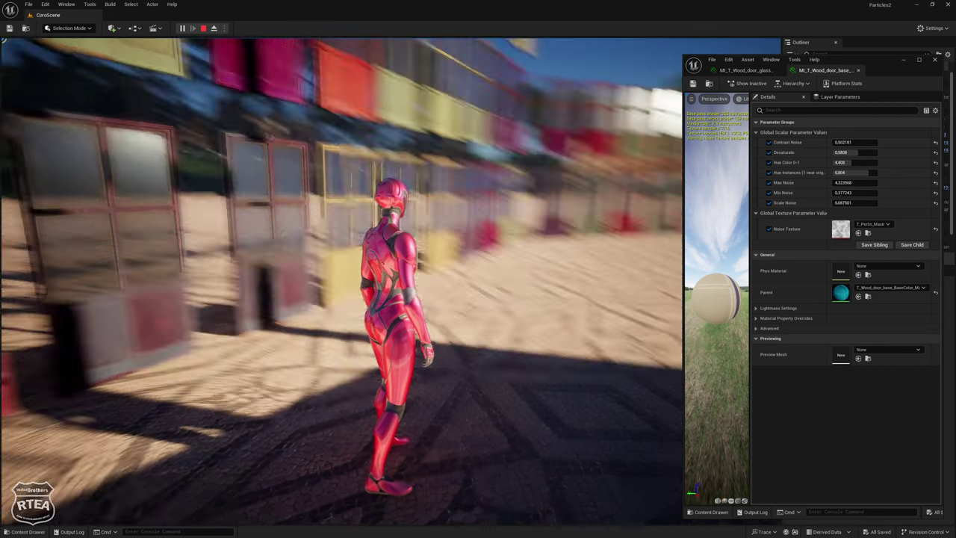
Walk the character toward the coloured glass doors in Play-in-Editor, then stop the play session
left_click_drag(341, 280, 448, 280)
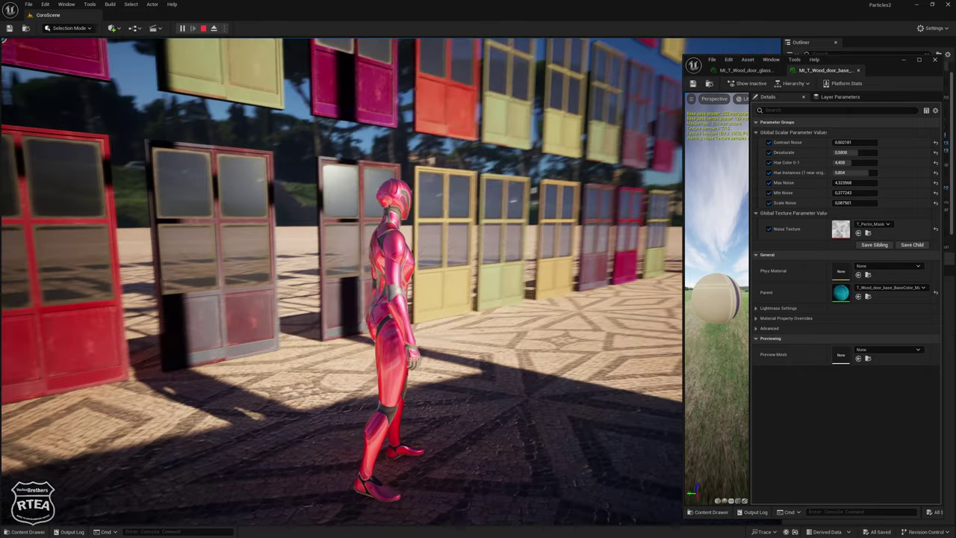
key("w")
key("w")
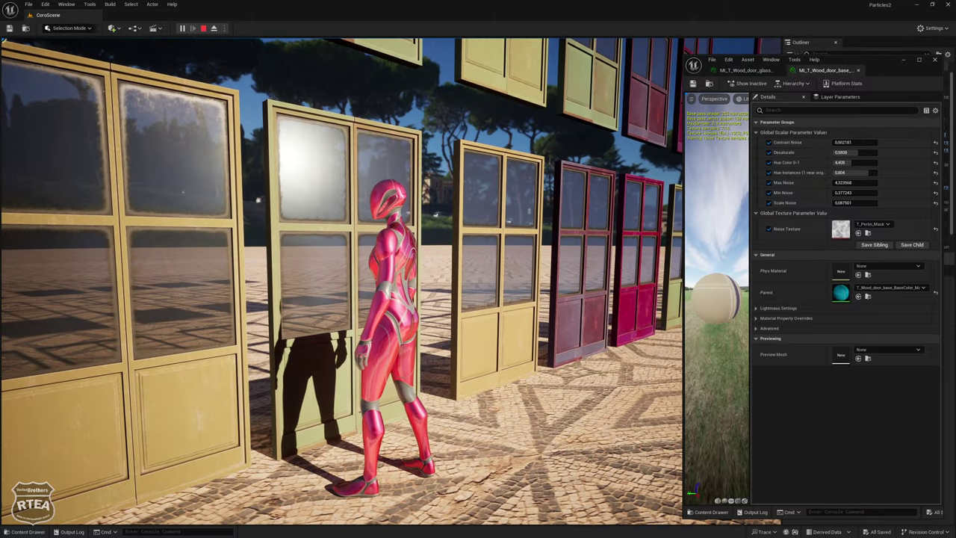
key("Escape")
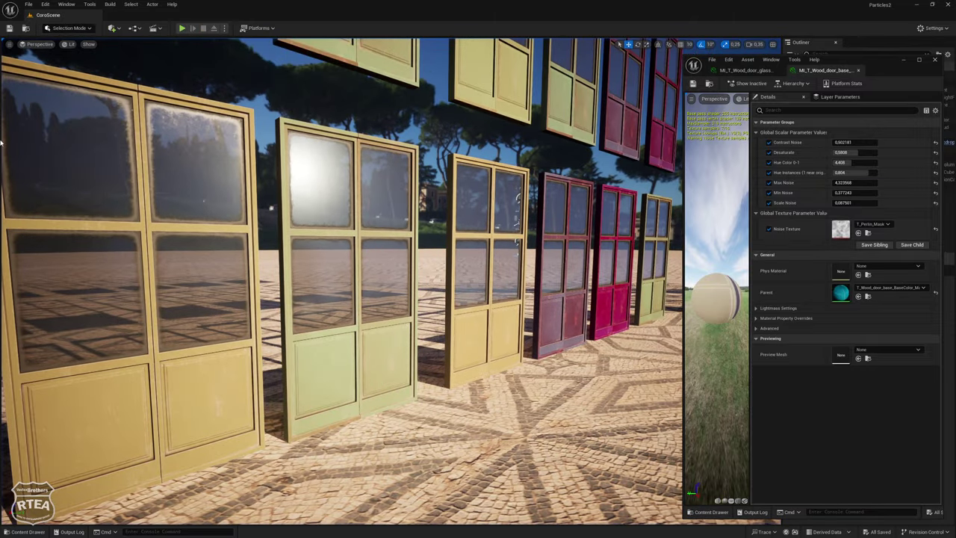
Switch the viewport view mode from Lit to Reflections
right_click_drag(62, 111, 56, 107)
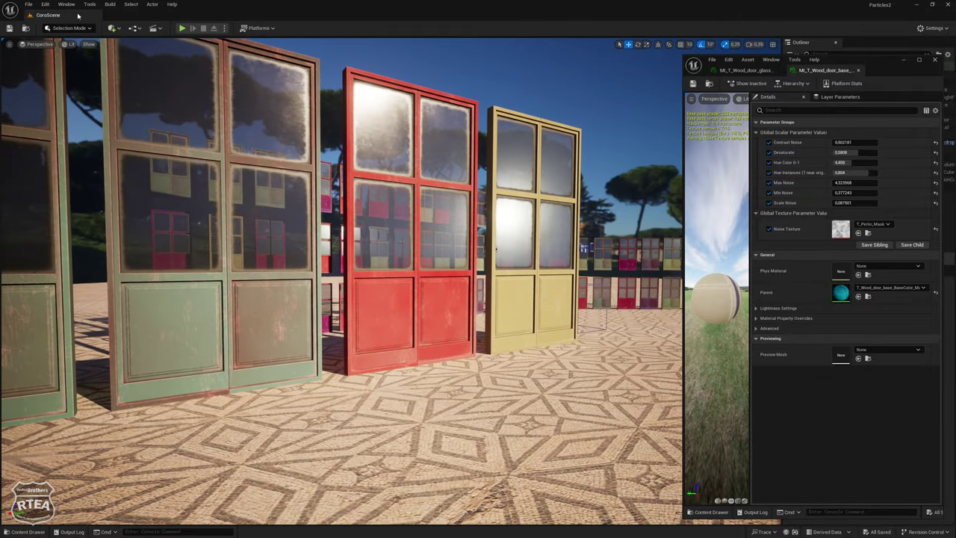
left_click(87, 45)
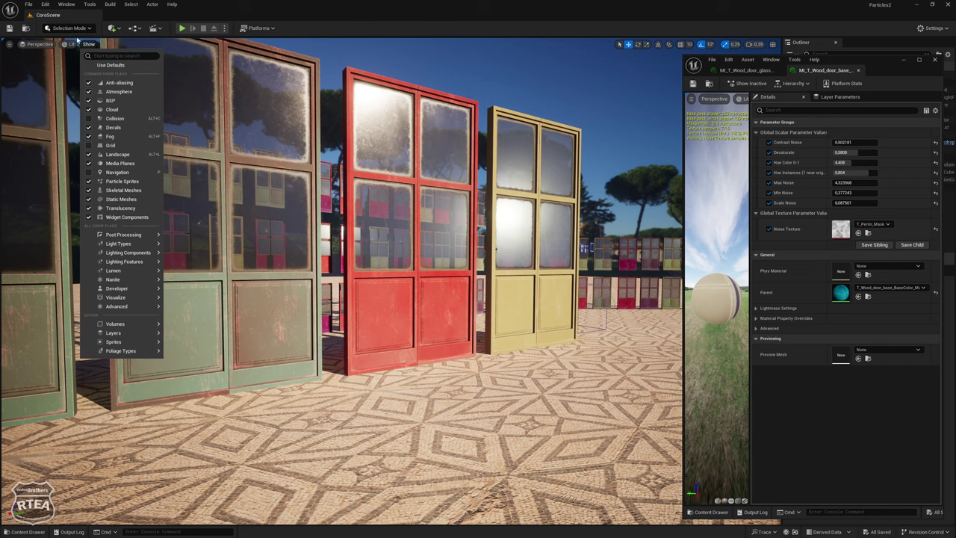
left_click(24, 45)
left_click(68, 44)
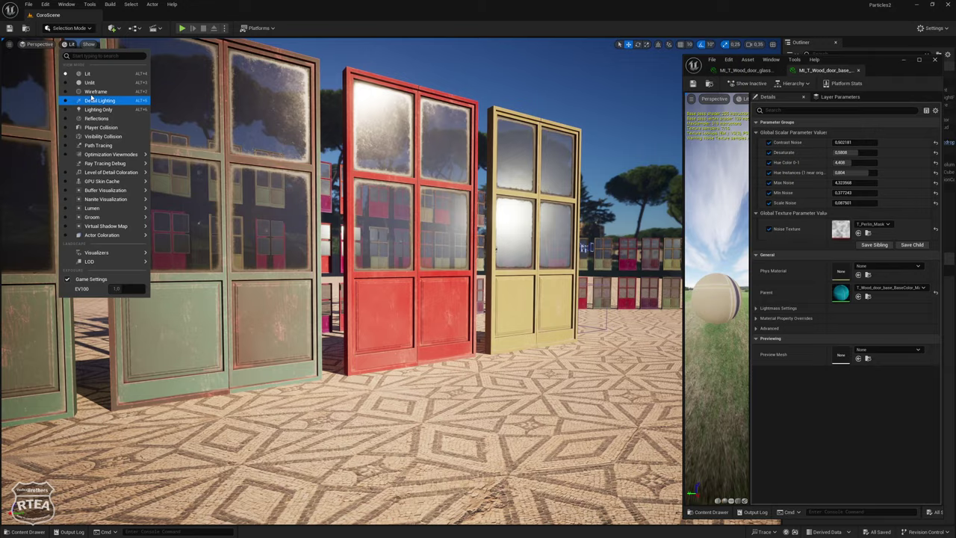
left_click(96, 118)
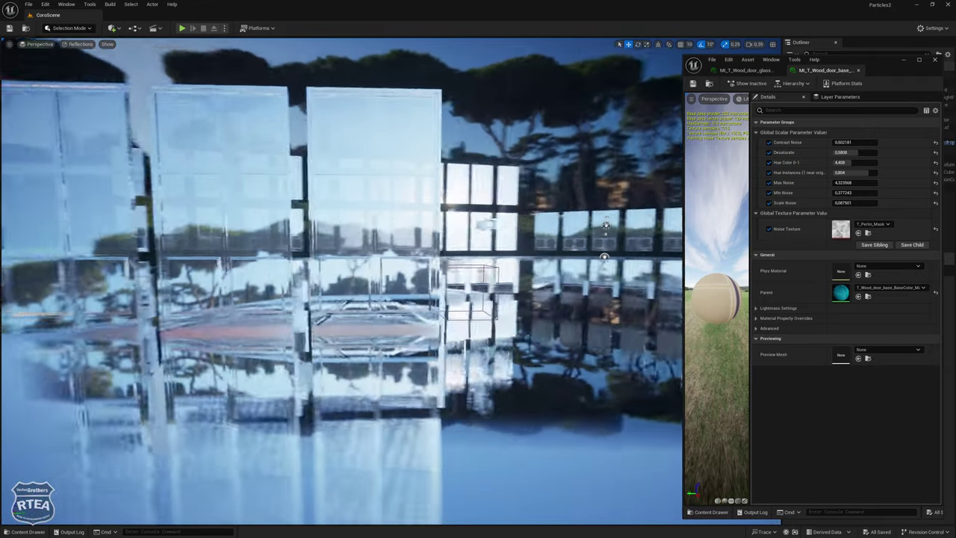
Close the floating material editor and select SphereReflectionCapture3 in the Outliner
mouse_move(605, 224)
left_mouse_down()
mouse_move(410, 194)
mouse_move(119, 110)
left_mouse_up()
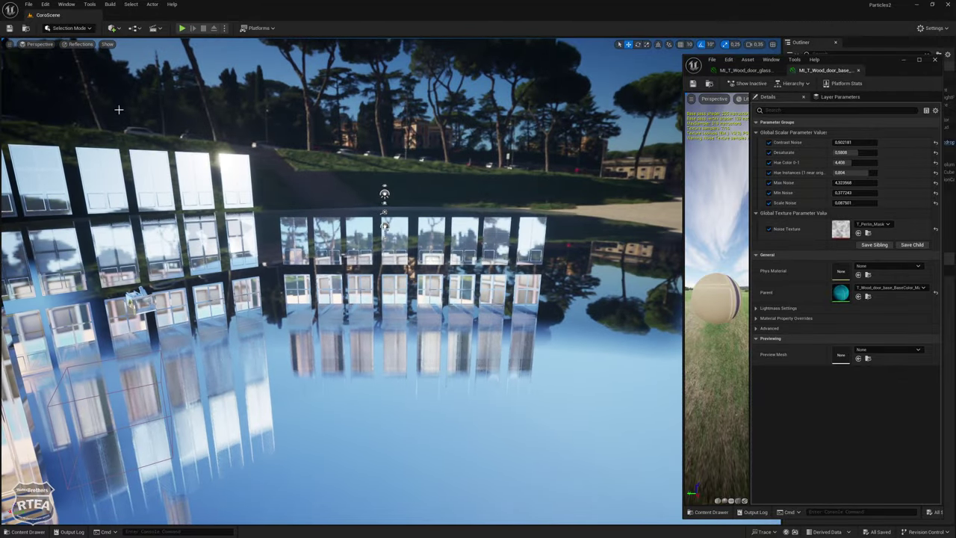
mouse_move(118, 110)
left_mouse_down()
mouse_move(299, 224)
mouse_move(899, 66)
left_mouse_up()
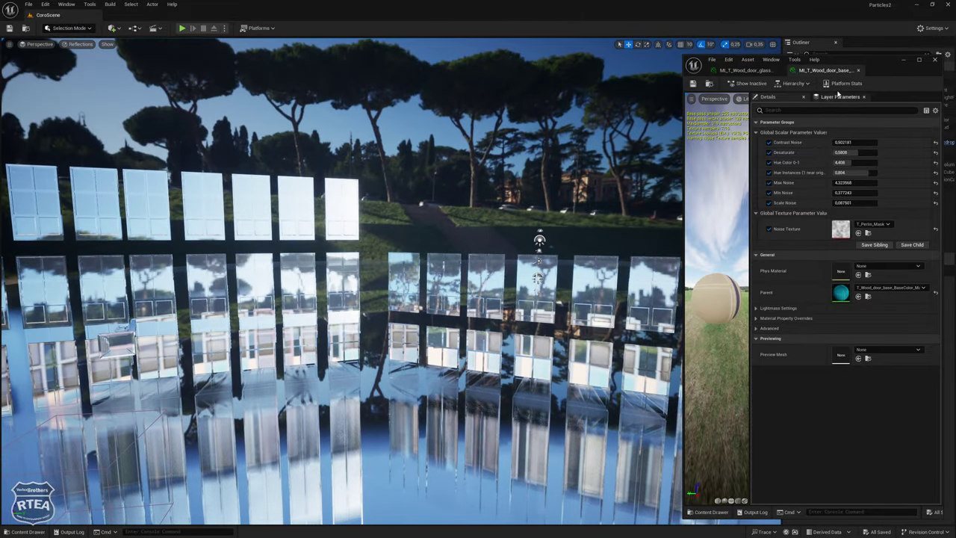
left_click(903, 60)
left_click(840, 179)
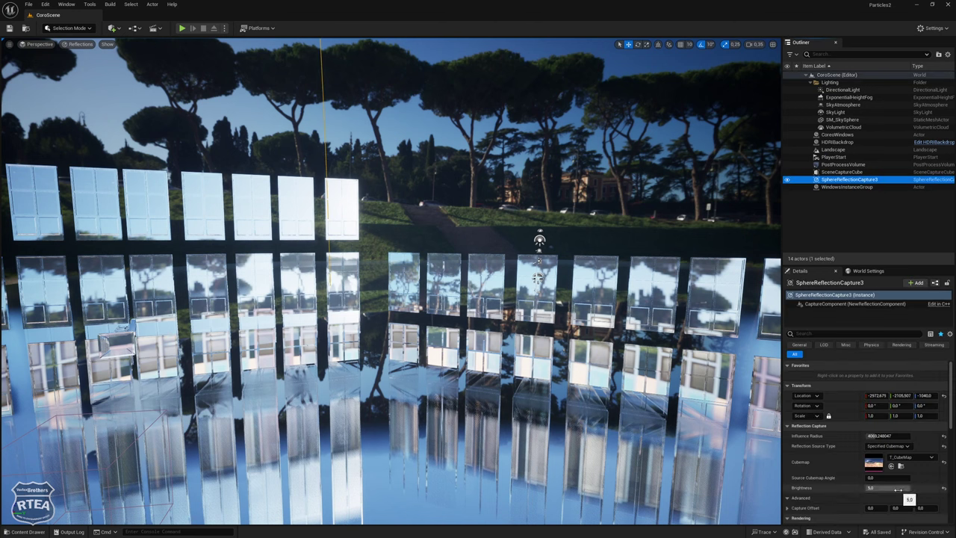
Set capture Brightness to 4.0, Influence Radius to about 5375, and Source Cubemap Angle to about 190.58
mouse_move(898, 488)
left_mouse_down()
mouse_move(884, 488)
mouse_move(918, 488)
left_mouse_up()
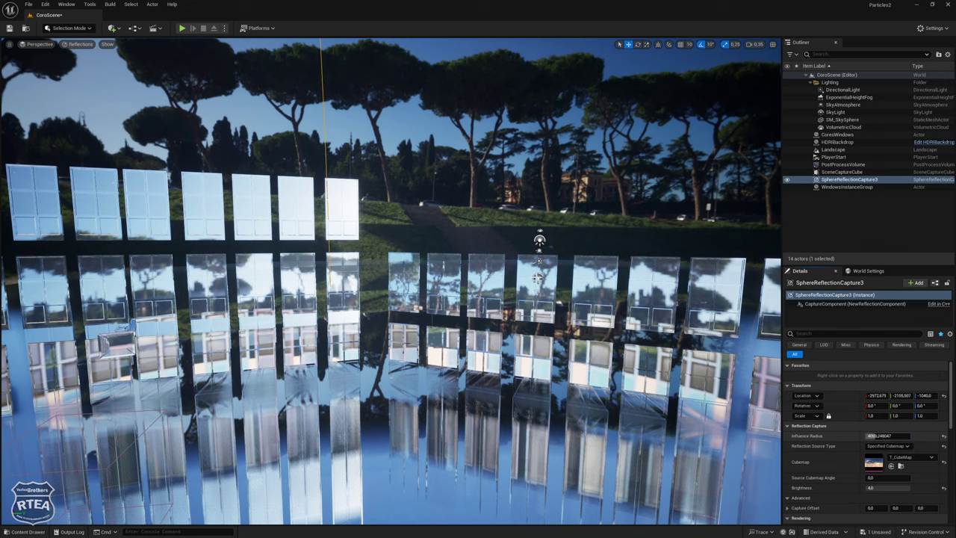
left_click_drag(872, 435, 888, 436)
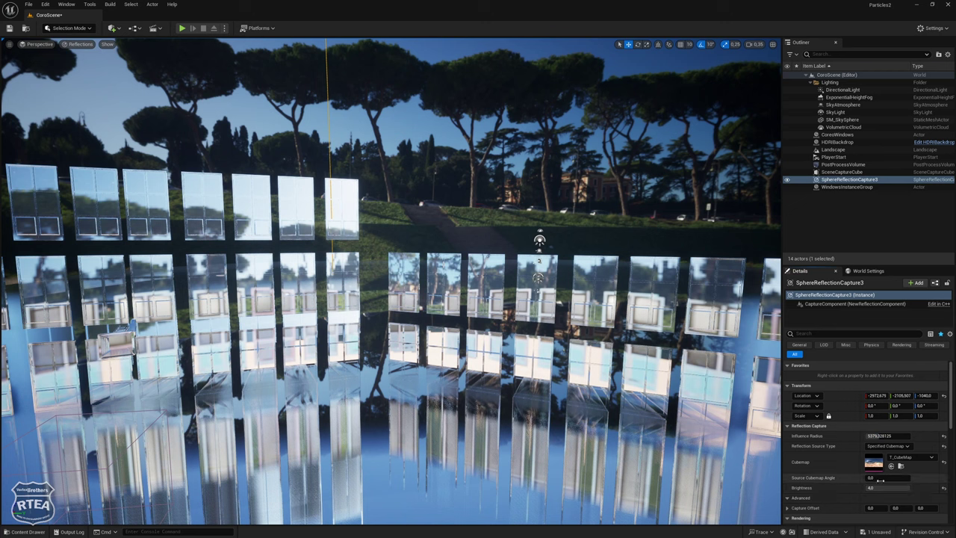
left_click_drag(887, 488, 896, 477)
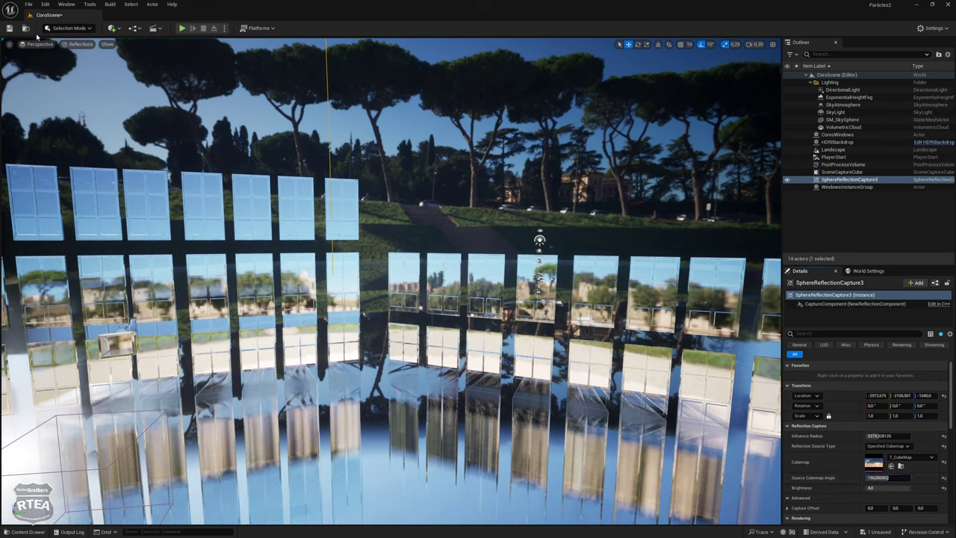
Rebuild the reflection captures from the Build menu
left_click(108, 5)
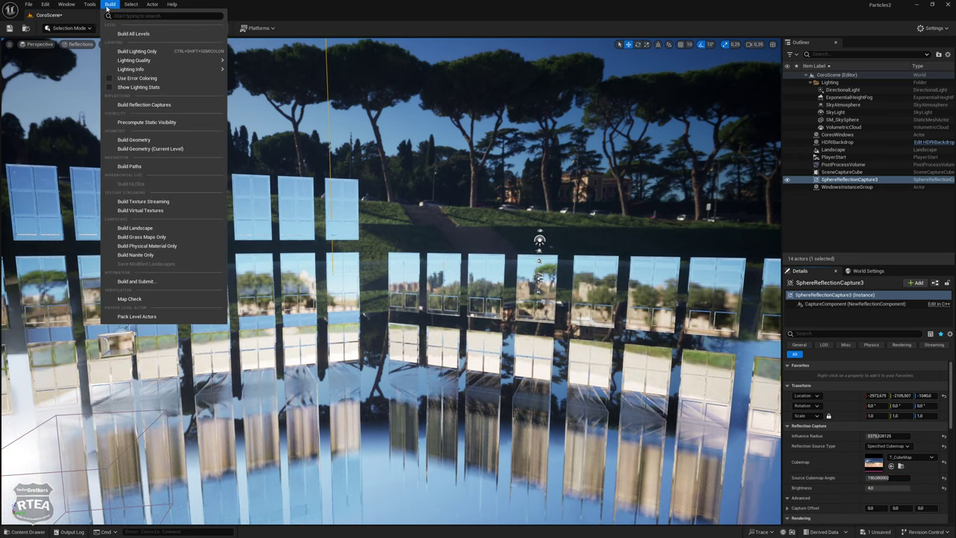
left_click(266, 17)
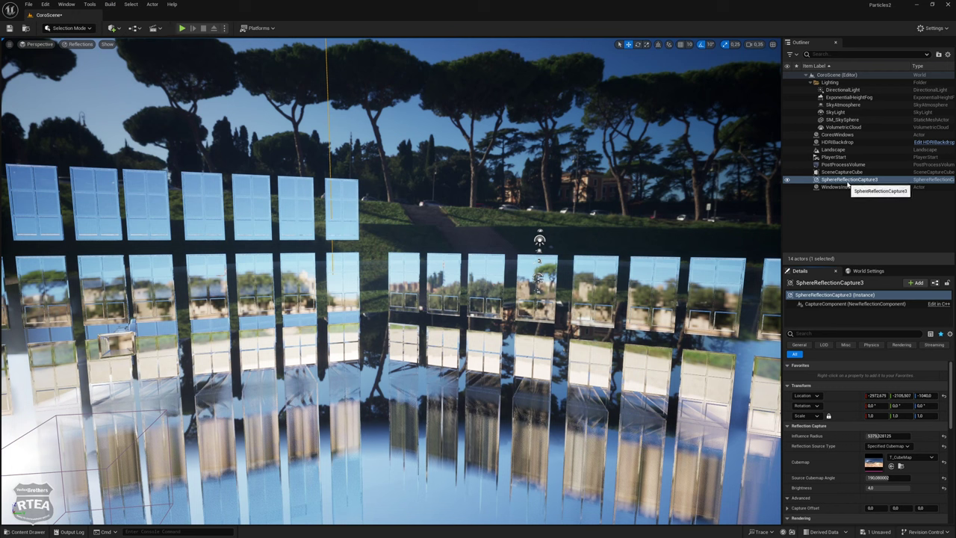
left_click_drag(455, 237, 139, 173)
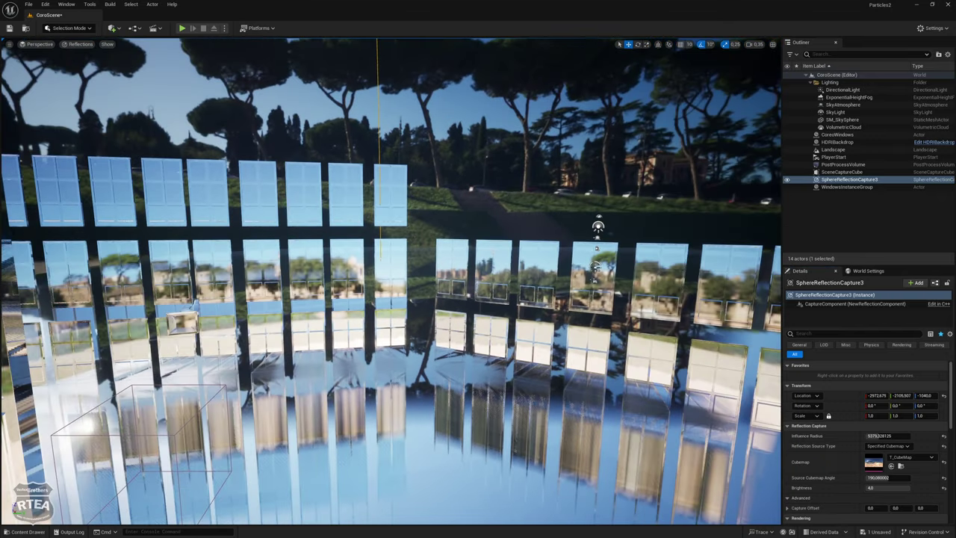
left_click(110, 4)
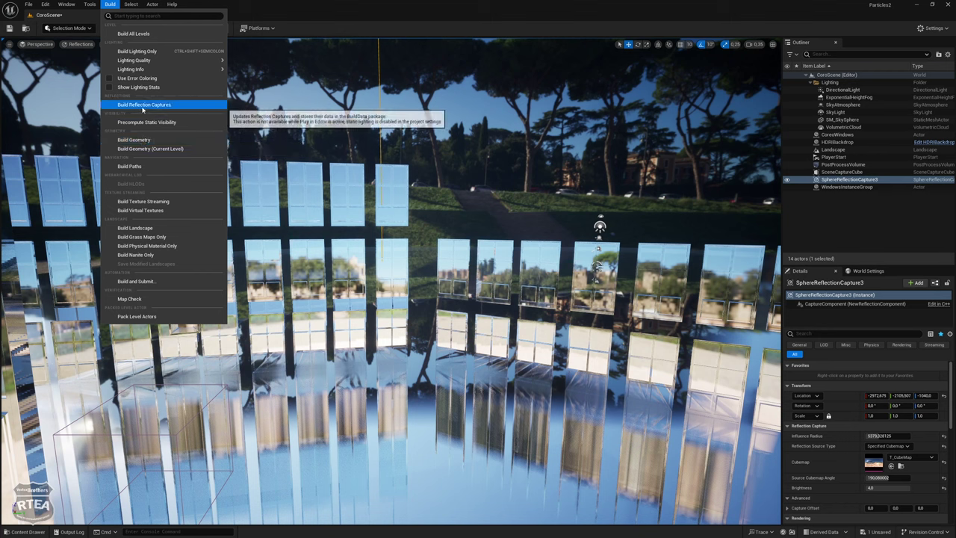
left_click(141, 105)
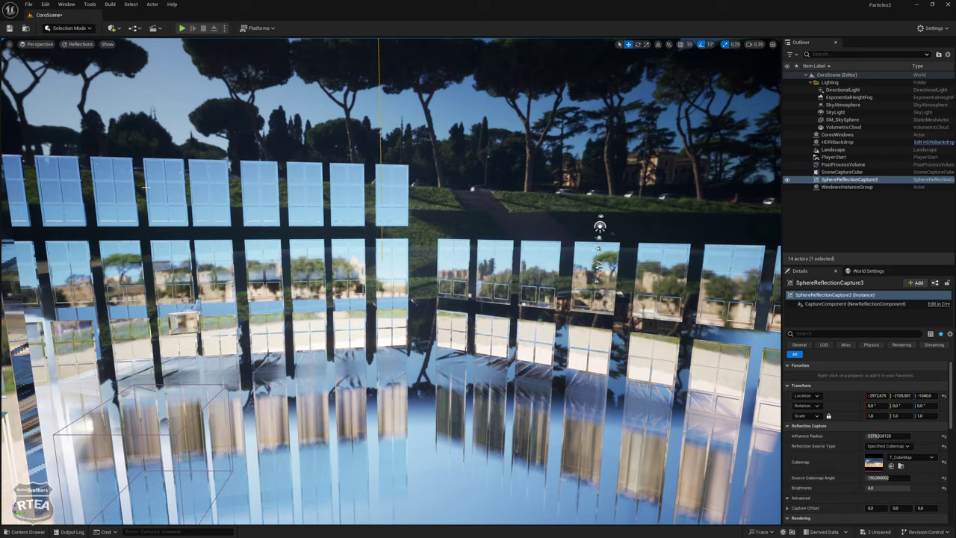
right_click_drag(448, 284, 418, 284)
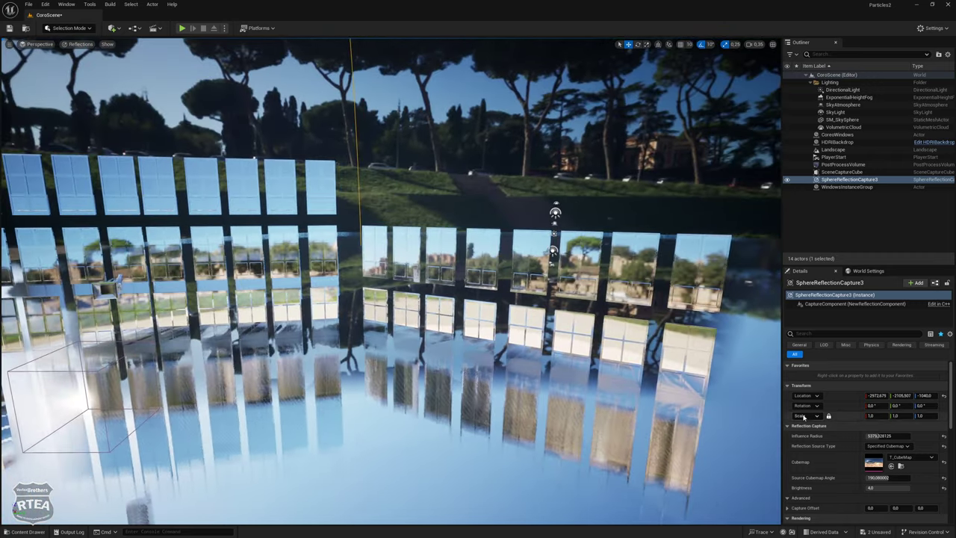
Set Reflection Source Type to Captured Scene and rebuild the reflection captures
left_click(886, 446)
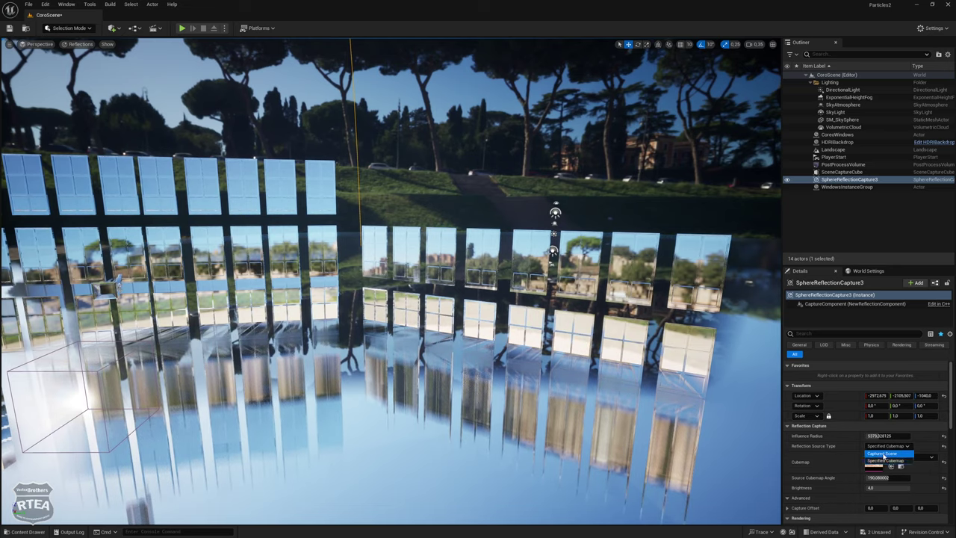
left_click(883, 454)
right_click_drag(313, 213, 298, 208)
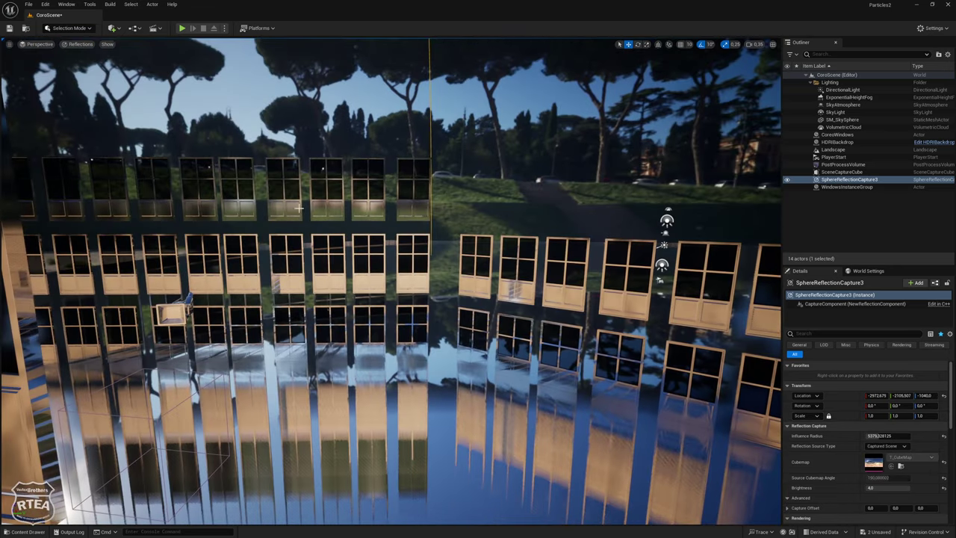
left_click(110, 4)
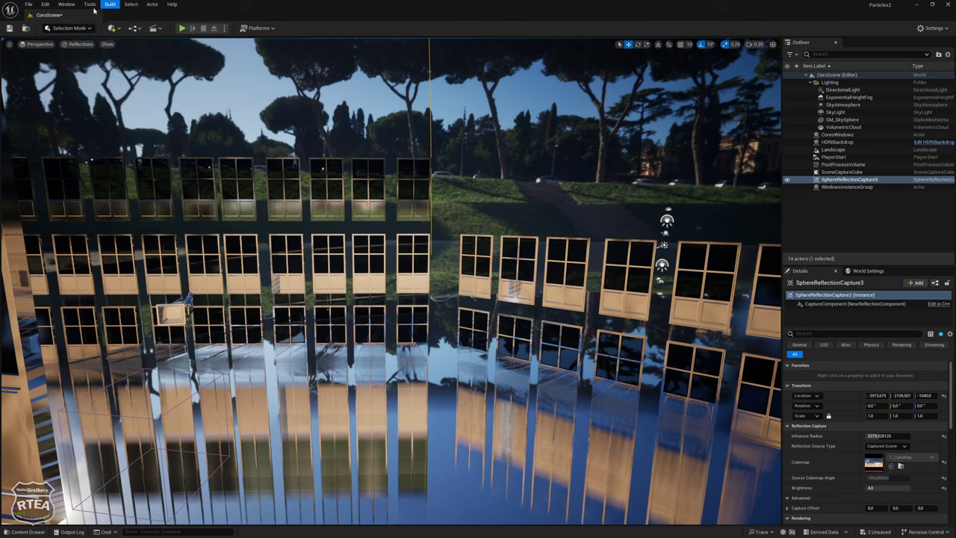
mouse_move(72, 6)
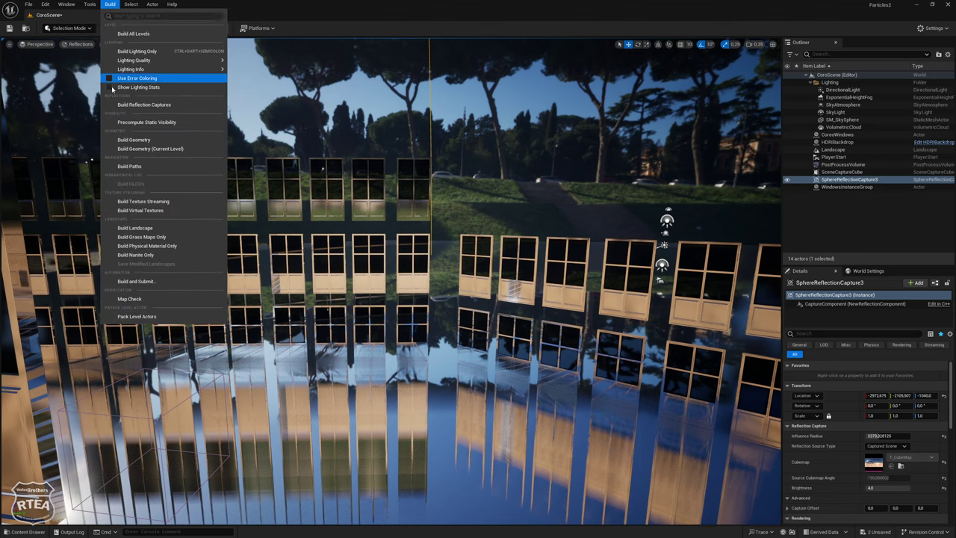
left_click(128, 111)
mouse_move(188, 208)
right_mouse_down()
mouse_move(224, 209)
mouse_move(261, 231)
mouse_move(242, 218)
mouse_move(637, 295)
right_mouse_up()
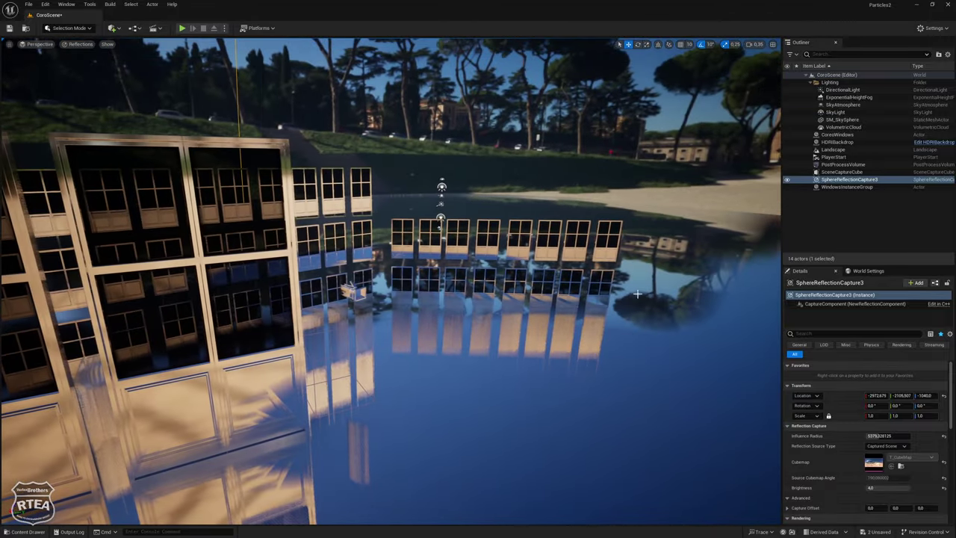
Switch the reflection source back to Specified Cubemap and rebuild the reflection captures
left_click(886, 446)
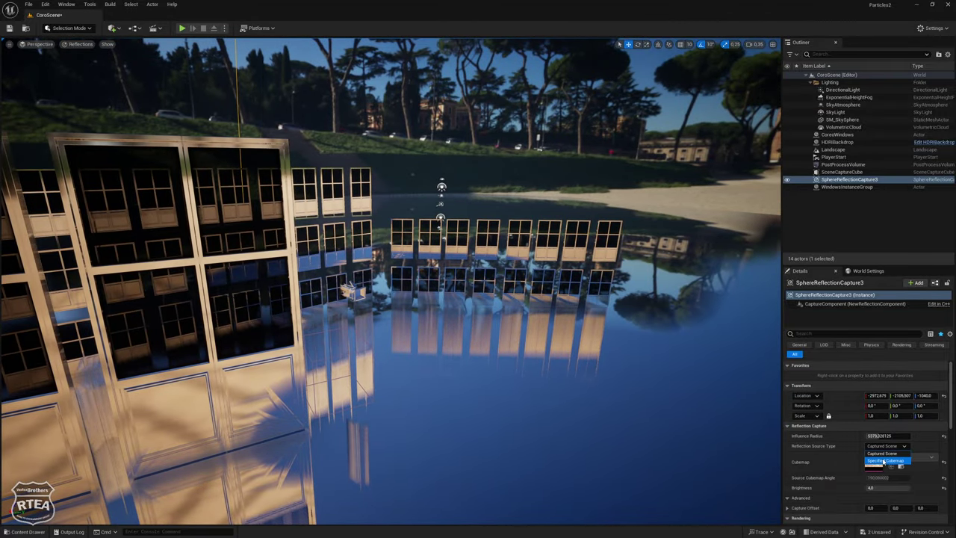
left_click(883, 461)
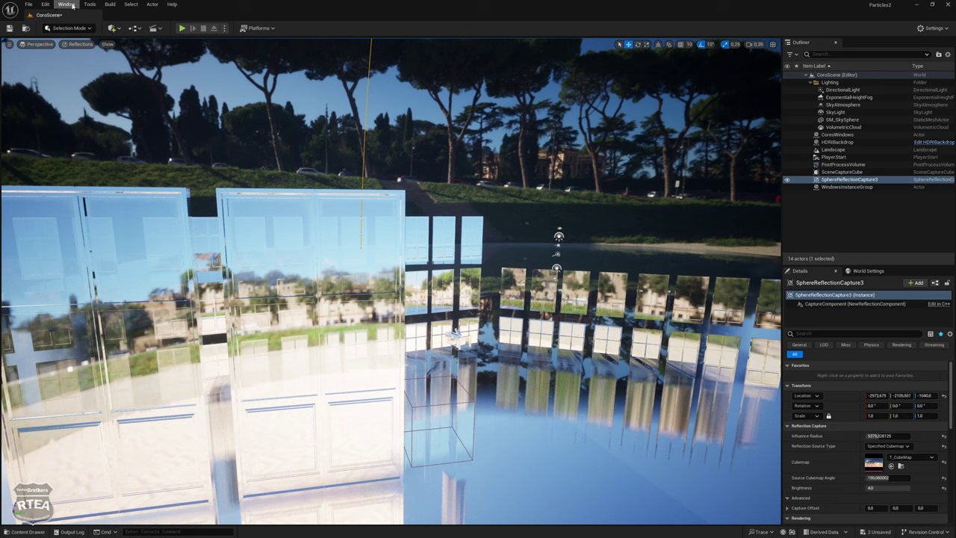
left_click(72, 5)
mouse_move(87, 6)
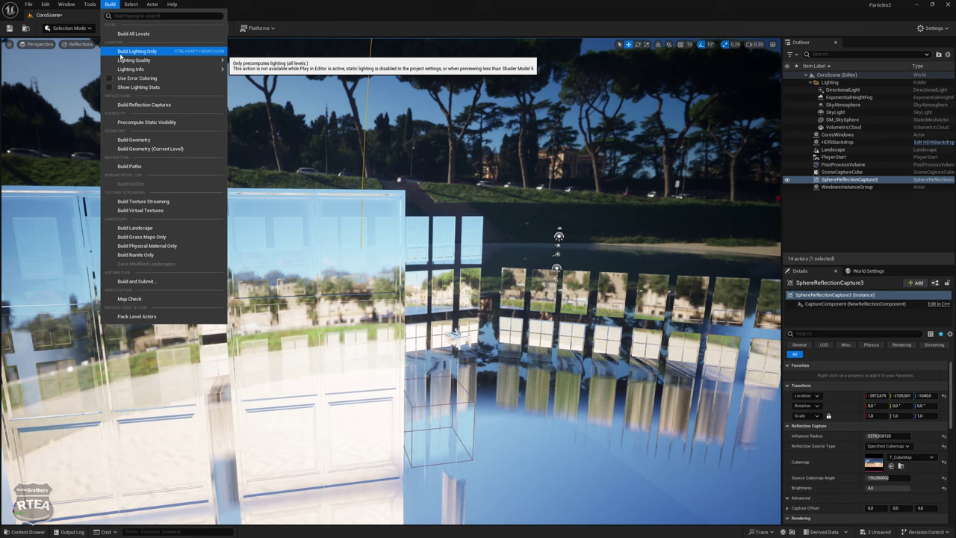
left_click(139, 109)
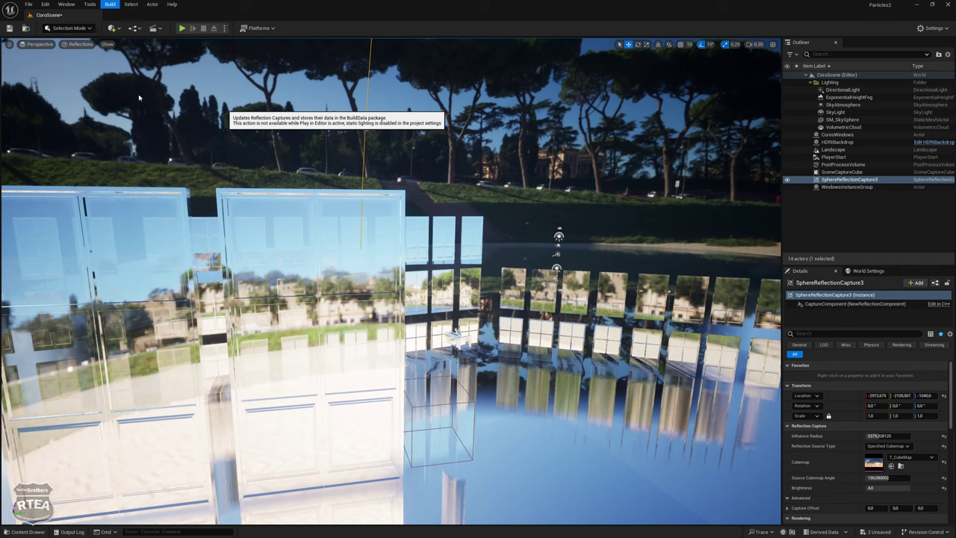
Inspect the reflections around the scene and rebuild the reflection captures once more
left_click(111, 9)
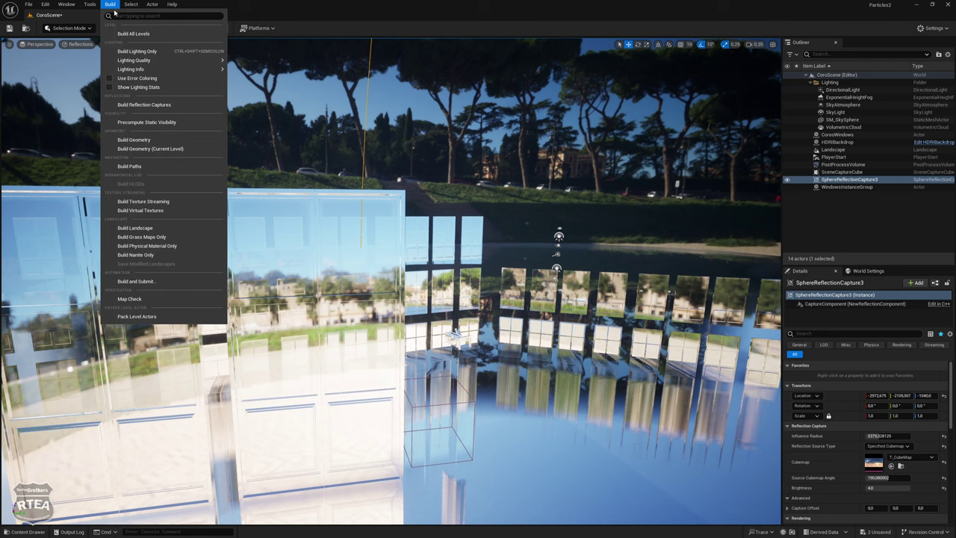
left_click(359, 4)
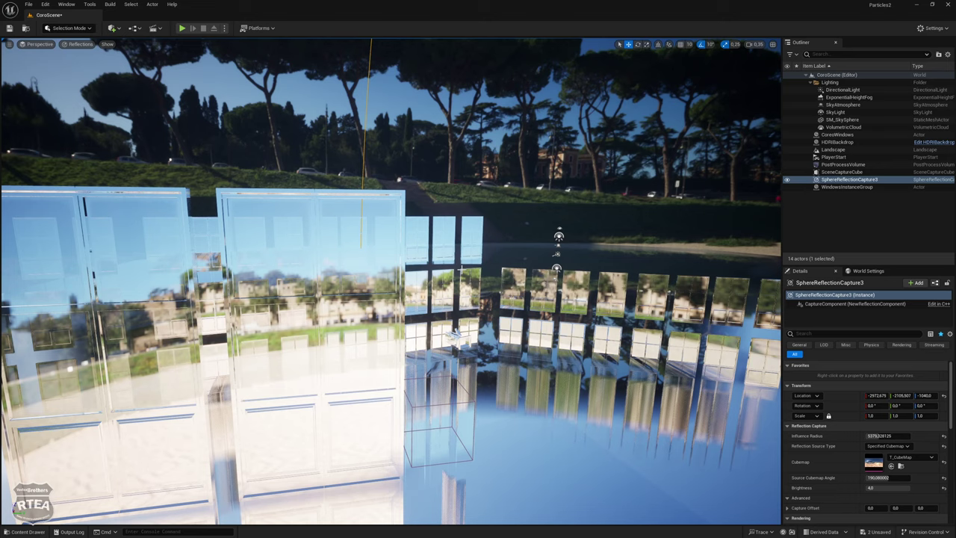
right_click_drag(391, 281, 391, 282)
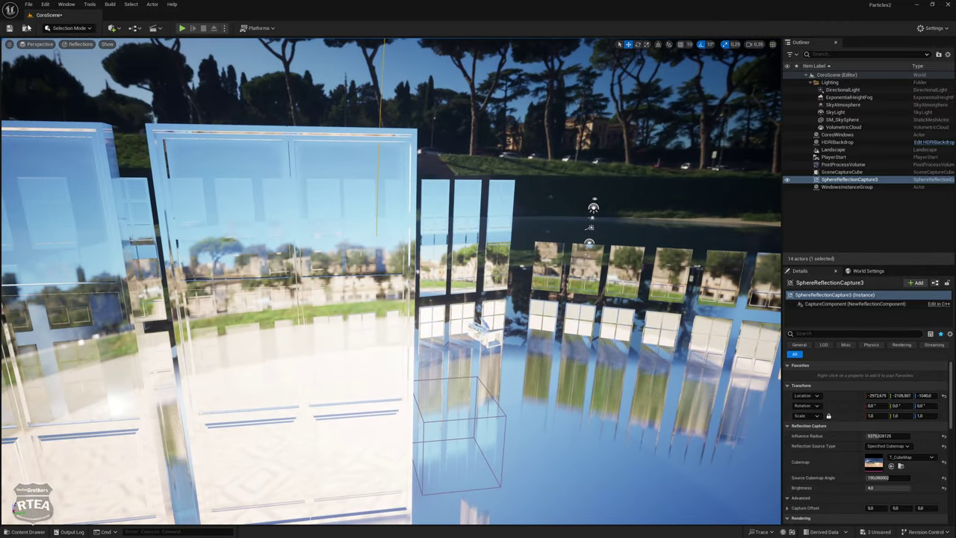
left_click(112, 4)
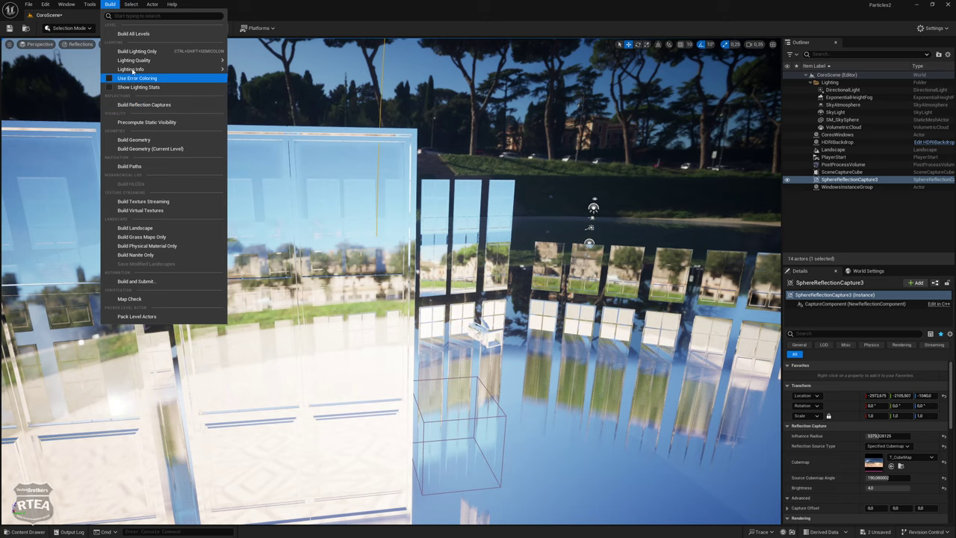
left_click(126, 105)
Switch the viewport back to Lit shading
left_click(78, 44)
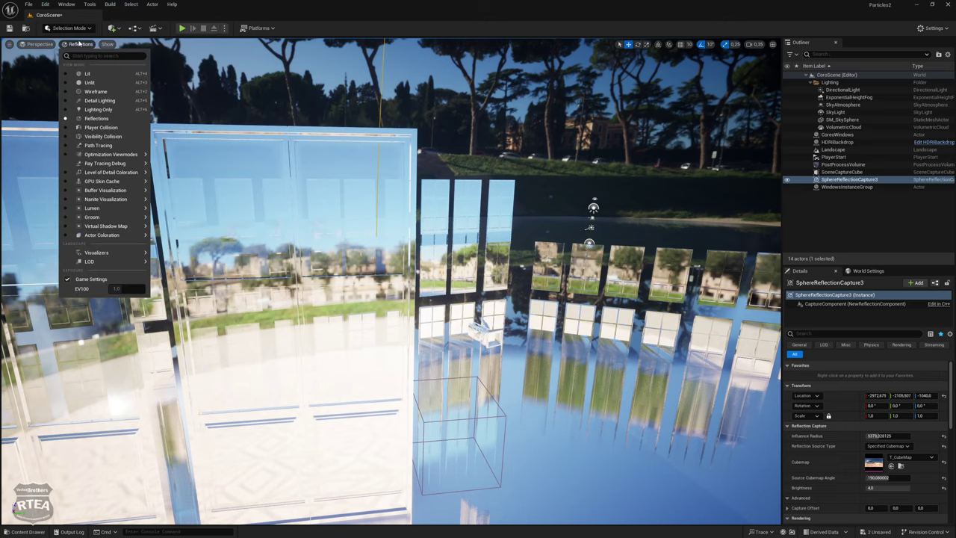
left_click(86, 73)
mouse_move(486, 512)
left_mouse_down()
mouse_move(313, 516)
mouse_move(587, 516)
mouse_move(522, 516)
left_mouse_up()
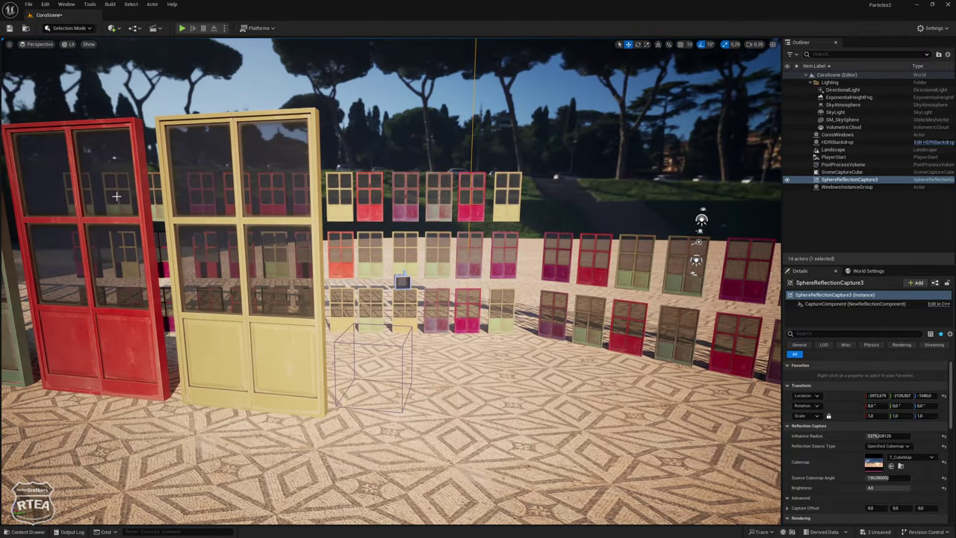
Open NewFolder in the Content Drawer and select one of the wooden door instances
key("ctrl+space")
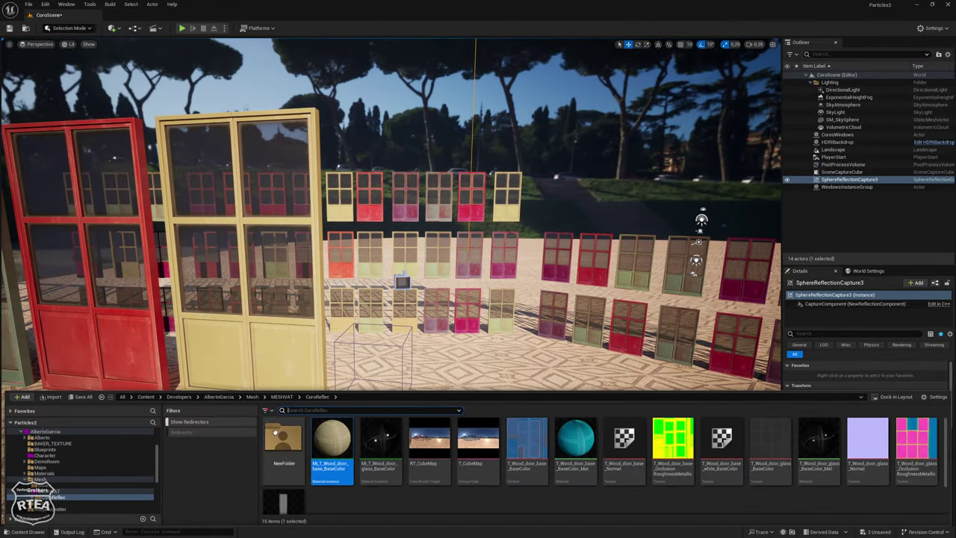
double_click(274, 433)
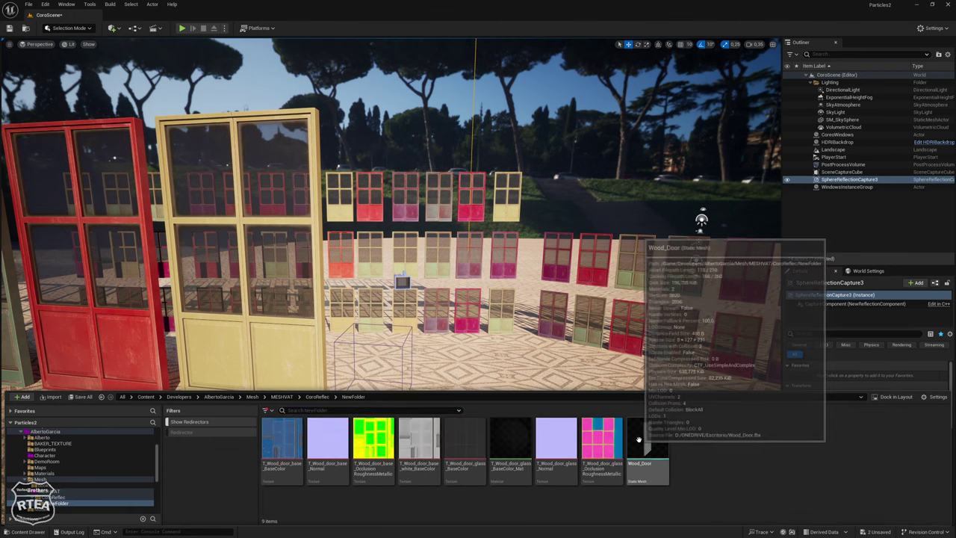
mouse_move(582, 350)
right_mouse_down()
mouse_move(448, 351)
mouse_move(463, 351)
right_mouse_up()
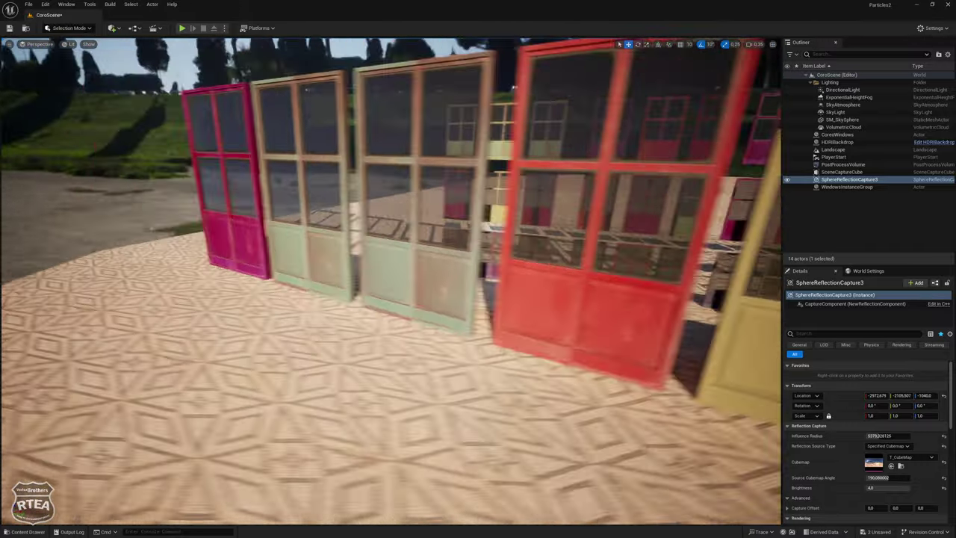
left_click(371, 265)
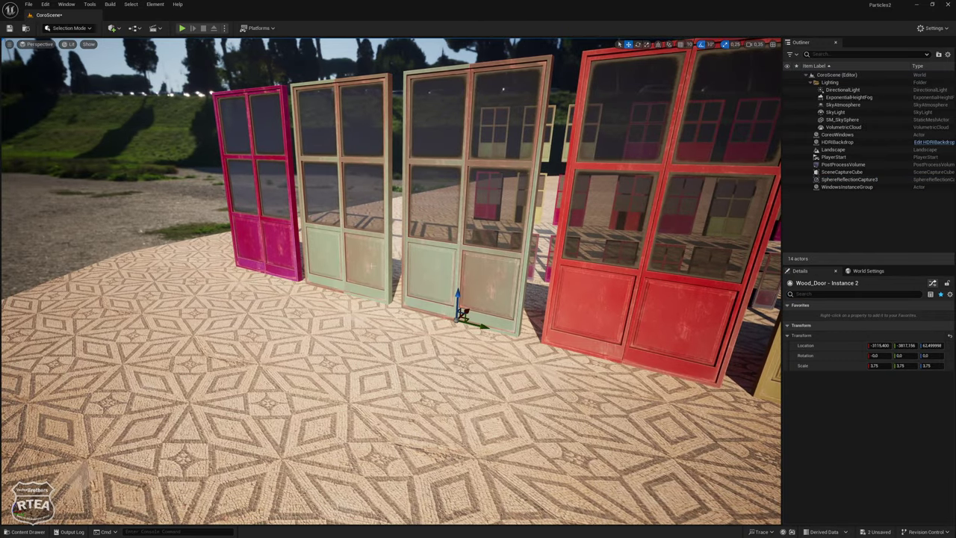
Fly in close around the red, green and yellow door rows, then bring back the Content Drawer
right_click_drag(478, 298, 478, 299)
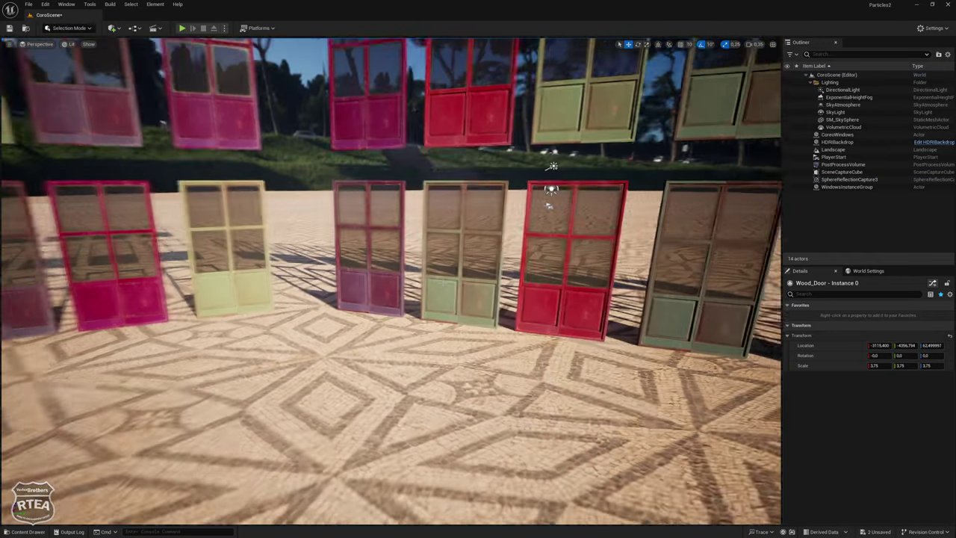
right_click_drag(394, 283, 463, 292)
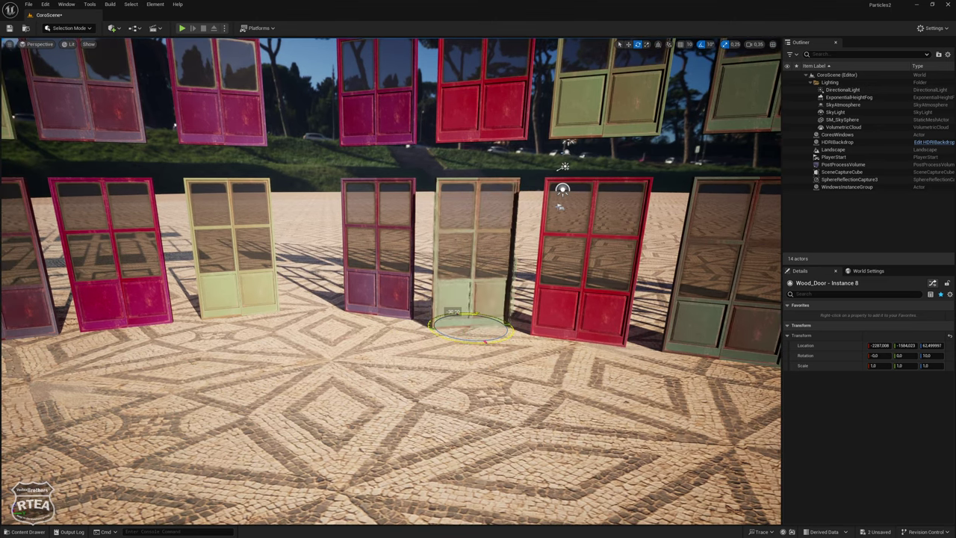
right_click_drag(478, 298, 477, 299)
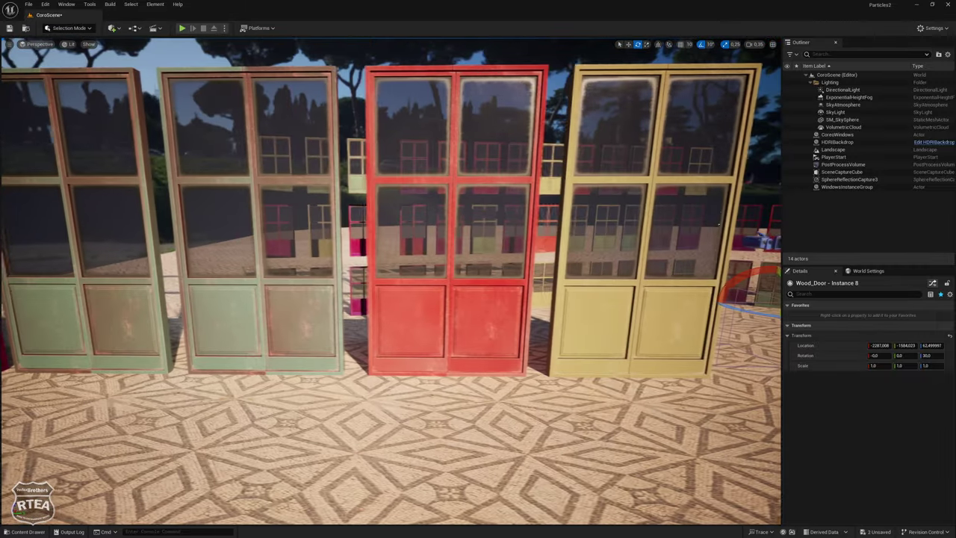
right_click_drag(339, 338, 338, 339)
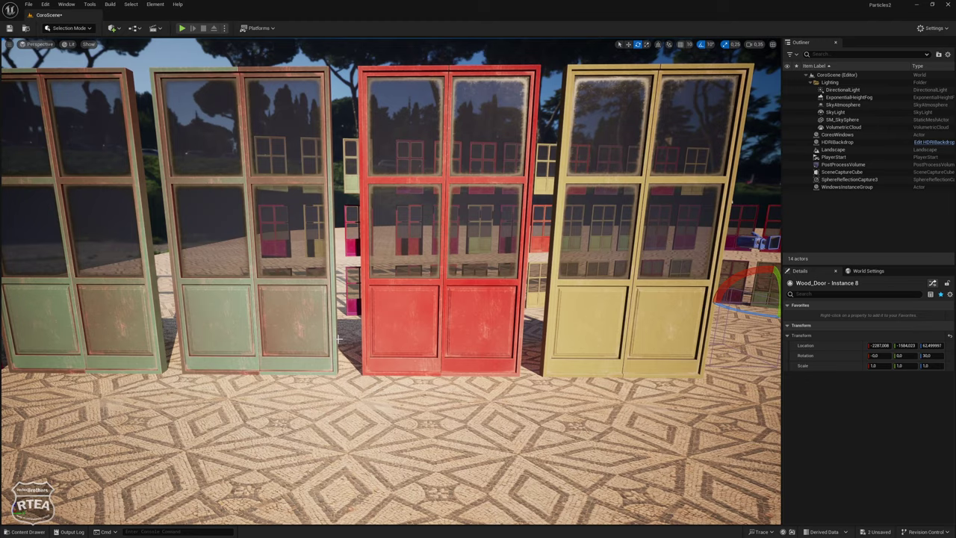
right_click_drag(338, 338, 339, 338)
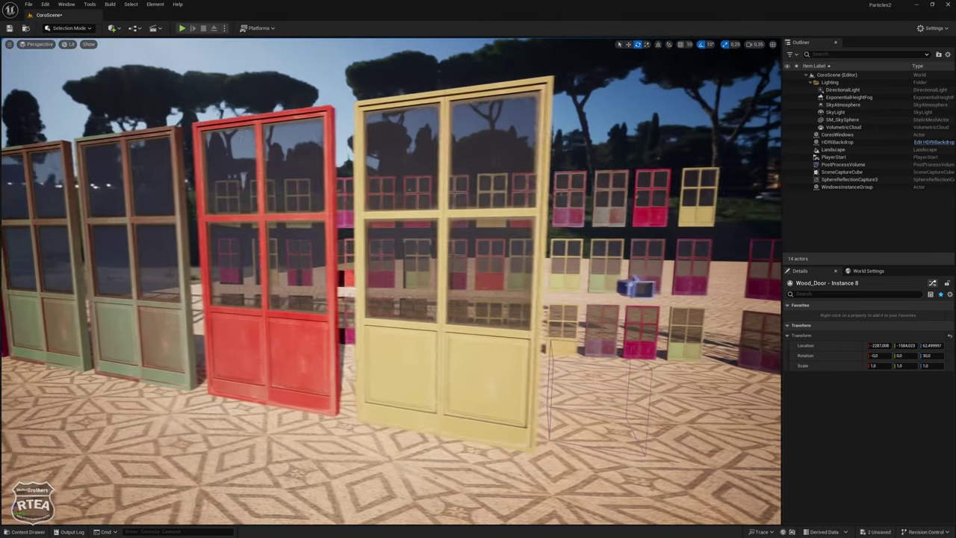
key("ctrl+space")
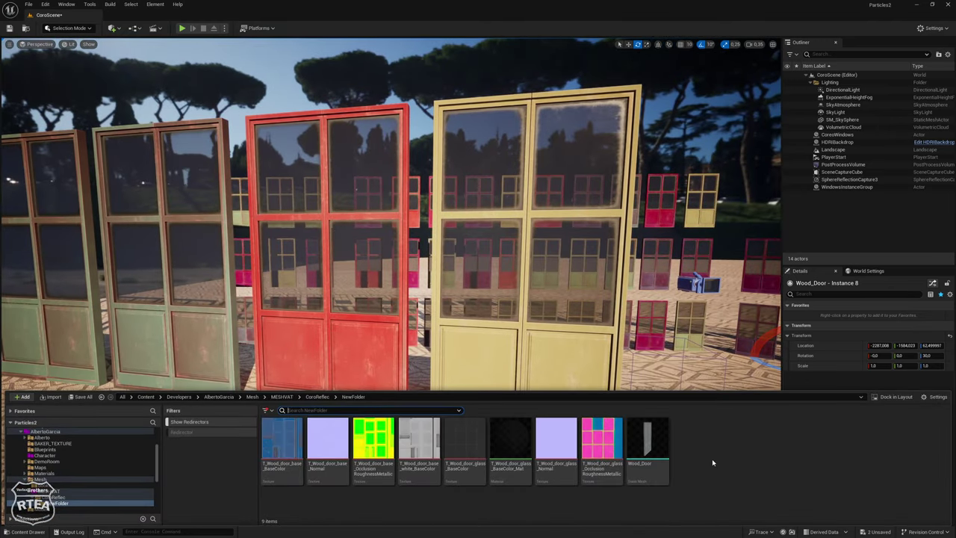
right_click_drag(684, 204, 684, 204)
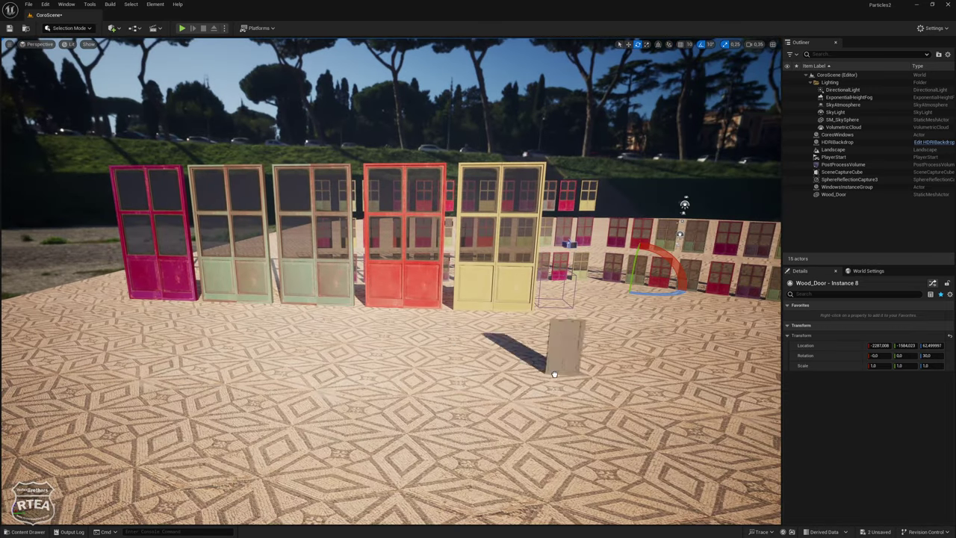
Place a Wood_Door mesh on the plaza and scale it to 3.75
mouse_move(641, 445)
left_mouse_down()
mouse_move(543, 405)
mouse_move(568, 351)
left_mouse_up()
key("r")
mouse_move(567, 351)
right_mouse_down()
mouse_move(553, 358)
mouse_move(568, 373)
right_mouse_up()
Open the T_Wood_door_base_OcclusionRoughnessMetallic texture from the Content Drawer
key("ctrl+space")
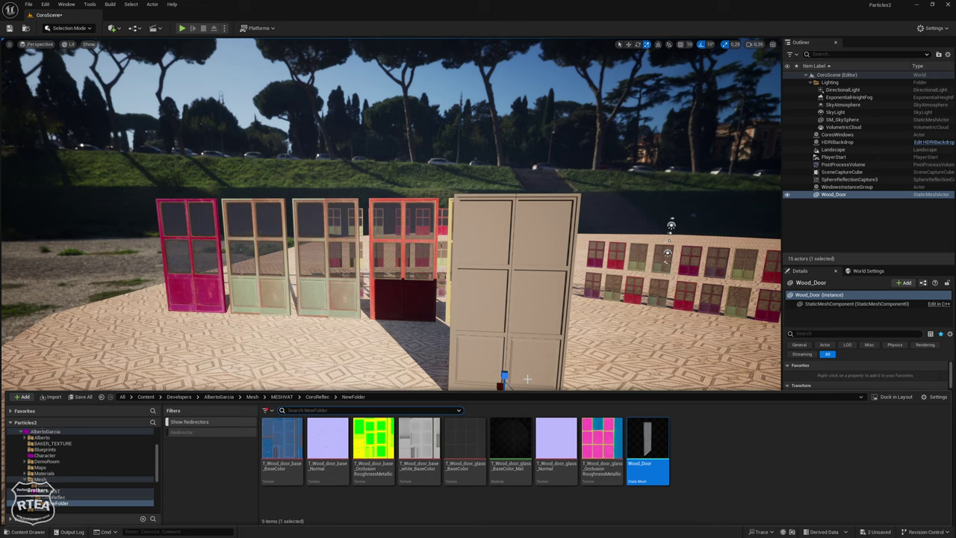
left_click(373, 451)
key("ctrl+space")
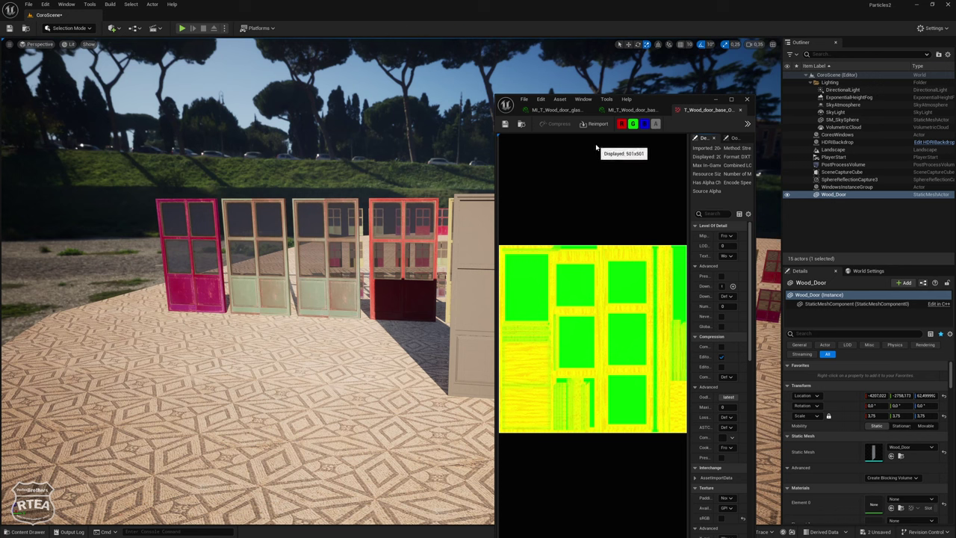
Toggle the base texture's R, G and B channels to inspect each one separately
left_click(643, 124)
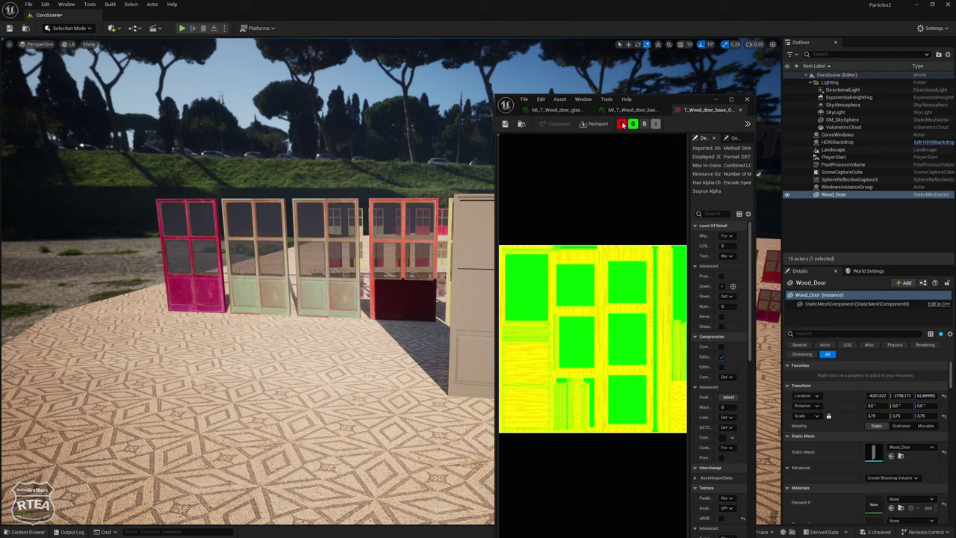
left_click(622, 123)
left_click(622, 124)
left_click(632, 123)
left_click(633, 123)
left_click(624, 126)
left_click(624, 126)
Open MI_T_Wood_door_glass's parent material, then the T_Wood_door_glass_OcclusionRoughnessMetallic texture
left_click(558, 111)
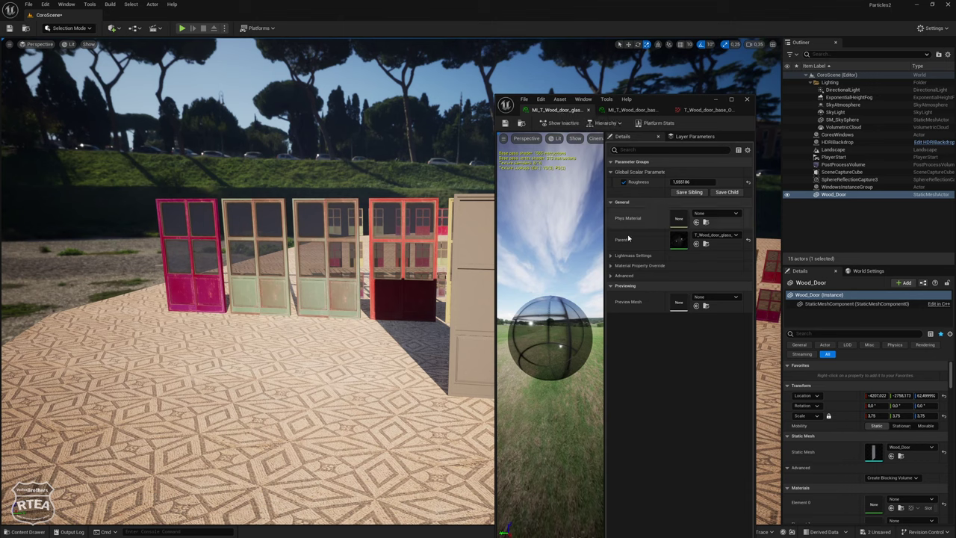
double_click(678, 244)
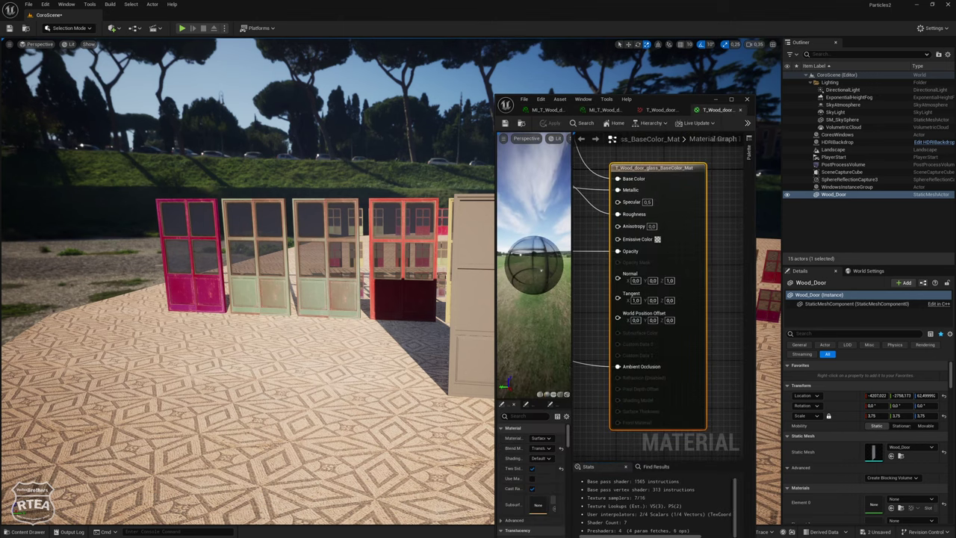
scroll(633, 262, "up", 3)
key("ctrl+space")
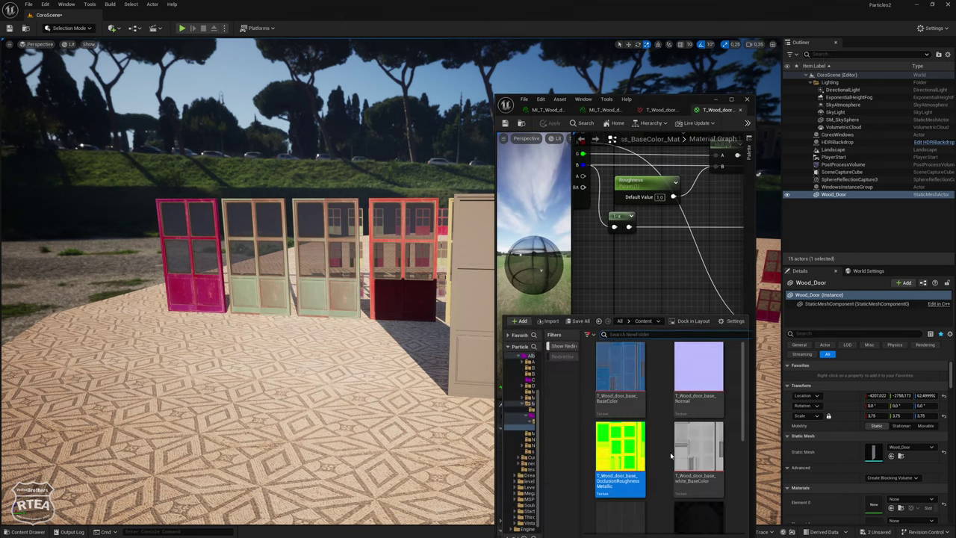
scroll(649, 462, "down", 2)
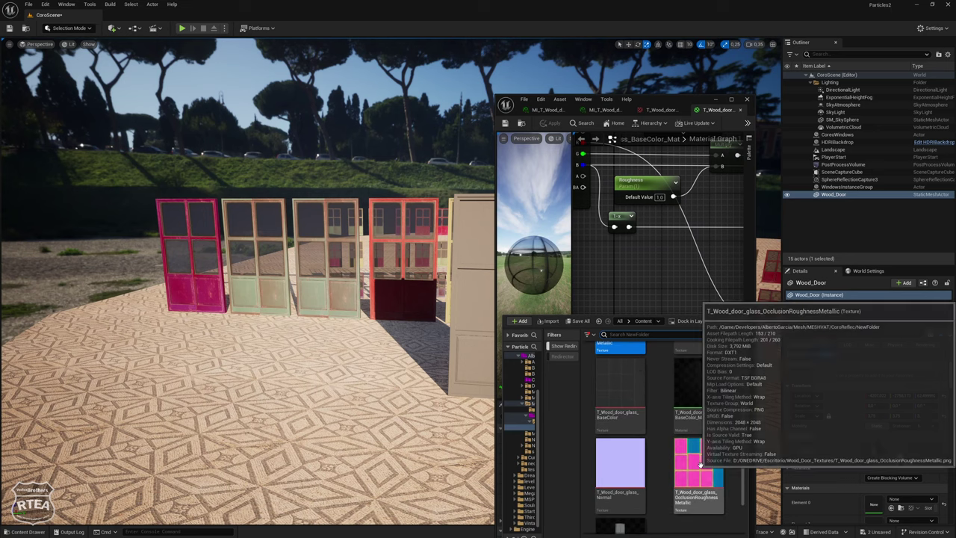
double_click(698, 467)
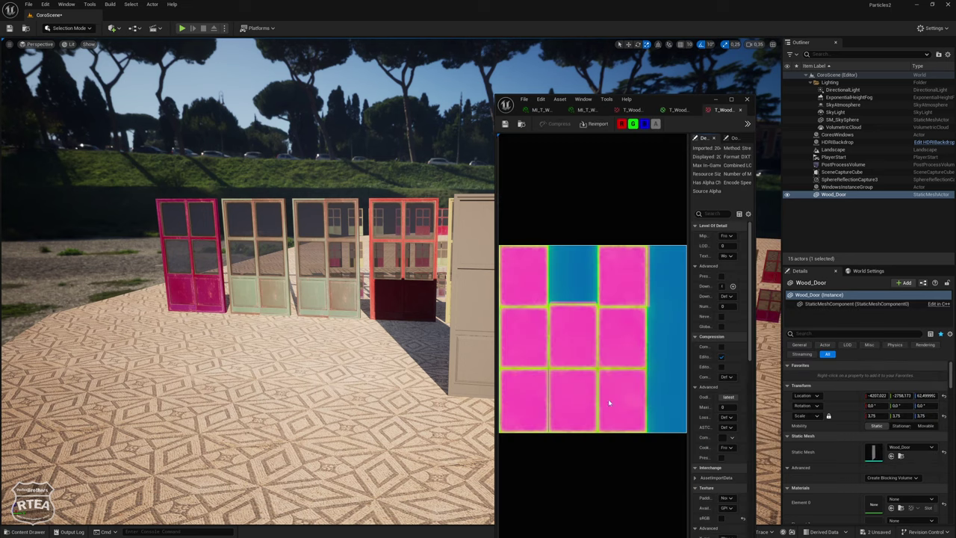
Inspect the glass texture's red, green and blue channels individually, zoom the preview, and close it
left_click(621, 123)
left_click(643, 123)
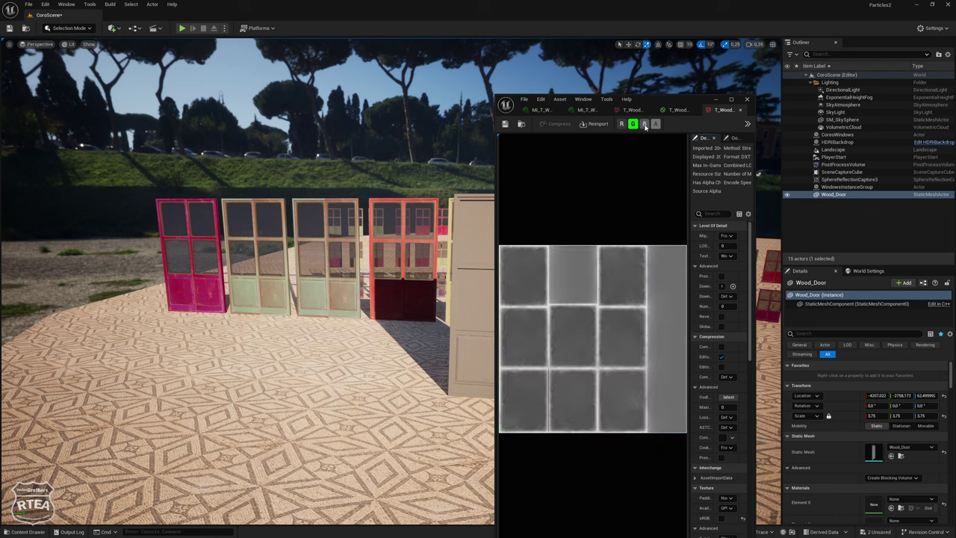
left_click(633, 124)
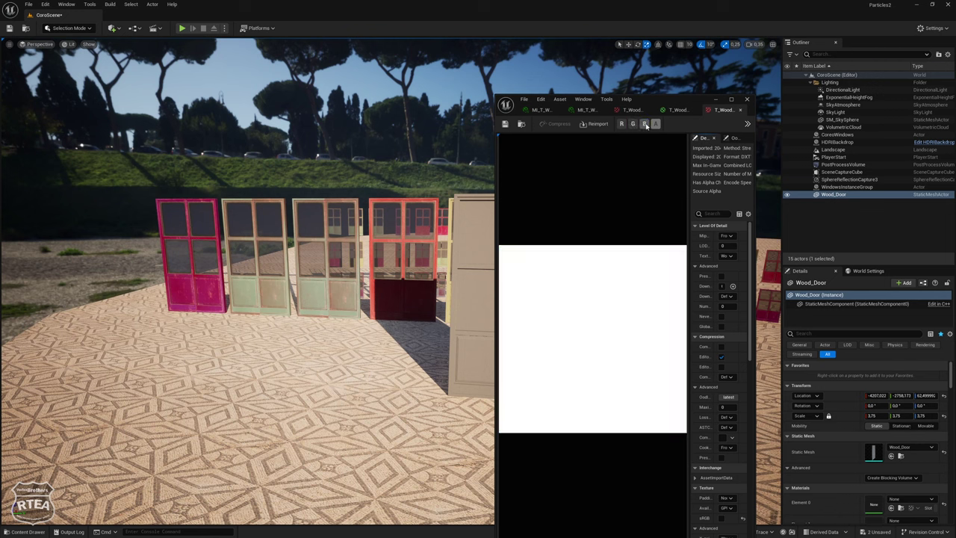
left_click(645, 123)
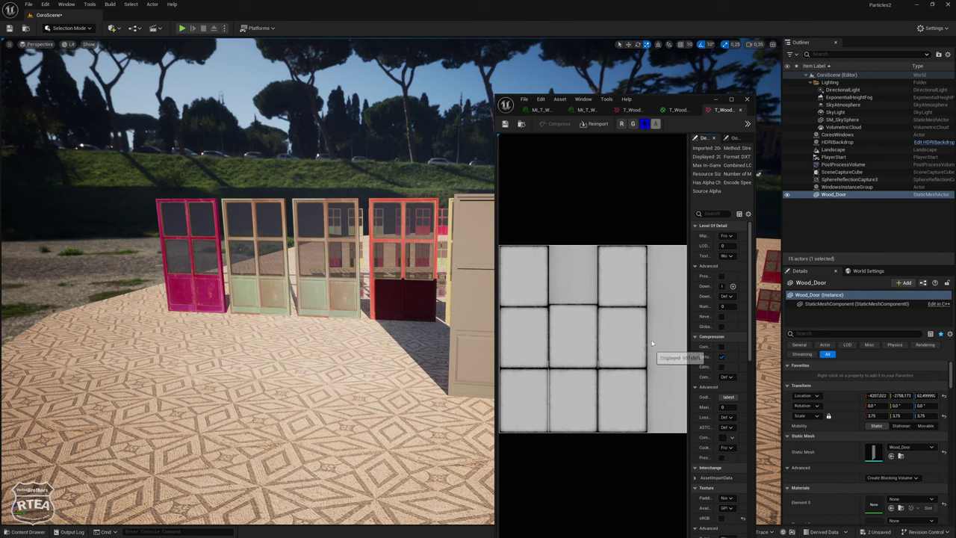
scroll(549, 361, "up", 1)
scroll(595, 180, "up", 1)
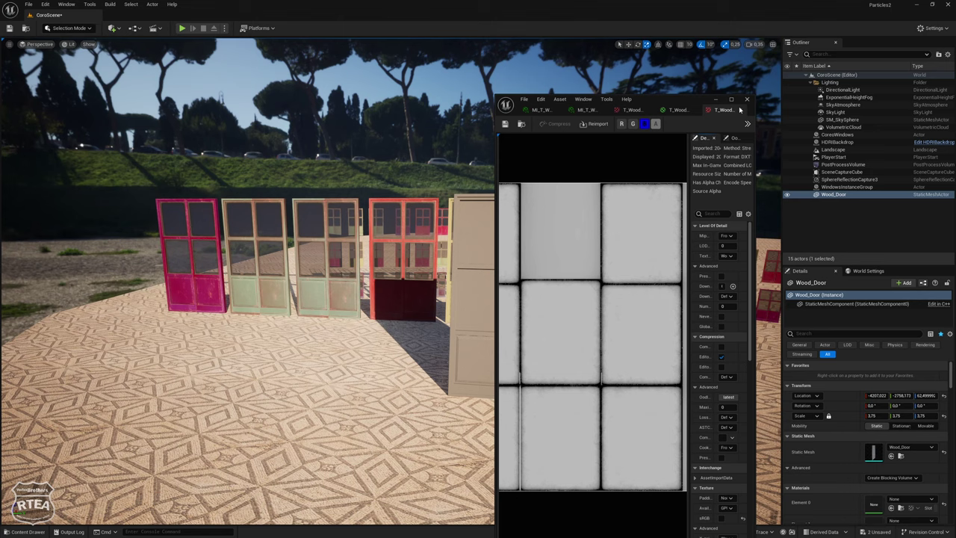
left_click(739, 109)
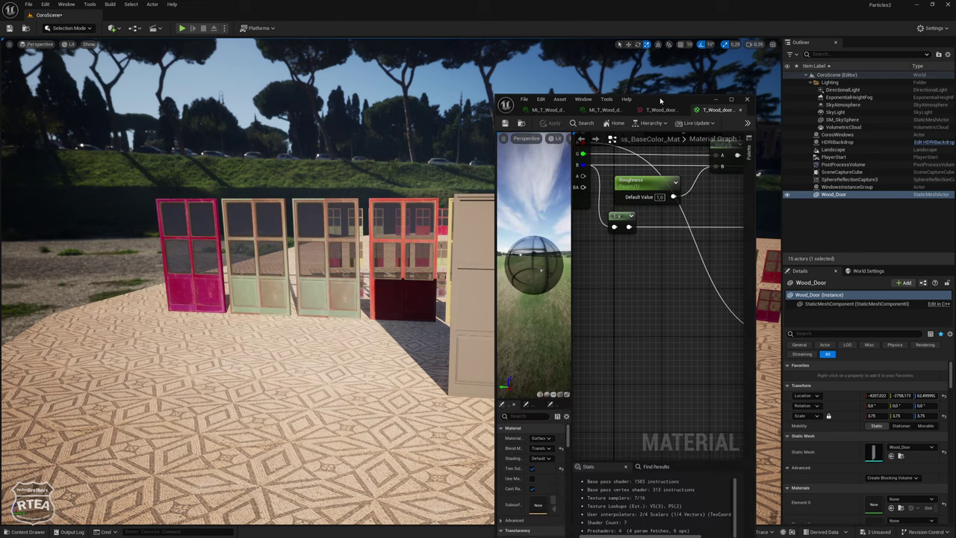
Close the material editor and dismiss the Content Drawer's new-asset menu without creating anything
left_click(715, 99)
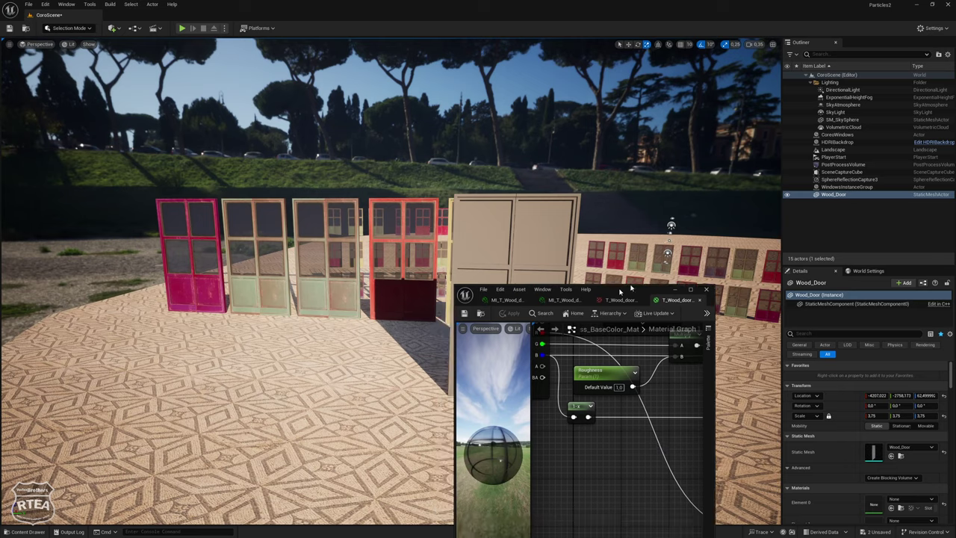
key("ctrl+space")
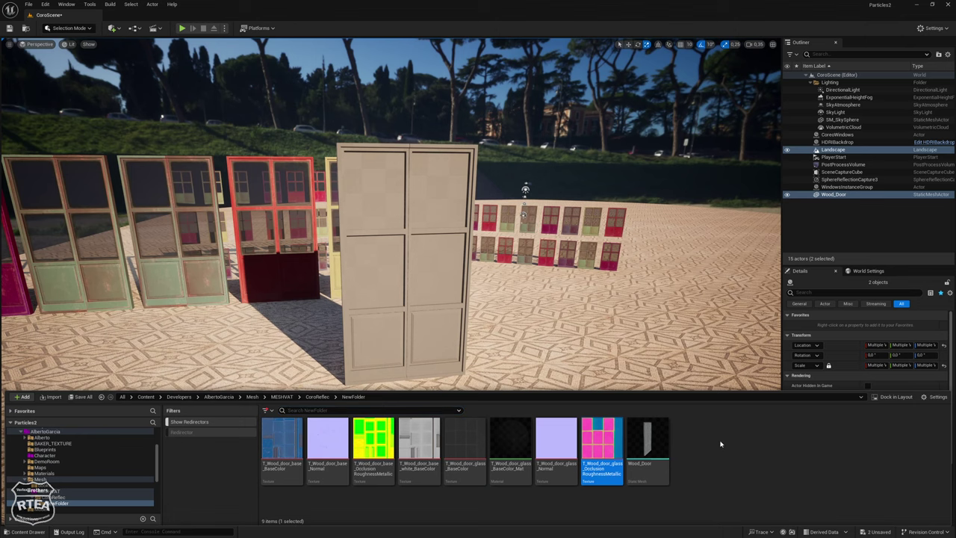
right_click(720, 444)
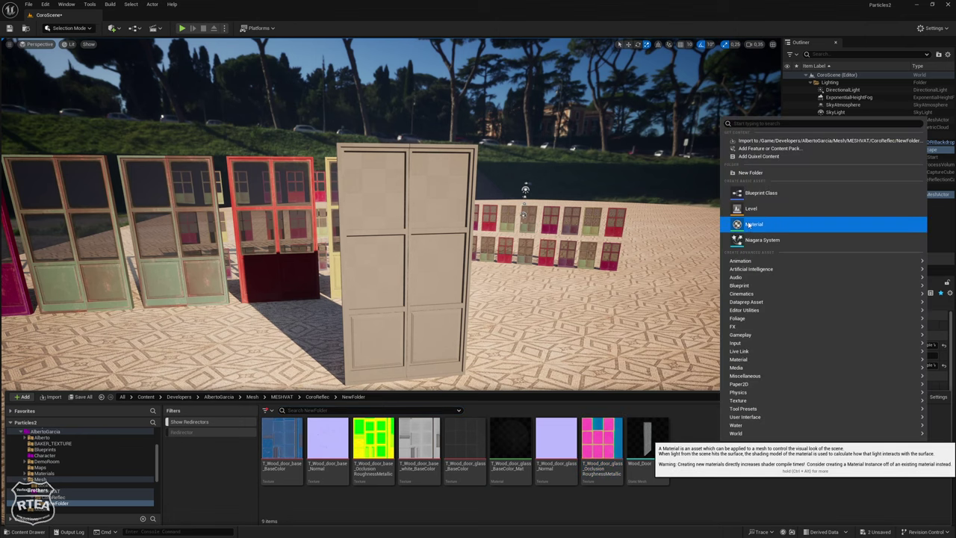
key("Escape")
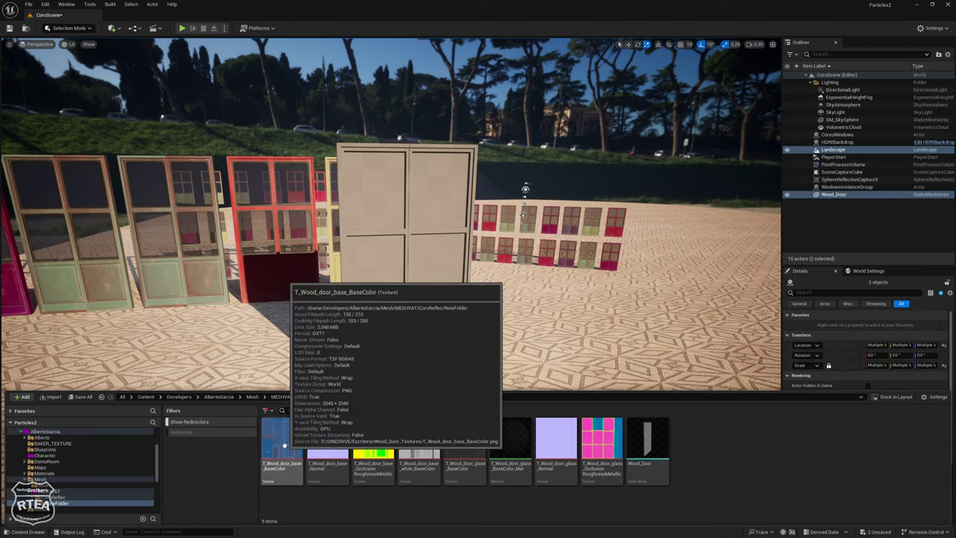
Select the Wood_Door alone and scroll its Details to the Materials slots, both None
left_click(403, 313)
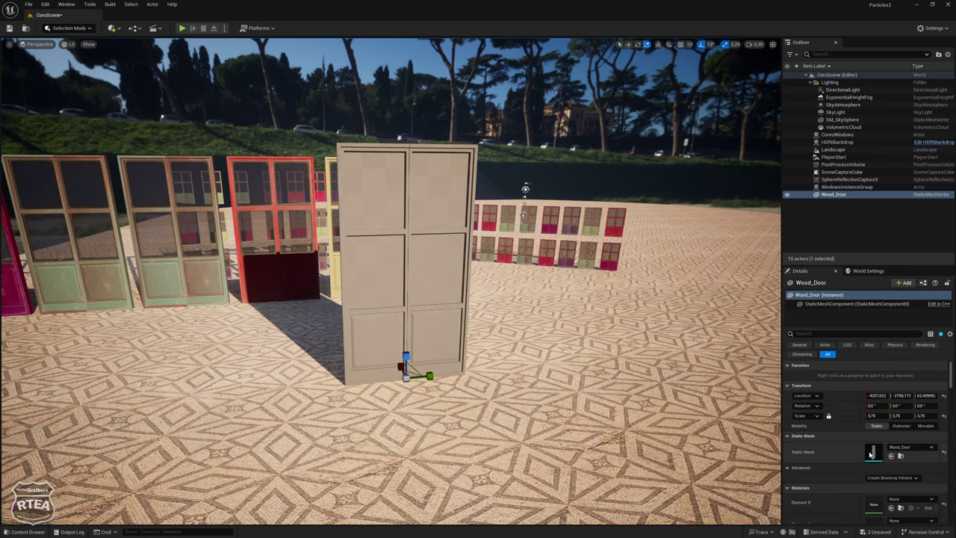
scroll(870, 453, "down", 2)
scroll(873, 463, "down", 2)
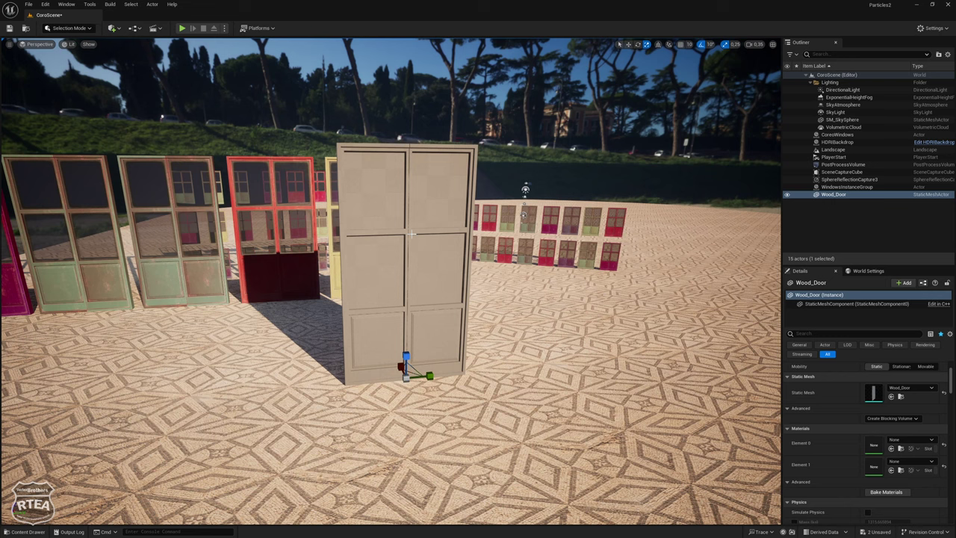
Drag T_Wood_door_base_BaseColor onto the wood door, creating a new blue door material
key("ctrl+space")
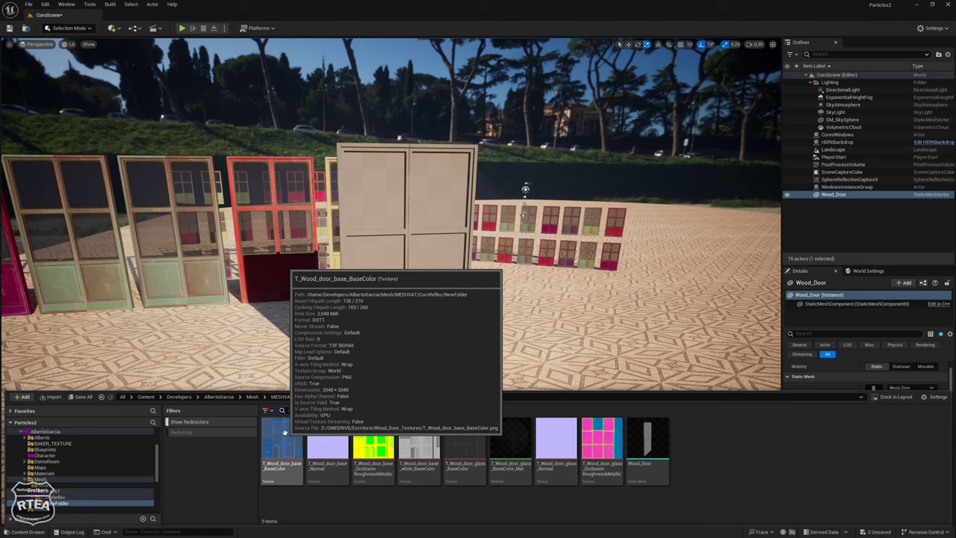
left_click_drag(283, 431, 377, 146)
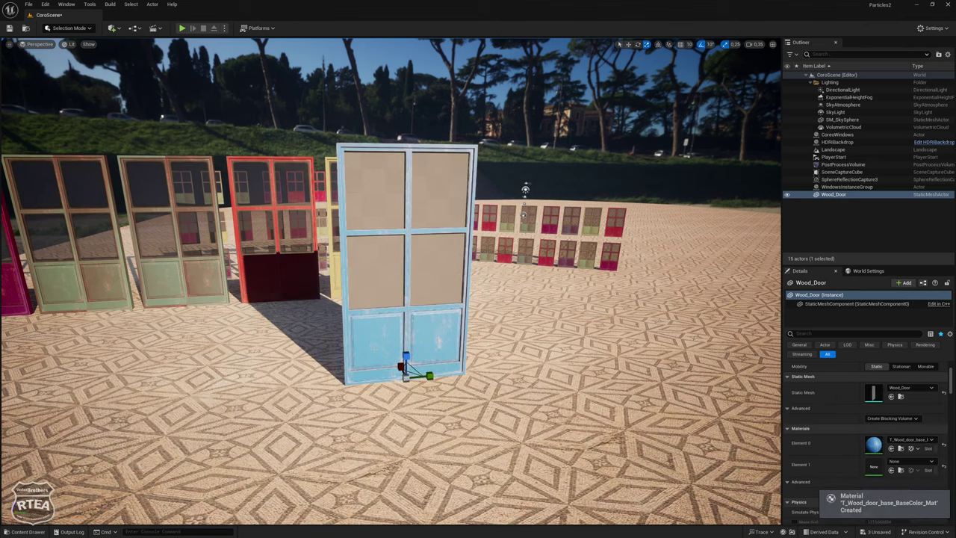
right_click_drag(377, 144, 418, 149)
Rename the new door material, removing the leading T to give _Wood_door_base_BaseColor_Mat
key("ctrl+space")
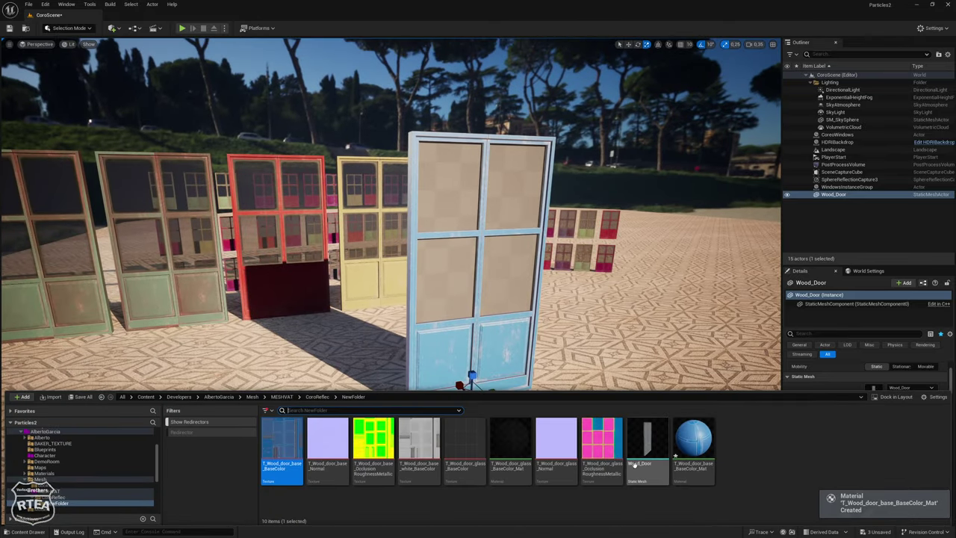
left_click(683, 441)
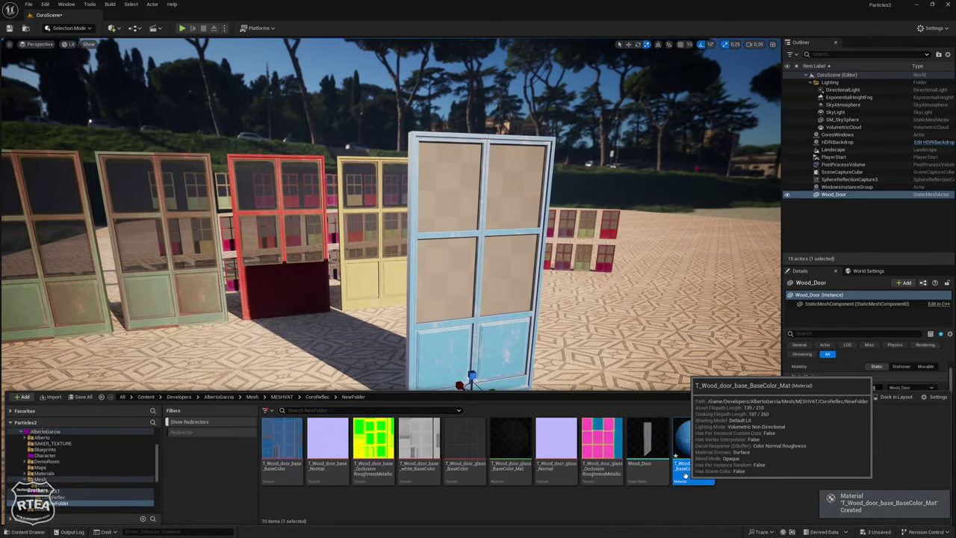
key("F2")
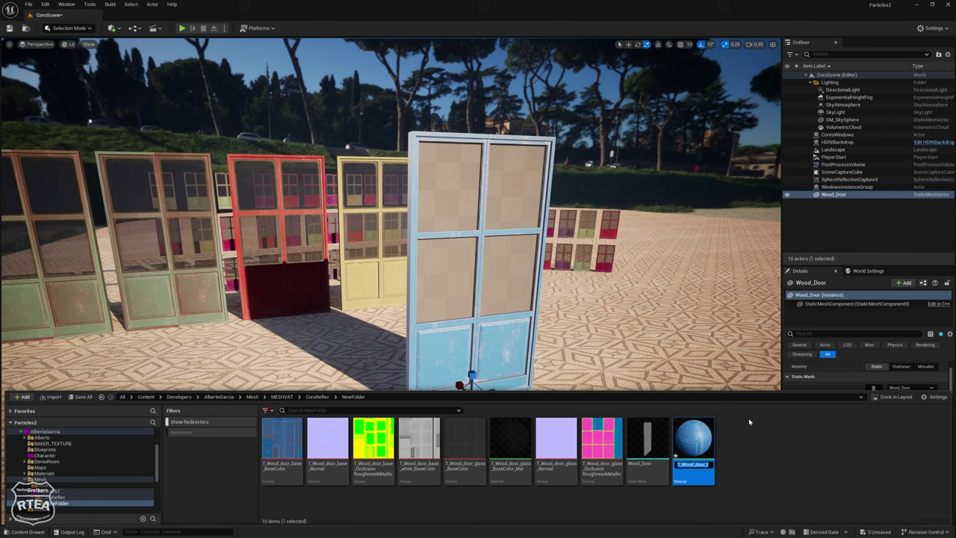
key("Home")
key("Delete")
type("M")
key("Return")
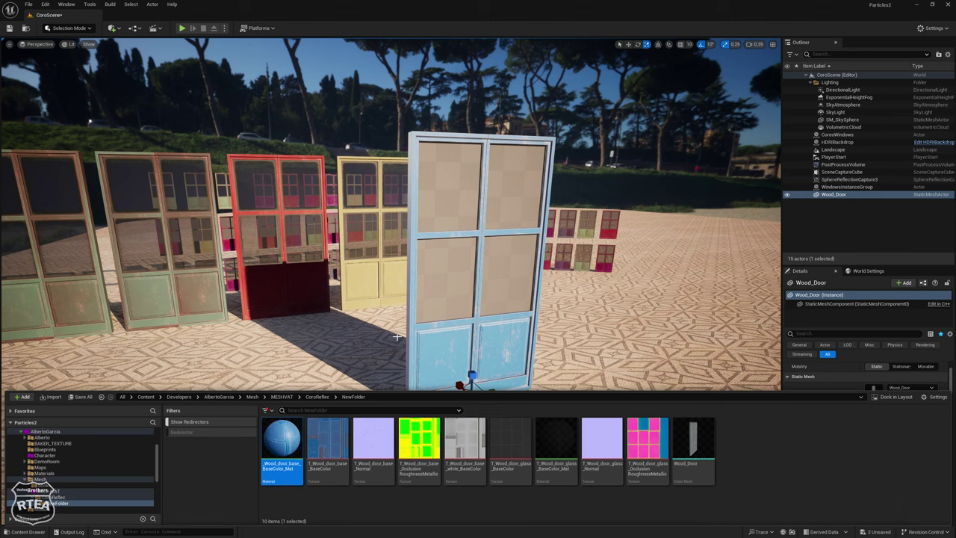
Reopen the material's name for editing with the cursor at its start
left_click(273, 464)
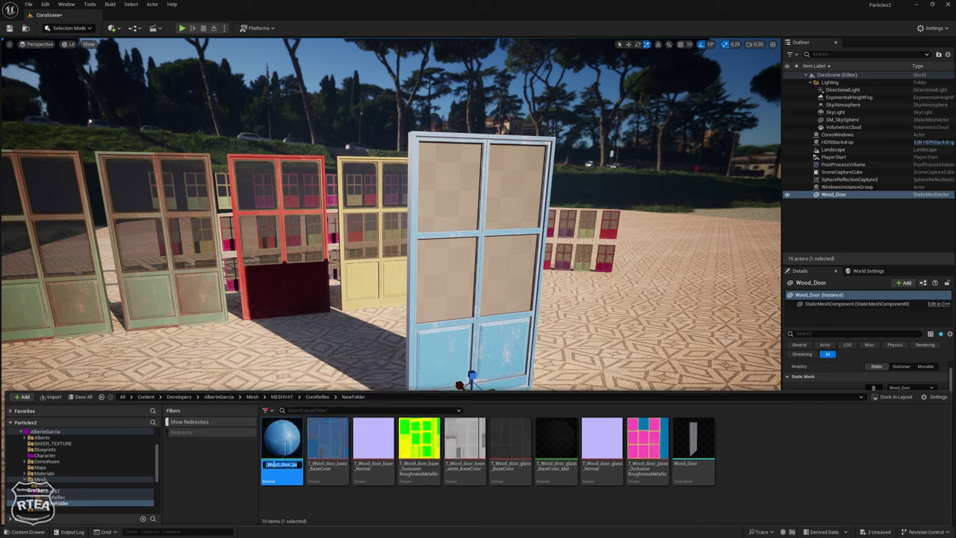
key("Escape")
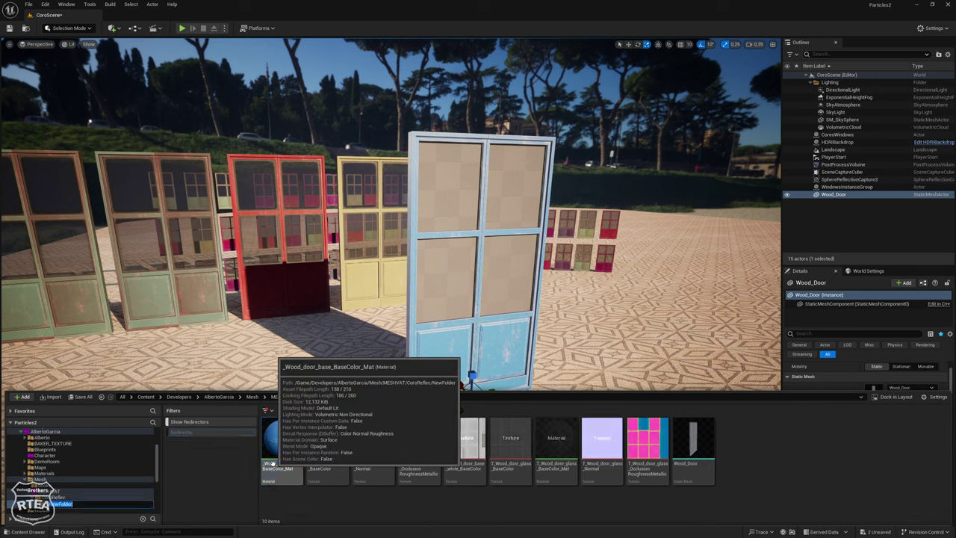
key("F2")
left_click(276, 465)
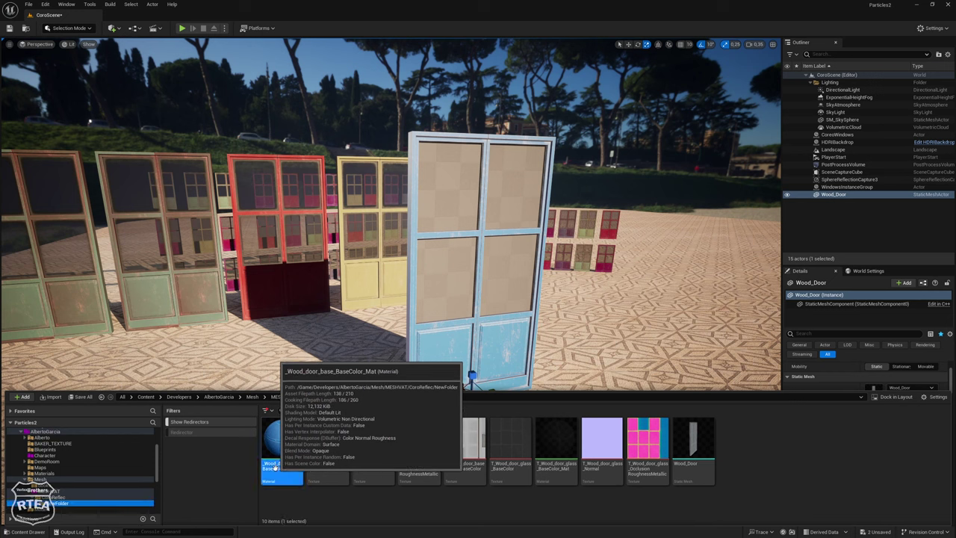
left_click(278, 466)
left_click(278, 464)
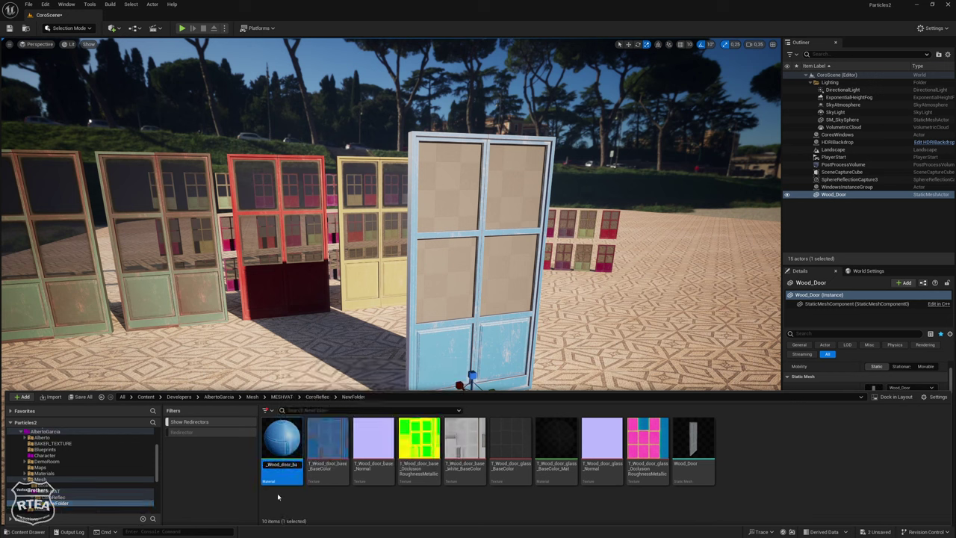
Rename the material M_Wood_door_base_BaseColor_Mat and create a material instance from it
type("M")
left_click(276, 447)
right_click(276, 448)
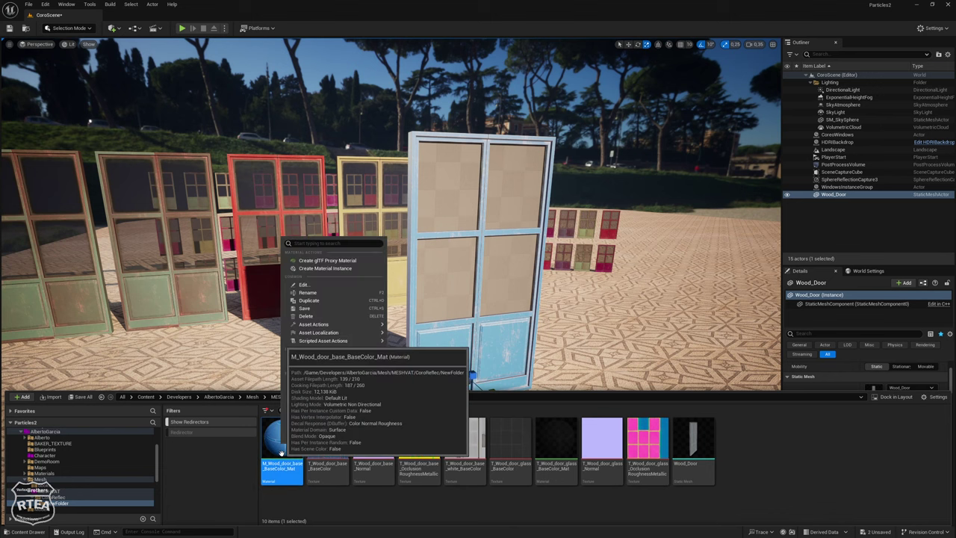
left_click(335, 268)
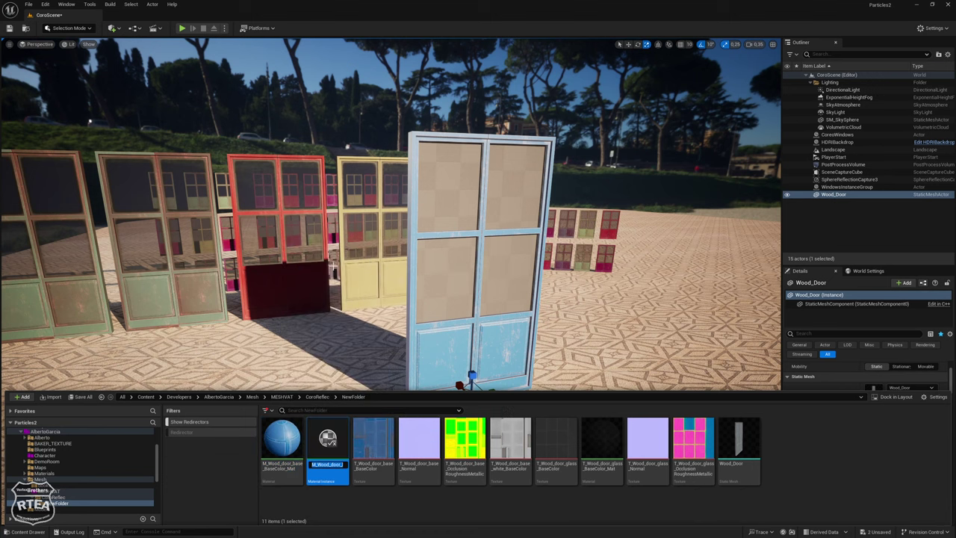
Name the new instance MI_Wood_door_base_BaseColor
key("End")
key("BackSpace")
key("BackSpace")
key("BackSpace")
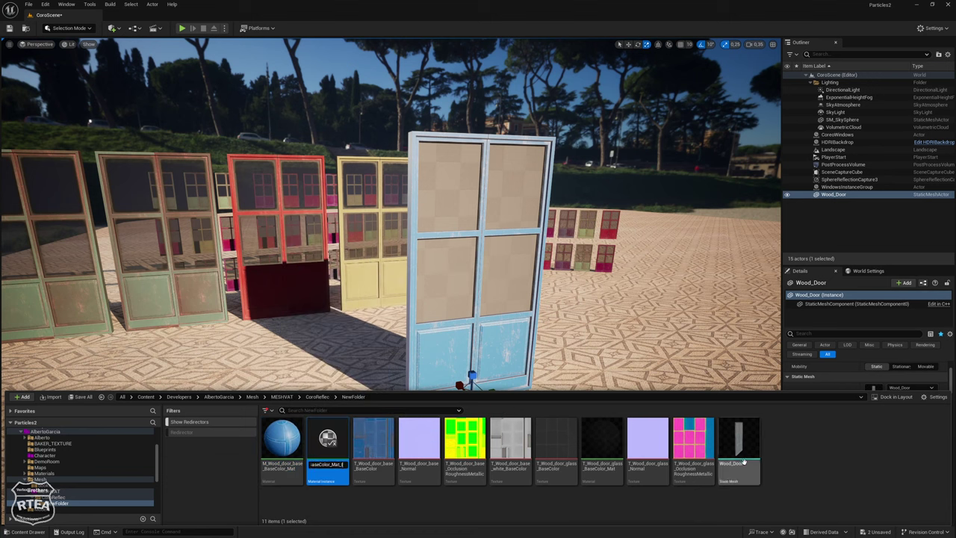
key("BackSpace")
key("Home")
key("Right")
key("Return")
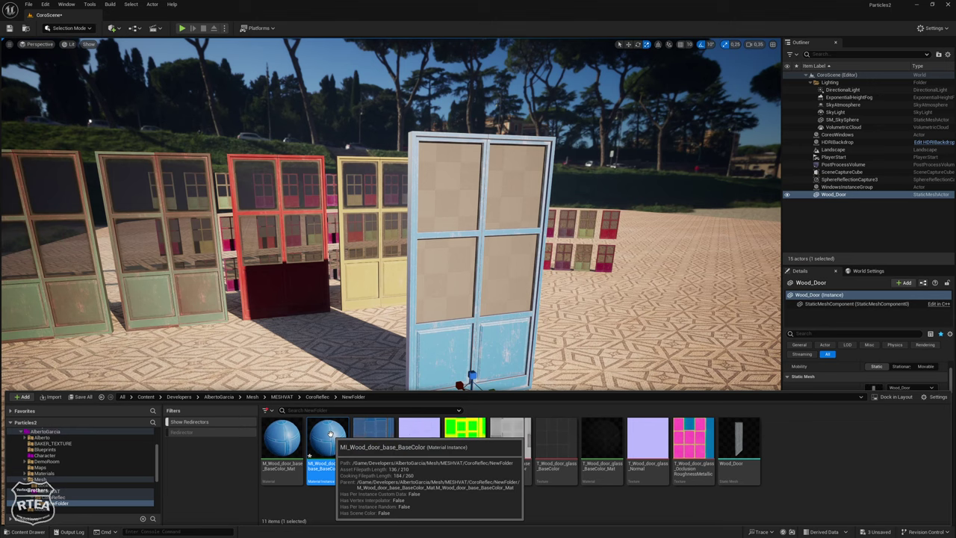
Open M_Wood_door_base_BaseColor_Mat in the Material Editor from the door's material slot
left_click(377, 497)
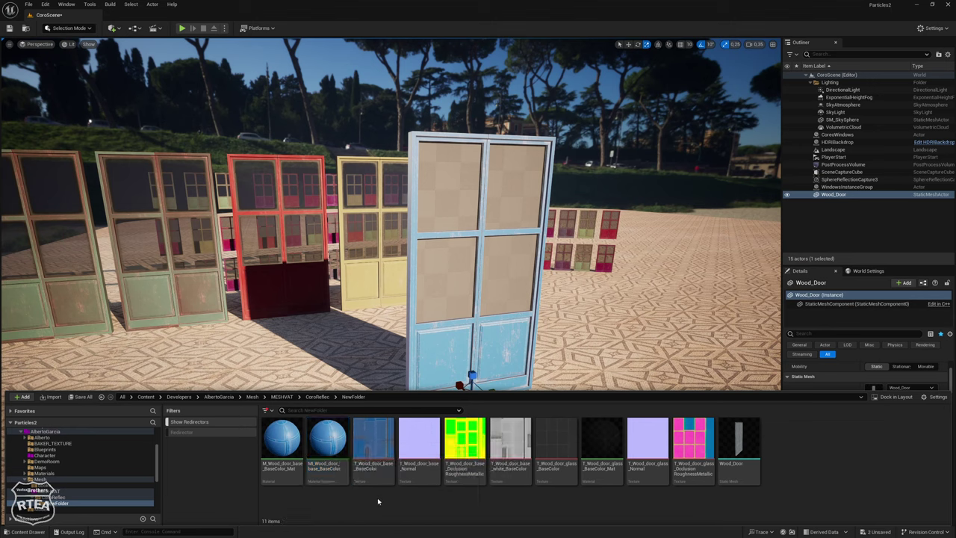
left_click_drag(284, 442, 448, 351)
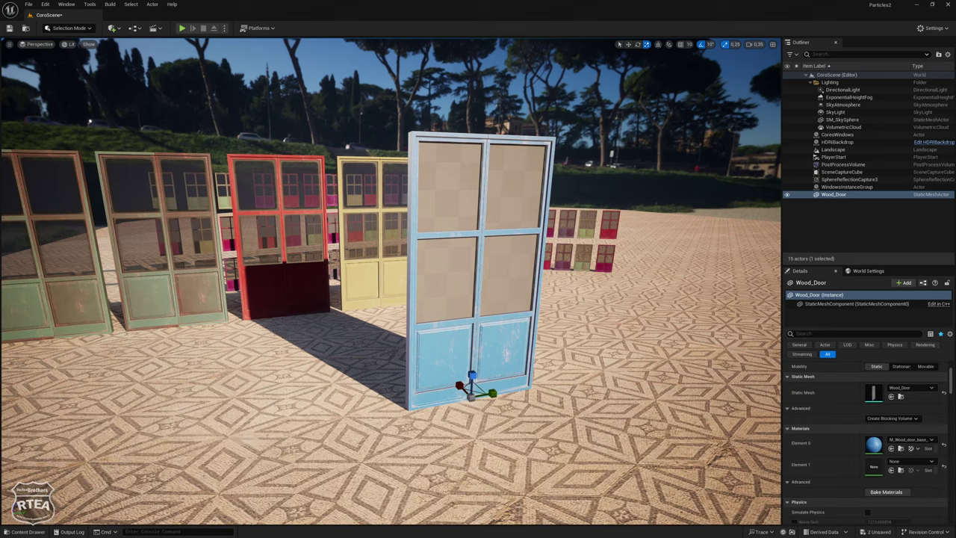
double_click(874, 444)
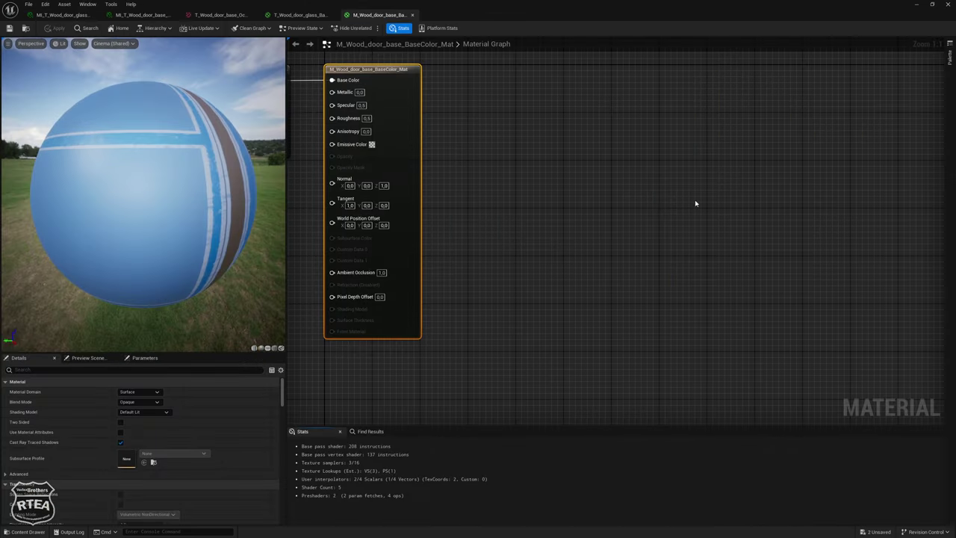
right_click_drag(299, 205, 706, 209)
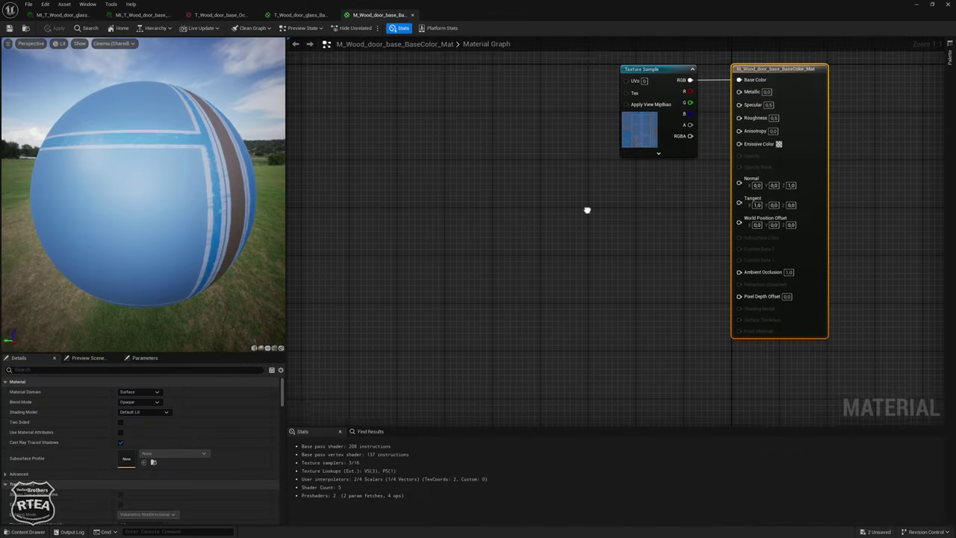
Add the OcclusionRoughnessMetallic texture, wiring red to Ambient Occlusion and green to Roughness
key("ctrl+space")
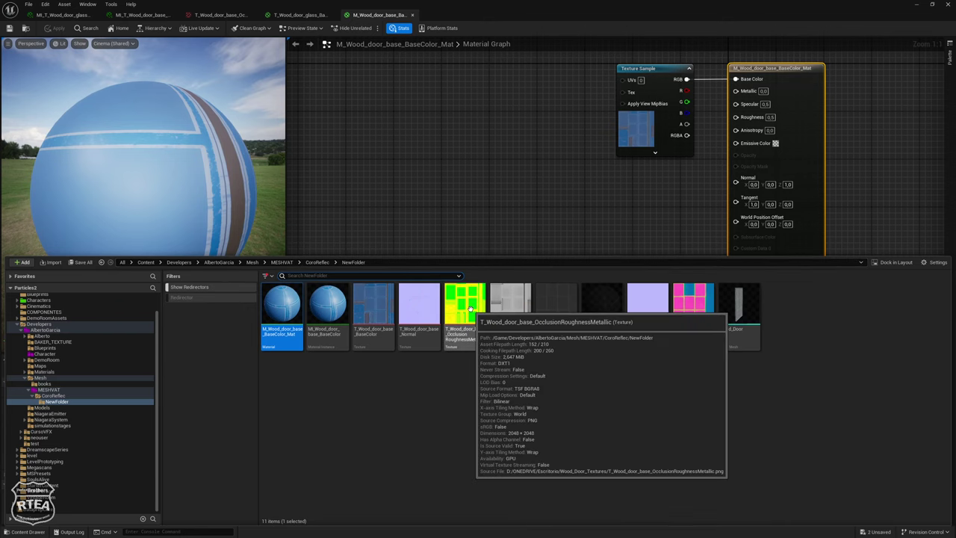
left_click_drag(469, 308, 603, 208)
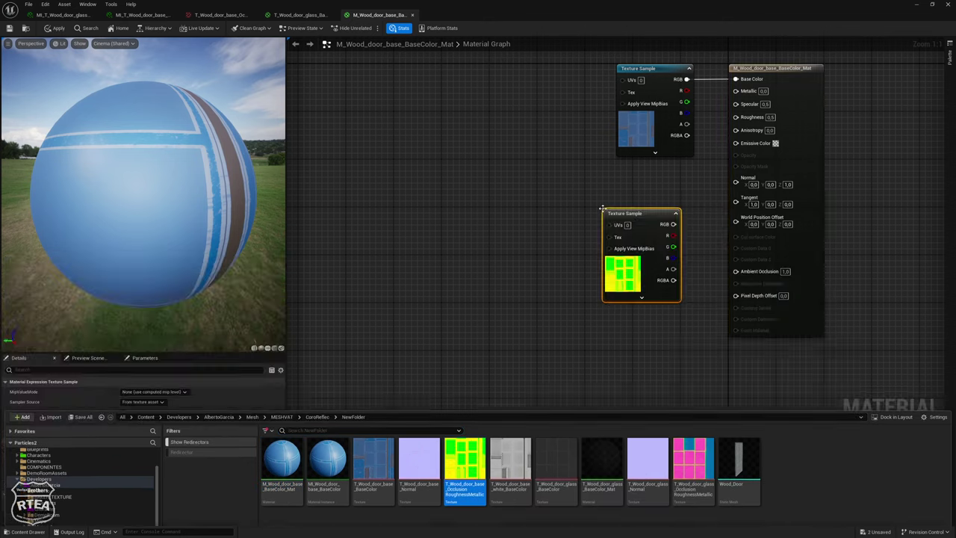
right_click_drag(602, 208, 552, 188)
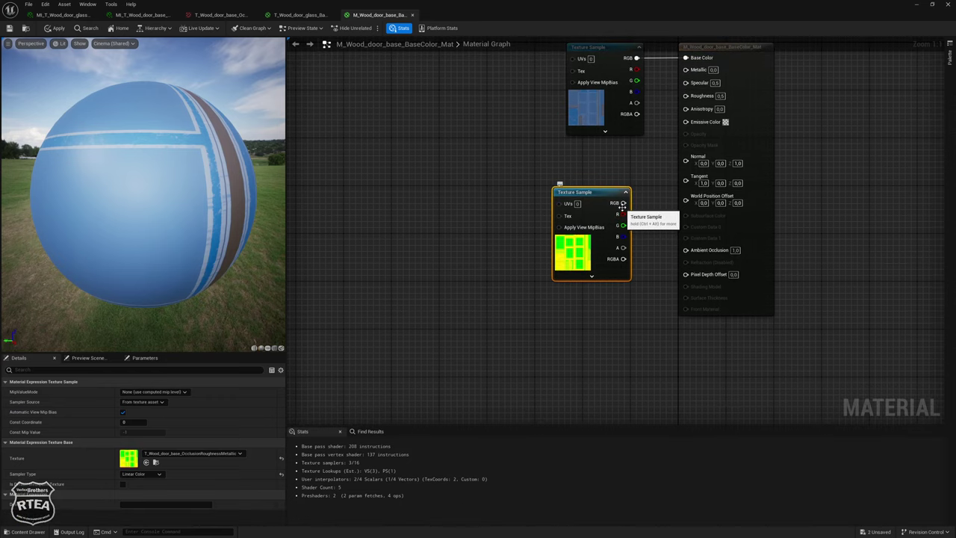
left_click_drag(623, 215, 685, 250)
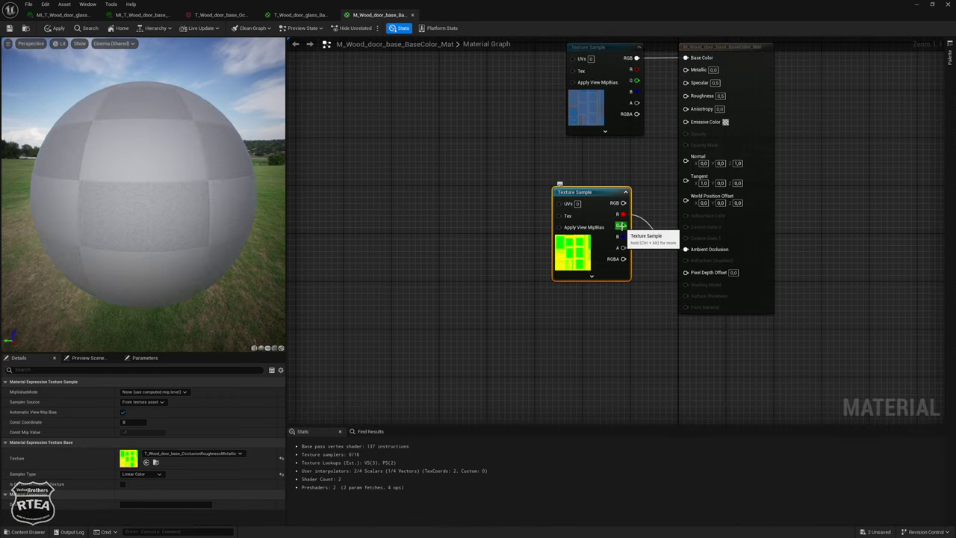
left_click_drag(620, 225, 686, 96)
mouse_move(584, 211)
left_mouse_down()
mouse_move(601, 168)
mouse_move(595, 174)
left_mouse_up()
Drop the unfinished Metallic wire and locate the ORM texture in the Content Browser
mouse_move(635, 198)
left_mouse_down()
mouse_move(684, 106)
mouse_move(687, 70)
mouse_move(657, 291)
left_mouse_up()
left_click(514, 314)
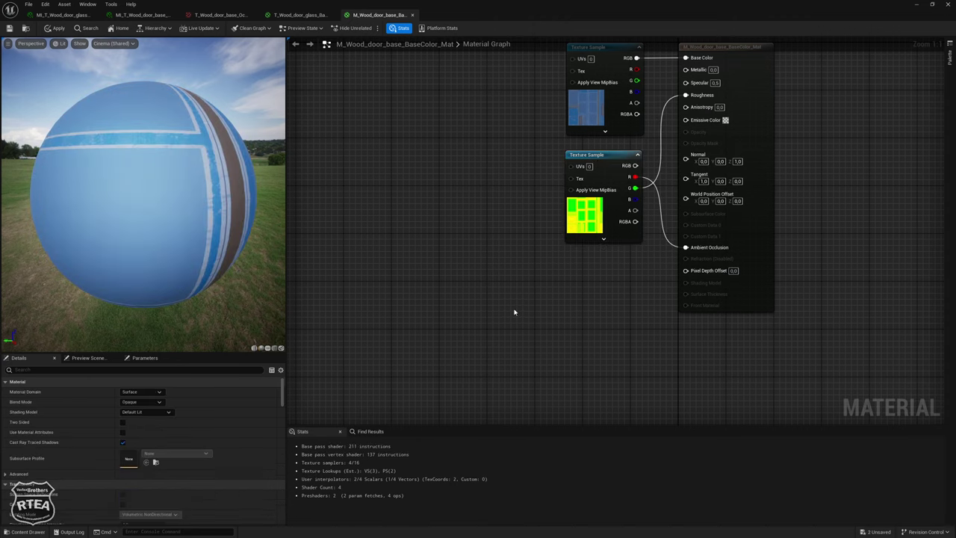
left_click(633, 235)
key("ctrl+b")
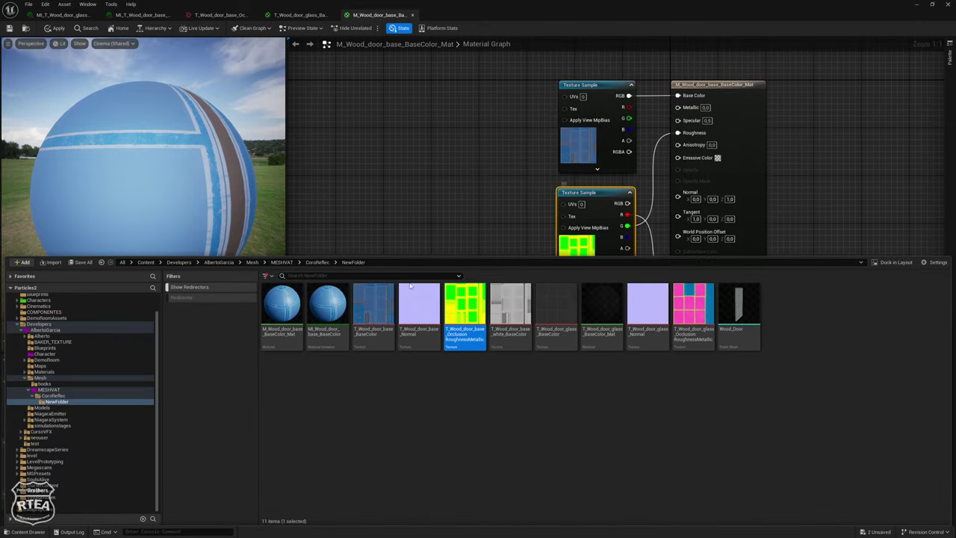
Inspect the OcclusionRoughnessMetallic texture with its red and green channels hidden
double_click(459, 301)
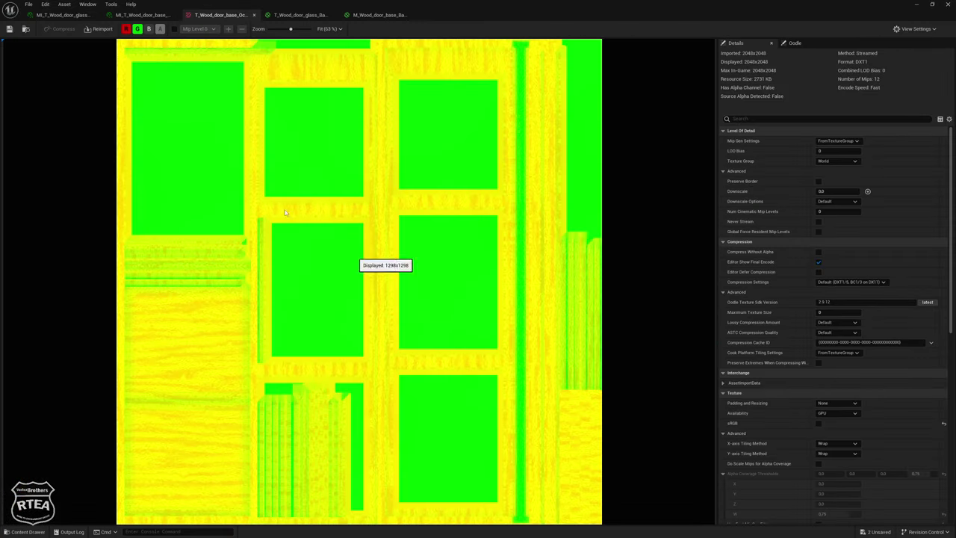
left_click(137, 28)
left_click(126, 28)
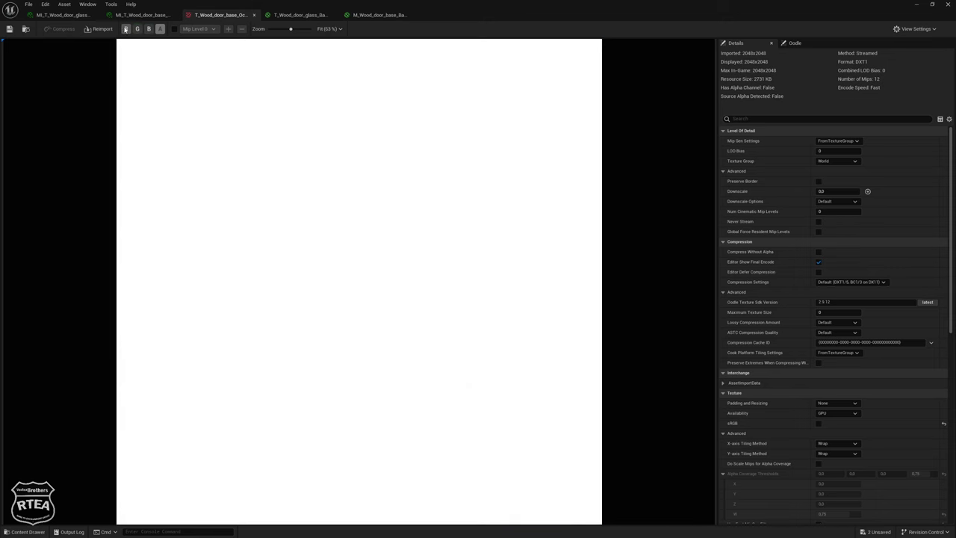
left_click(254, 15)
Close the M_Wood_door_base_BaseColor_Mat editor without applying its changes
left_click(64, 15)
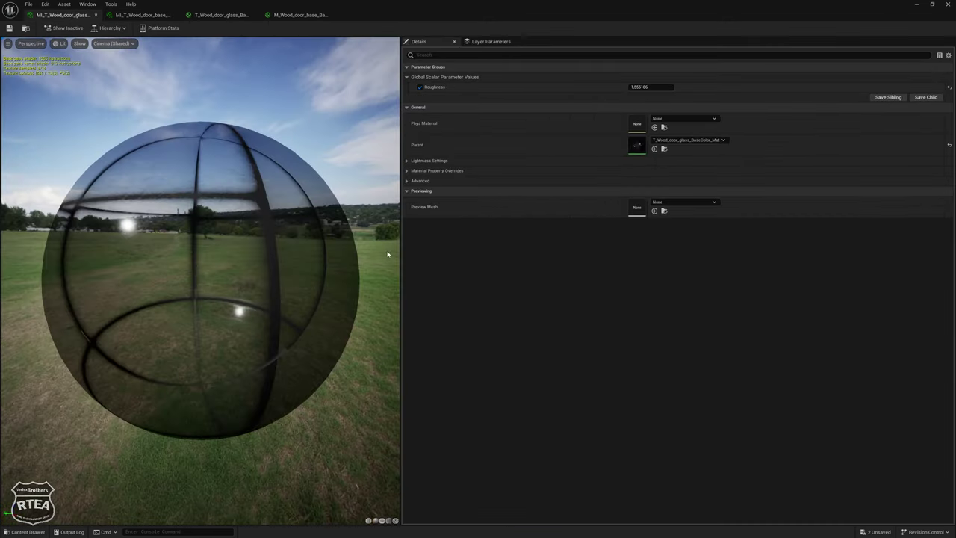
key("ctrl+space")
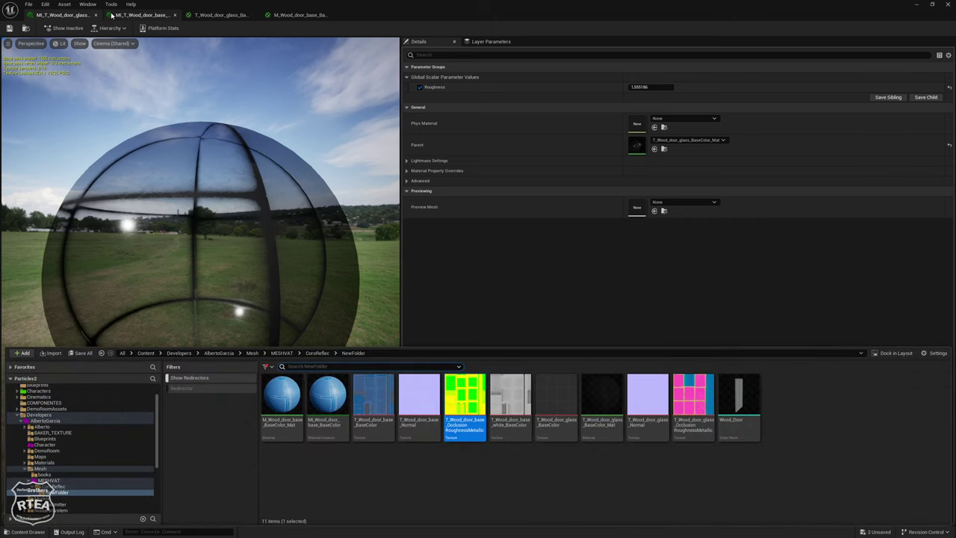
left_click(291, 402)
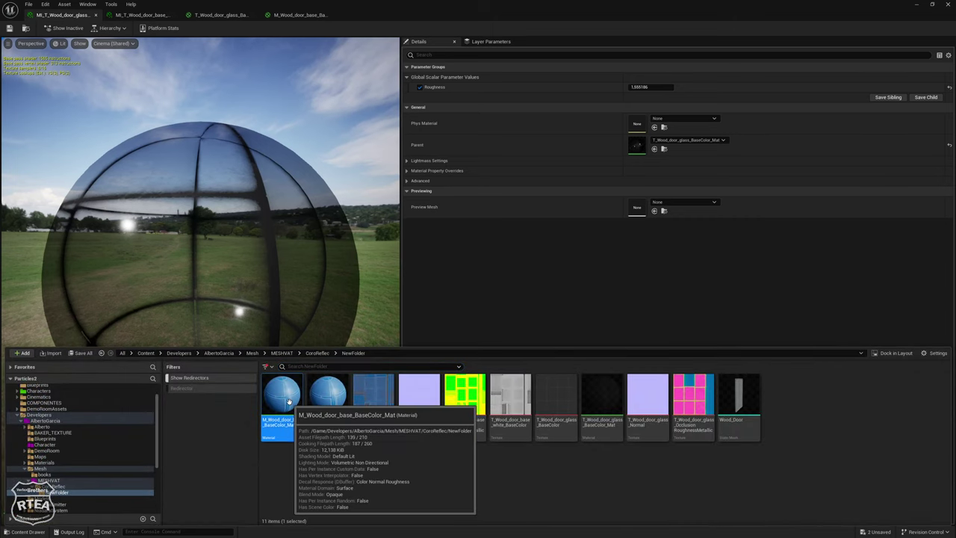
left_click(142, 15)
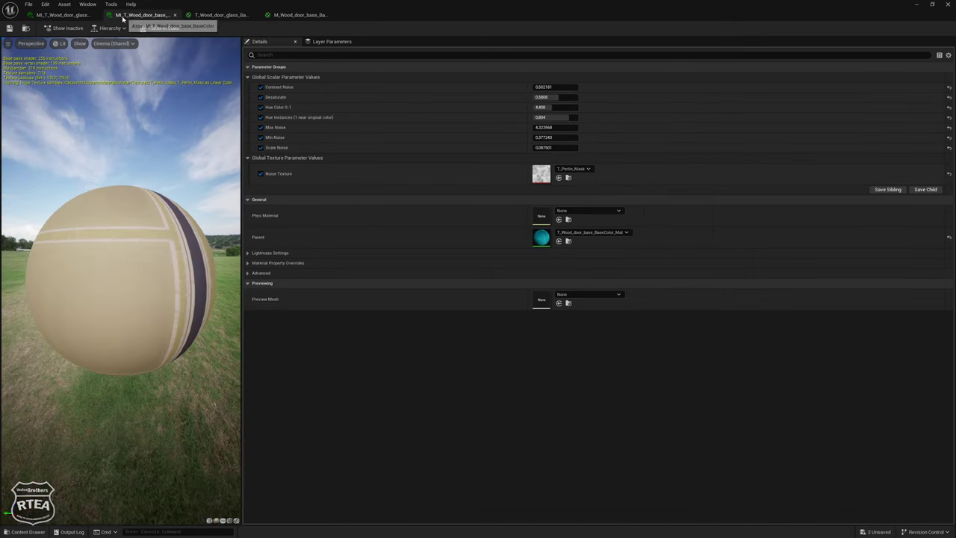
left_click(63, 15)
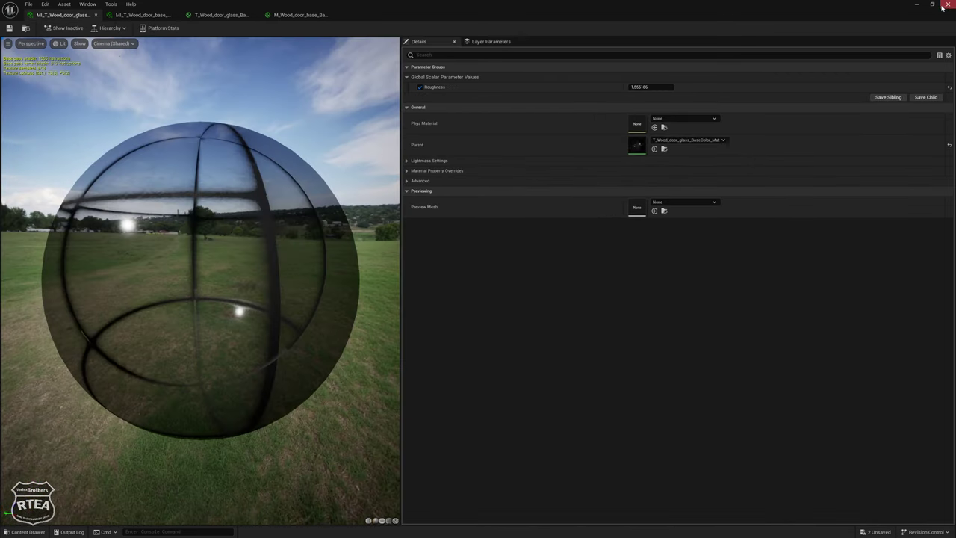
left_click(333, 16)
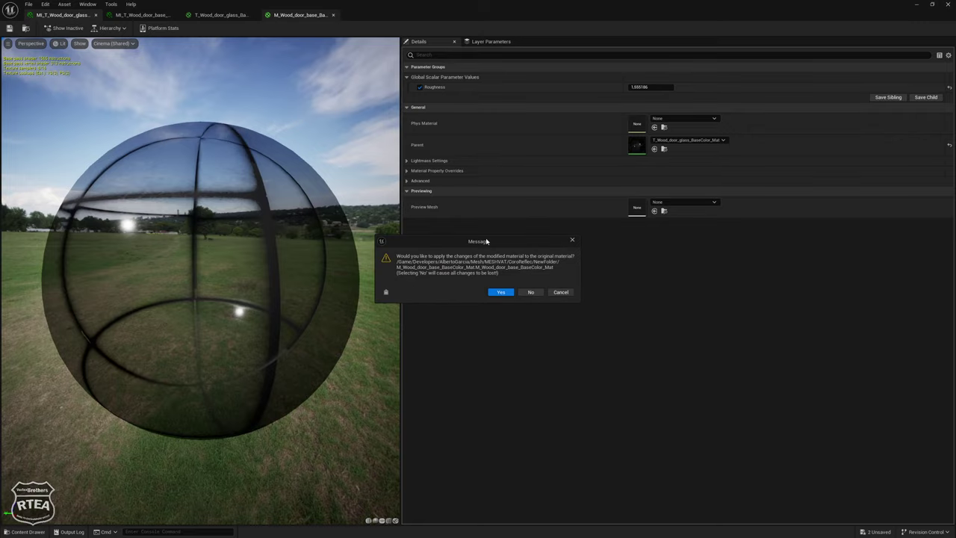
left_click(530, 292)
Return to the level and apply the glass material to the blue door
left_click(946, 3)
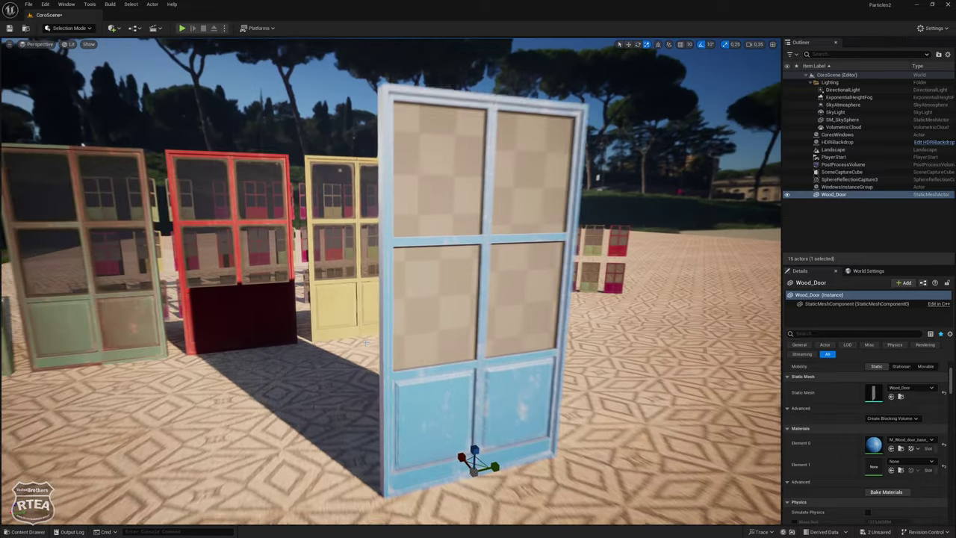
key("ctrl+space")
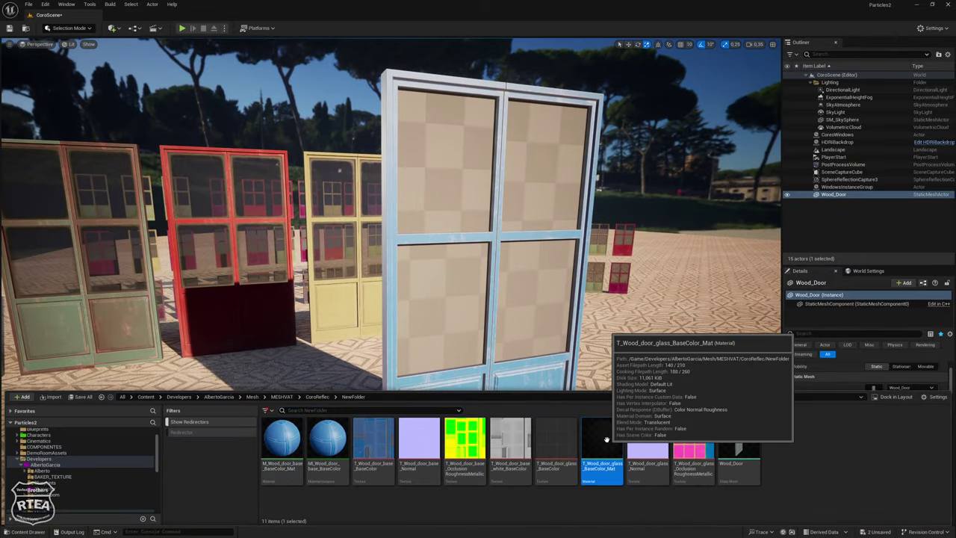
left_click_drag(612, 442, 433, 295)
key("ctrl+space")
left_click_drag(388, 336, 388, 373)
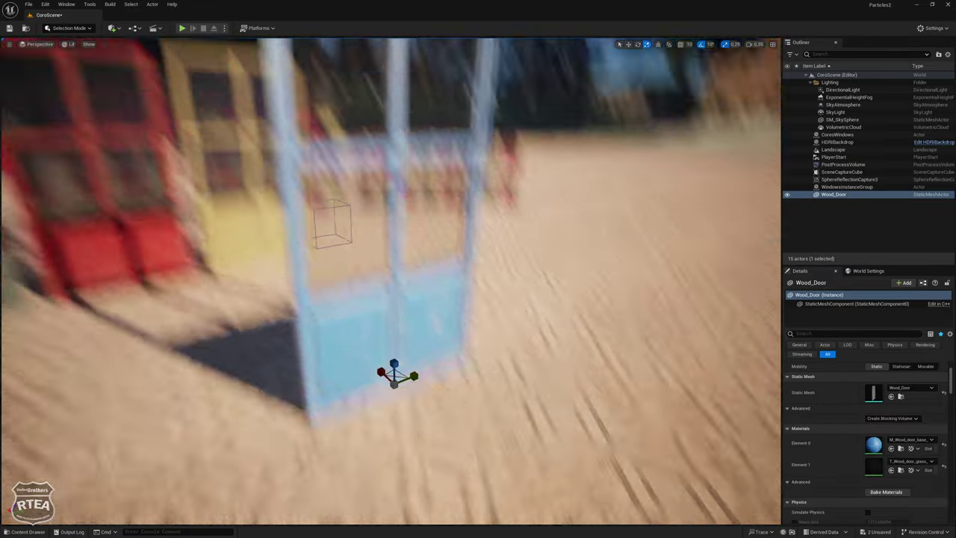
key("ctrl+space")
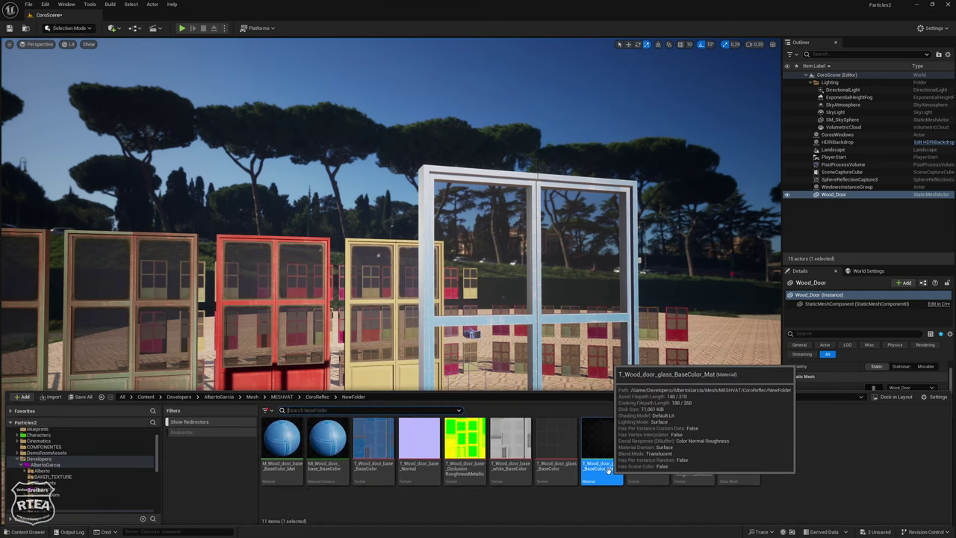
Add the occlusion-roughness-metallic texture to the glass material, then close it discarding changes
double_click(612, 441)
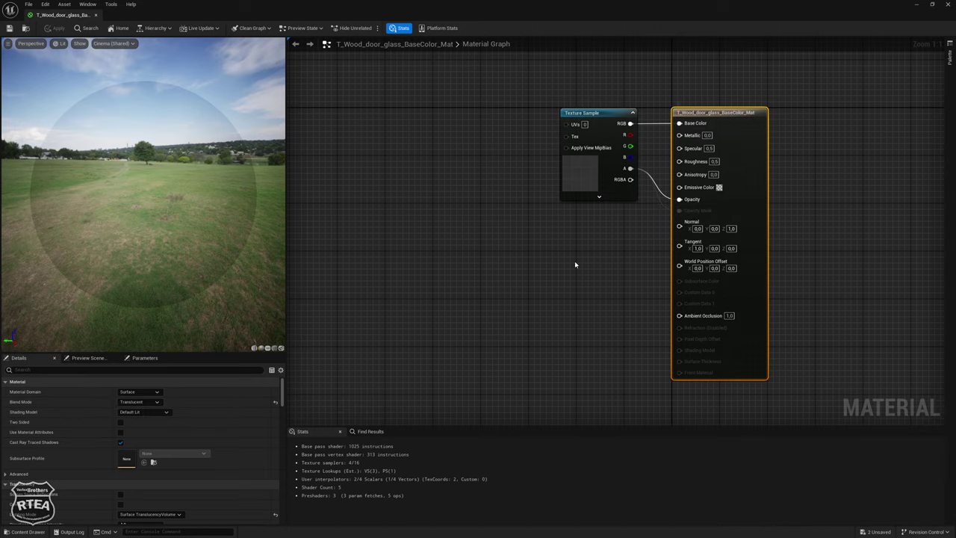
key("ctrl+space")
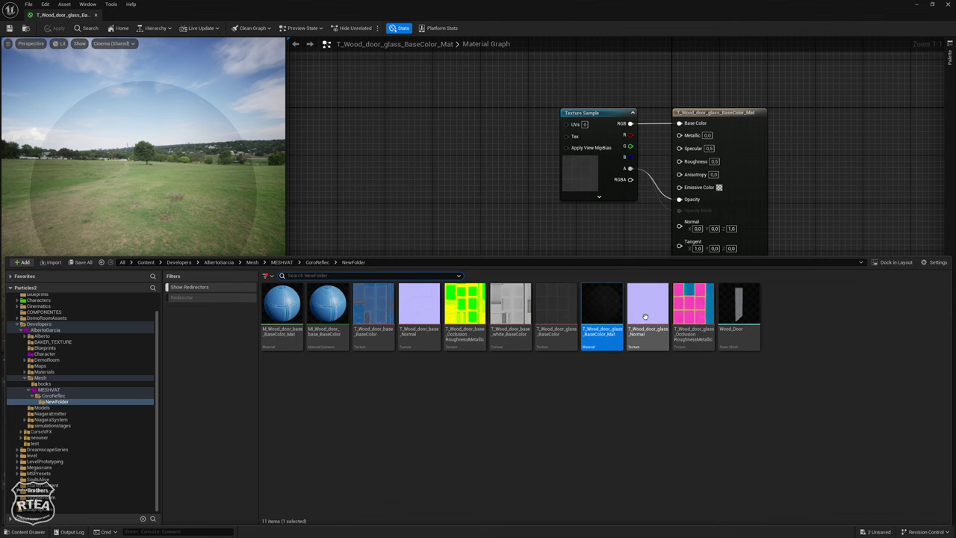
left_click_drag(697, 304, 542, 239)
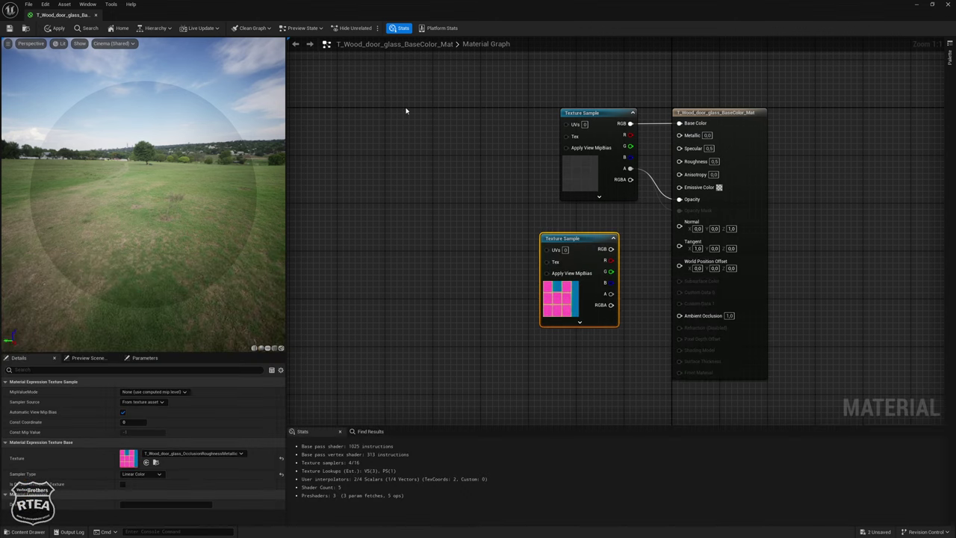
left_click(948, 5)
left_click(531, 293)
key("ctrl+space")
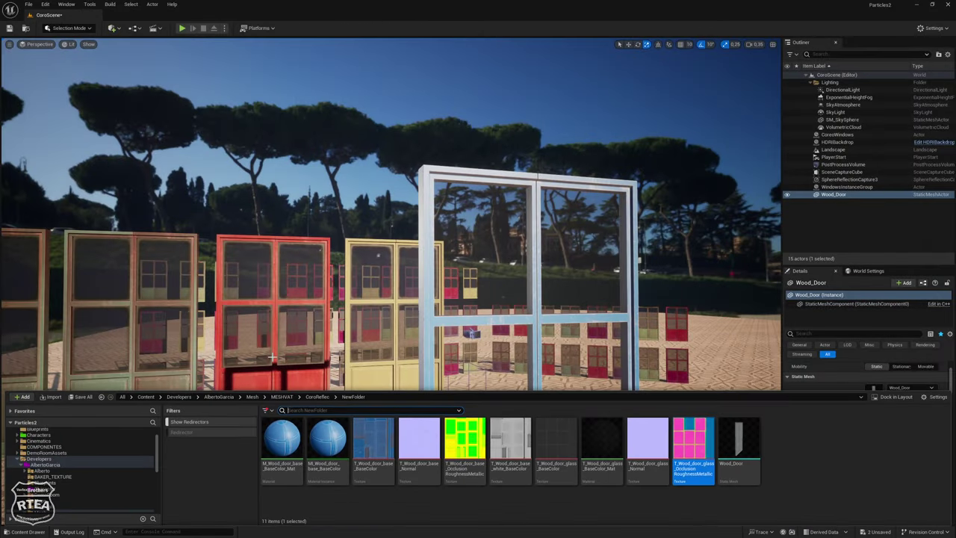
Delete the blue Wood_Door and SphereReflectionCapture3, leaving 13 actors
right_click_drag(471, 328, 534, 212)
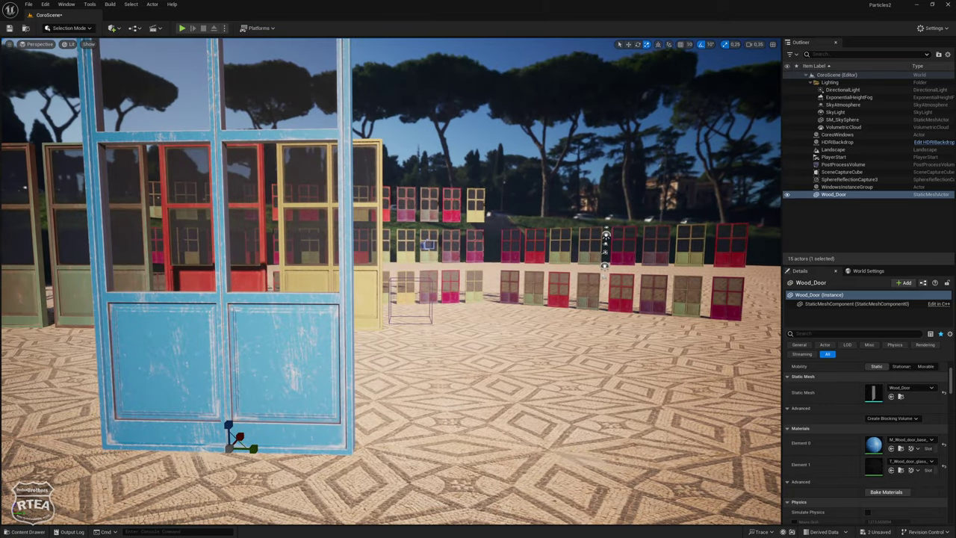
key("Delete")
right_click_drag(345, 307, 344, 307)
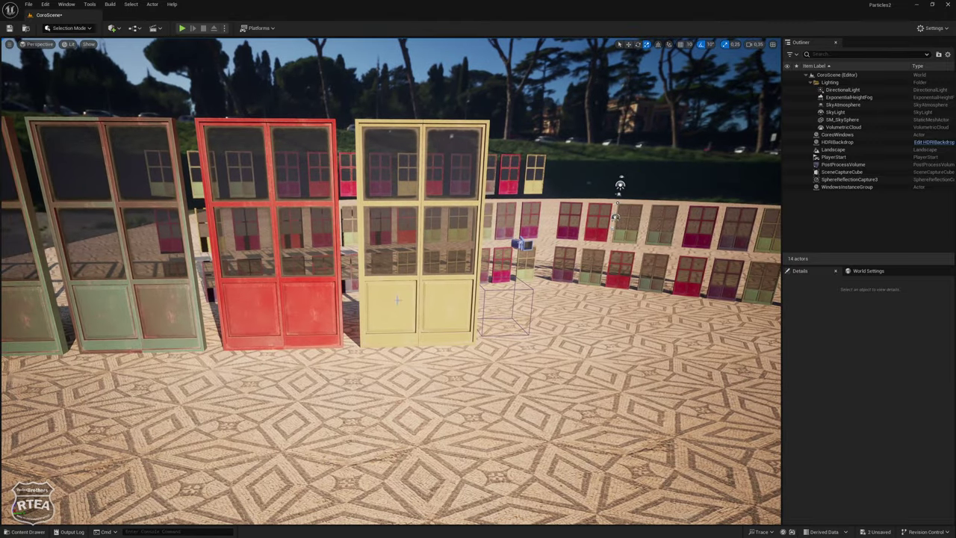
left_click(397, 300)
right_click_drag(389, 266, 389, 265)
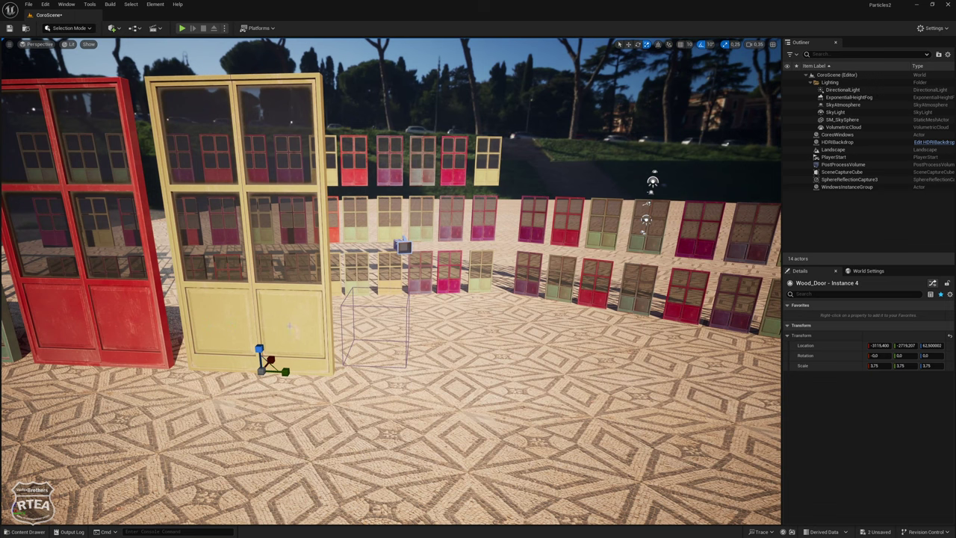
right_click_drag(289, 326, 725, 198)
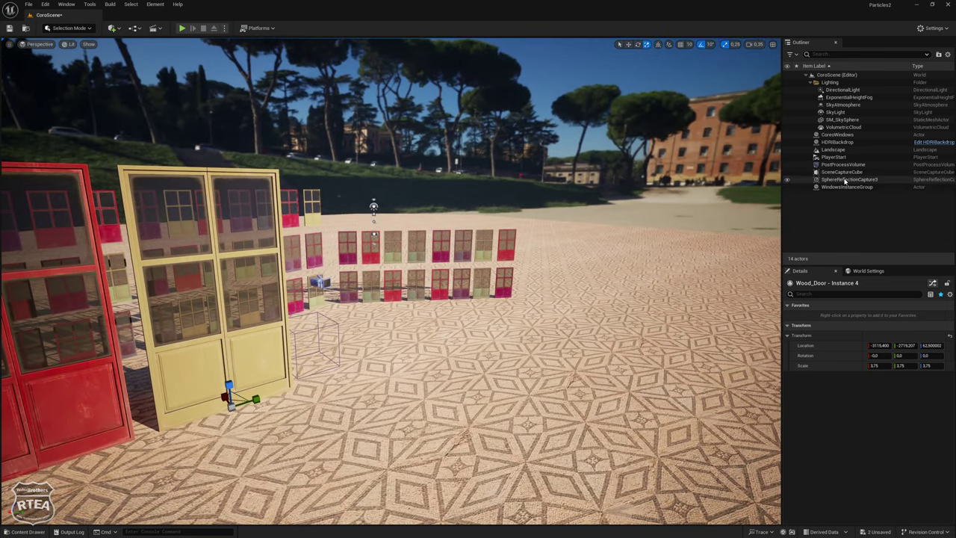
left_click(844, 180)
key("Delete")
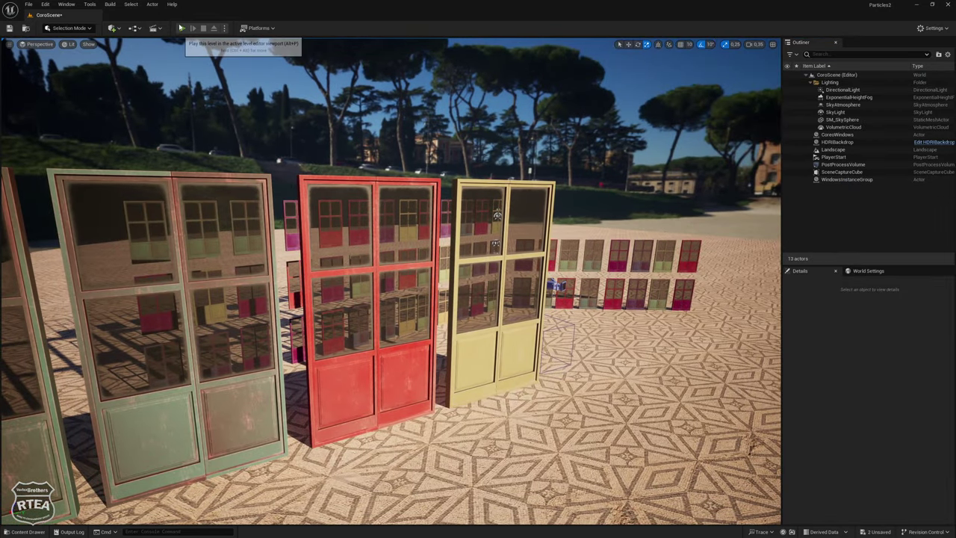
Briefly play the level, then rebuild the reflection captures
left_click(180, 28)
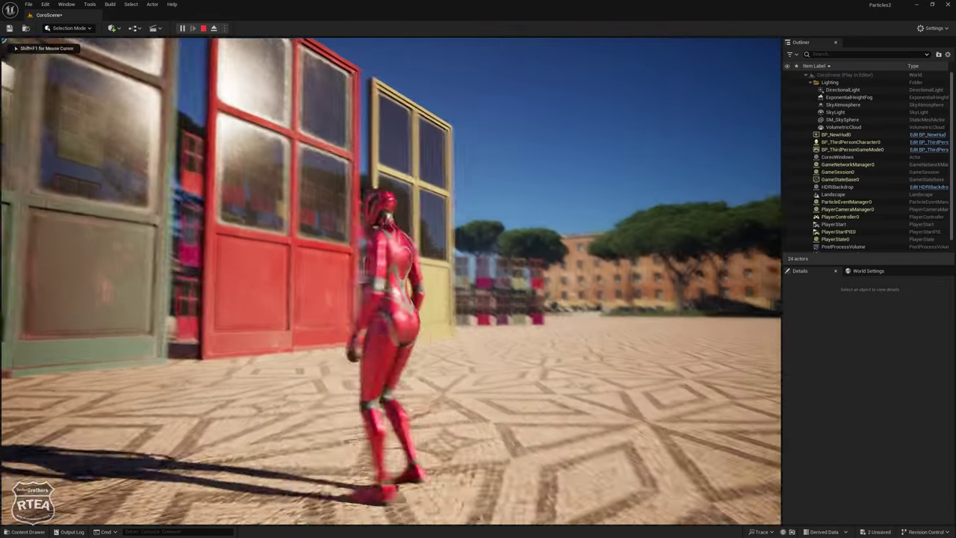
key("Escape")
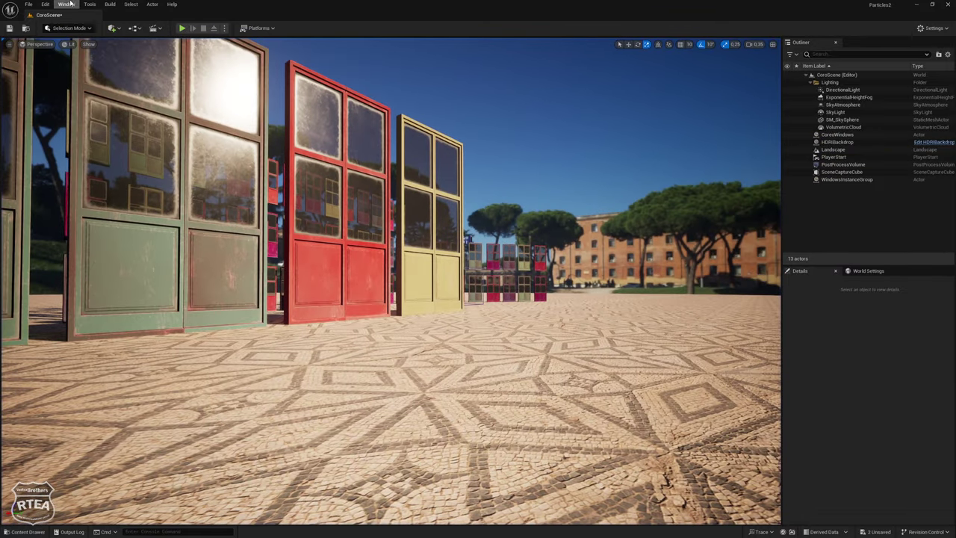
left_click(109, 5)
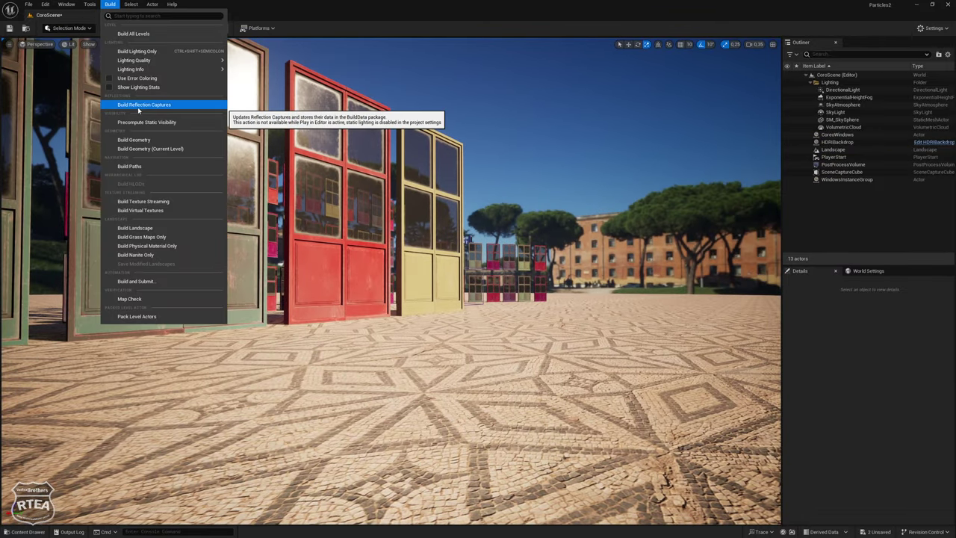
left_click(137, 107)
Play-test again, running the character around the coloured glass doors with WASD
left_click(182, 28)
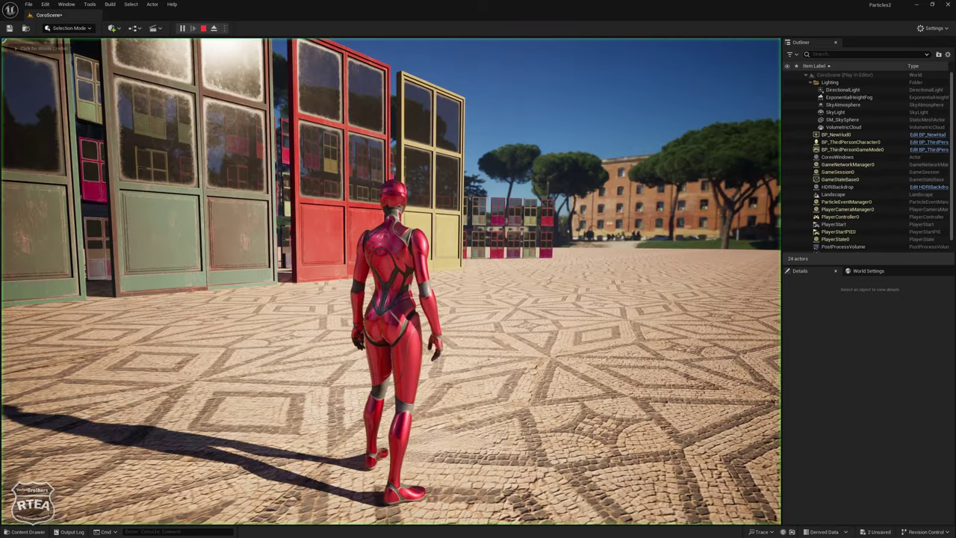
key("w")
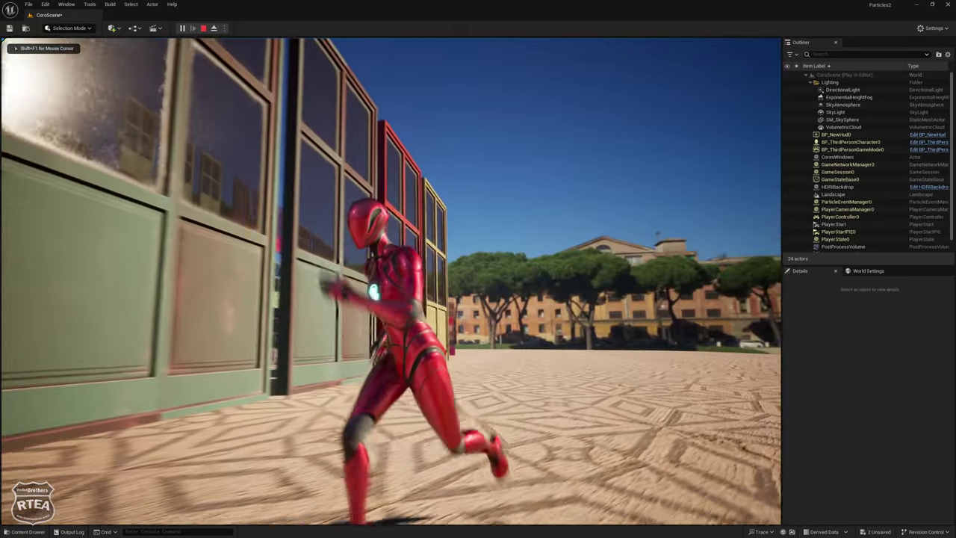
key("a")
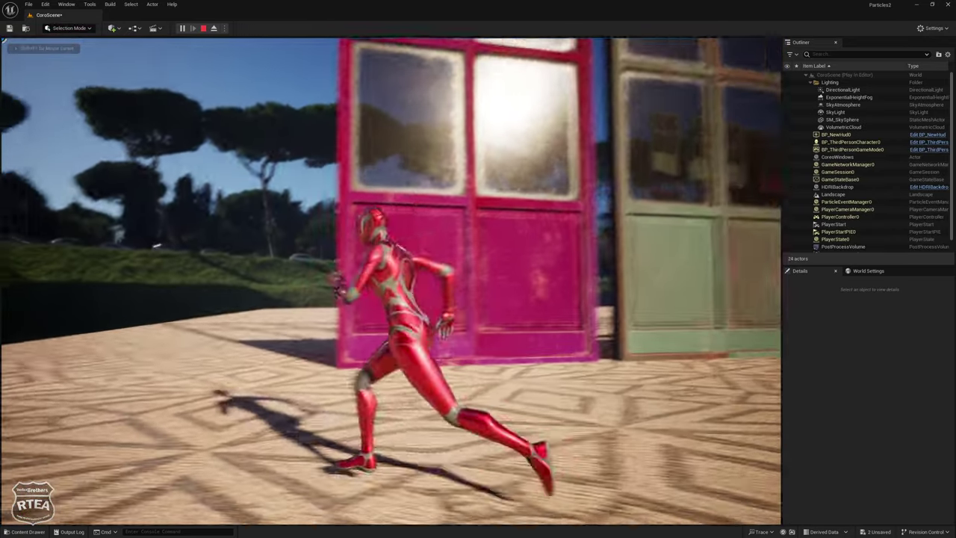
key("d")
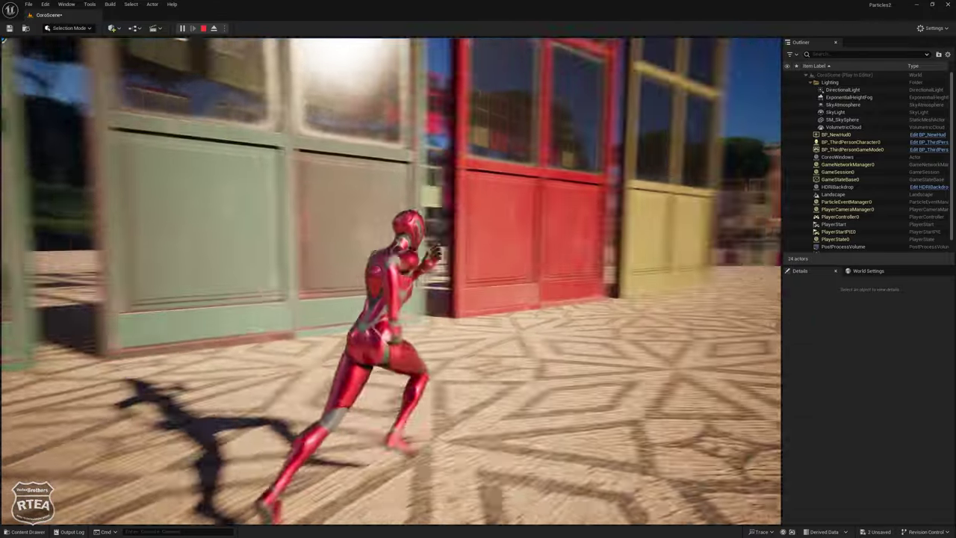
key("Escape")
Switch the viewport view mode from Lit to Reflections
scroll(479, 245, "down", 5)
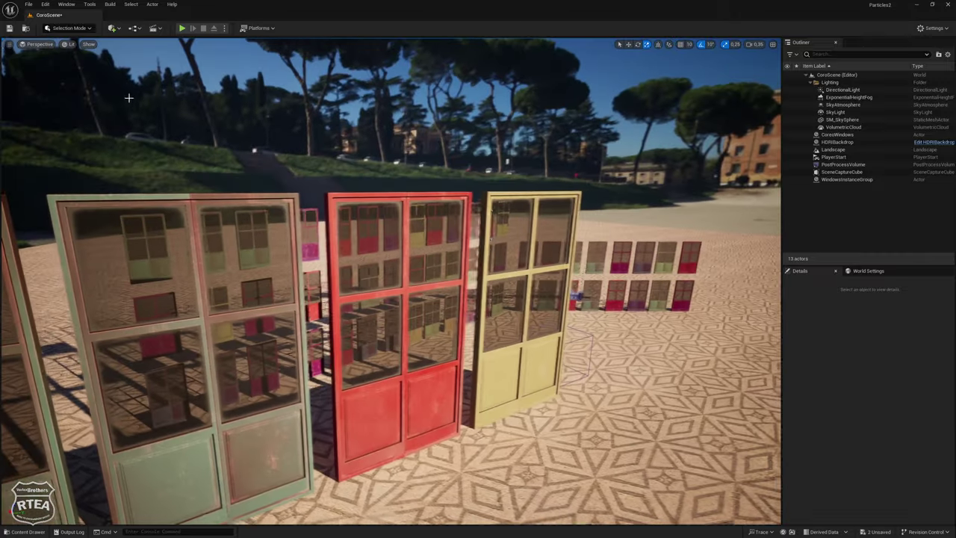
left_click(66, 45)
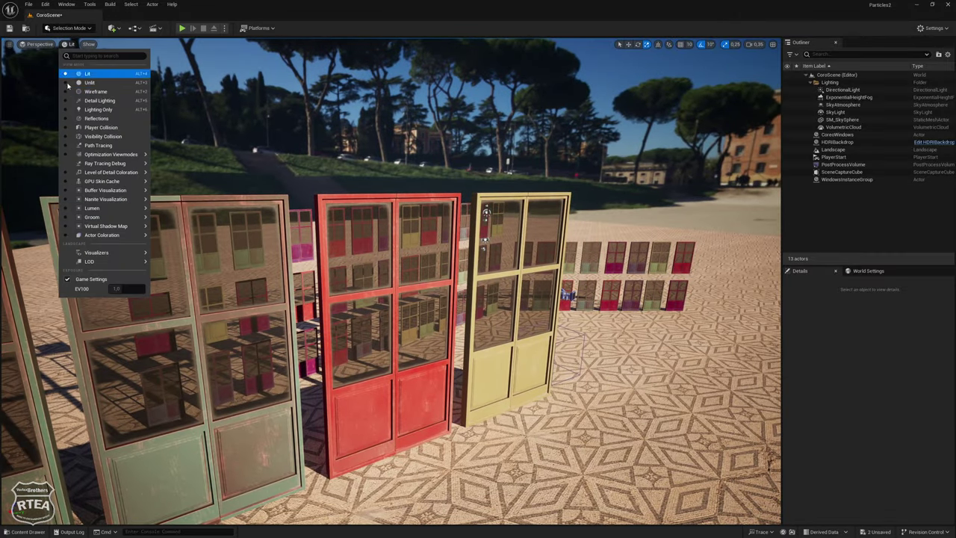
left_click(87, 118)
Delete SceneCaptureCube from the level, leaving 12 actors
mouse_move(473, 203)
right_mouse_down()
mouse_move(448, 224)
mouse_move(389, 231)
right_mouse_up()
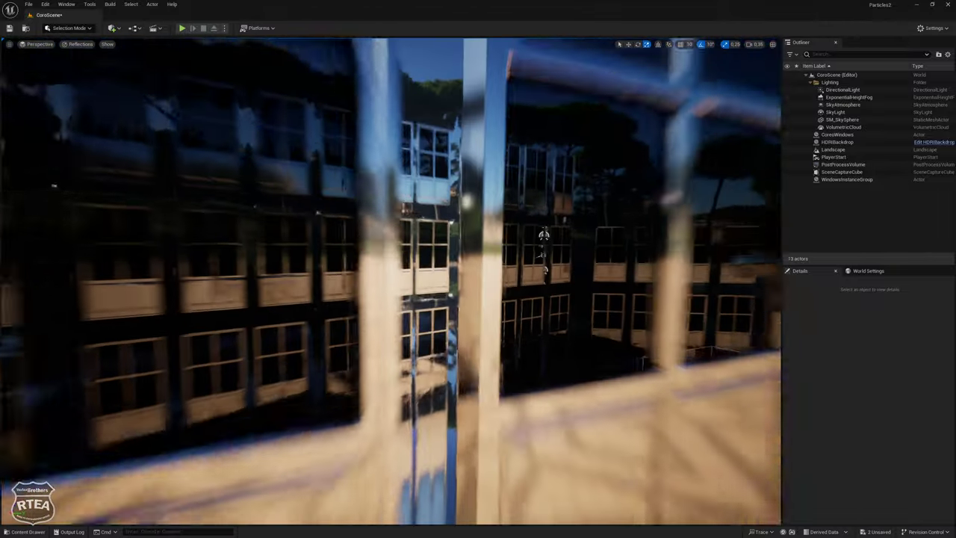
right_click_drag(543, 235, 591, 279)
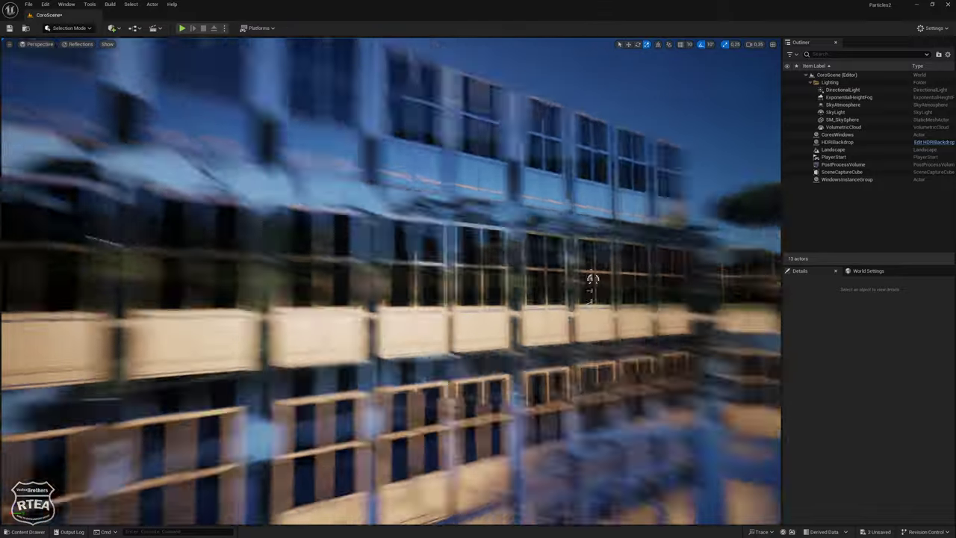
right_click_drag(591, 279, 259, 259)
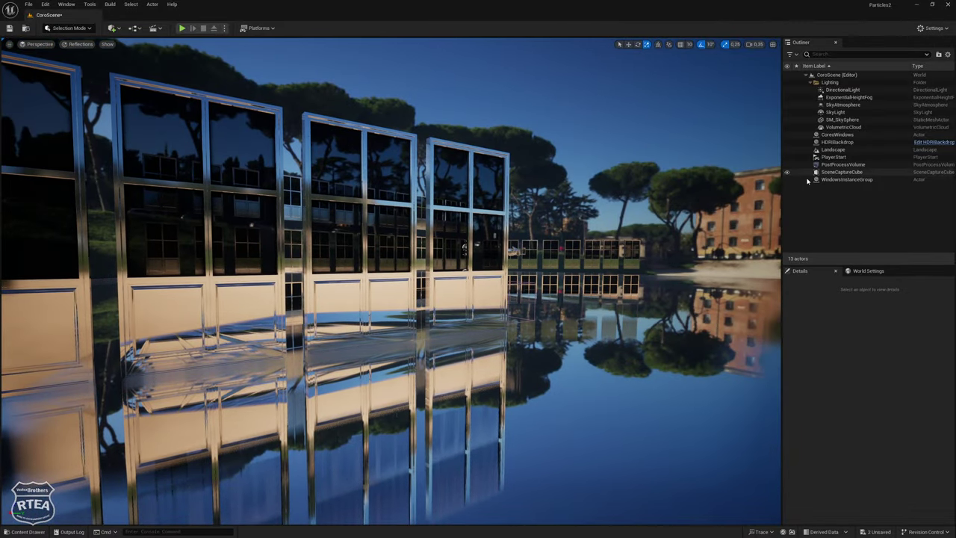
key("Delete")
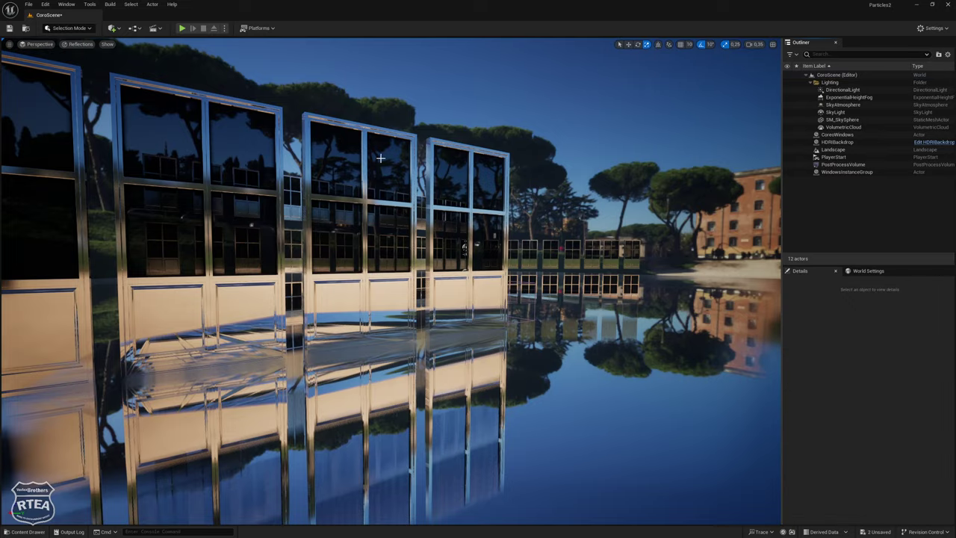
right_click_drag(627, 200, 262, 152)
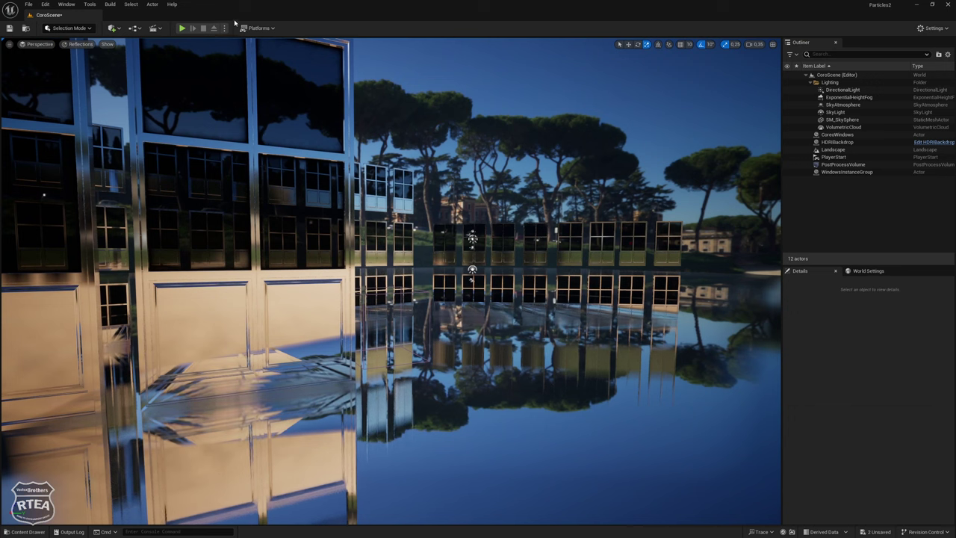
Add a Sphere Reflection Capture to the level from the Quick Add menu
left_click(113, 28)
mouse_move(143, 84)
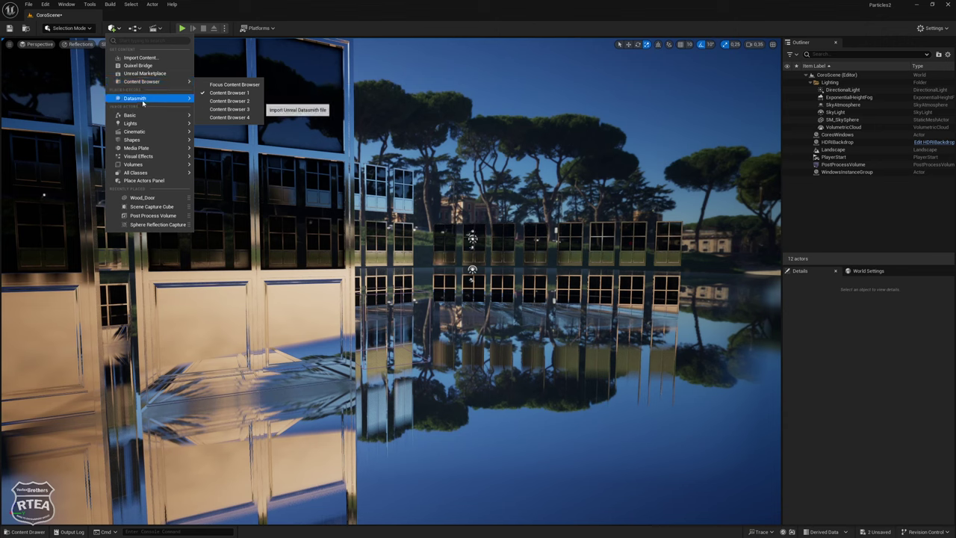
mouse_move(149, 156)
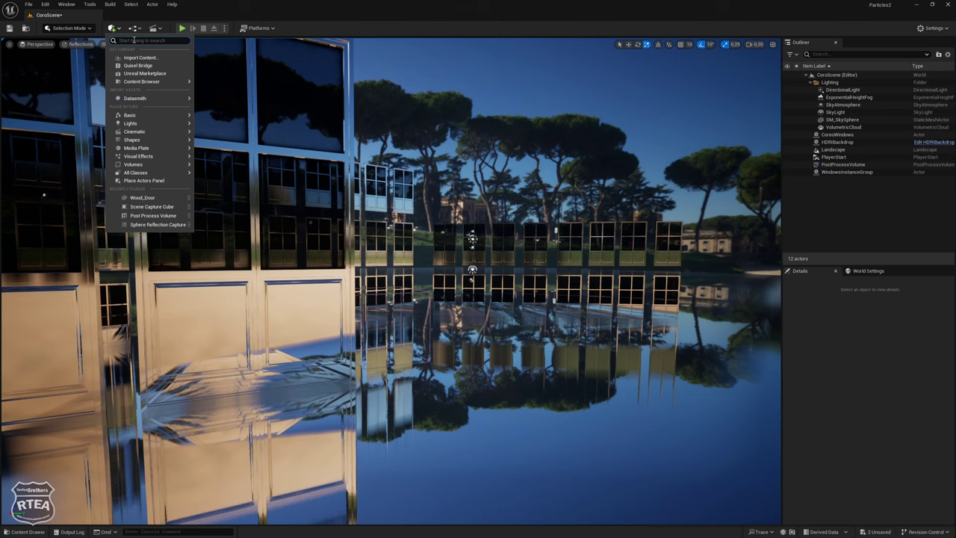
type("ReFL")
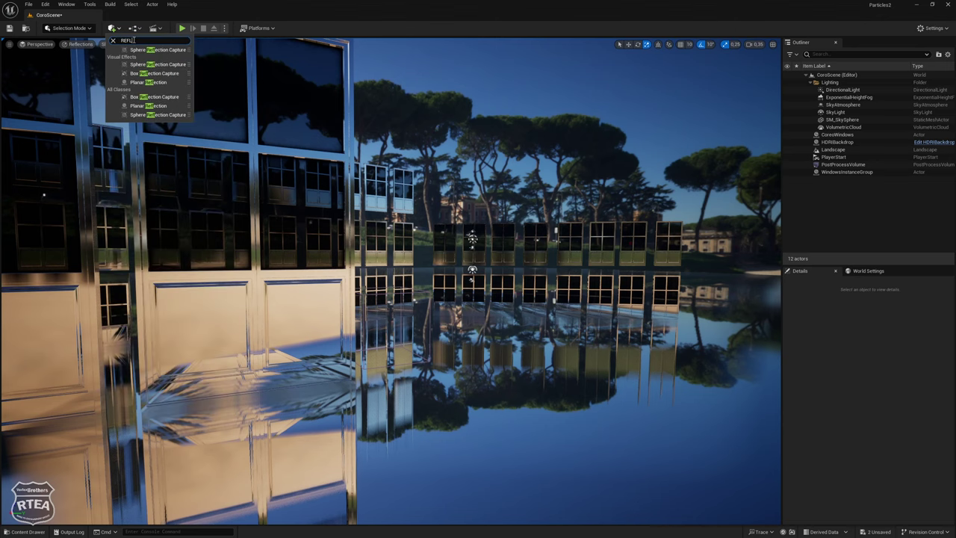
left_click(159, 50)
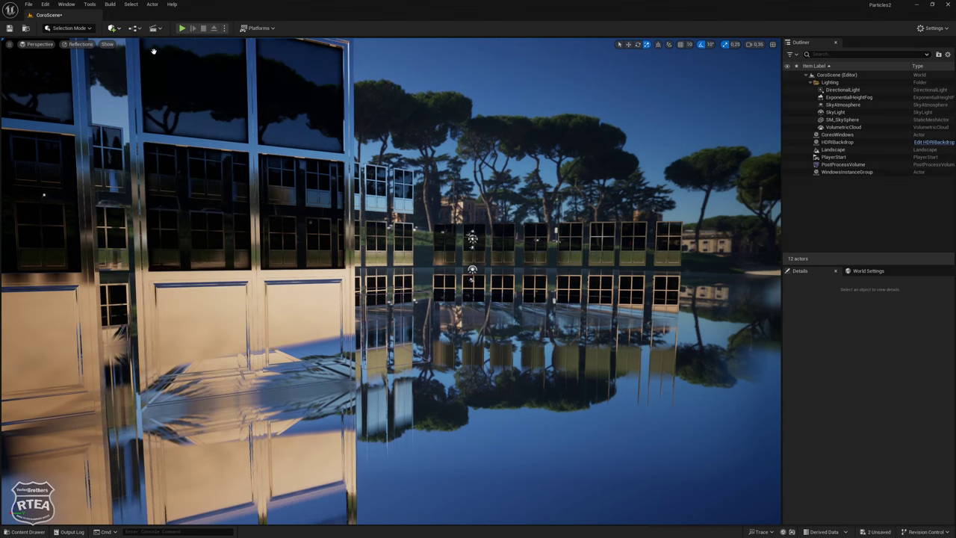
Focus on the new reflection capture and orbit around it among the glass panels
key("f")
right_click_drag(460, 178, 627, 250)
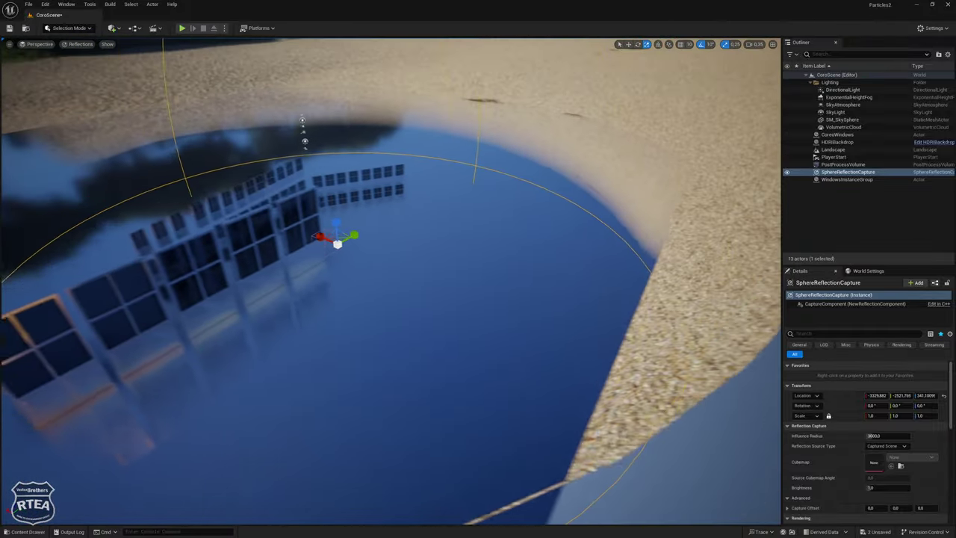
mouse_move(627, 250)
left_mouse_down("alt")
mouse_move(435, 275)
mouse_move(388, 242)
mouse_move(393, 224)
mouse_move(422, 239)
mouse_move(444, 224)
mouse_move(444, 187)
mouse_move(418, 239)
mouse_move(444, 224)
left_mouse_up("alt")
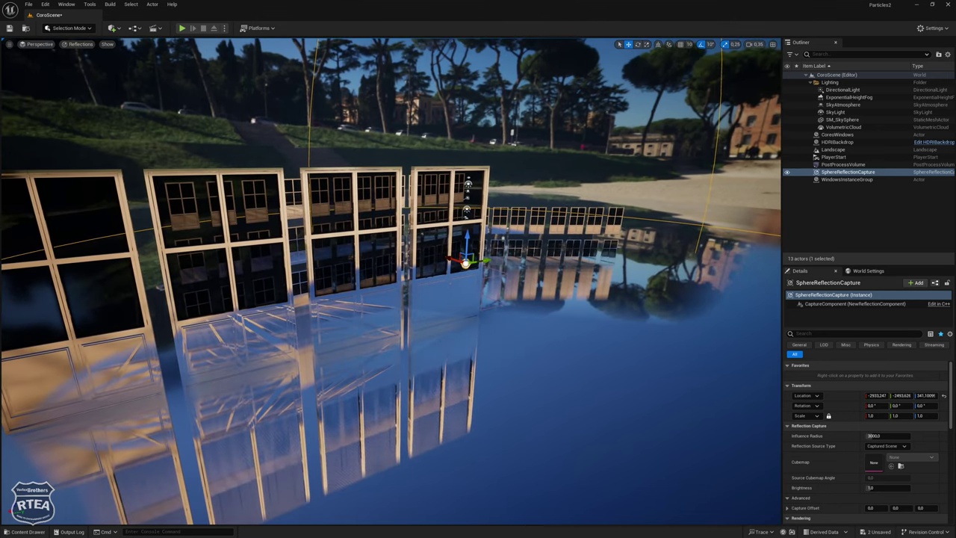
left_click_drag(573, 214, 507, 218, "alt")
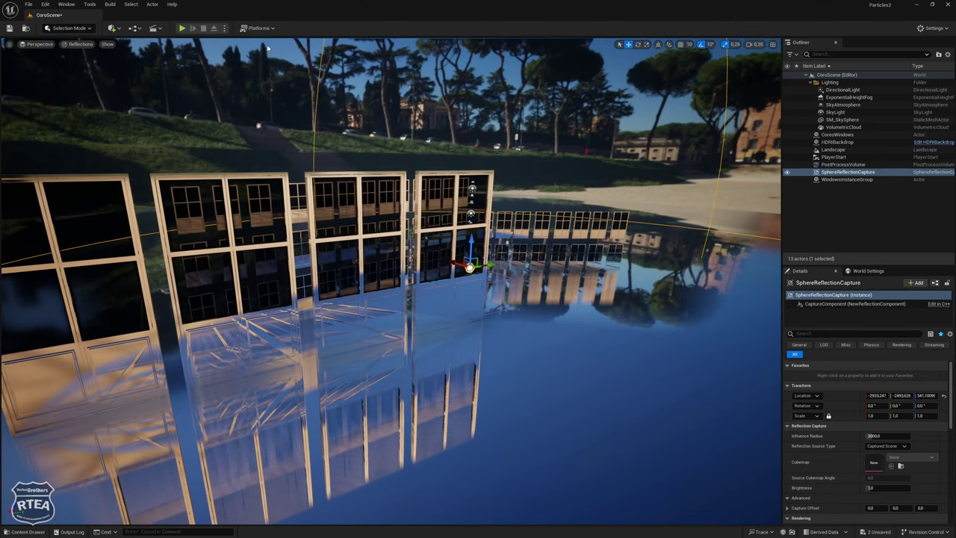
mouse_move(243, 91)
left_mouse_down("alt")
mouse_move(299, 94)
mouse_move(392, 185)
mouse_move(336, 146)
left_mouse_up("alt")
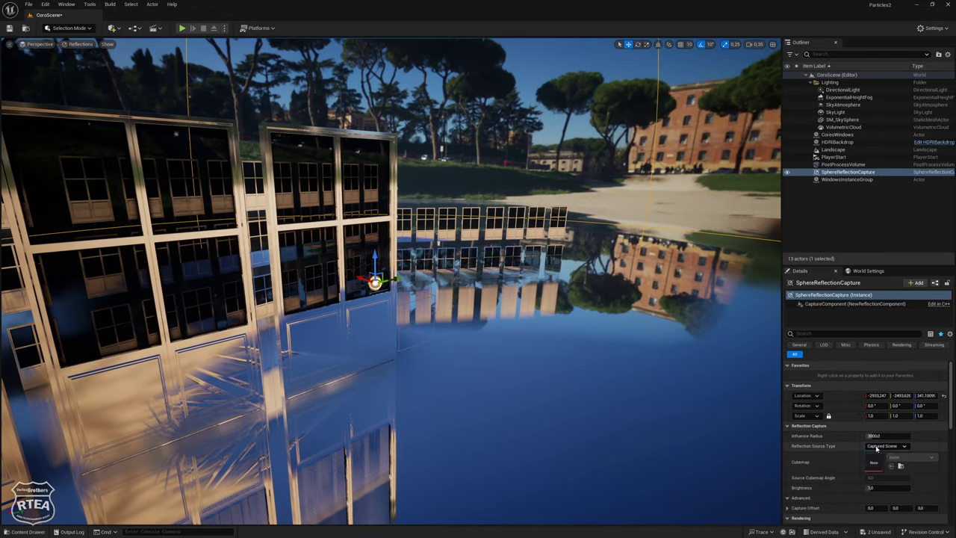
Set the capture's reflection source to Specified Cubemap using approaching_storm_4k
left_click(880, 461)
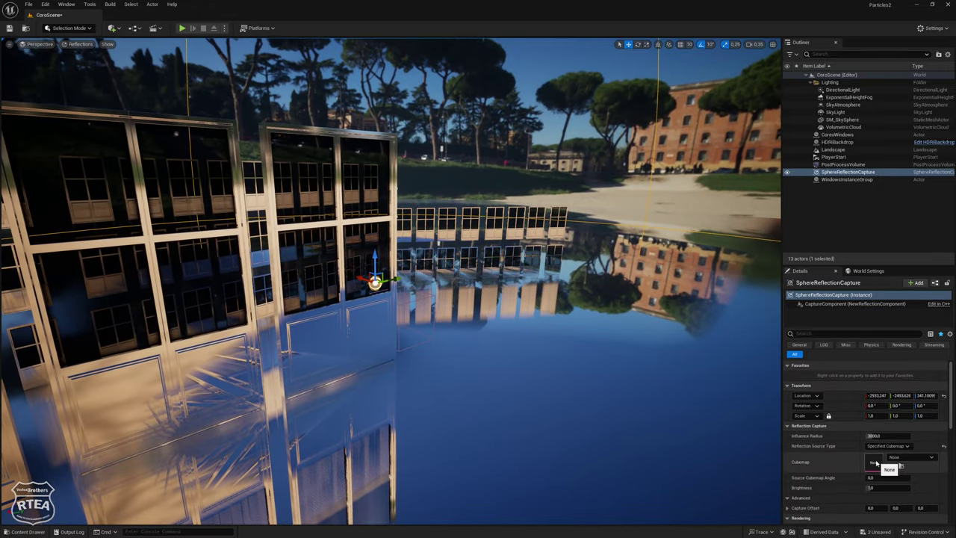
left_click(896, 458)
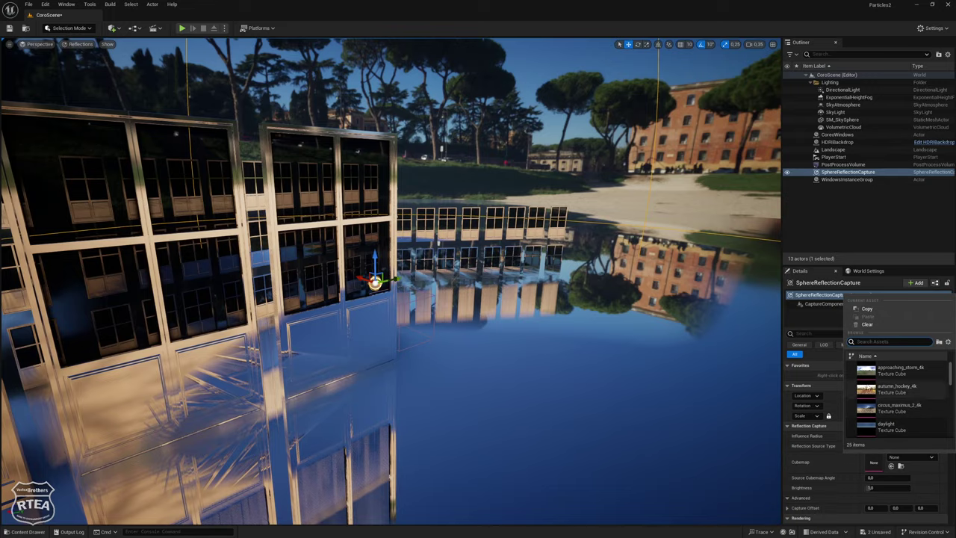
left_click(900, 369)
left_click_drag(448, 298, 373, 291, "alt")
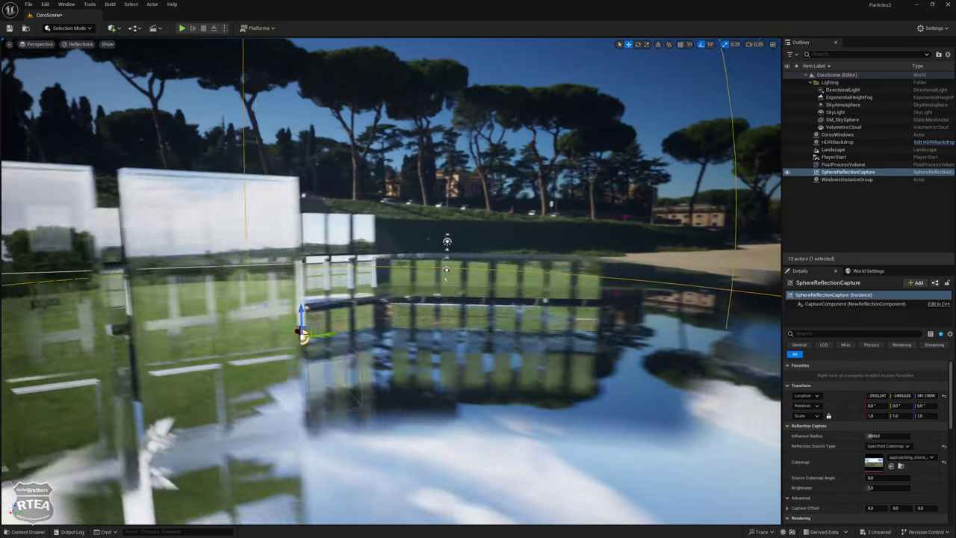
left_click_drag(522, 373, 550, 383, "alt")
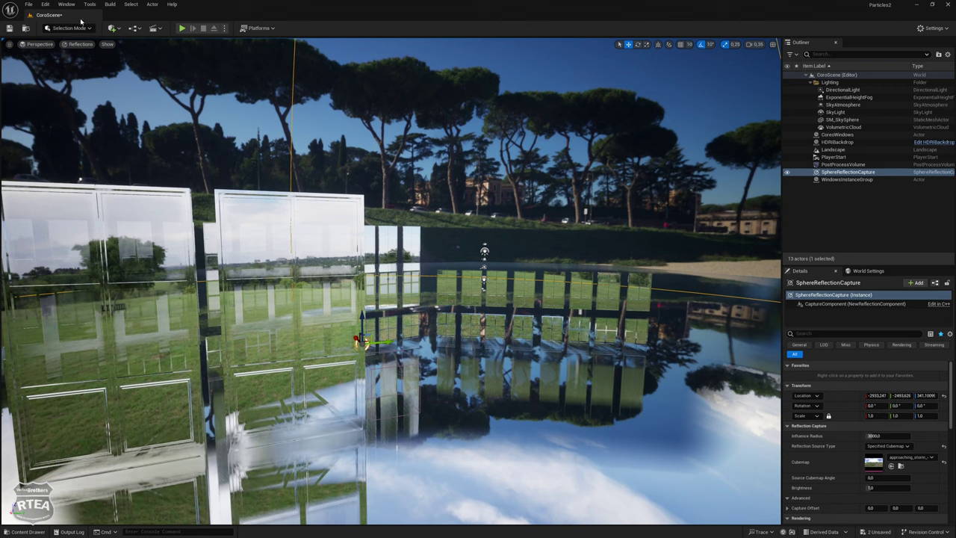
Rebuild the reflection captures and play-test the level to check them
left_click(110, 6)
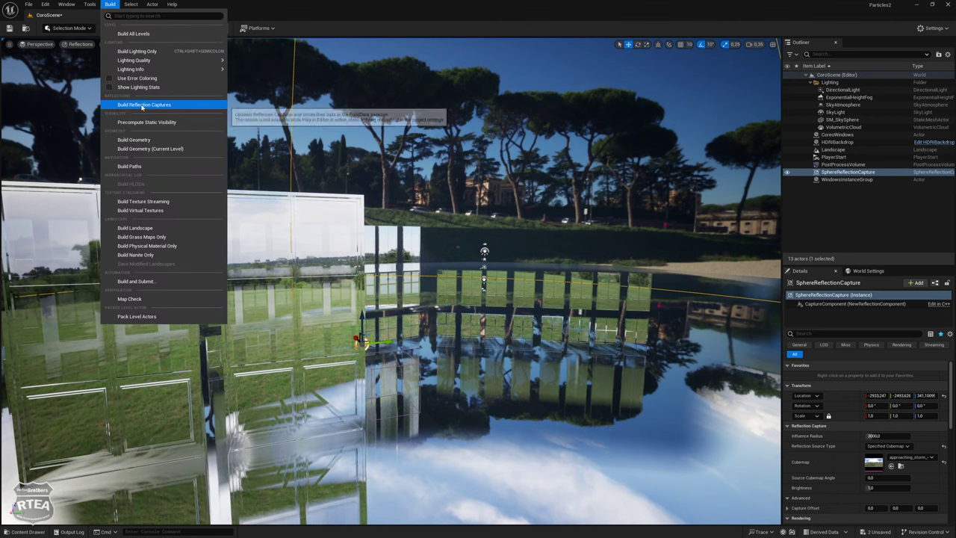
left_click(143, 107)
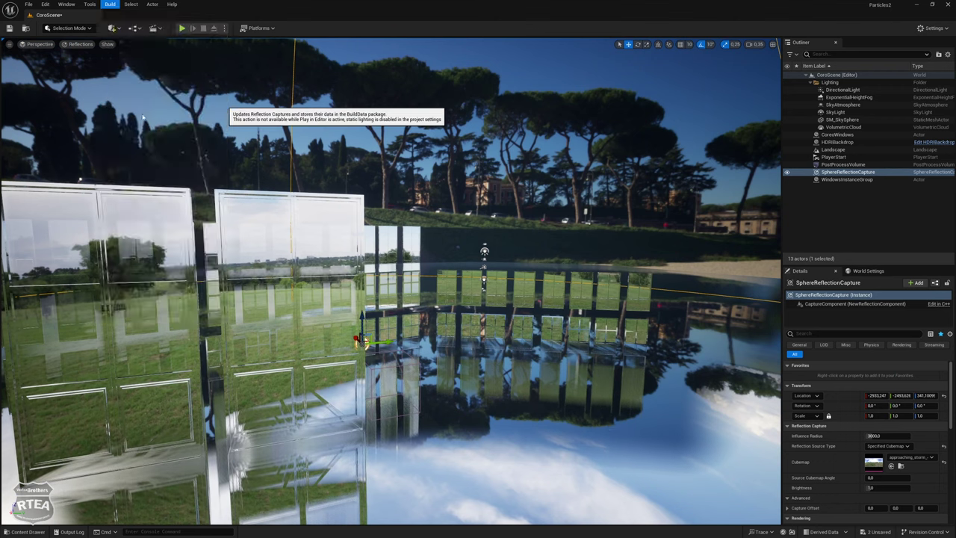
left_click(182, 28)
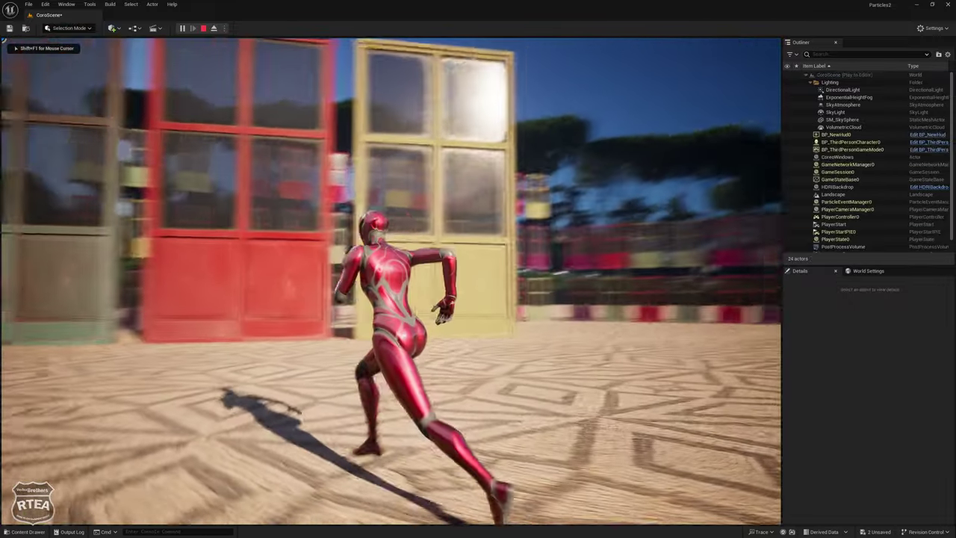
key("Escape")
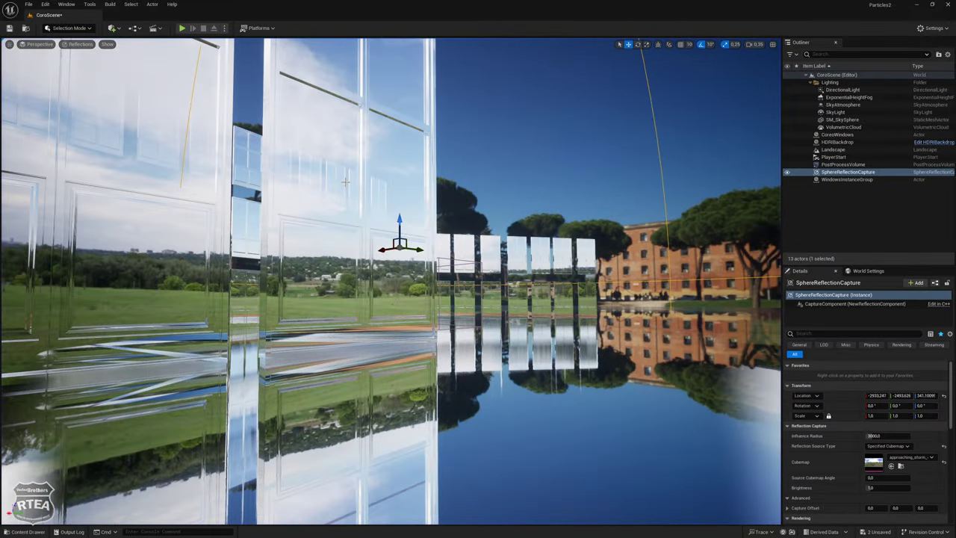
mouse_move(346, 182)
right_mouse_down()
mouse_move(422, 149)
mouse_move(500, 246)
mouse_move(493, 250)
right_mouse_up()
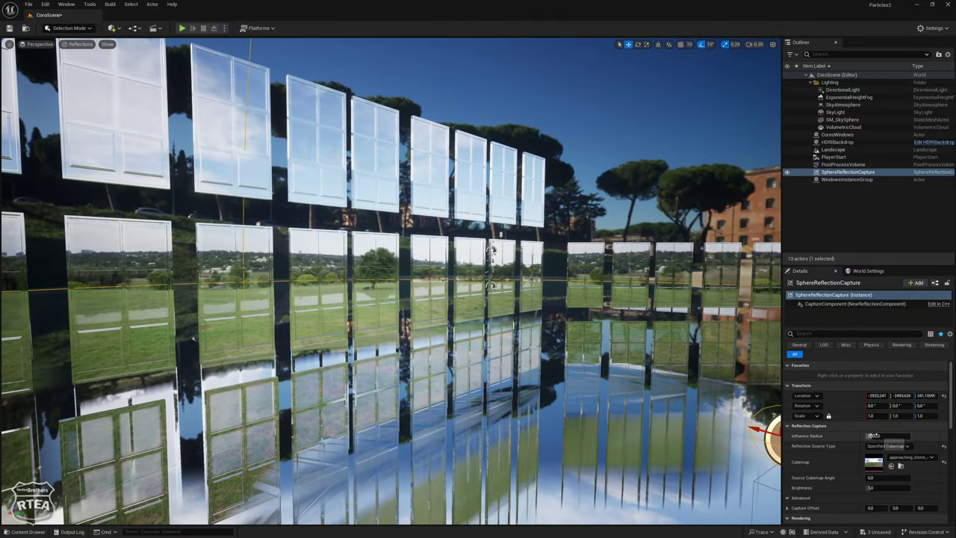
Raise the influence radius to about 12195.7 and brightness to 3.79, and adjust the cubemap angle
mouse_move(874, 435)
left_mouse_down()
mouse_move(885, 436)
mouse_move(858, 435)
left_mouse_up()
left_click(881, 436)
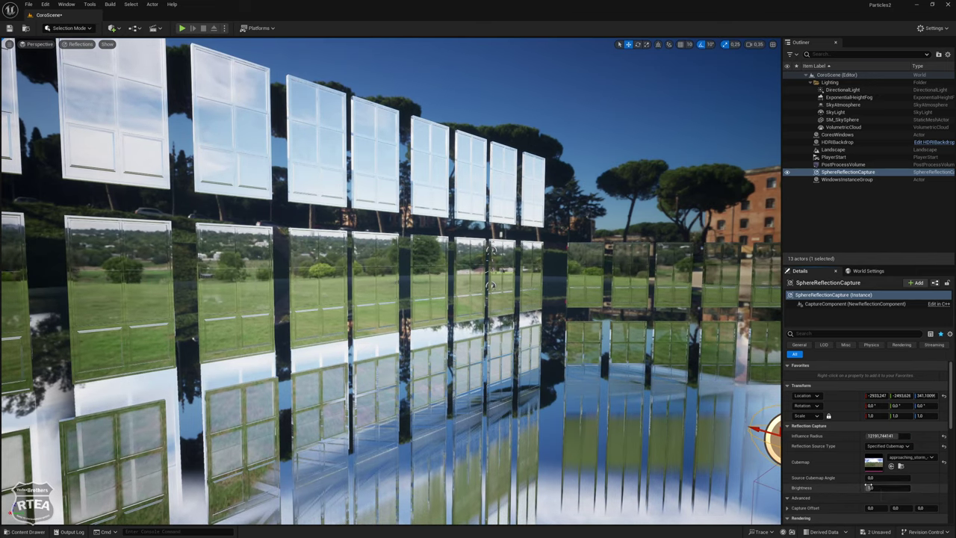
left_click_drag(868, 487, 893, 487)
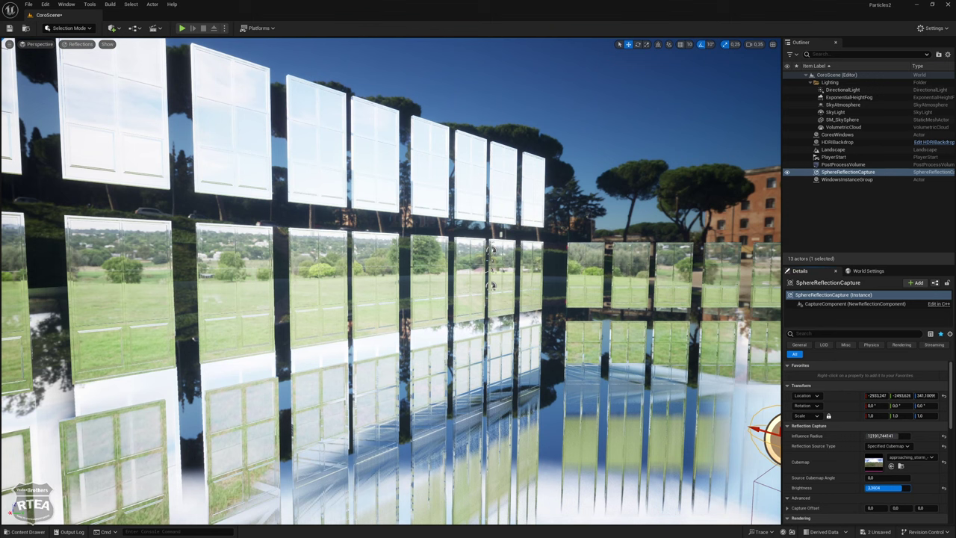
left_click_drag(860, 480, 889, 480)
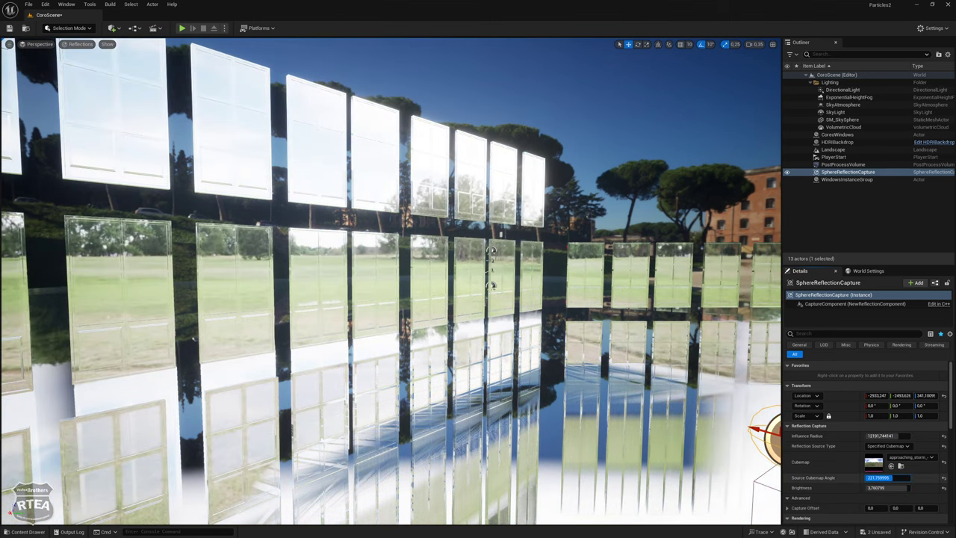
type("00001")
key("Return")
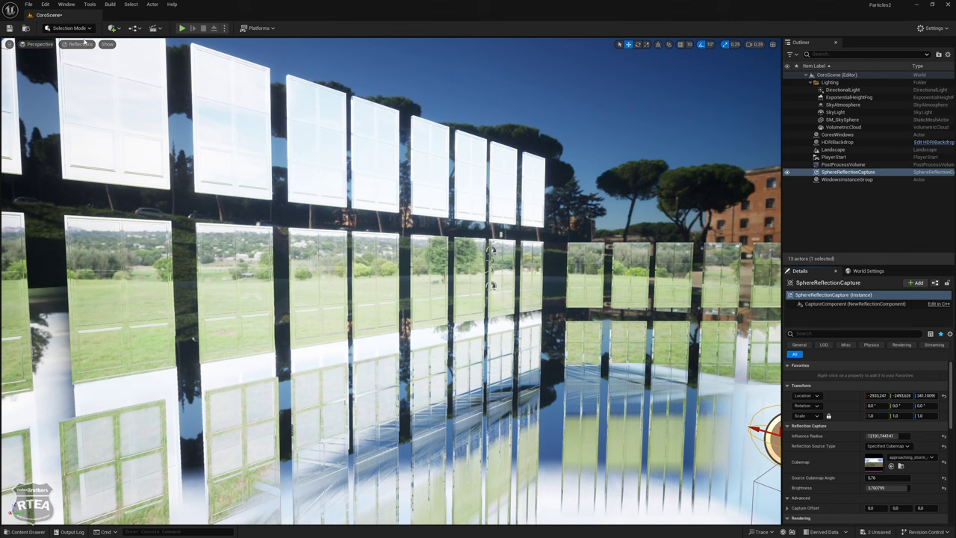
Rebuild the reflection captures and switch the viewport back to Lit
left_click(114, 6)
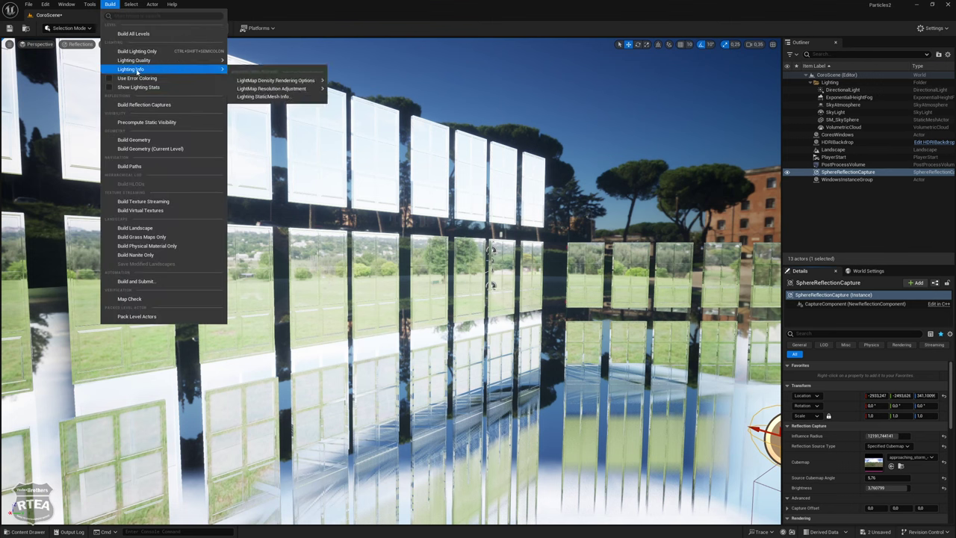
left_click(137, 105)
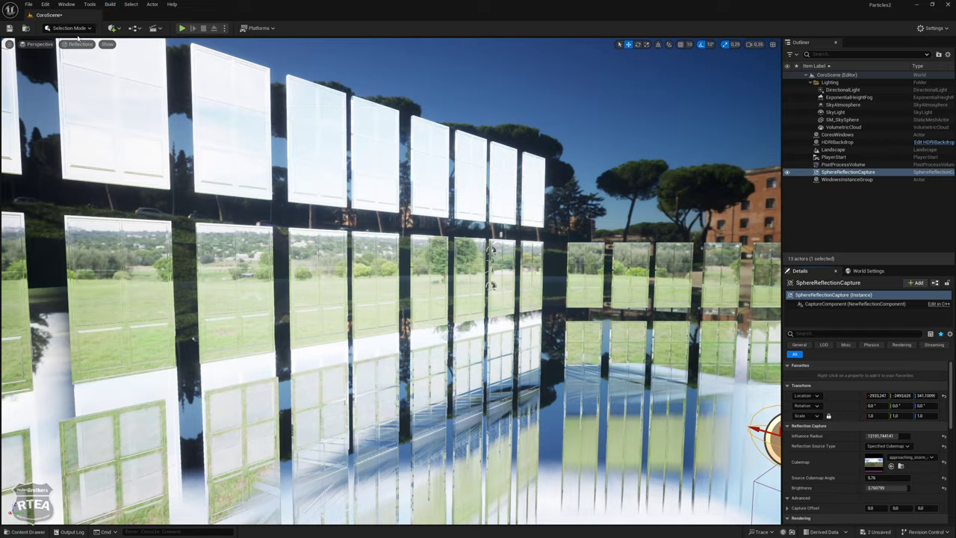
left_click(79, 44)
left_click(89, 74)
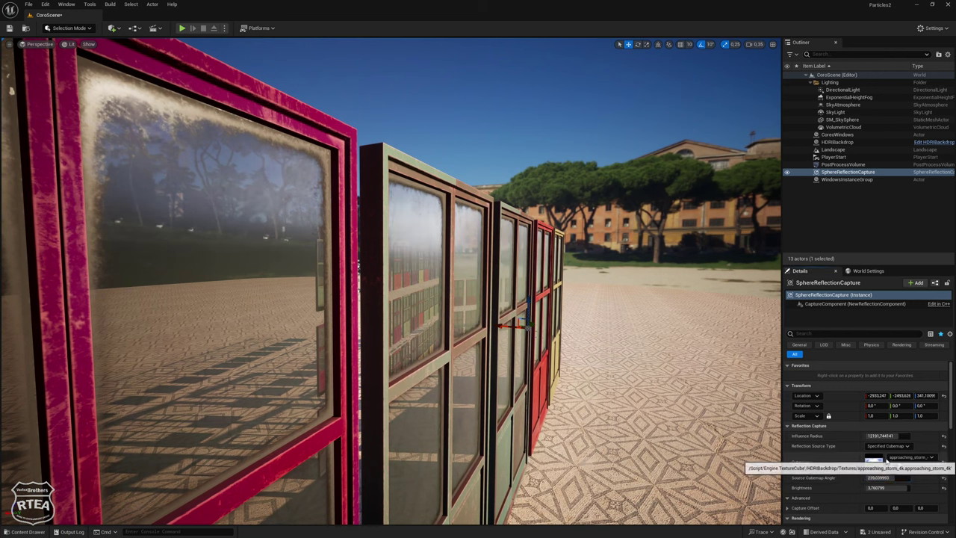
Shrink the sphere reflection capture's influence radius to about 3540 and move it closer to the doors
left_click_drag(879, 435, 838, 435)
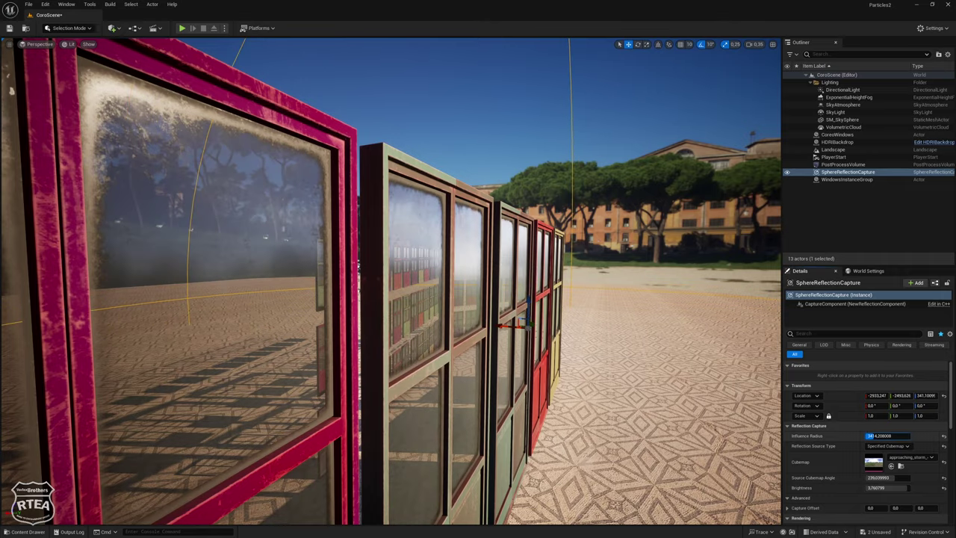
key("f")
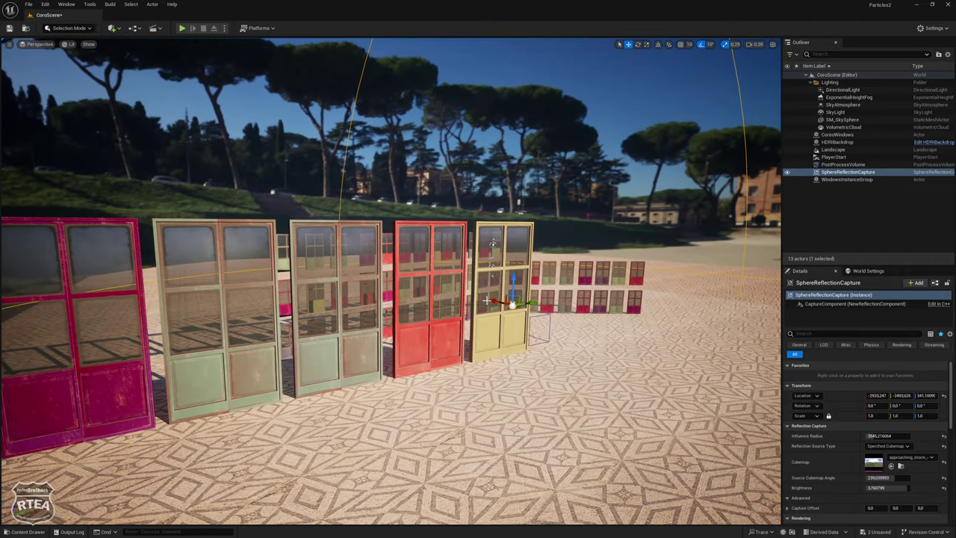
left_click_drag(526, 302, 388, 306)
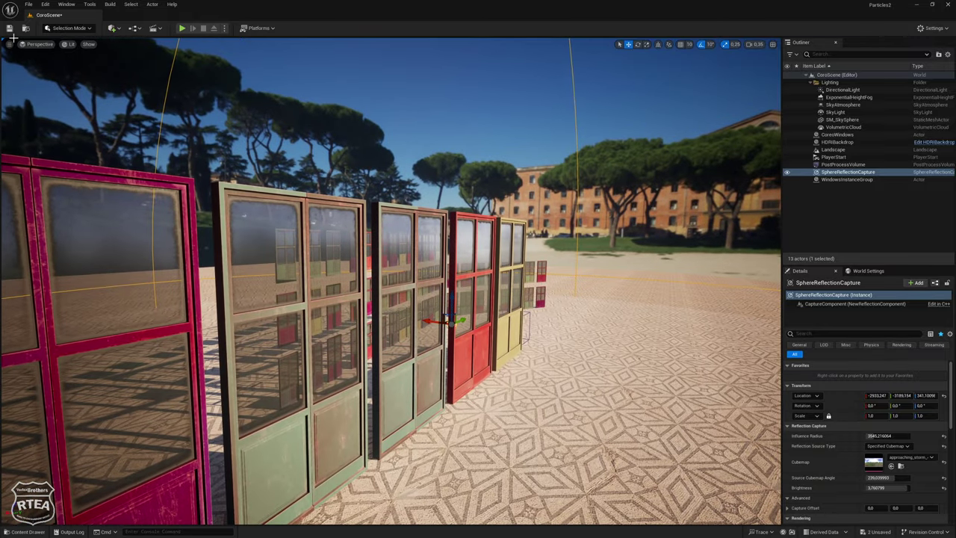
left_click(72, 5)
mouse_move(89, 5)
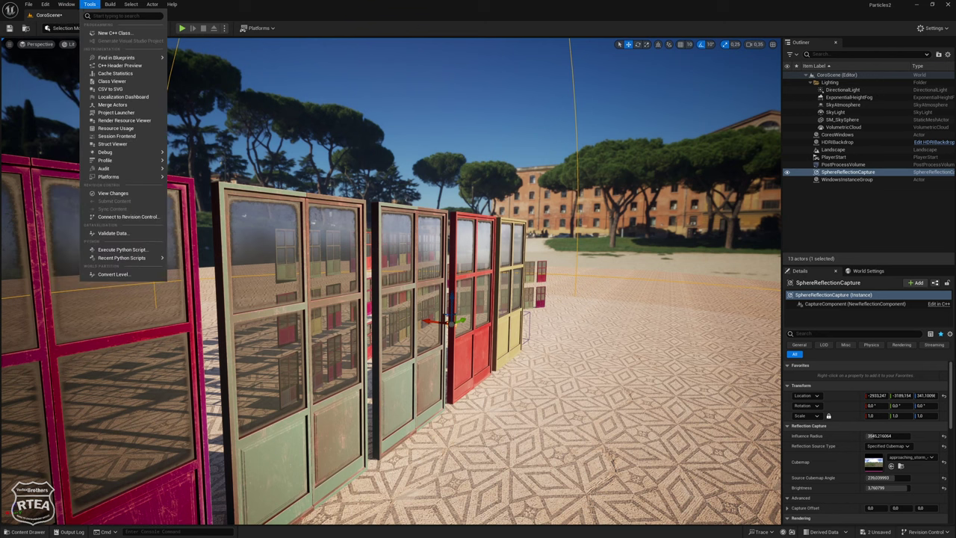
left_click(224, 151)
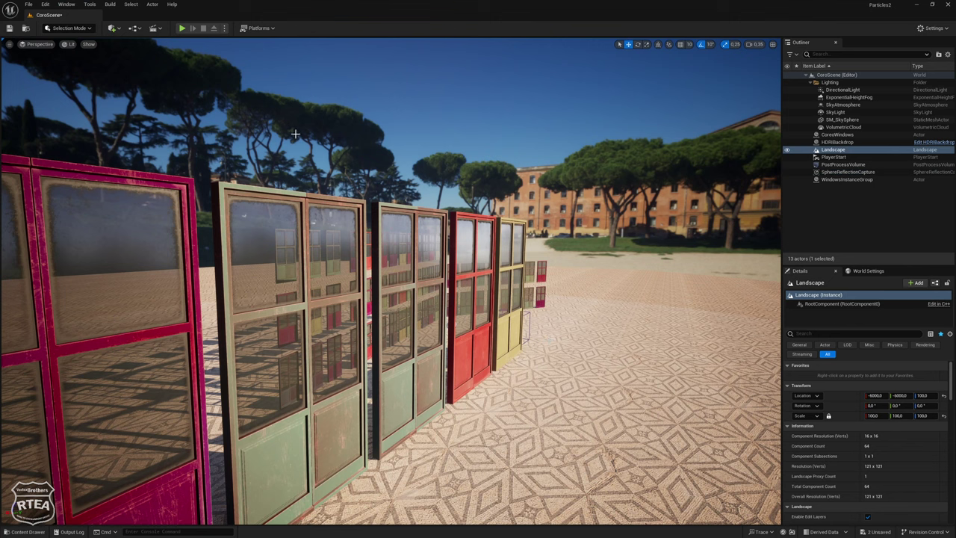
Rotate the capture's source cubemap angle to about 123.8 and view the door row head-on
left_click(832, 172)
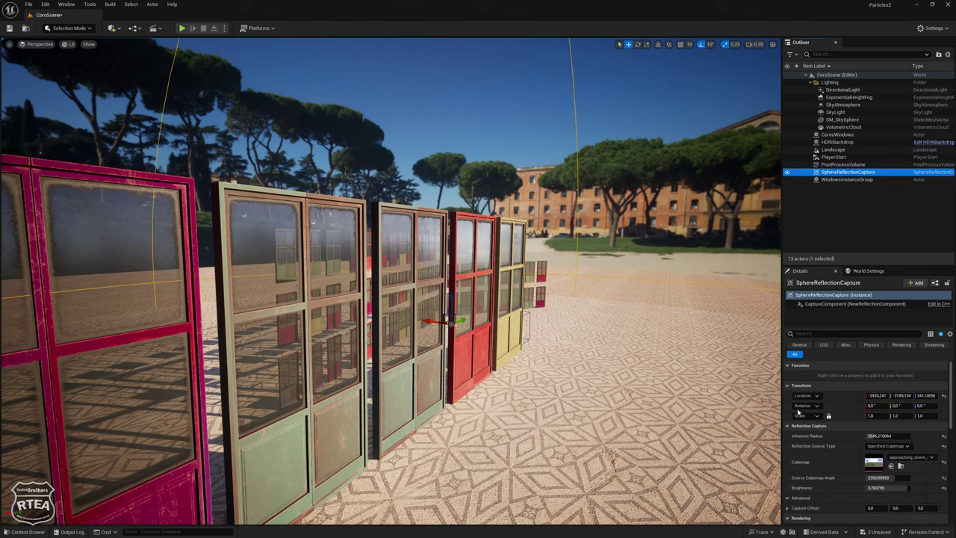
left_click(877, 477)
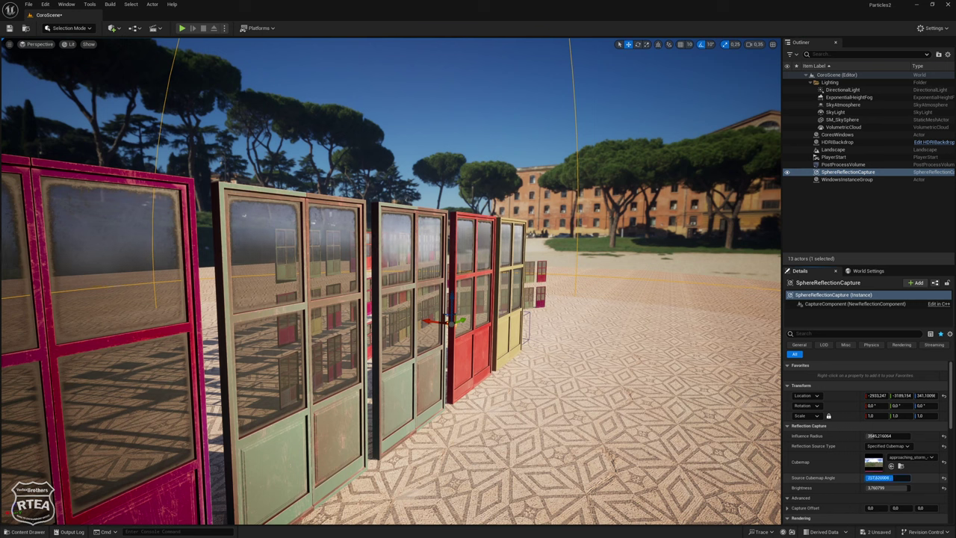
left_click_drag(878, 477, 851, 482)
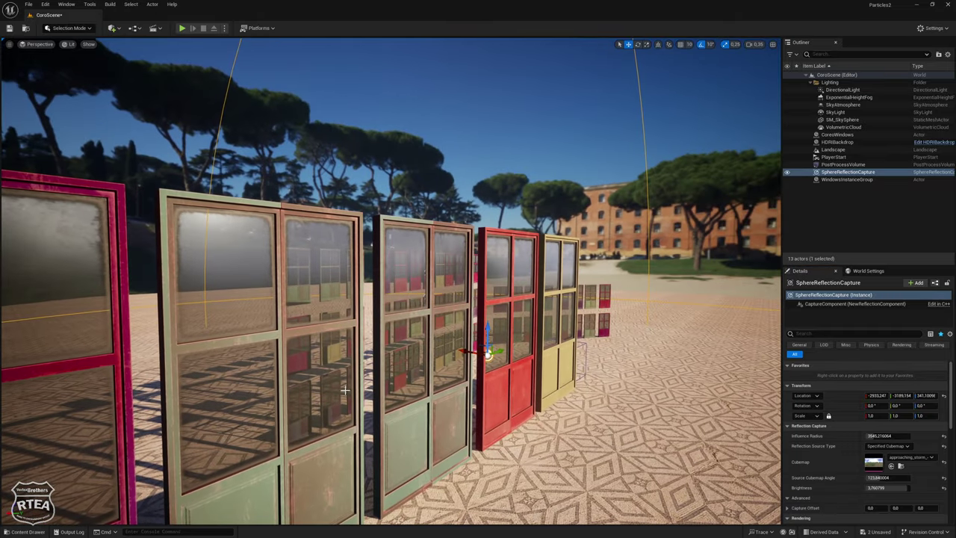
right_click_drag(68, 65, 67, 65)
Rebuild the reflection captures and fly toward the red and yellow doors
left_click(86, 7)
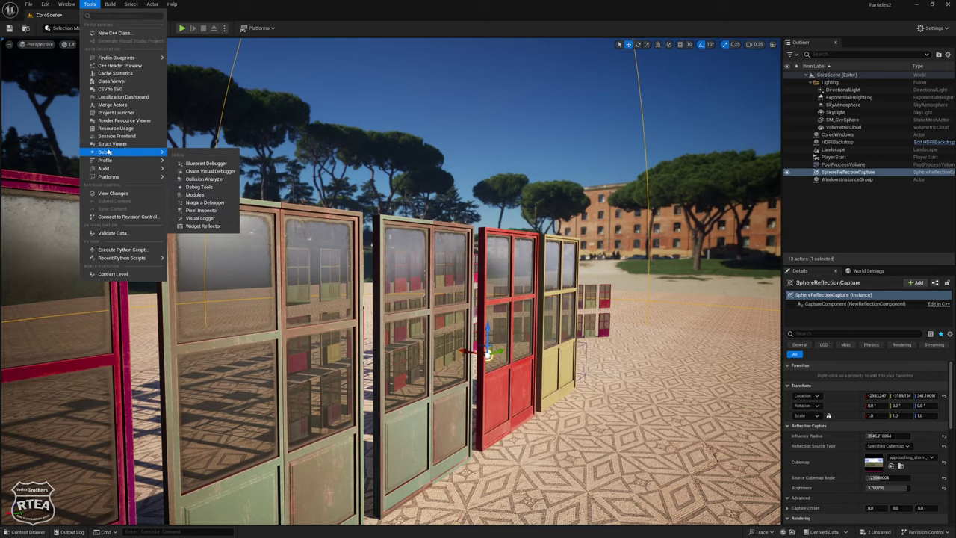
left_click(110, 4)
left_click(131, 105)
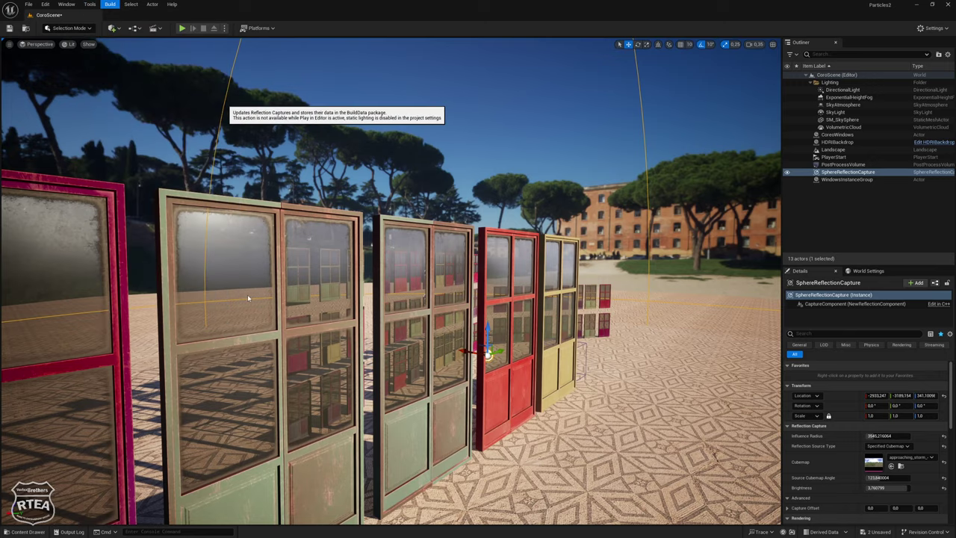
right_click_drag(247, 295, 247, 294)
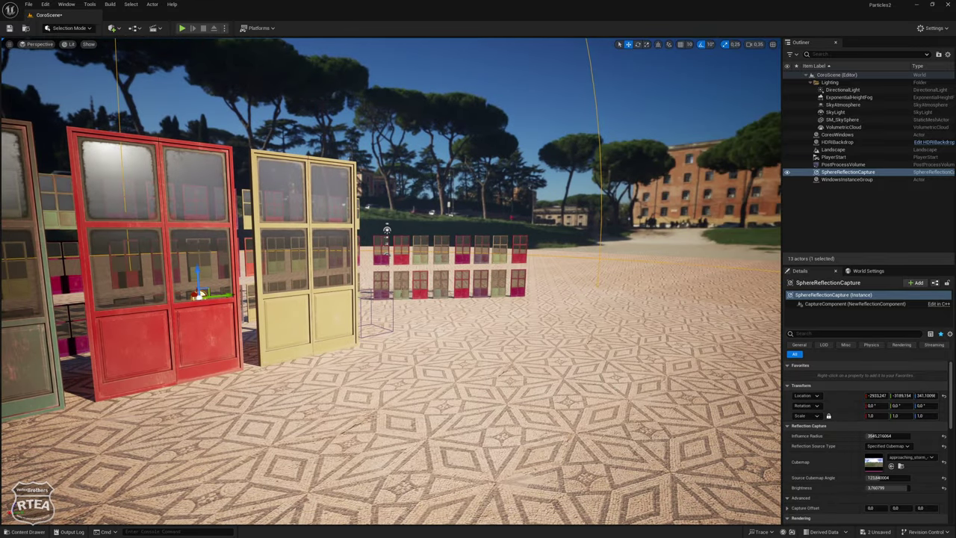
Create a 256-size Cube Render Target in NewFolder and name it RT_CubeScene
key("ctrl+space")
right_click(795, 437)
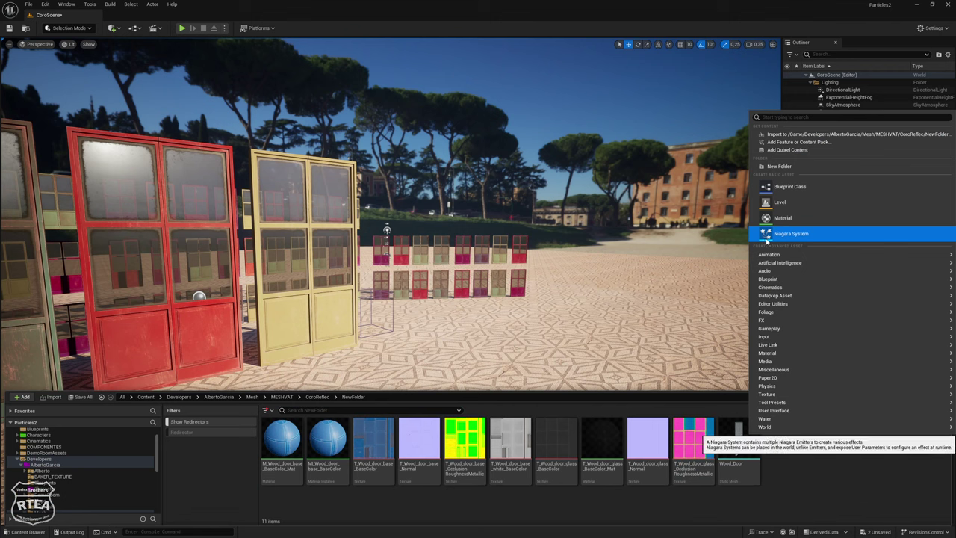
mouse_move(782, 398)
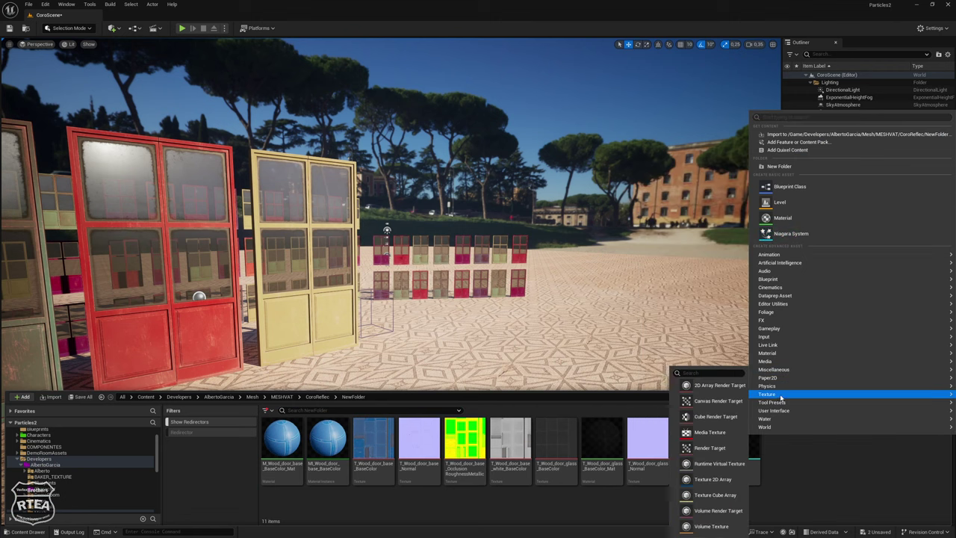
left_click(713, 416)
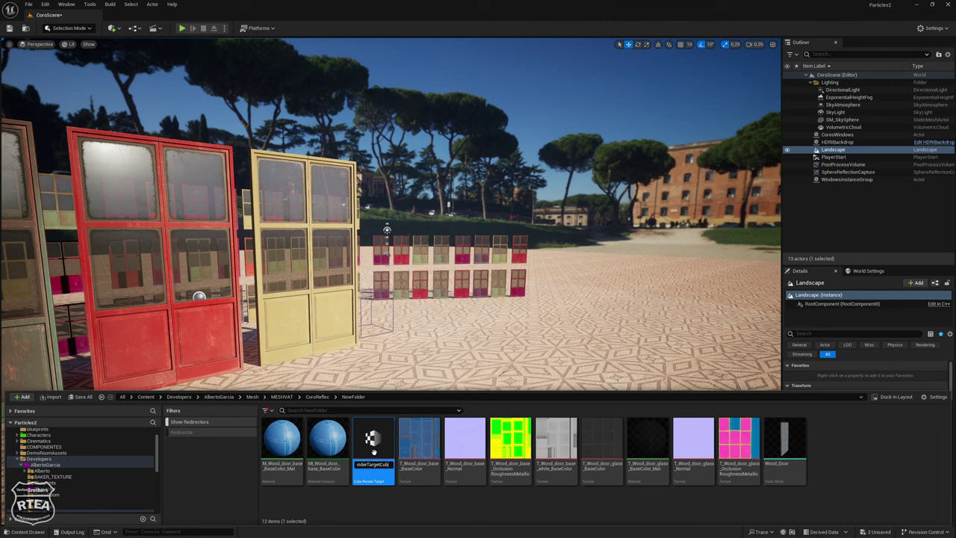
key("BackSpace")
key("Caps_Lock")
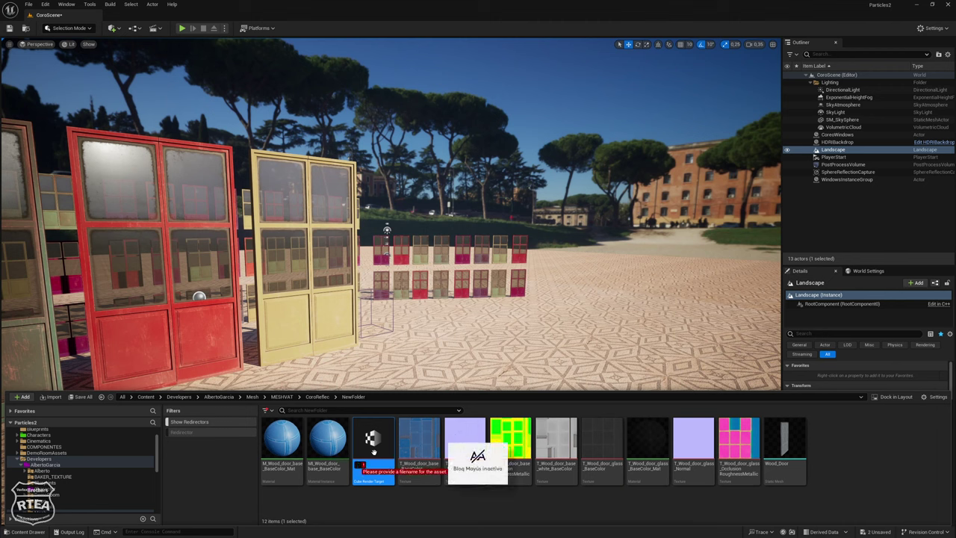
type("RT_CubeScene")
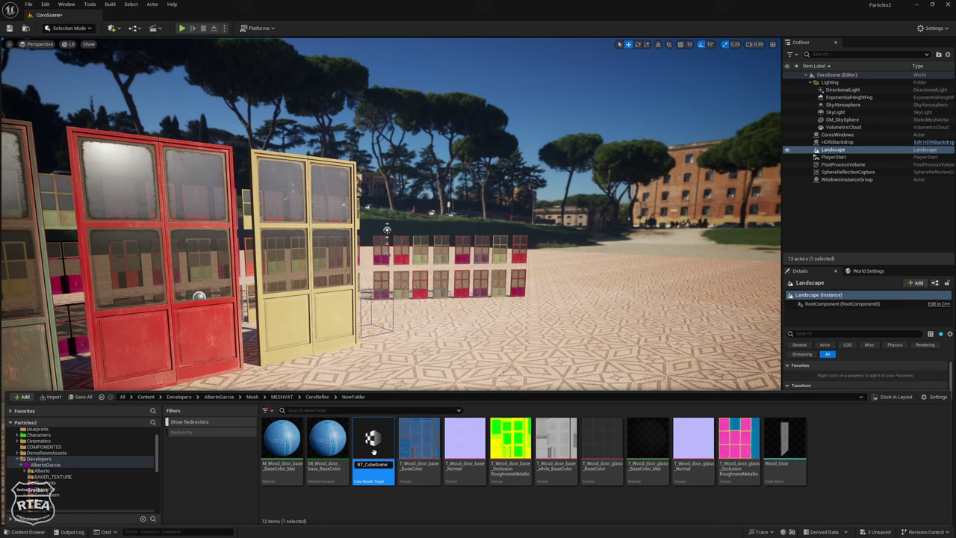
mouse_move(374, 452)
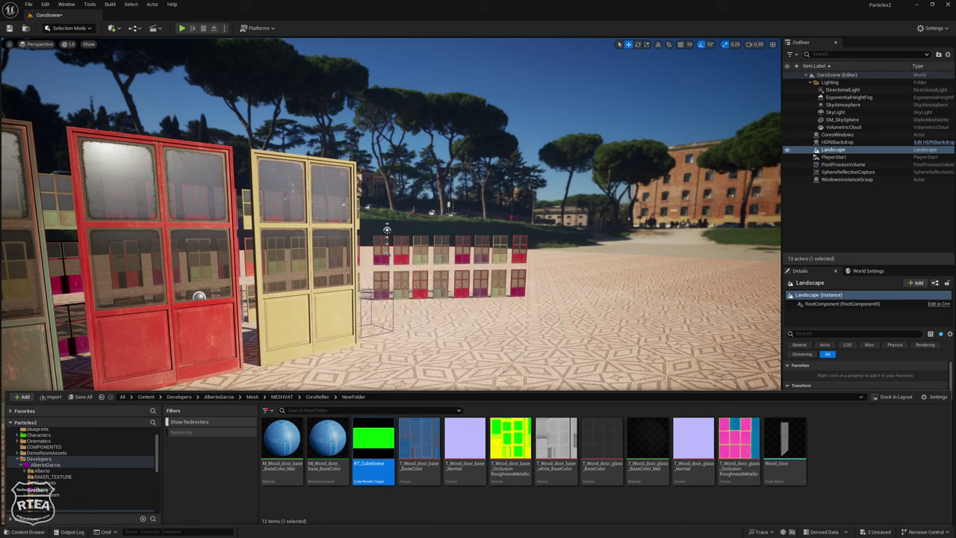
Enlarge the viewport and bring up the Quick Add actor list filtered to capture types
left_click_drag(608, 389, 608, 428)
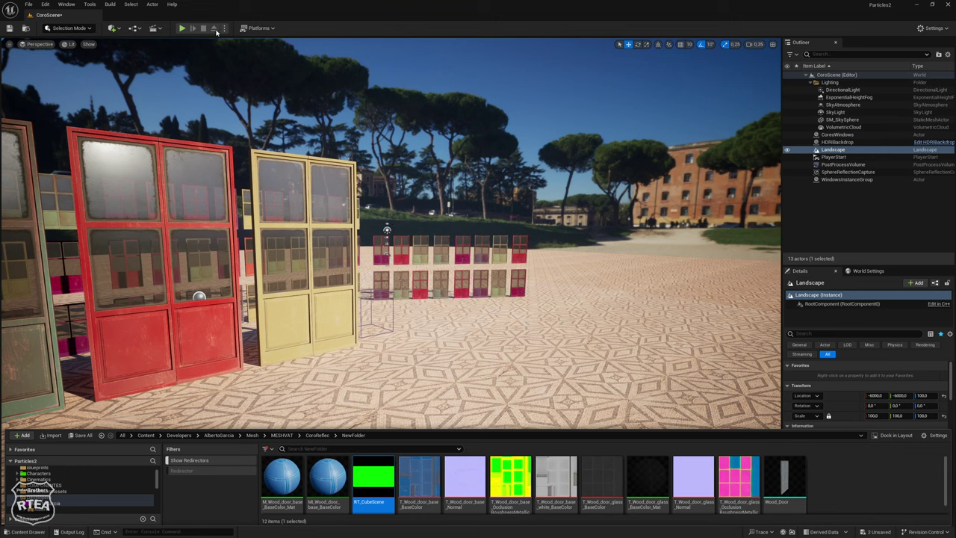
left_click(112, 27)
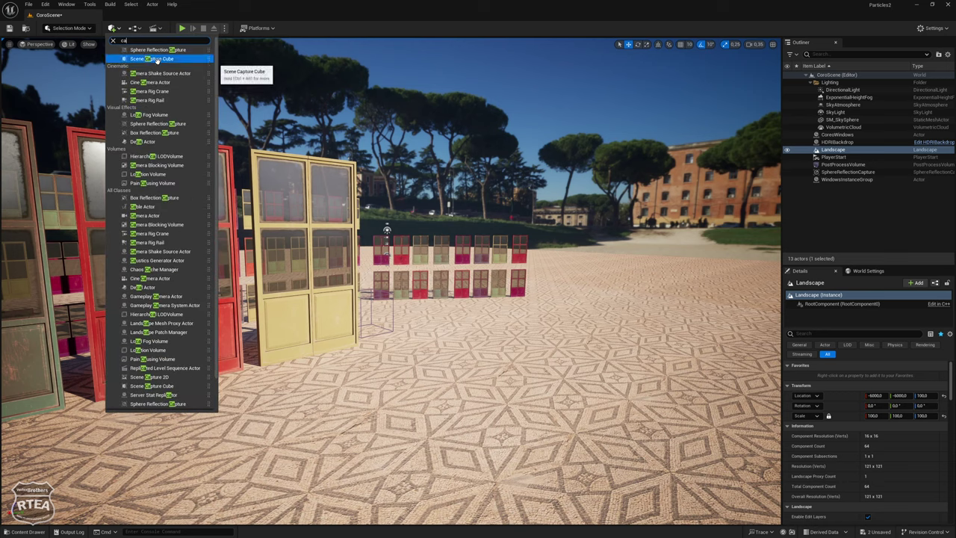
Place a Scene Capture Cube in the level and move it along X near the doors
left_click(156, 60)
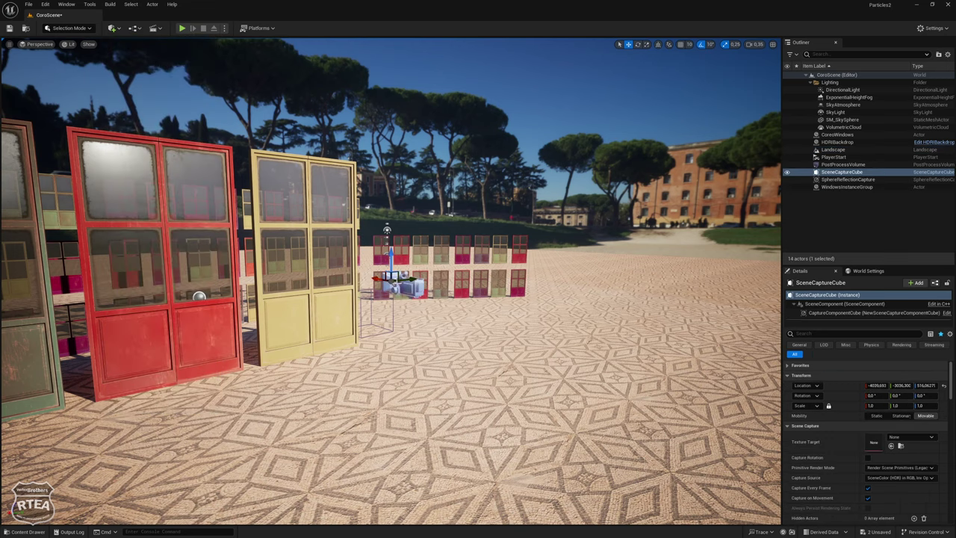
left_click_drag(390, 278, 485, 299)
mouse_move(486, 298)
right_mouse_down()
mouse_move(139, 56)
mouse_move(224, 90)
right_mouse_up()
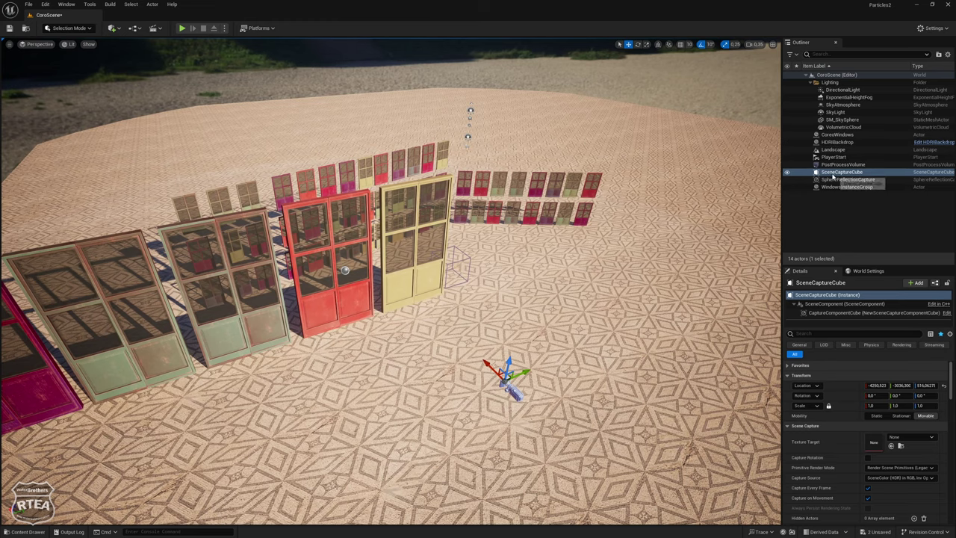
double_click(833, 180)
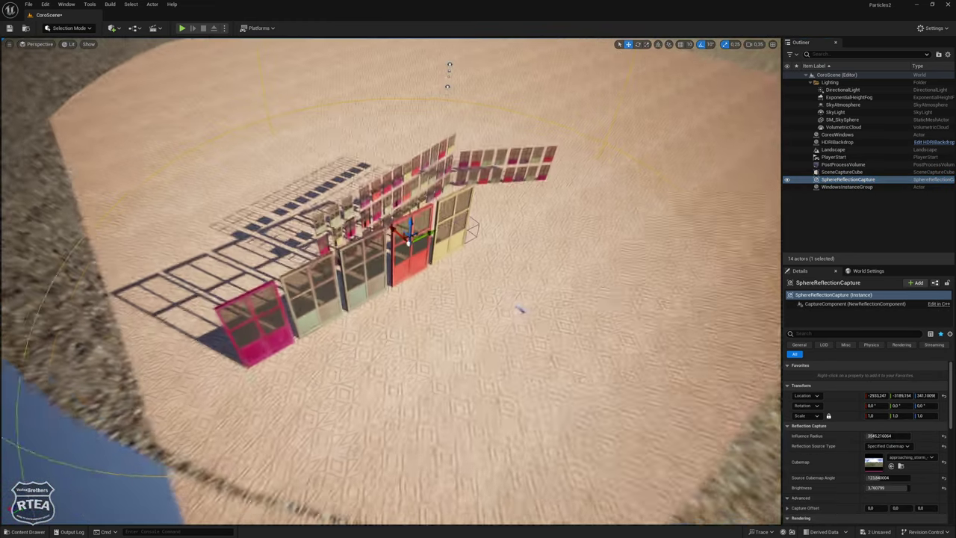
right_click_drag(390, 284, 390, 284)
Turn the scene capture cube 180° and raise it to about 733 units high
left_click(482, 321)
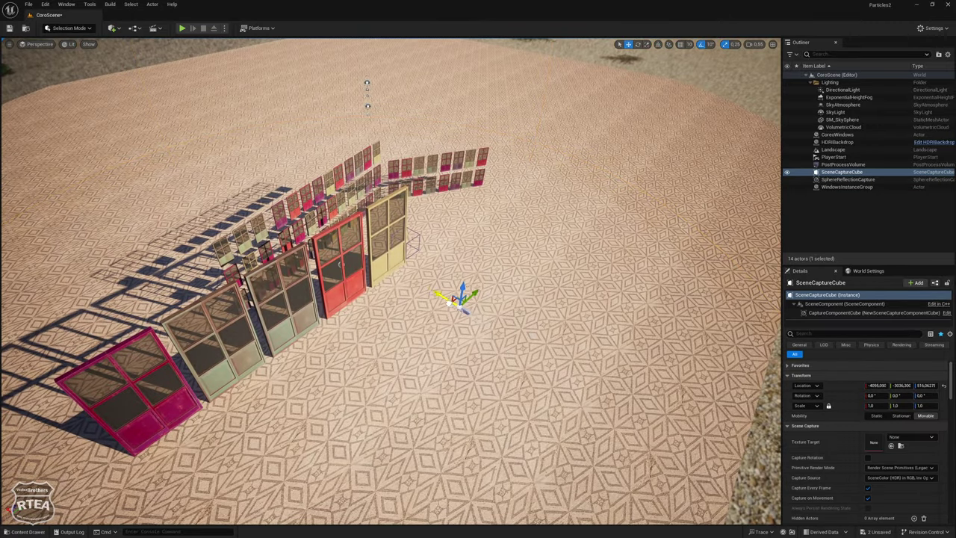
key("e")
left_click_drag(452, 333, 493, 328)
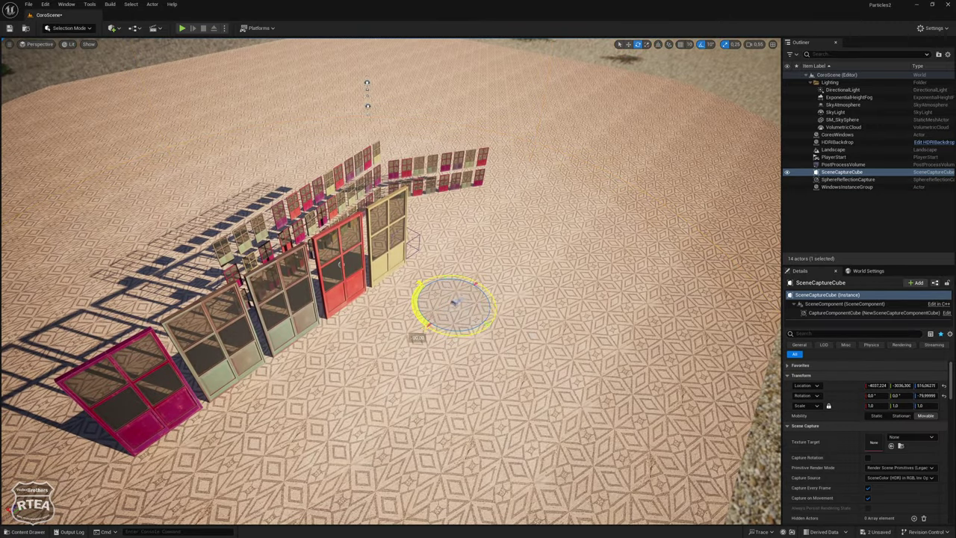
key("w")
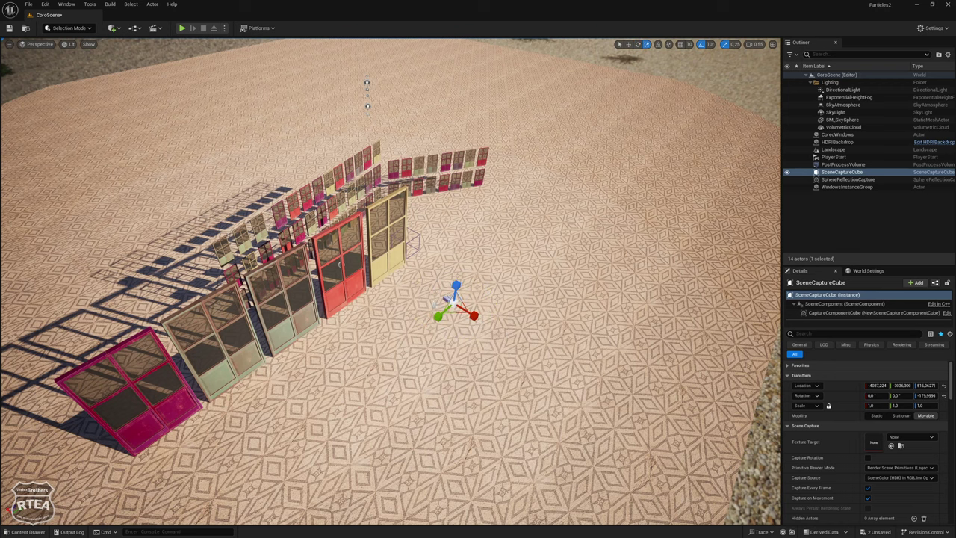
mouse_move(456, 288)
left_mouse_down()
mouse_move(456, 258)
mouse_move(455, 269)
left_mouse_up()
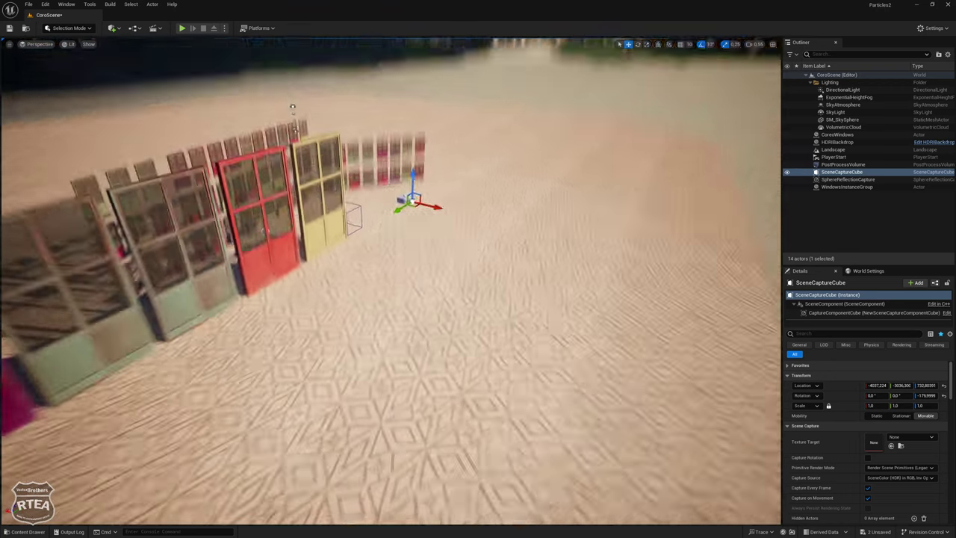
right_click_drag(455, 269, 455, 224)
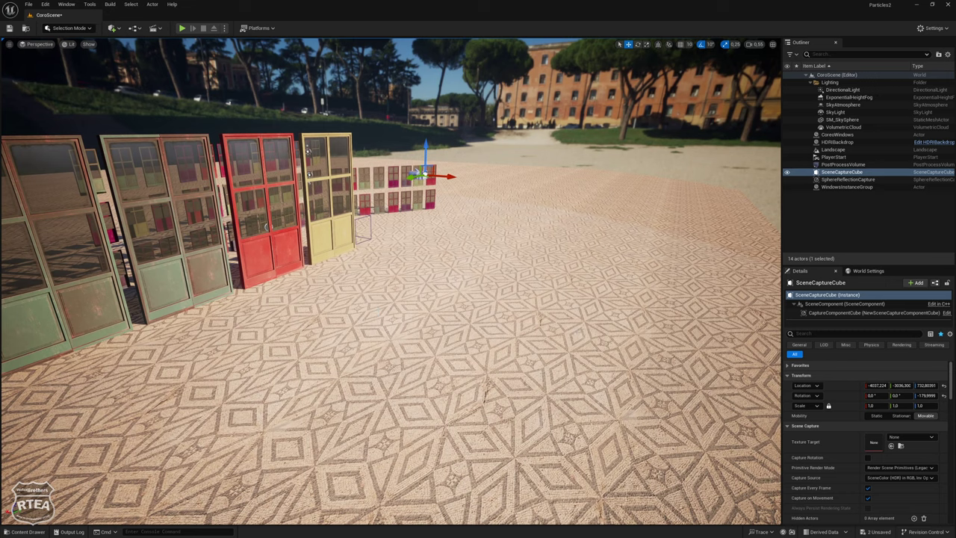
scroll(828, 471, "down", 2)
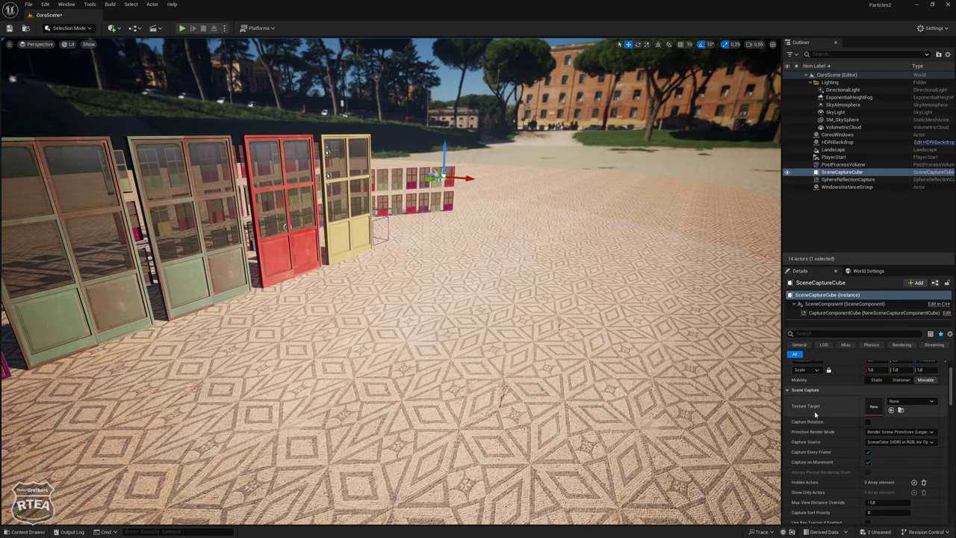
Assign RT_CubeScene as the scene capture cube's Texture Target, undoing an accidental height change
key("ctrl+space")
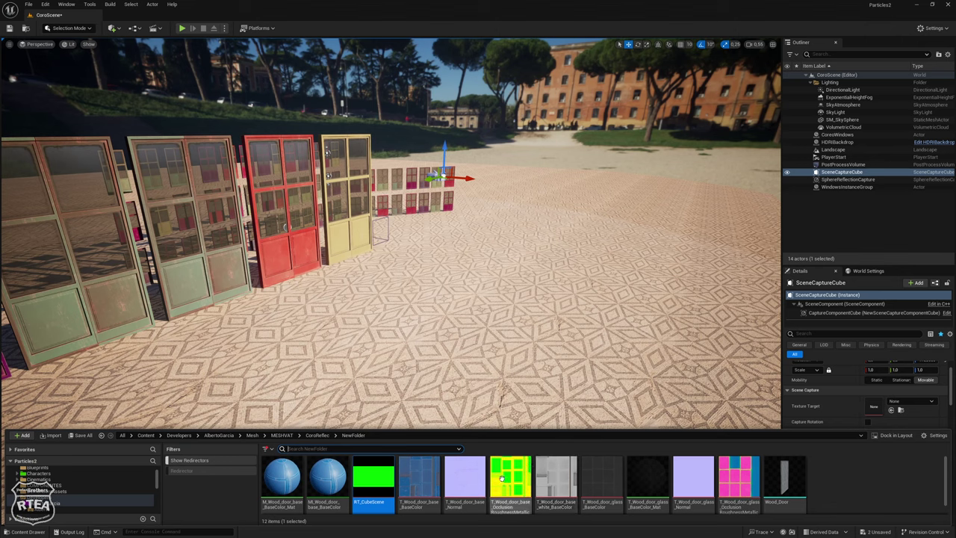
left_click_drag(372, 491, 874, 406)
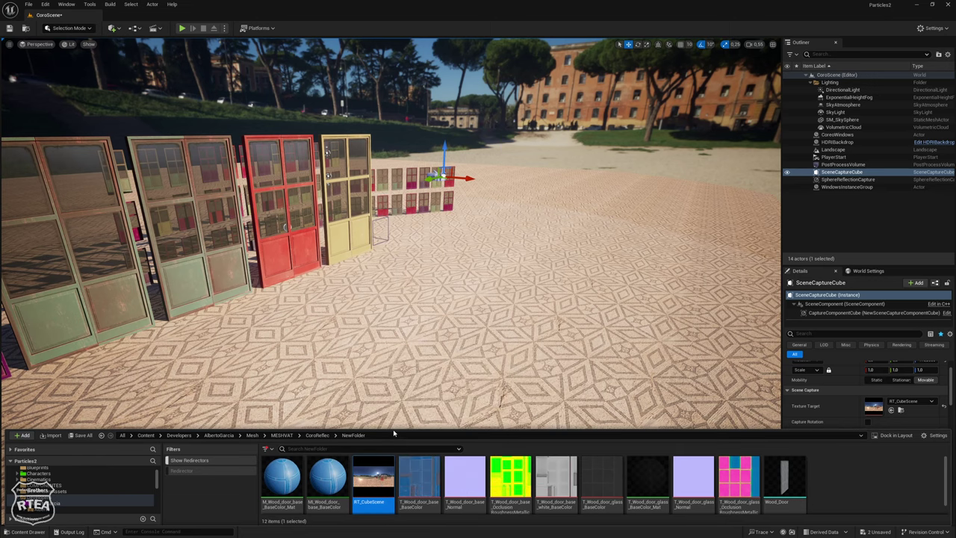
mouse_move(393, 431)
left_mouse_down()
mouse_move(397, 390)
mouse_move(397, 401)
left_mouse_up()
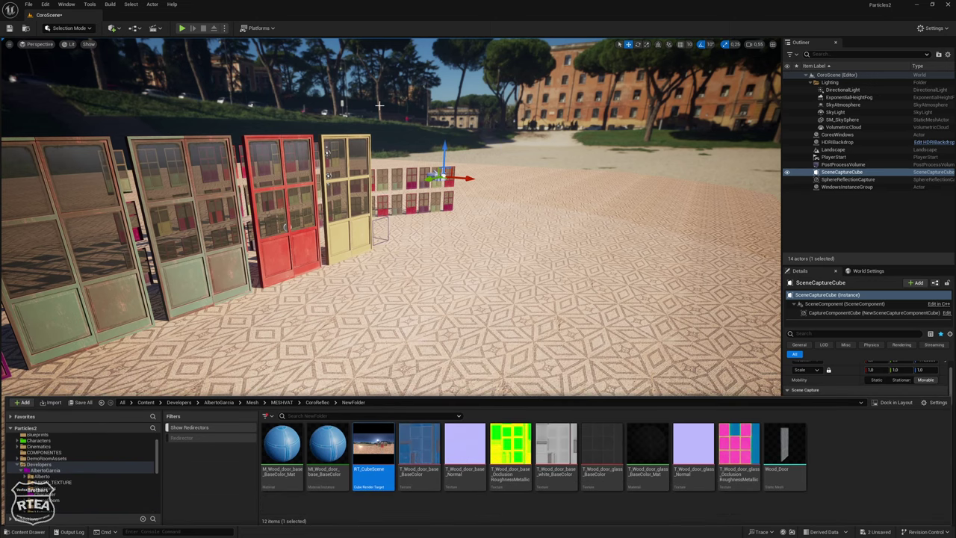
left_click_drag(442, 158, 443, 139)
key("ctrl+space")
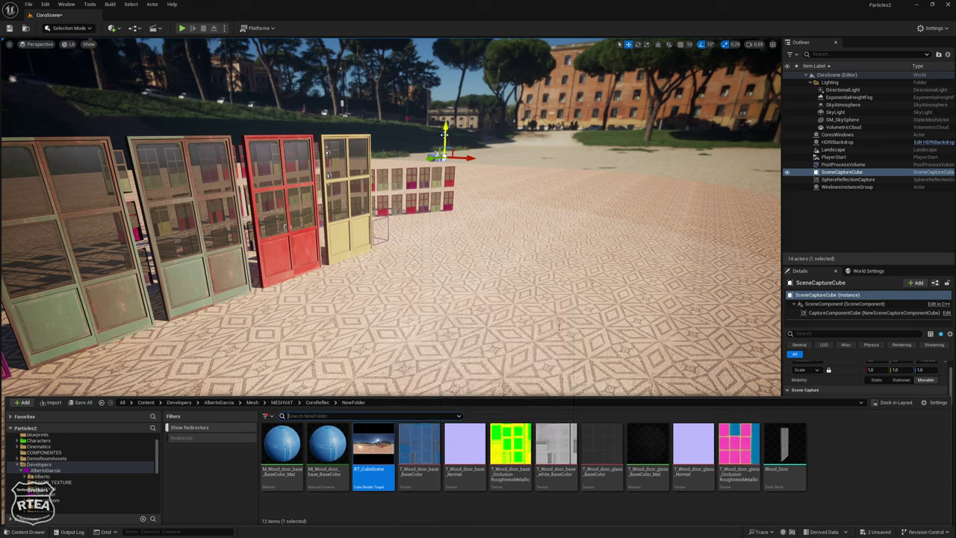
key("ctrl+space")
key("ctrl+z")
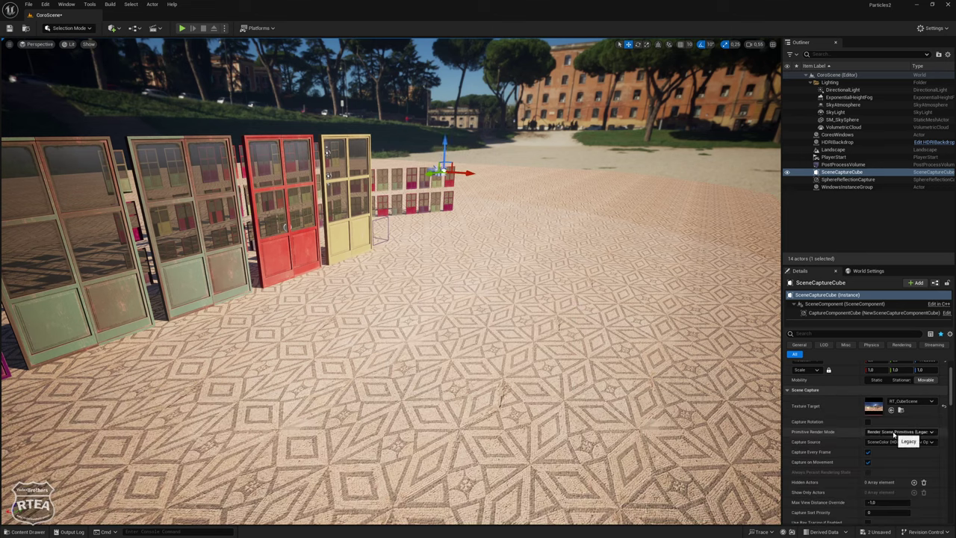
Set the capture cube's Primitive Render Mode to Render Scene Primitives
left_click(893, 432)
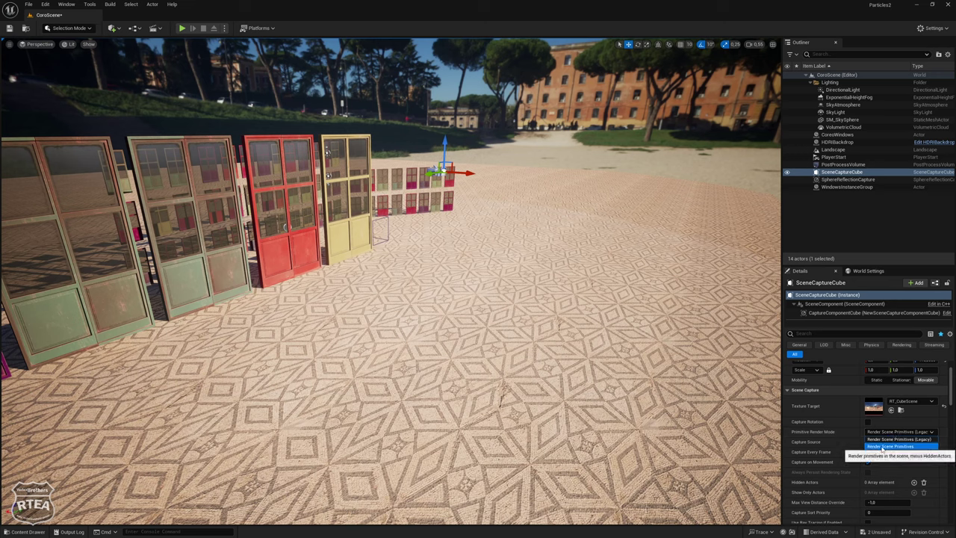
left_click(881, 446)
left_click(892, 431)
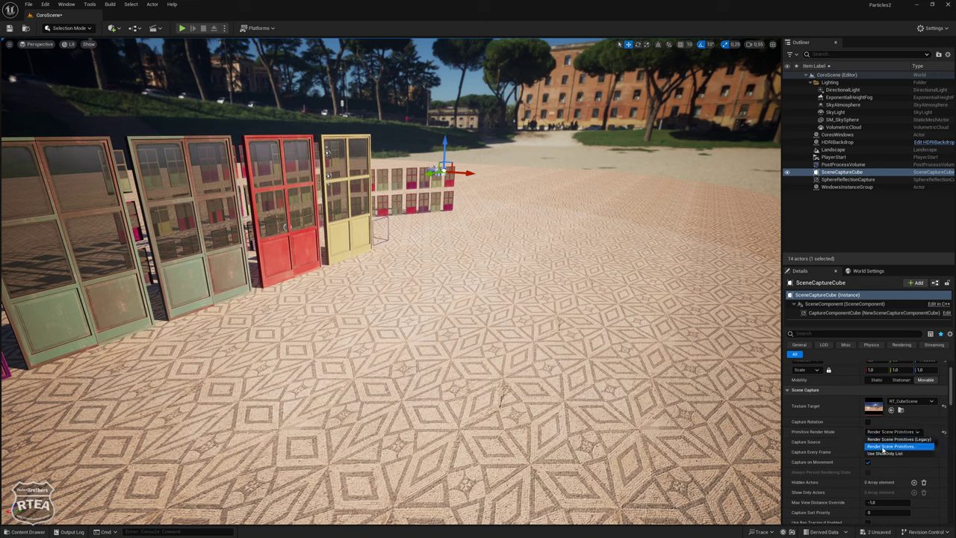
left_click(888, 446)
left_click(832, 149)
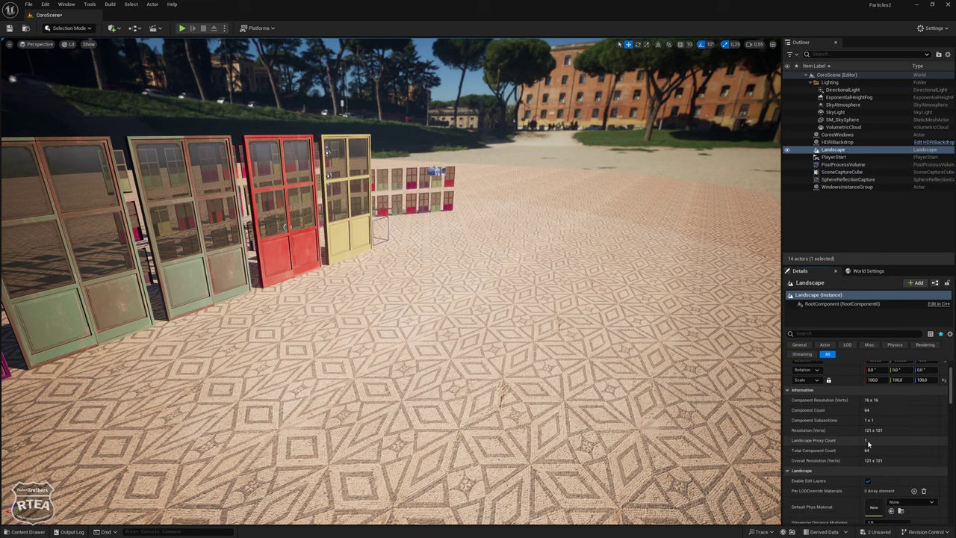
left_click(842, 171)
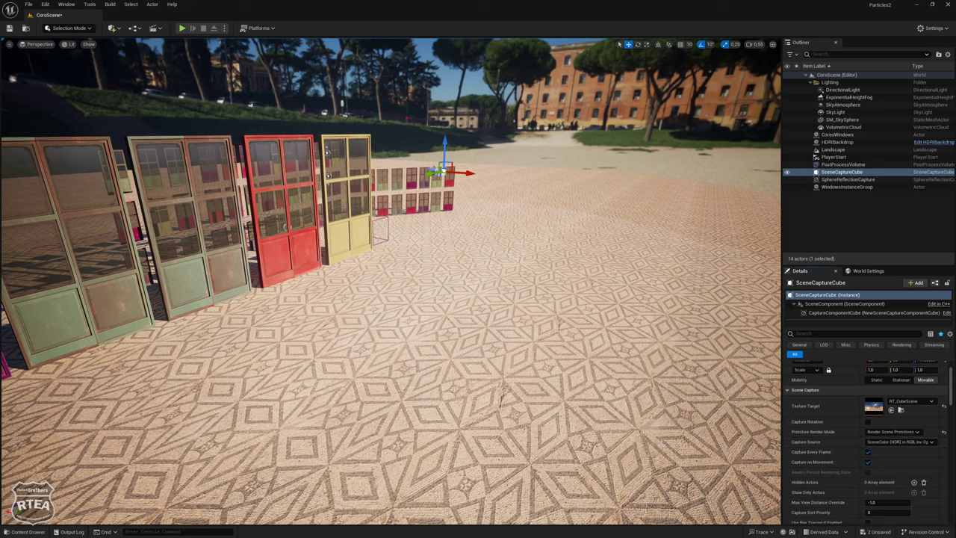
mouse_move(824, 505)
right_click_drag(501, 252, 501, 253)
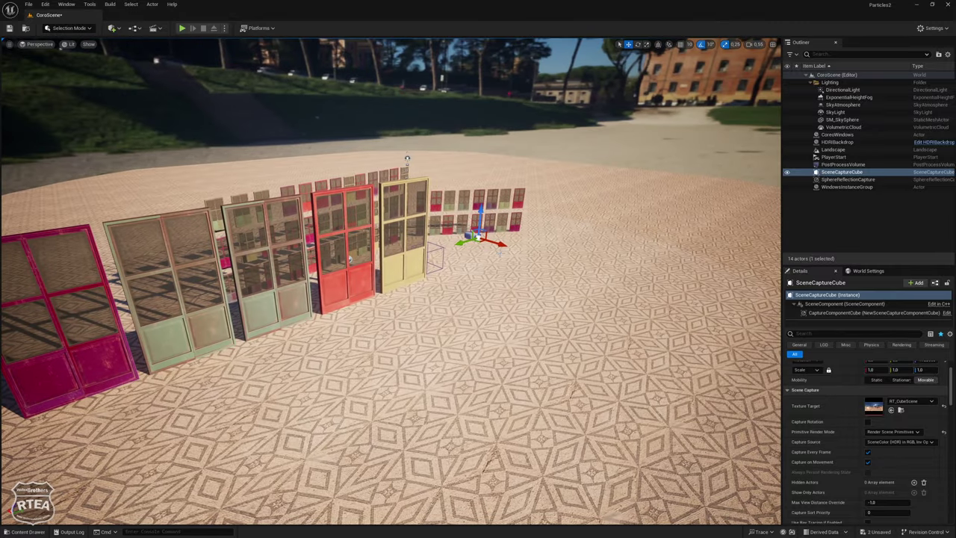
key("ctrl+space")
Delete the SceneCaptureCube actor from the level
right_click(370, 454)
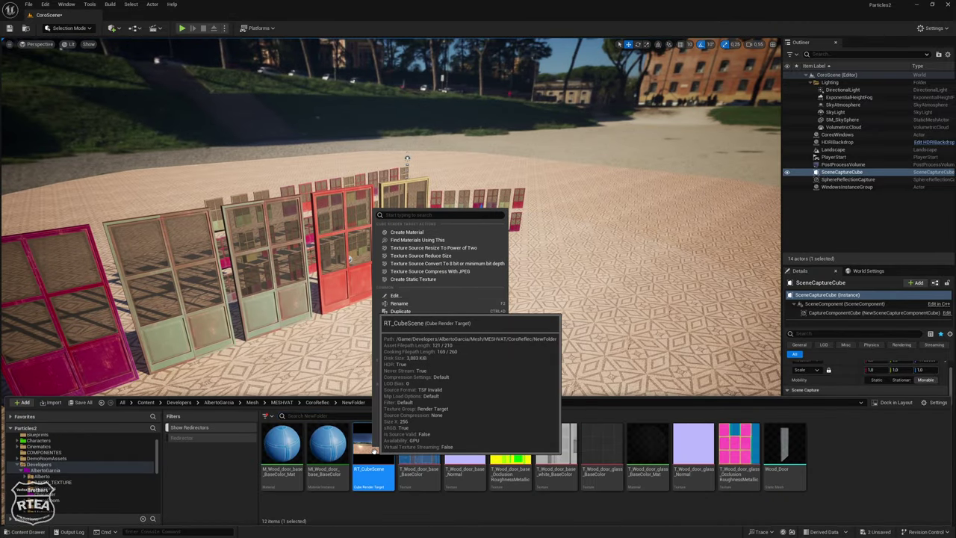
left_click(567, 313)
left_click(471, 236)
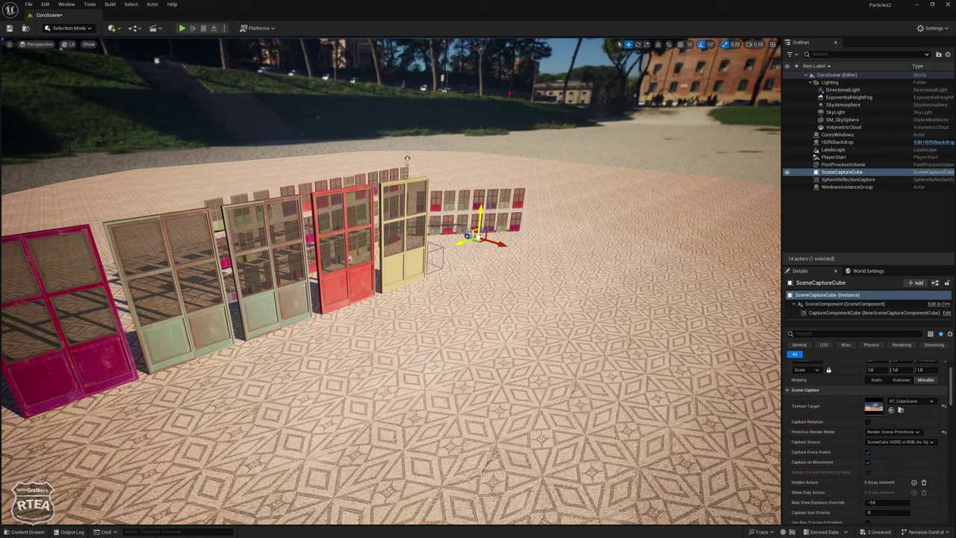
key("Delete")
Bake RT_CubeScene into static cube texture T_CubeScene_Tex and select the render target for deletion
key("ctrl+space")
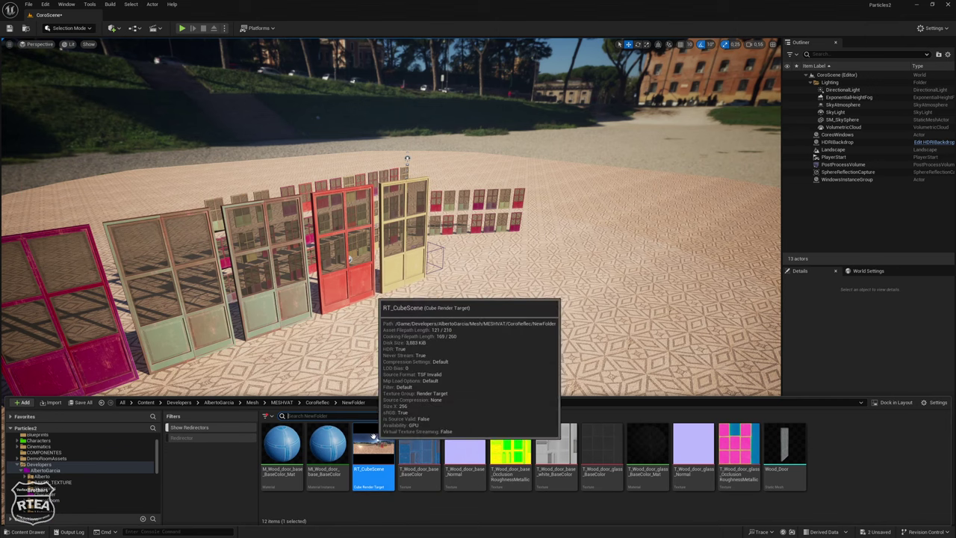
right_click(370, 440)
left_click(416, 269)
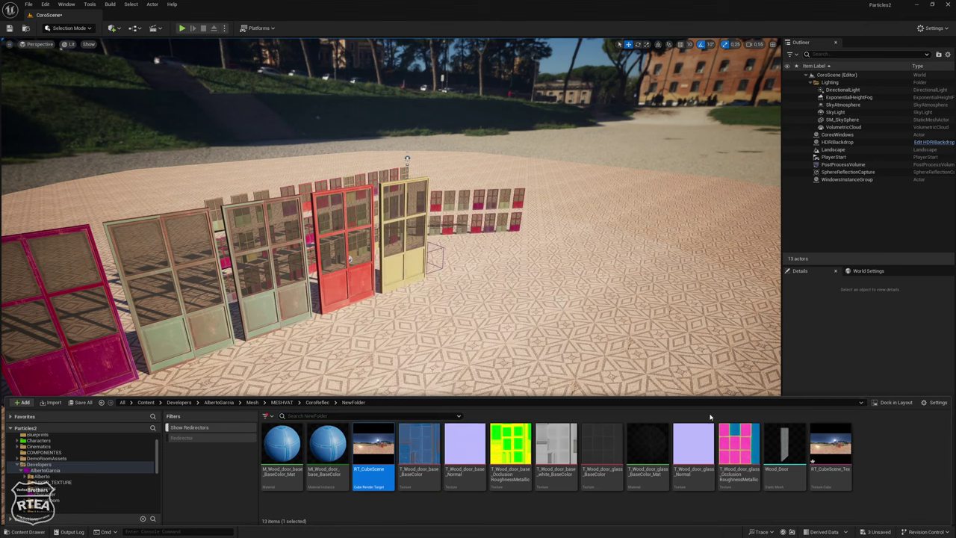
left_click(824, 460)
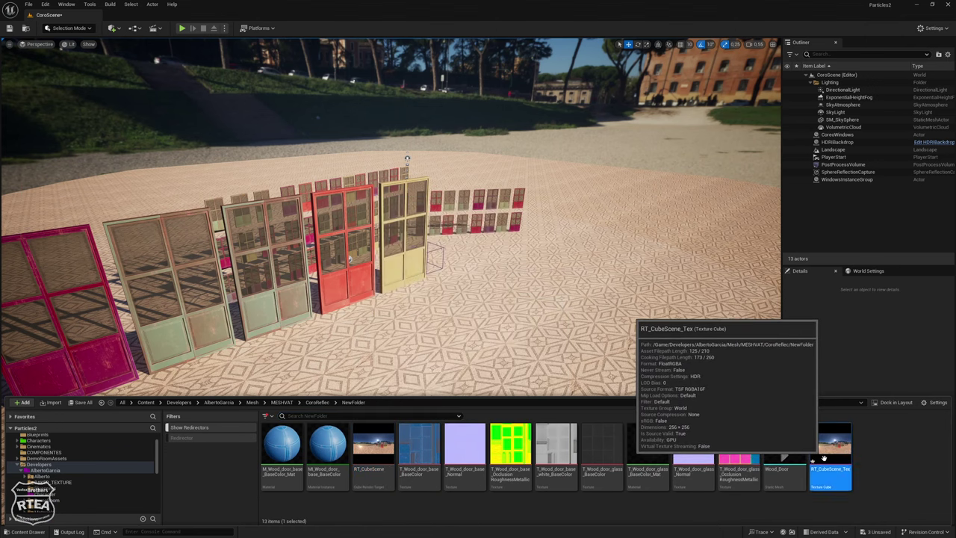
left_click(822, 471)
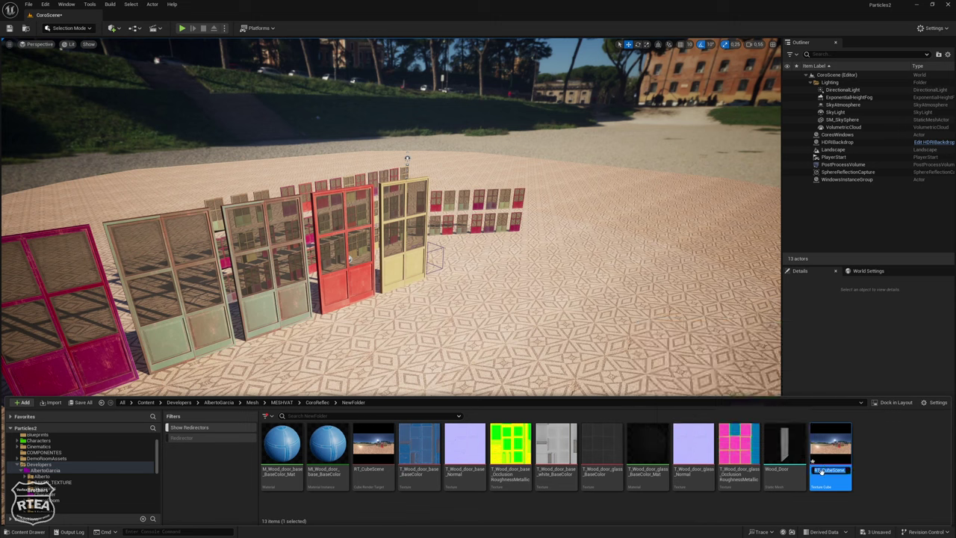
key("Return")
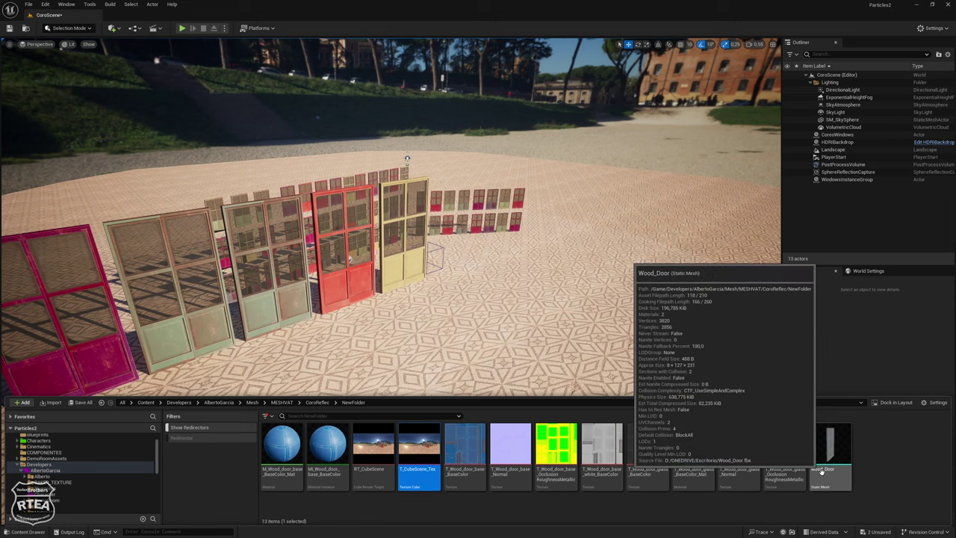
left_click(383, 441)
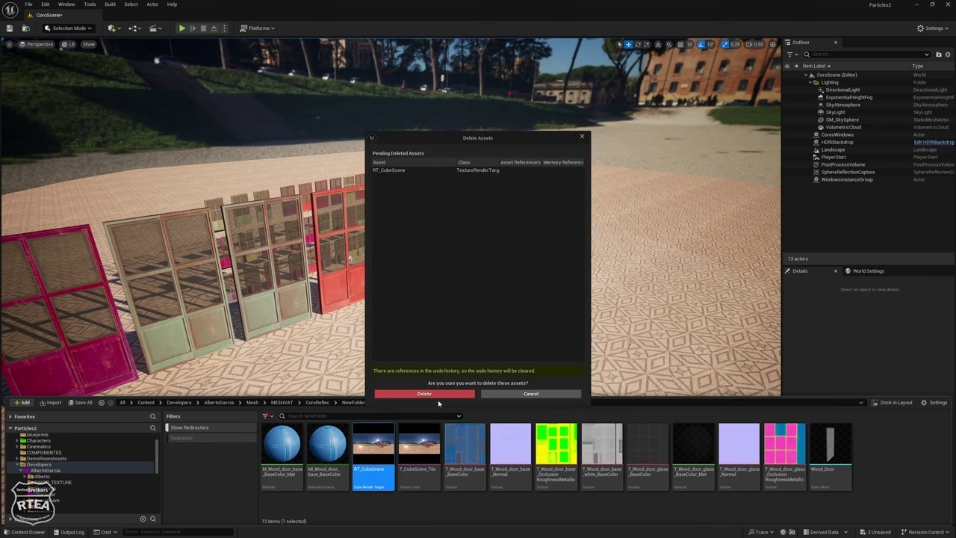
Confirm deleting RT_CubeScene in the Delete Assets dialog
left_click(429, 393)
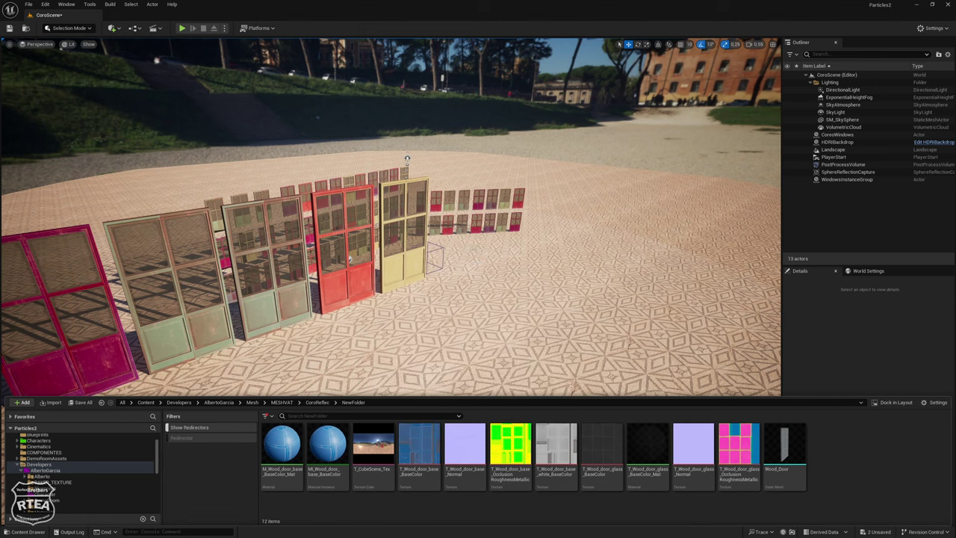
Fly the camera across the plaza to inspect the coloured glass door rows up close
right_click_drag(448, 261, 448, 298)
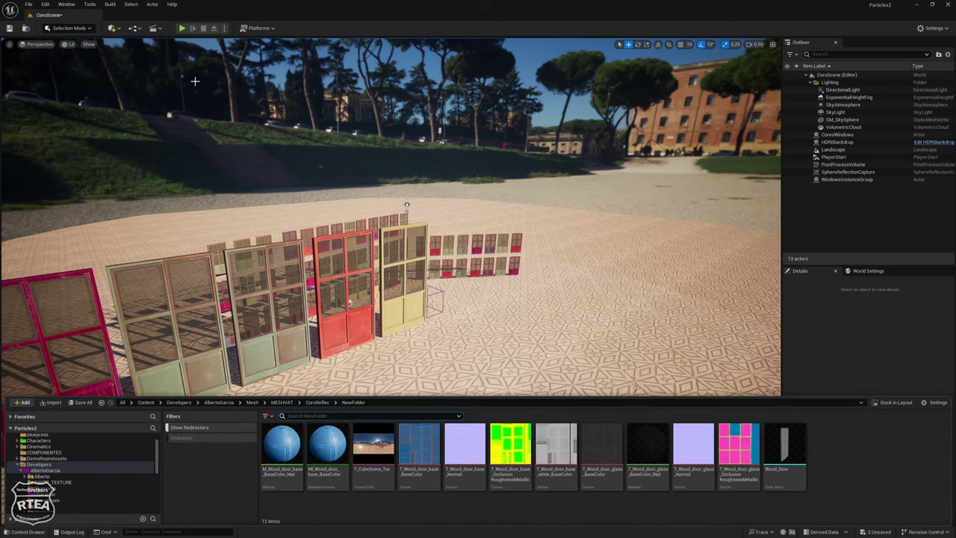
right_click_drag(448, 262, 448, 298)
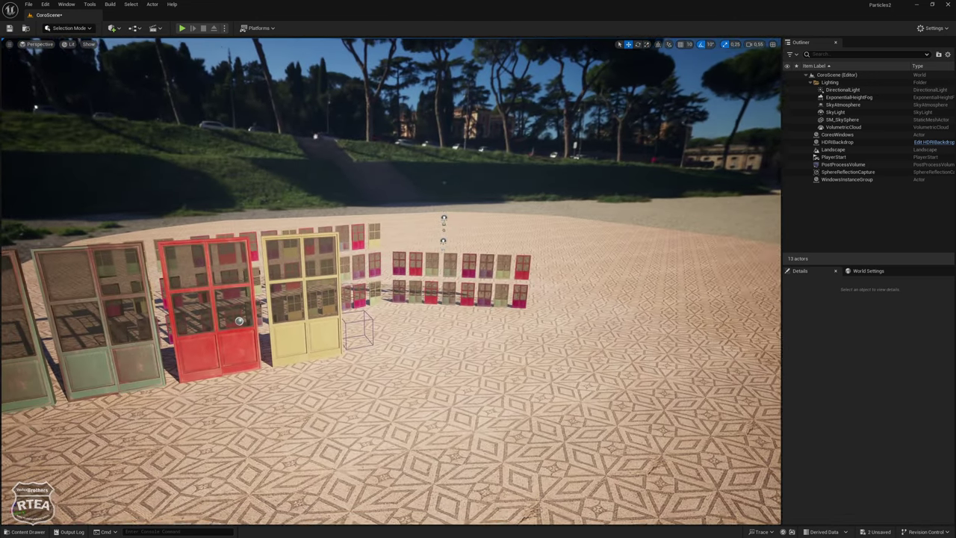
right_click_drag(249, 268, 249, 268)
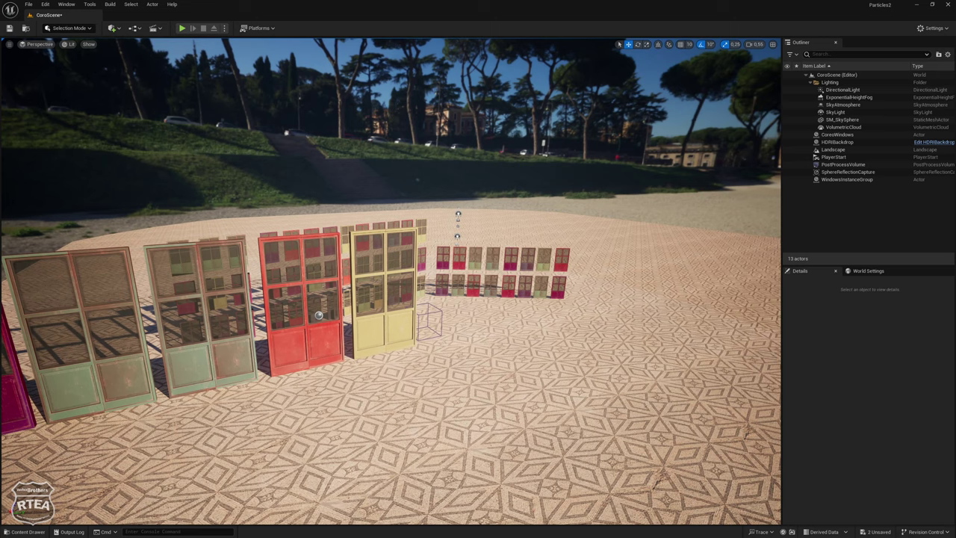
right_click_drag(660, 181, 660, 180)
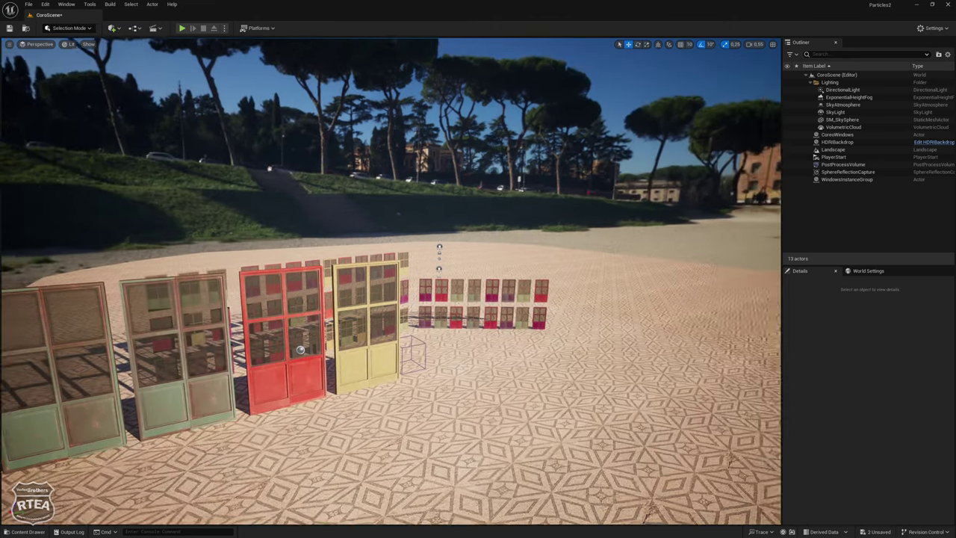
right_click_drag(371, 212, 358, 214)
right_click_drag(438, 100, 437, 100)
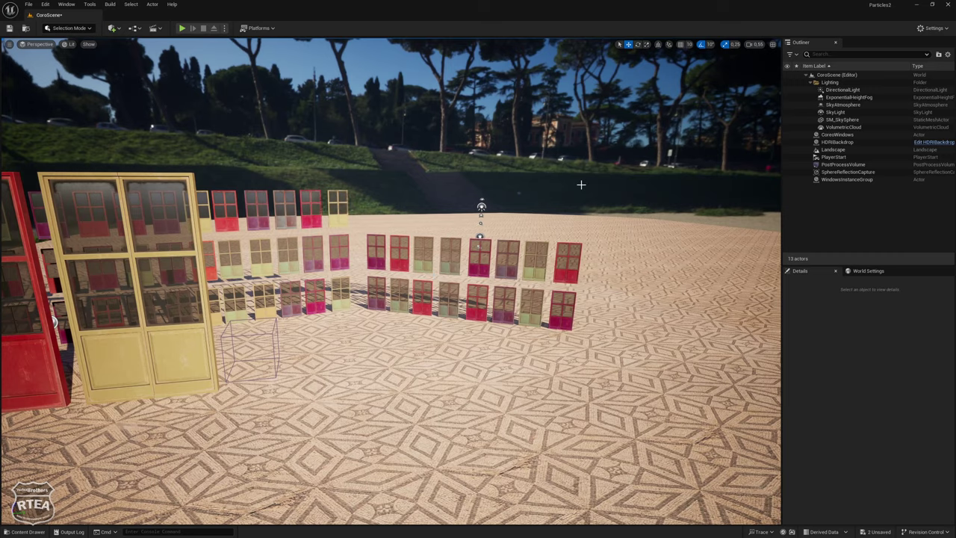
right_click_drag(438, 100, 437, 100)
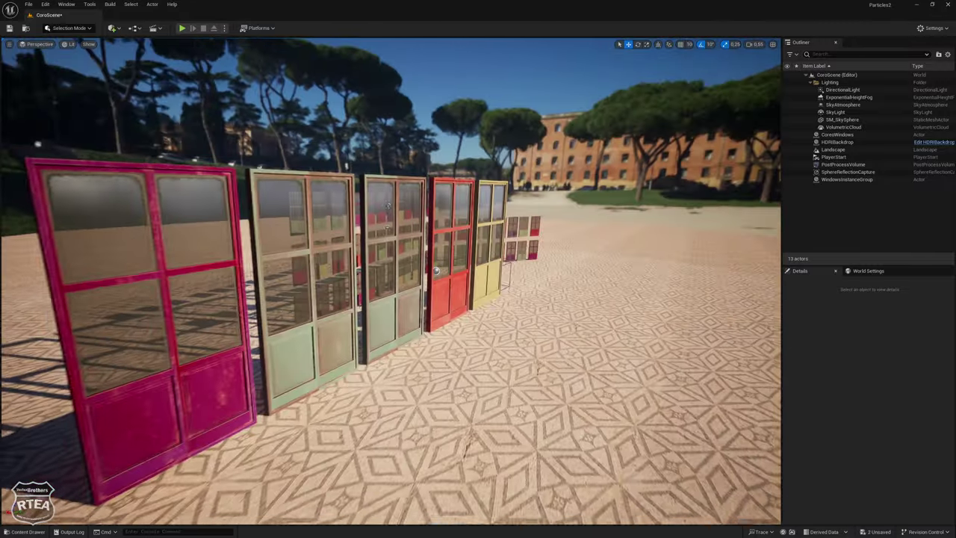
right_click_drag(416, 259, 417, 259)
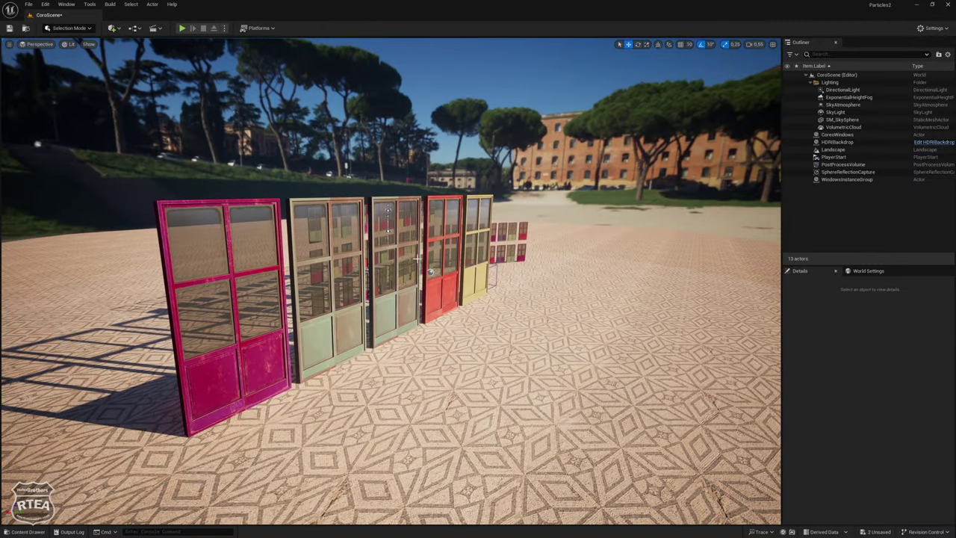
right_click_drag(387, 212, 365, 220)
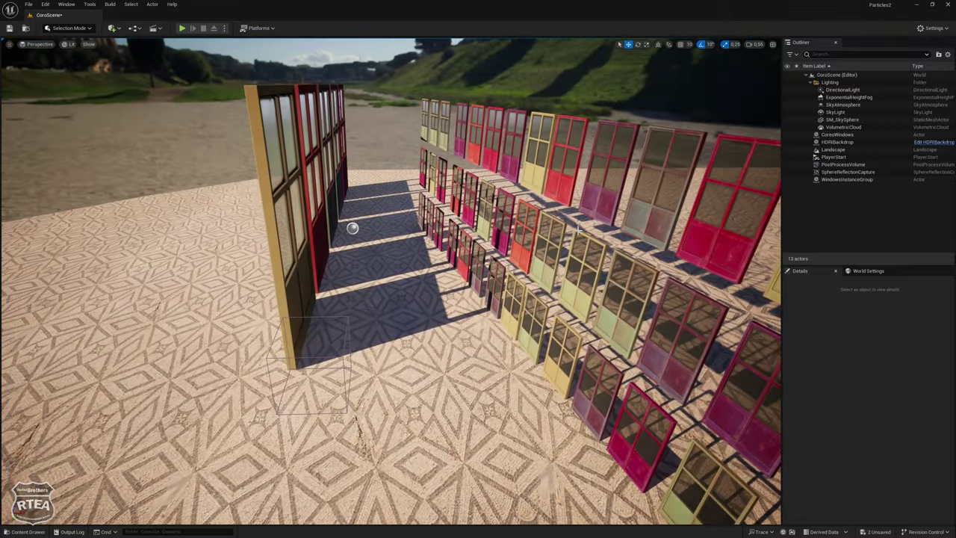
Set T_CubeScene_Tex as the SphereReflectionCapture's cubemap, replacing approaching_storm
left_click(354, 228)
key("f")
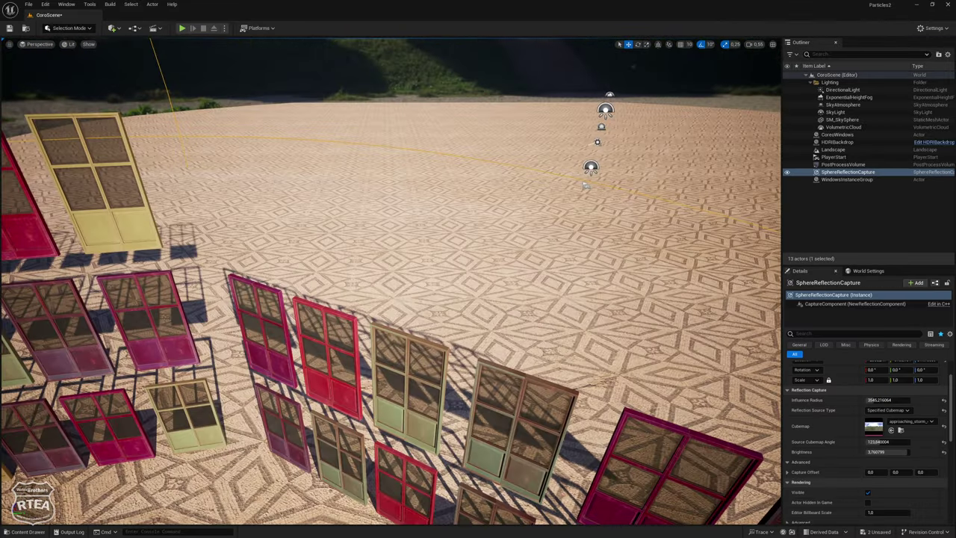
key("ctrl+space")
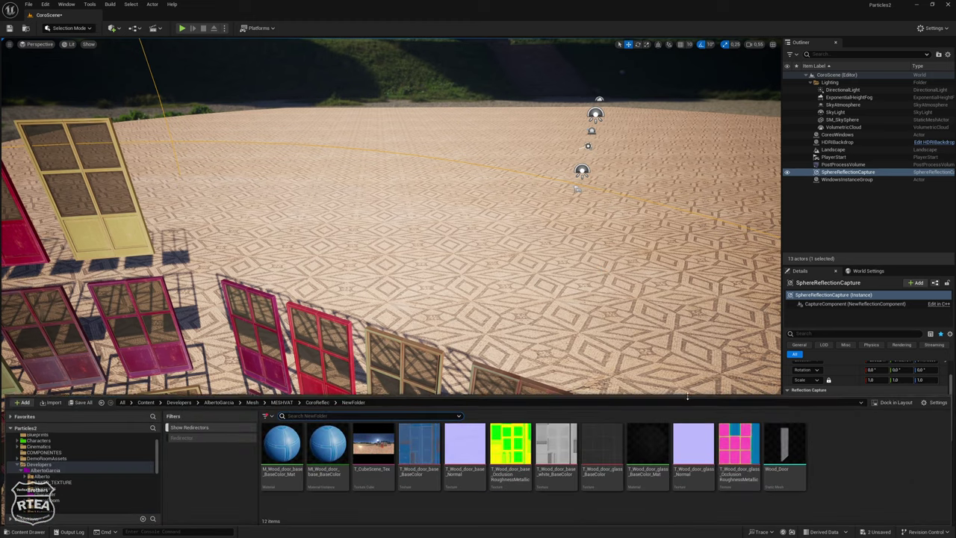
left_click_drag(690, 395, 689, 445)
mouse_move(373, 492)
left_mouse_down()
mouse_move(508, 441)
mouse_move(899, 424)
left_mouse_up()
Inspect the yellow door's reflections up close and bring up the viewport view-mode list
right_click_drag(541, 324, 543, 324)
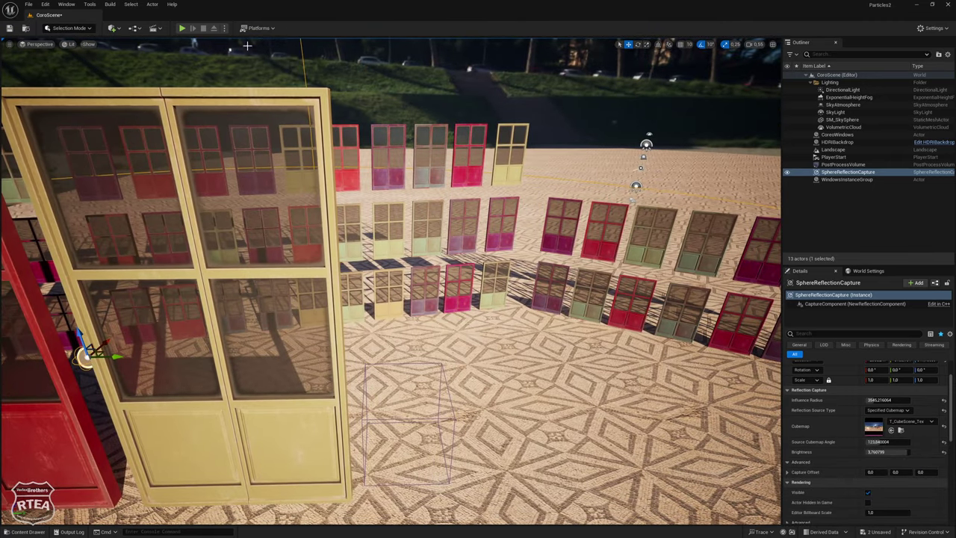
left_click(86, 44)
left_click(68, 44)
left_click(68, 44)
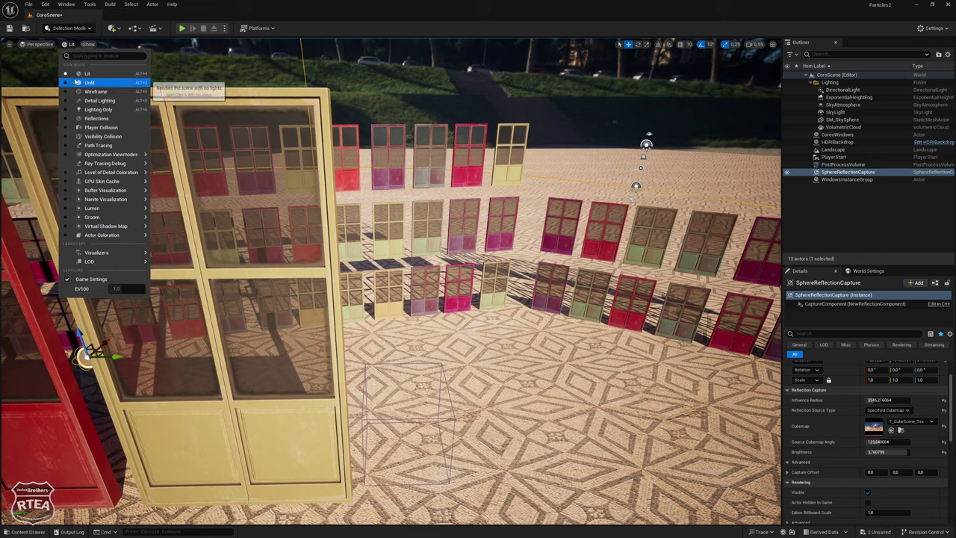
In Reflections view mode, enlarge the influence radius, set cubemap angle 331.2, and rebuild reflection captures
left_click(95, 118)
right_click_drag(388, 284, 389, 284)
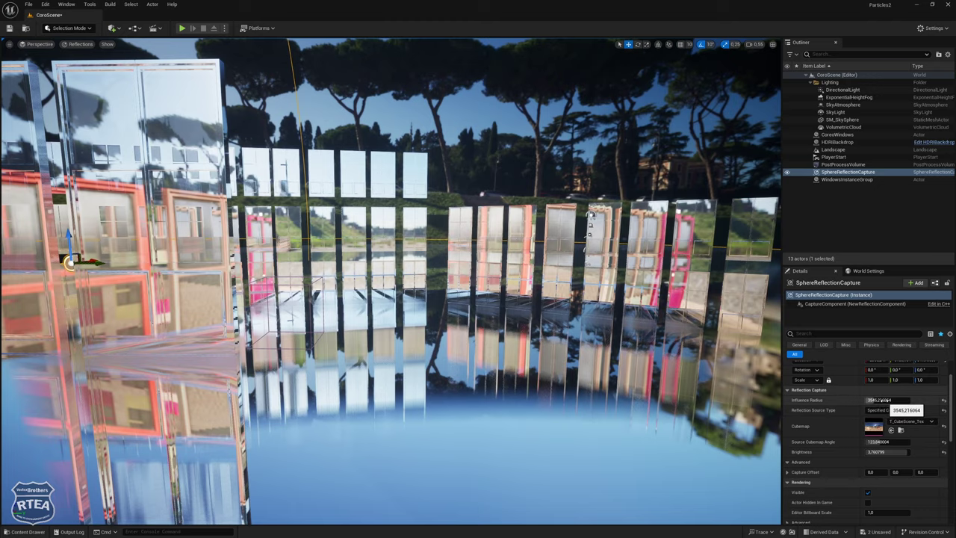
mouse_move(879, 400)
left_mouse_down()
mouse_move(926, 399)
mouse_move(859, 400)
left_mouse_up()
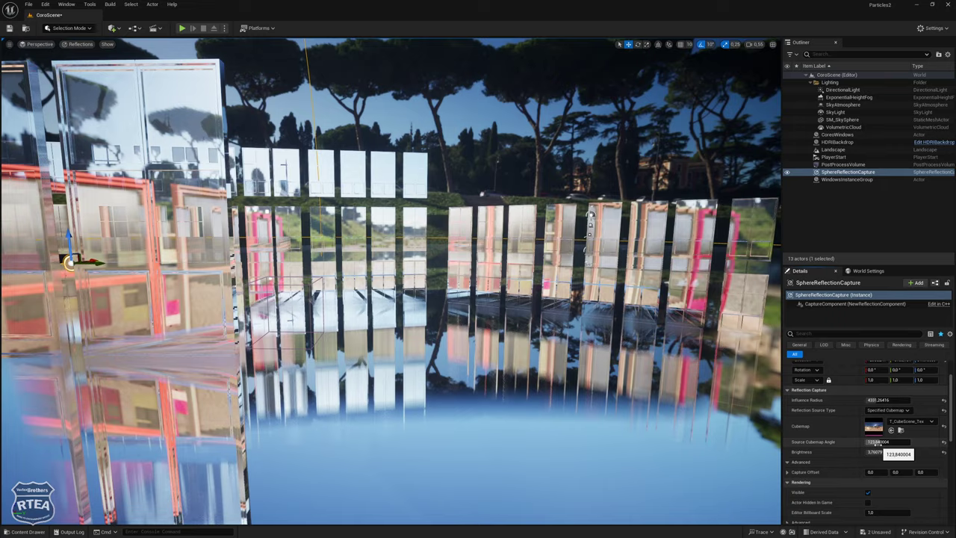
left_click_drag(877, 442, 926, 442)
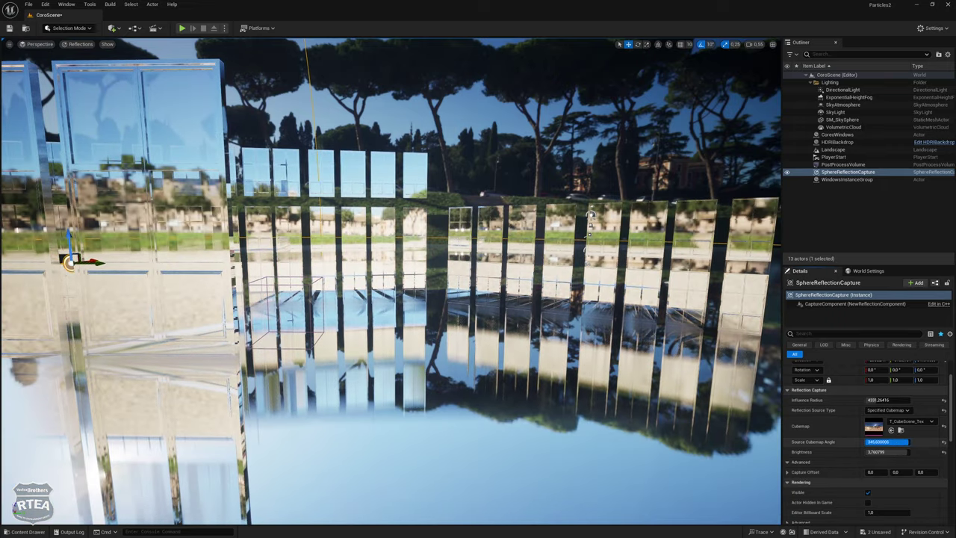
mouse_move(590, 217)
right_mouse_down()
mouse_move(366, 248)
mouse_move(418, 246)
right_mouse_up()
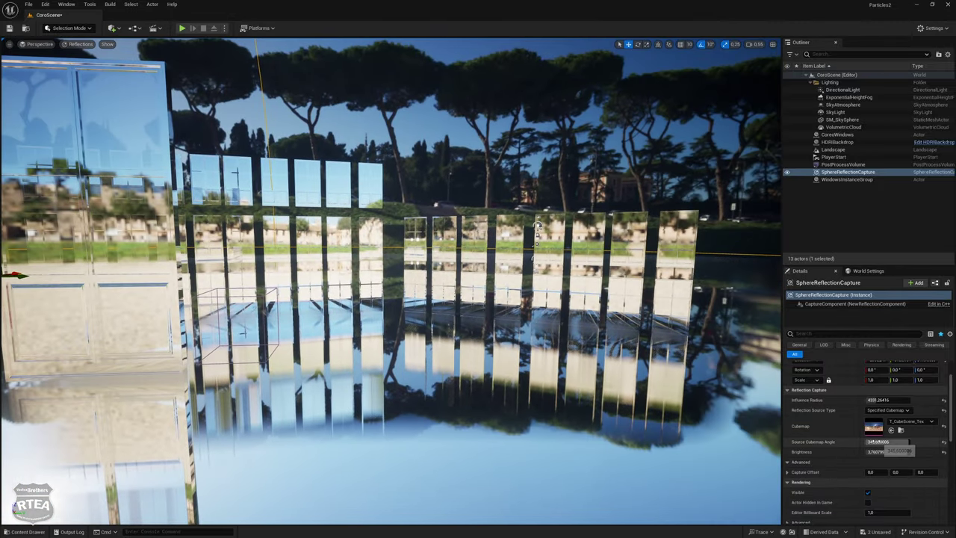
left_click_drag(884, 444, 857, 476)
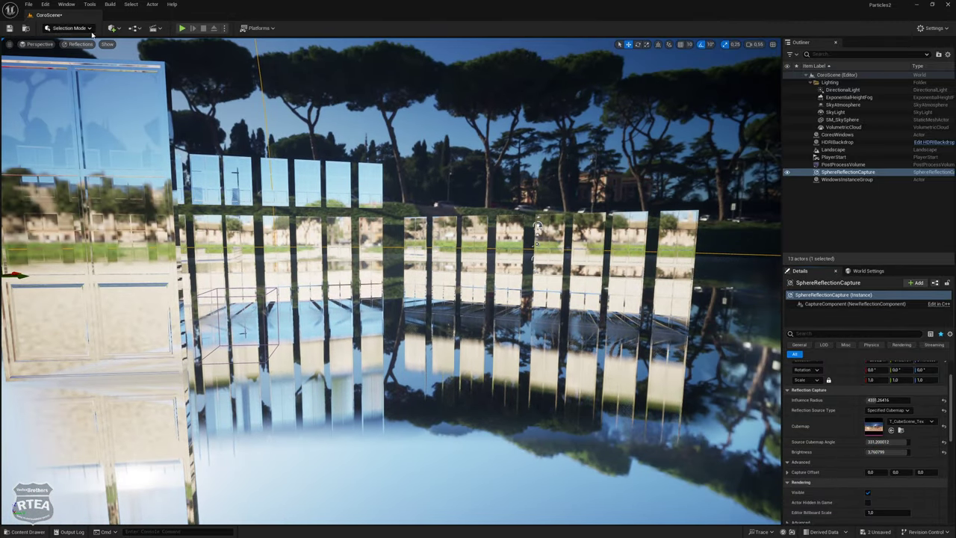
left_click(110, 4)
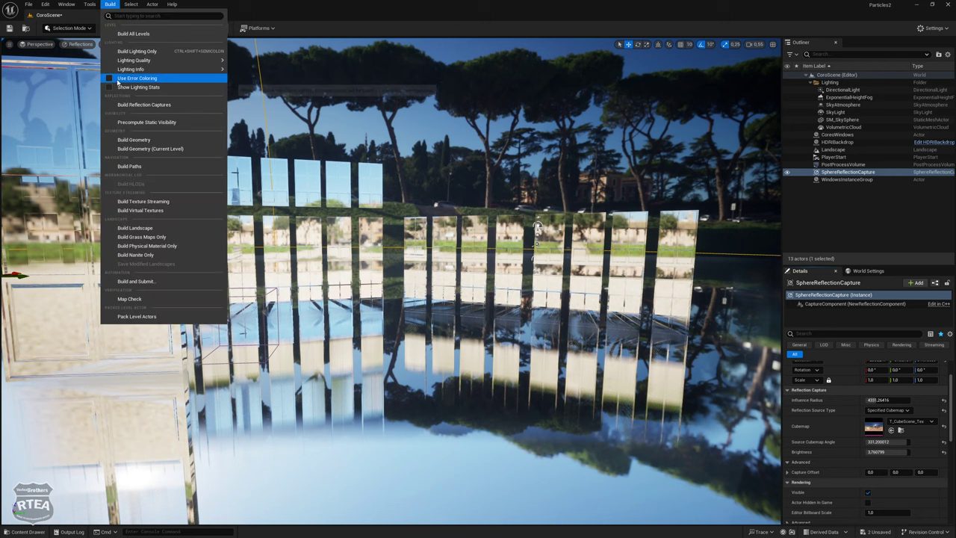
left_click(132, 104)
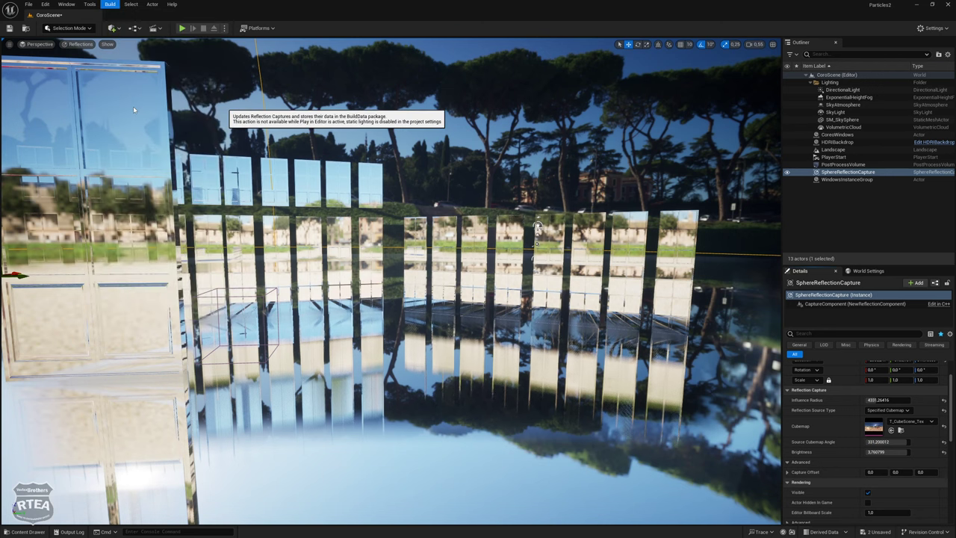
Enable the viewport's custom screen percentage override and return to Lit shading
left_click(10, 44)
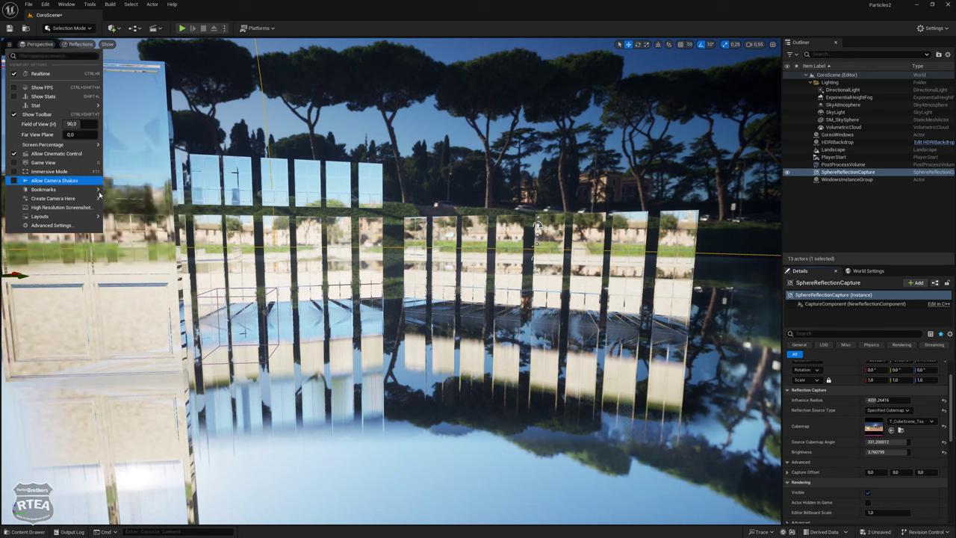
mouse_move(46, 143)
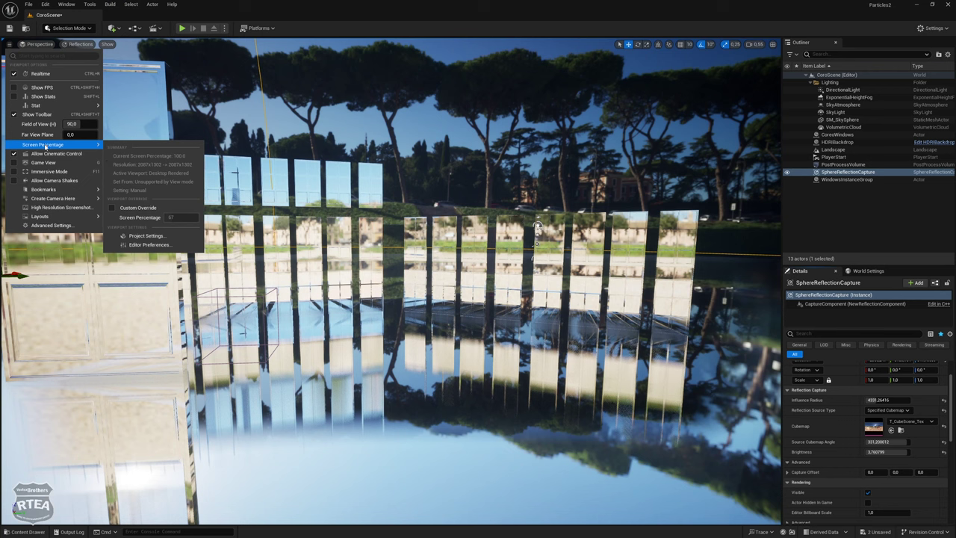
left_click(112, 208)
left_click(111, 209)
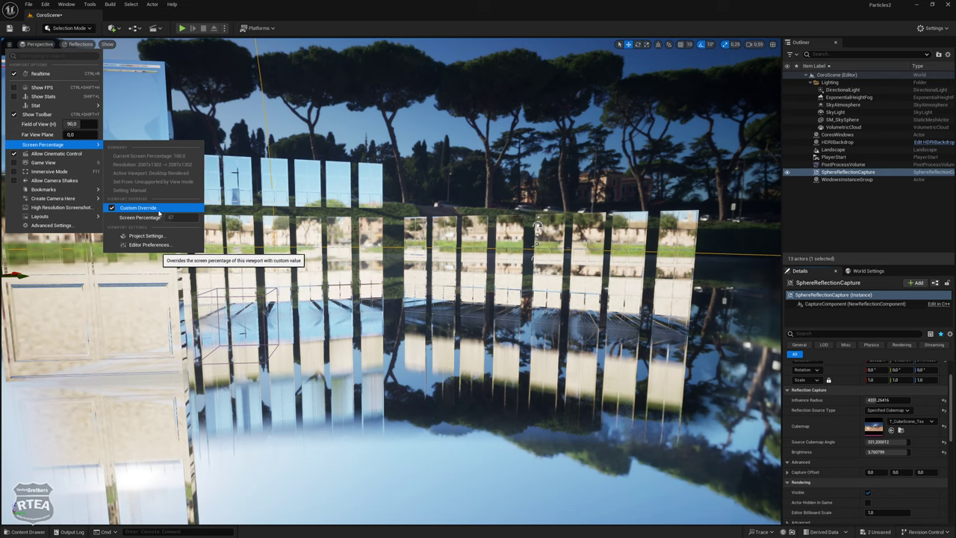
left_click(76, 44)
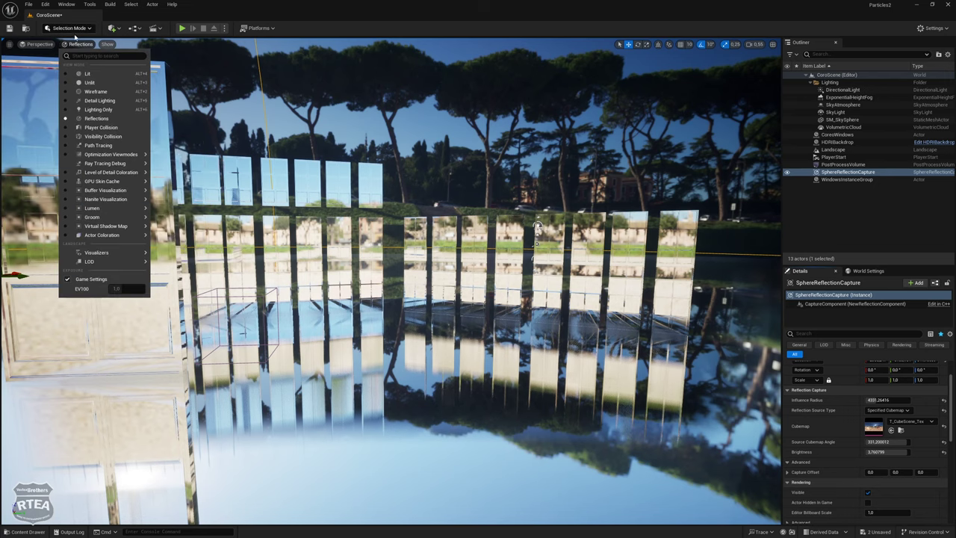
left_click(83, 73)
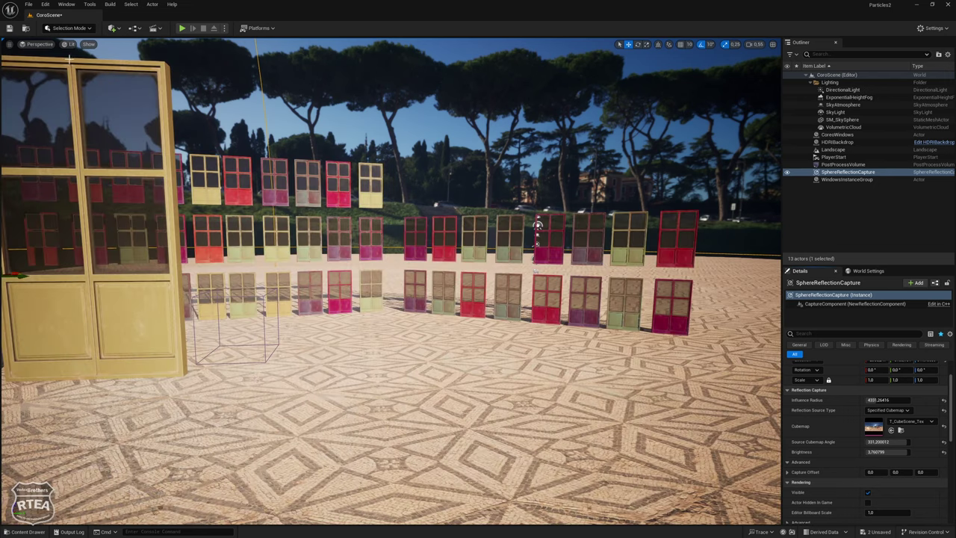
Raise the viewport screen percentage to 181%
left_click(8, 45)
left_click(7, 44)
left_click(9, 46)
mouse_move(64, 198)
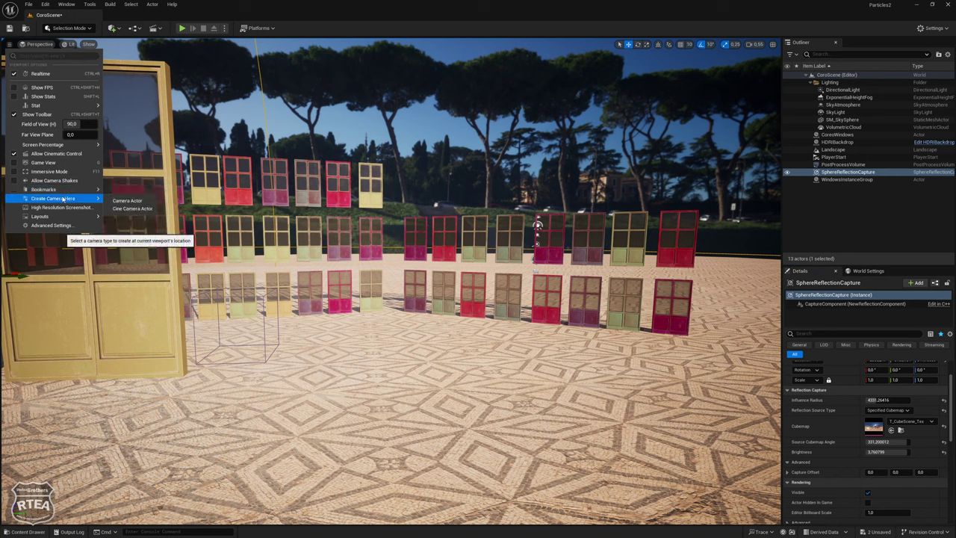
mouse_move(52, 144)
left_click_drag(171, 217, 195, 217)
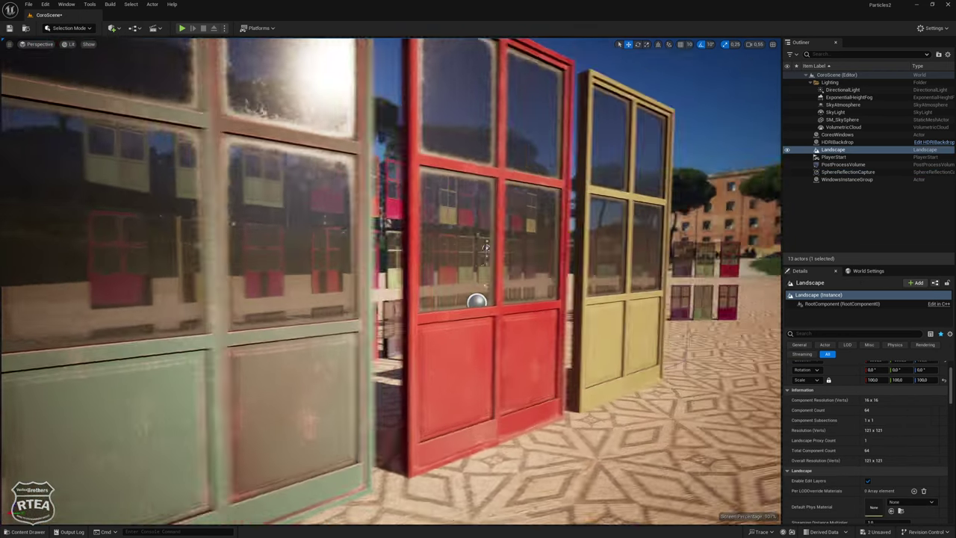
Rotate the sphere reflection capture's source cubemap angle to about 164.3 and set brightness 6.0
right_click_drag(384, 280, 365, 283)
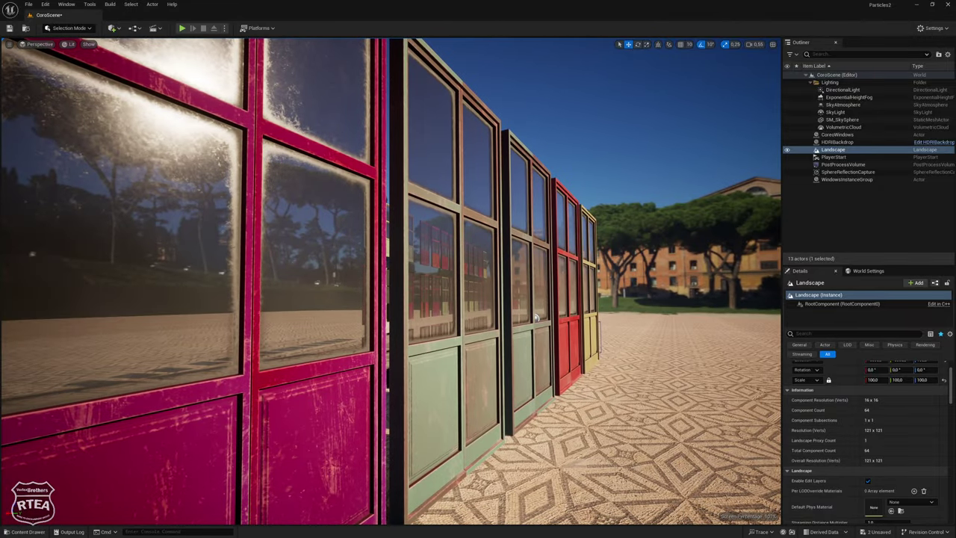
left_click(847, 172)
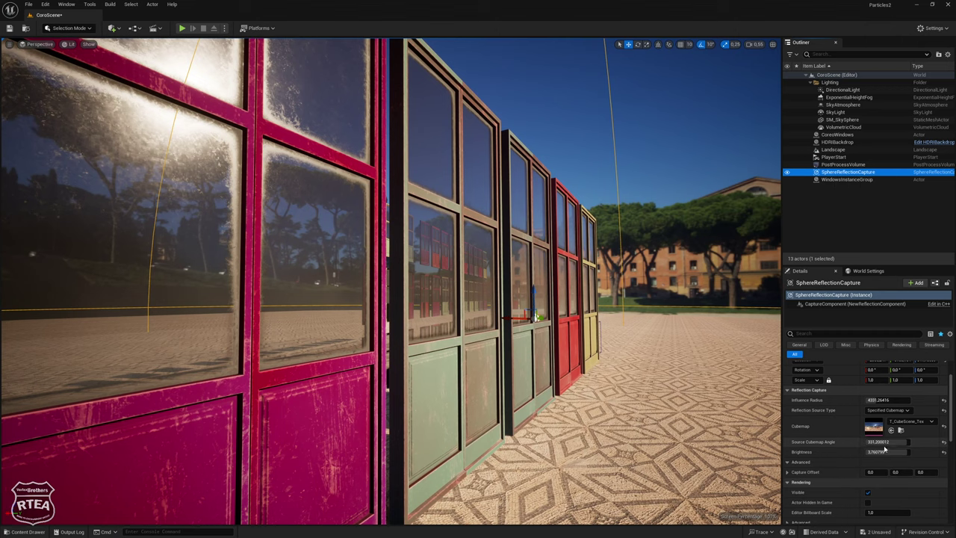
left_click_drag(886, 441, 918, 441)
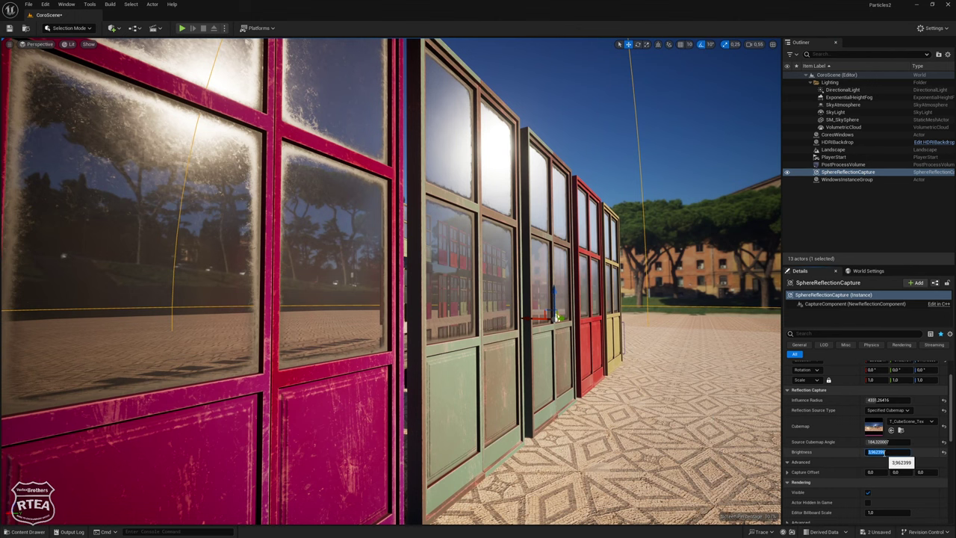
left_click_drag(879, 452, 884, 452)
Fly around the magenta and green doors to inspect the brightened glass reflections
right_click_drag(444, 290, 443, 289)
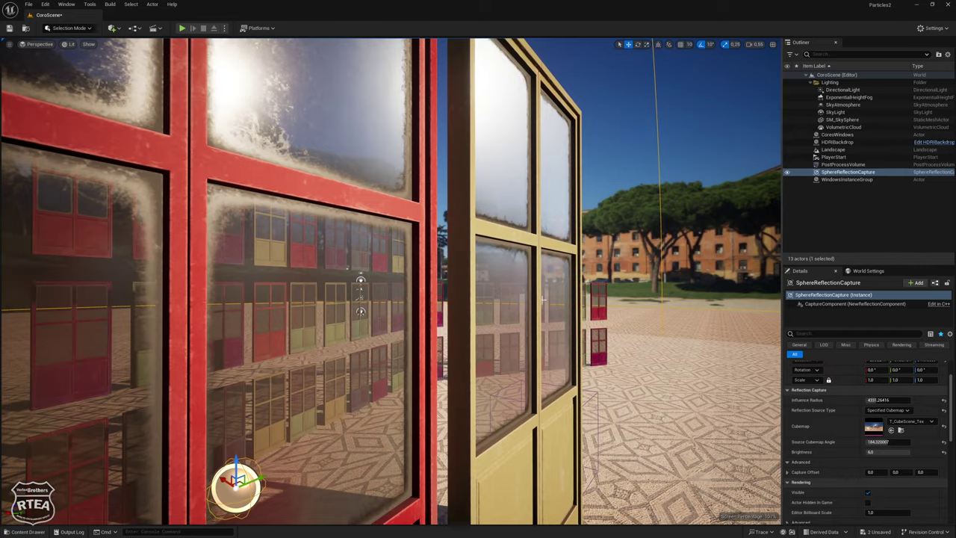
right_click_drag(543, 299, 531, 299)
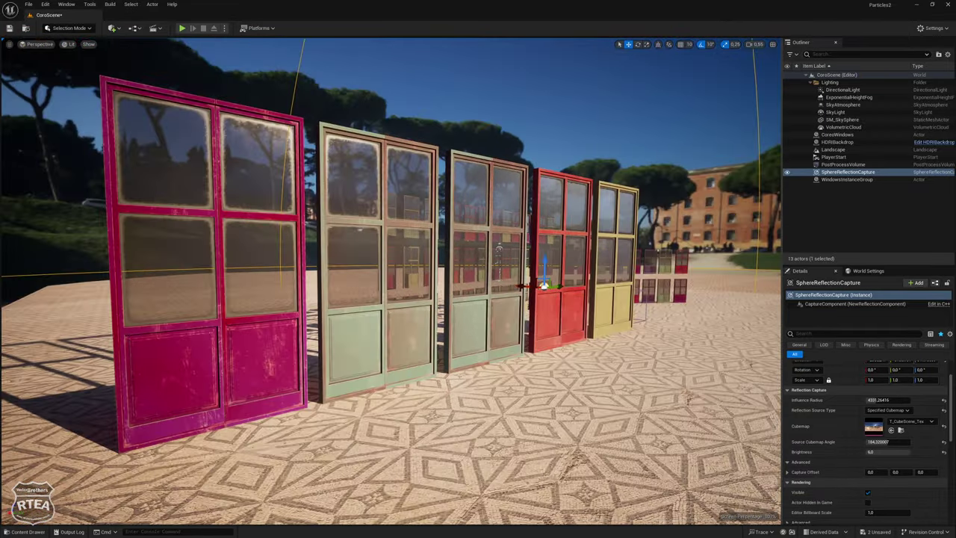
right_click_drag(469, 290, 469, 290)
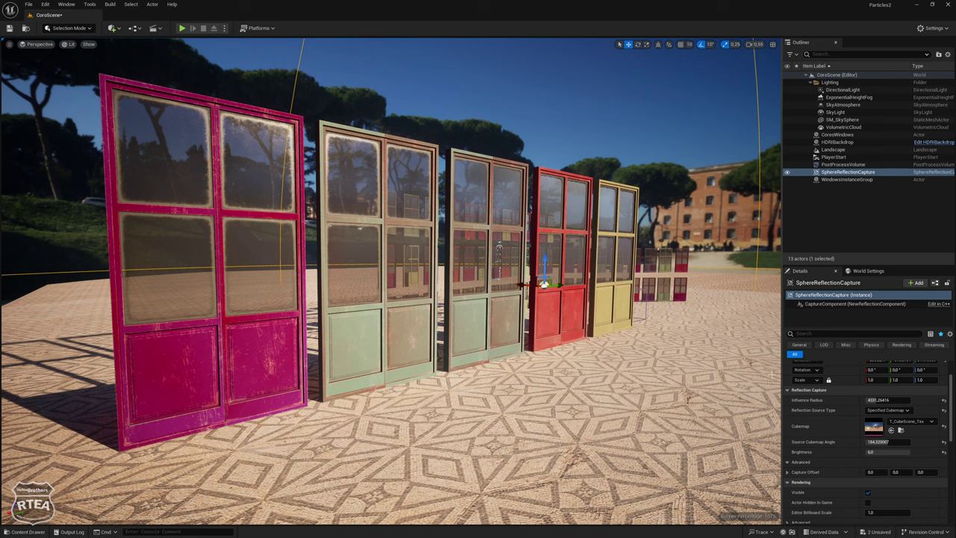
Switch the sphere reflection capture's Reflection Source Type to a different option, then select the landscape
left_click(887, 410)
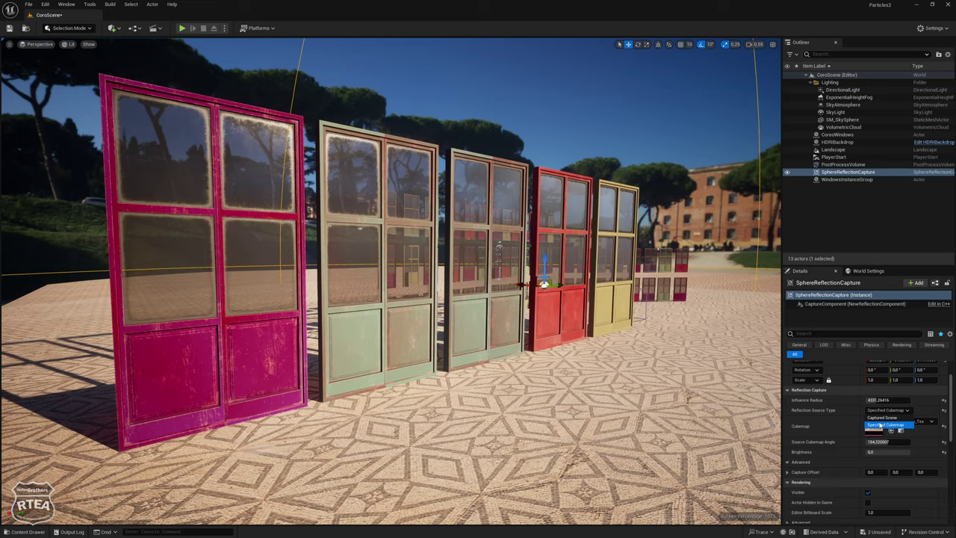
left_click(878, 417)
left_click(769, 423)
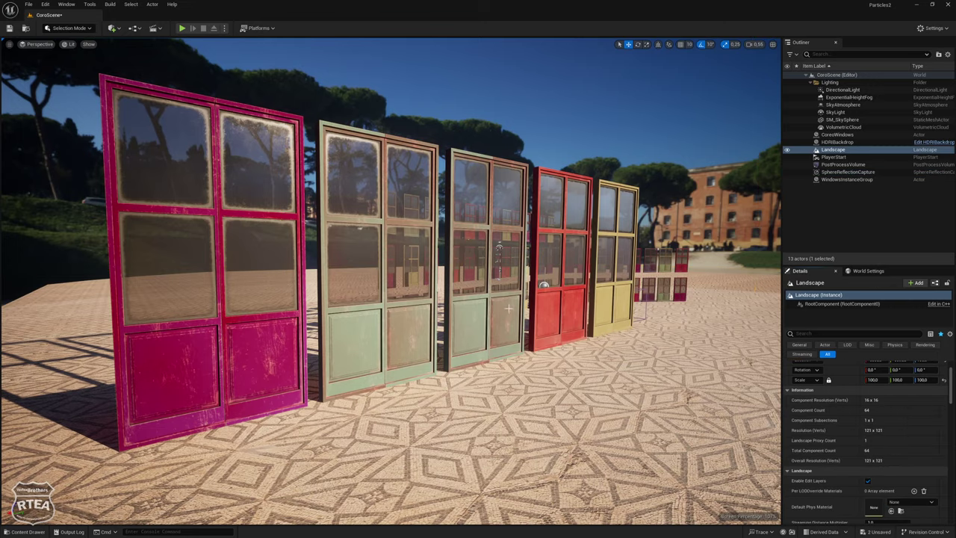
Fly along the door row to view reflections obliquely, then restore and re-maximize the editor window
right_click_drag(507, 307, 498, 353)
right_click_drag(488, 314, 488, 314)
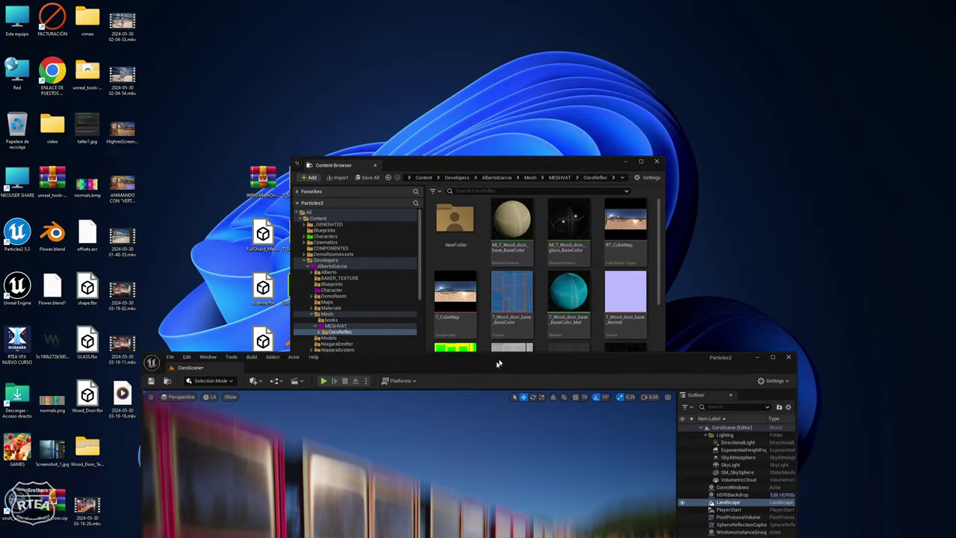
mouse_move(657, 10)
left_mouse_down()
mouse_move(601, 351)
mouse_move(575, 73)
left_mouse_up()
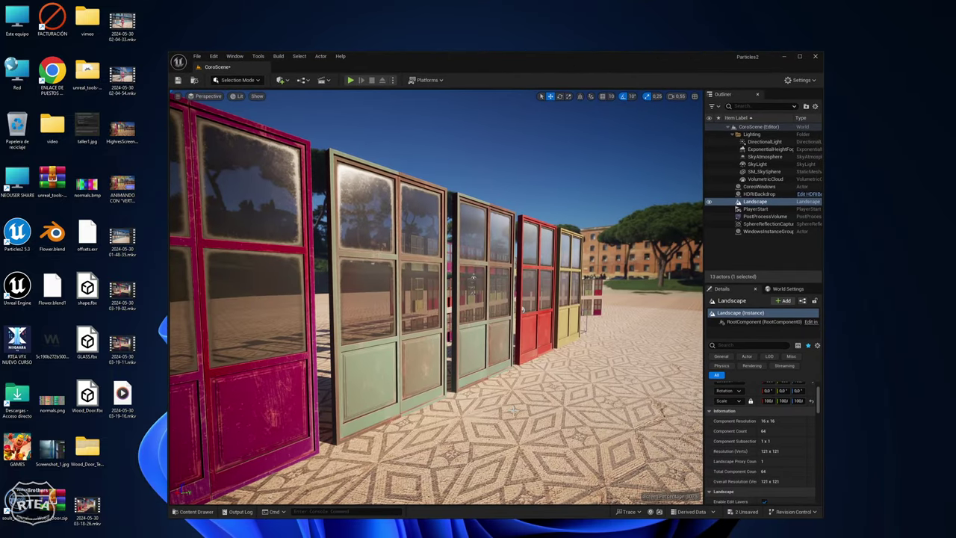
left_click(800, 56)
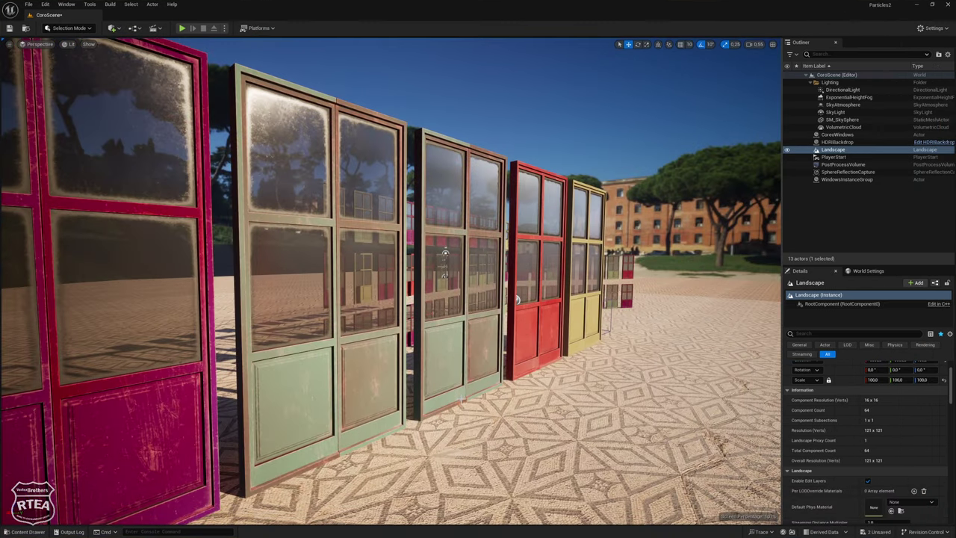
key("ctrl+space")
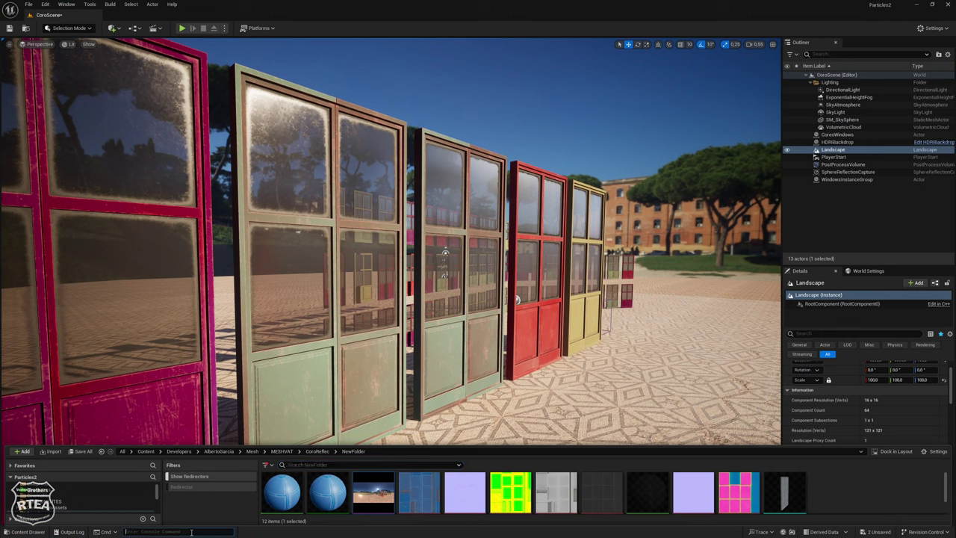
type("pop")
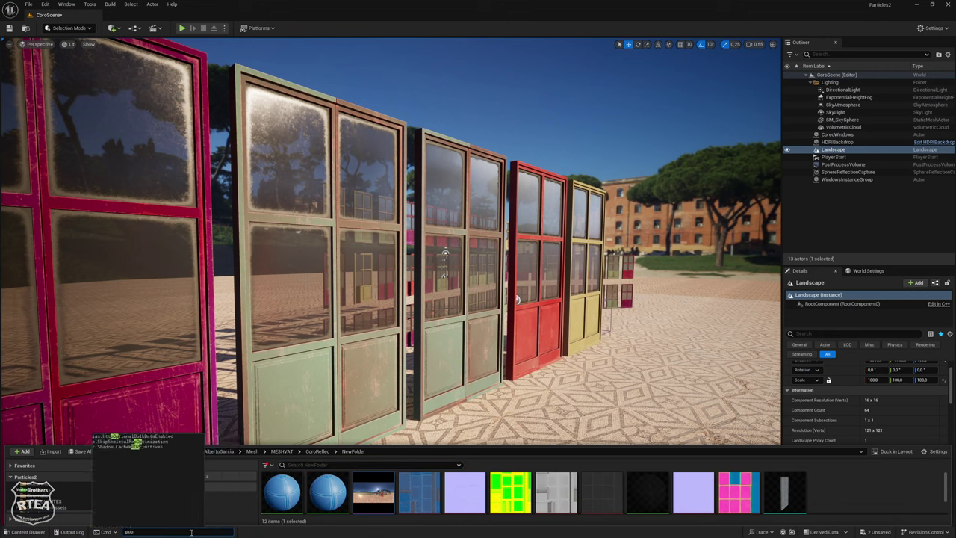
type("ol")
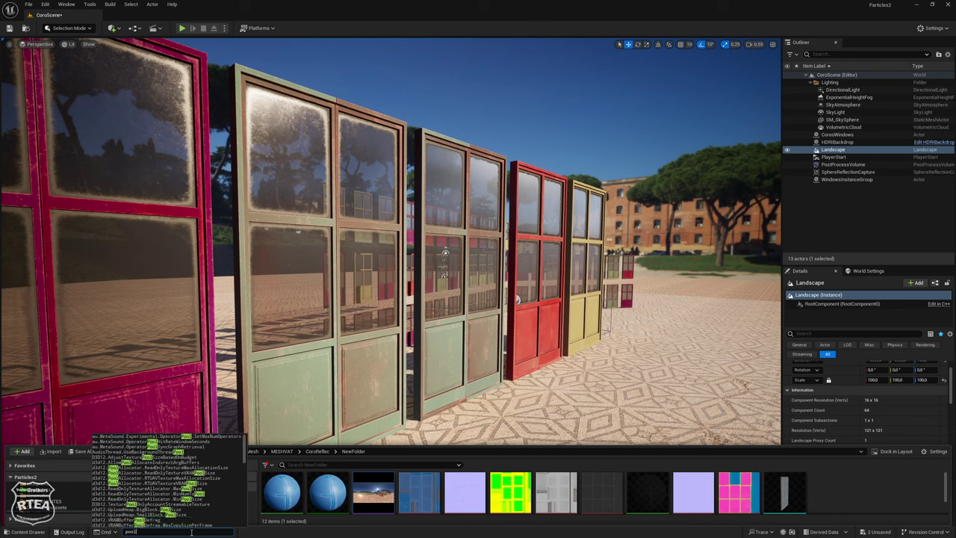
type("l")
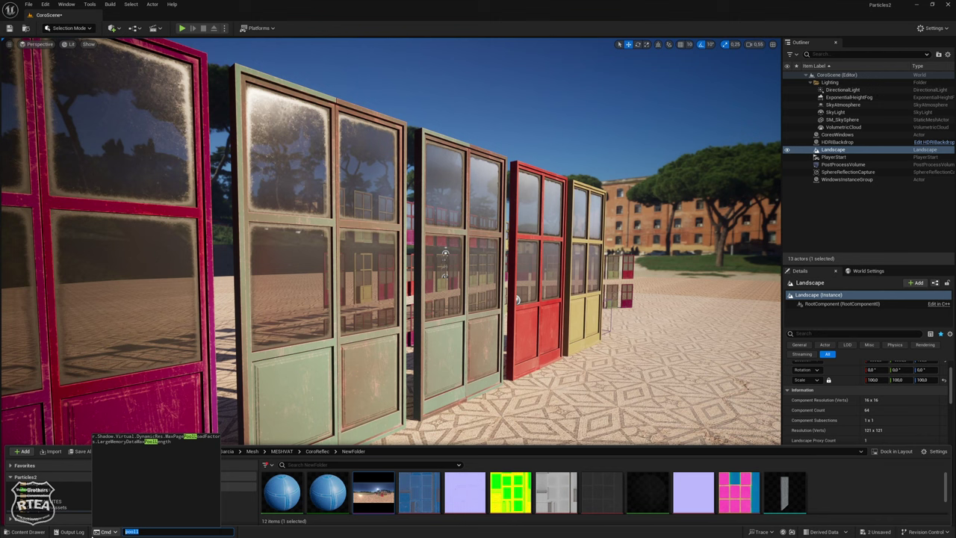
type("streamp")
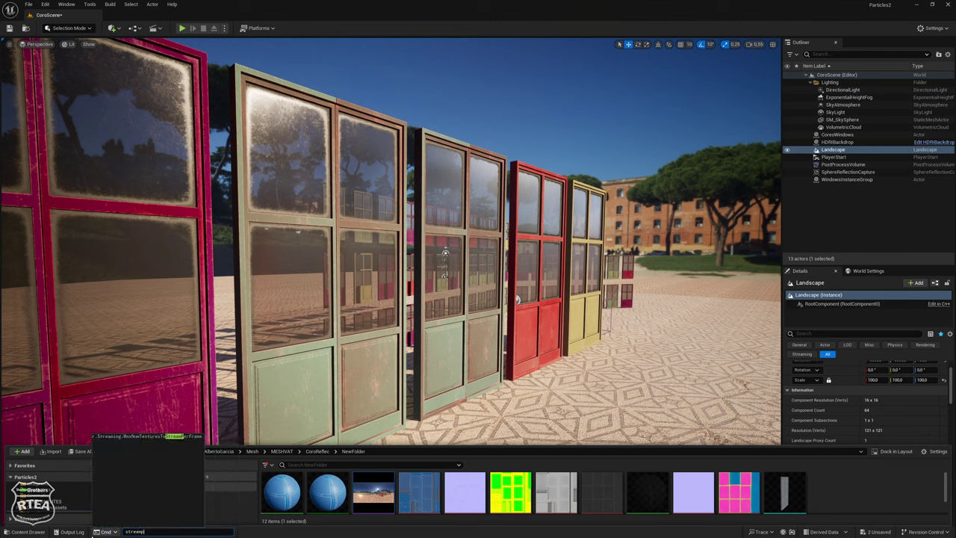
type("oo")
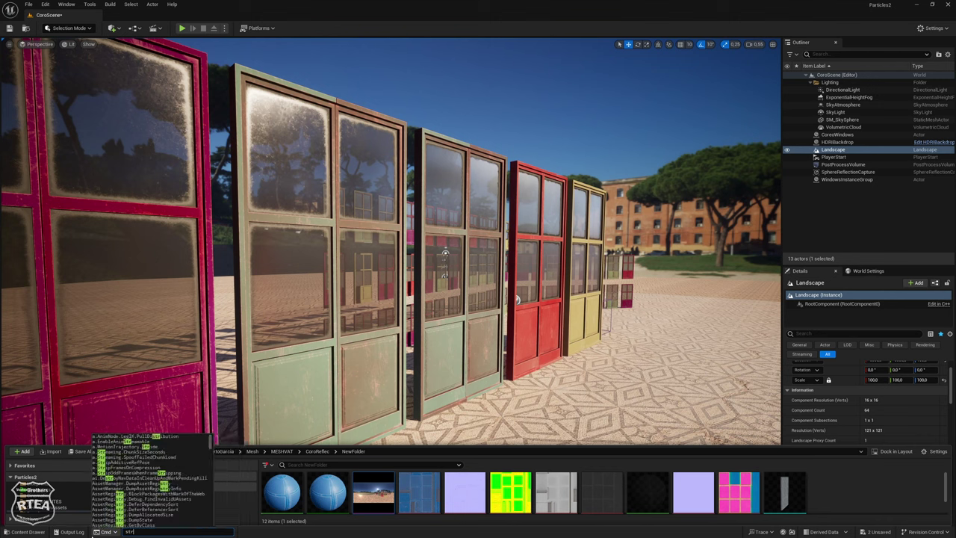
key("BackSpace")
key("BackSpace")
key("BackSpace")
type("pool")
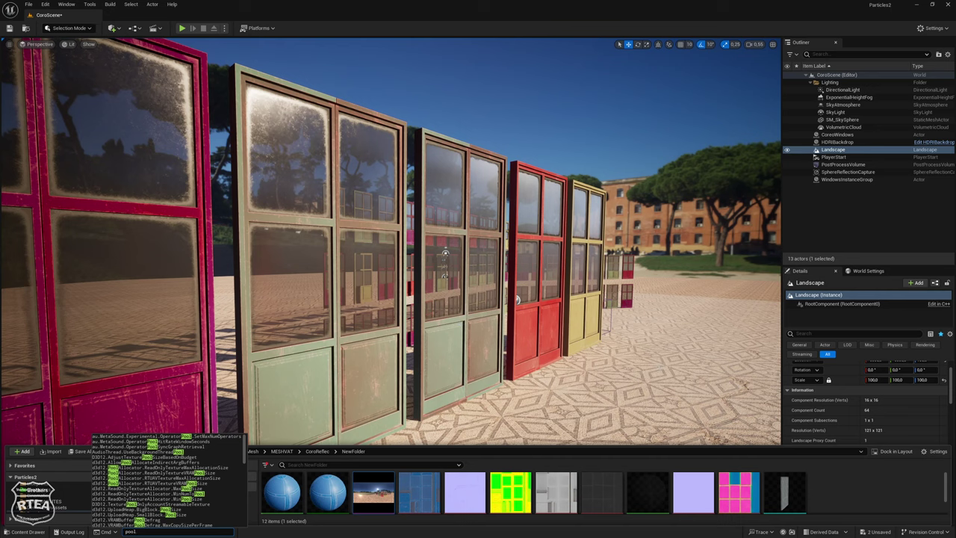
key("ctrl+space")
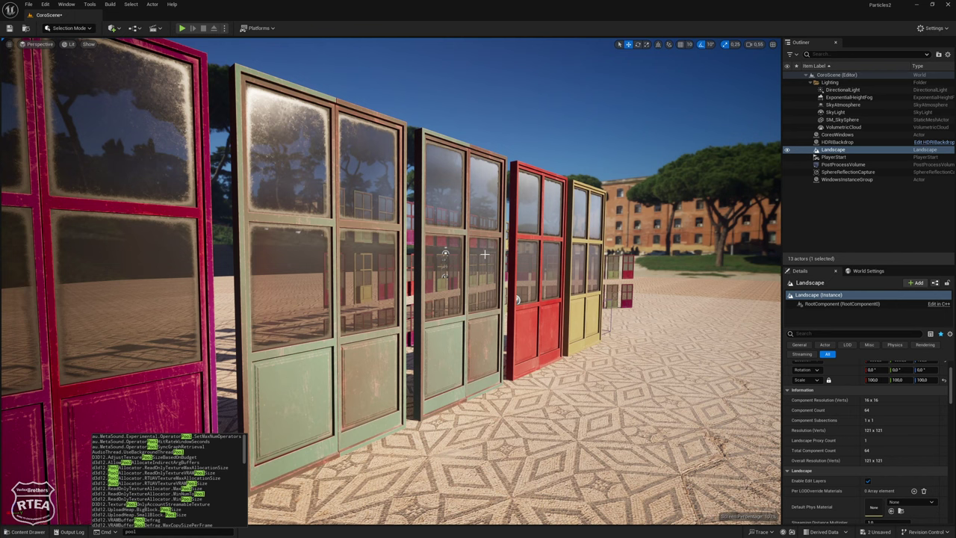
right_click_drag(484, 255, 404, 313)
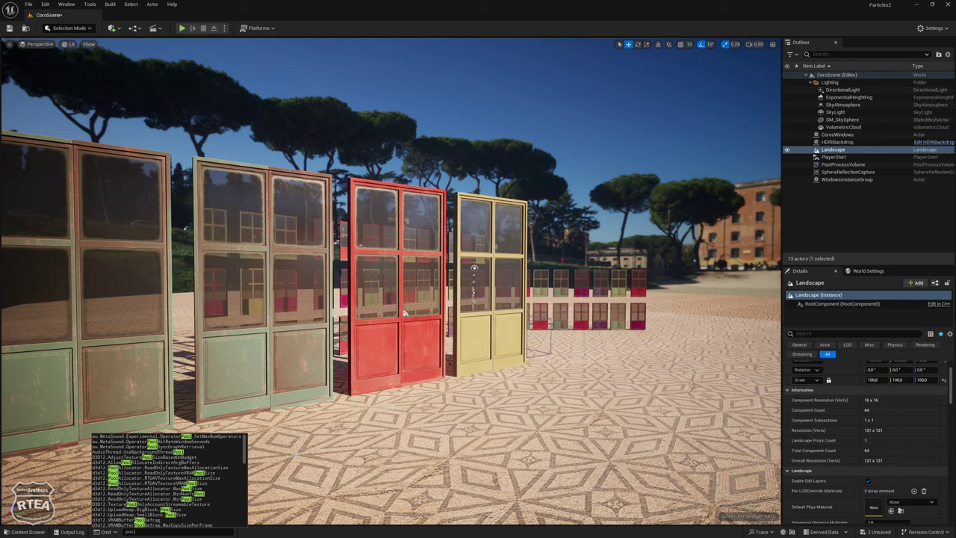
double_click(132, 531)
key("Escape")
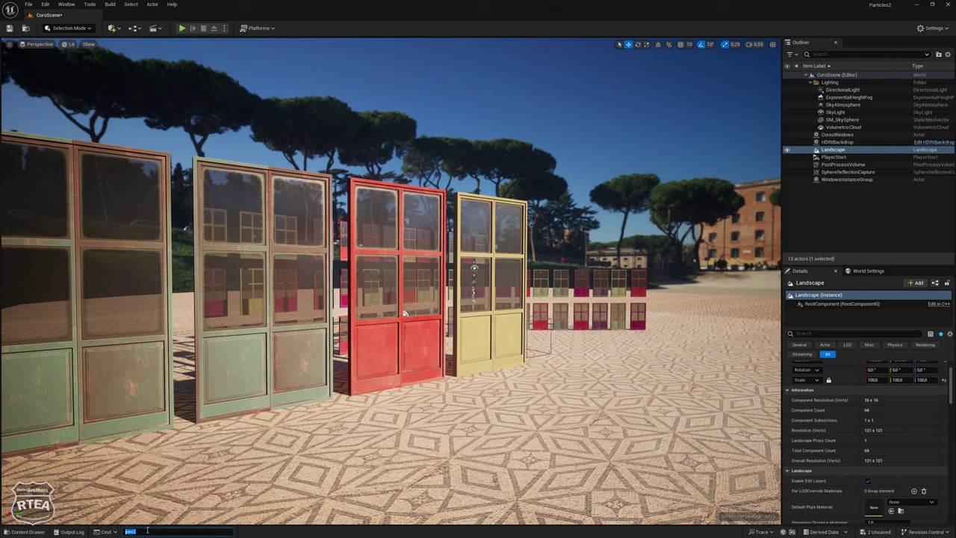
key("BackSpace")
mouse_move(277, 421)
right_mouse_down()
mouse_move(254, 419)
mouse_move(313, 419)
mouse_move(284, 420)
right_mouse_up()
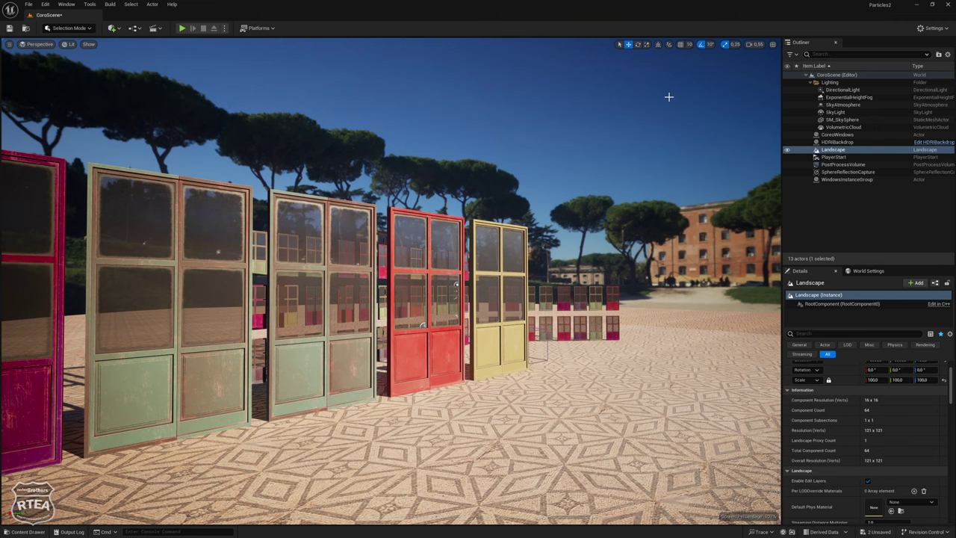
Restore the editor to a smaller window and make the content drawer taller
left_click(931, 4)
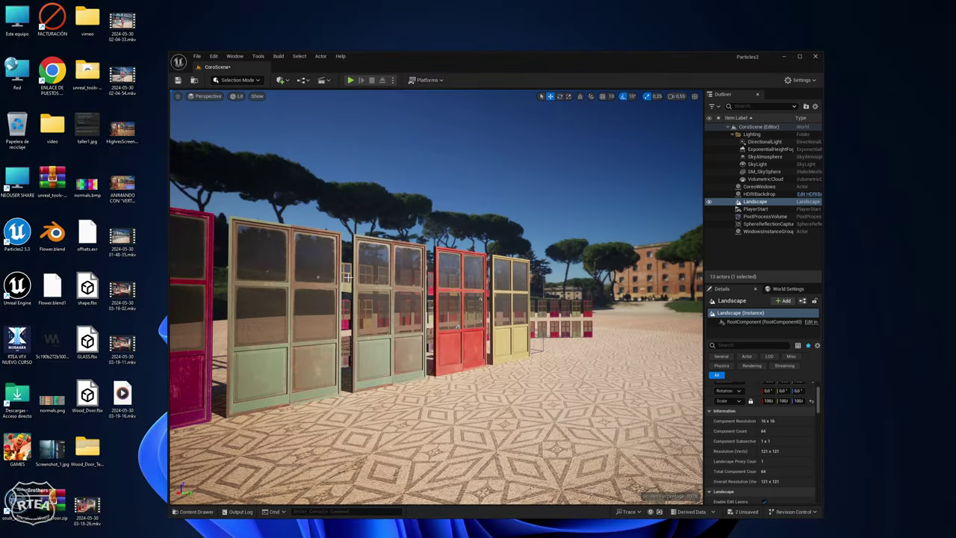
key("ctrl+space")
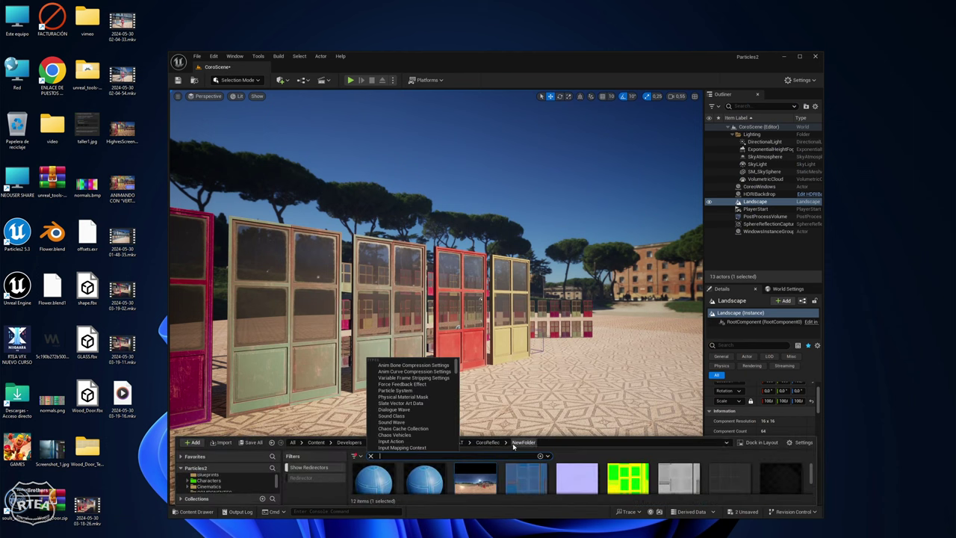
left_click_drag(512, 439, 510, 374)
Step engine scalability through High, Medium, Low and Epic, finishing on Cinematic
left_click(816, 107)
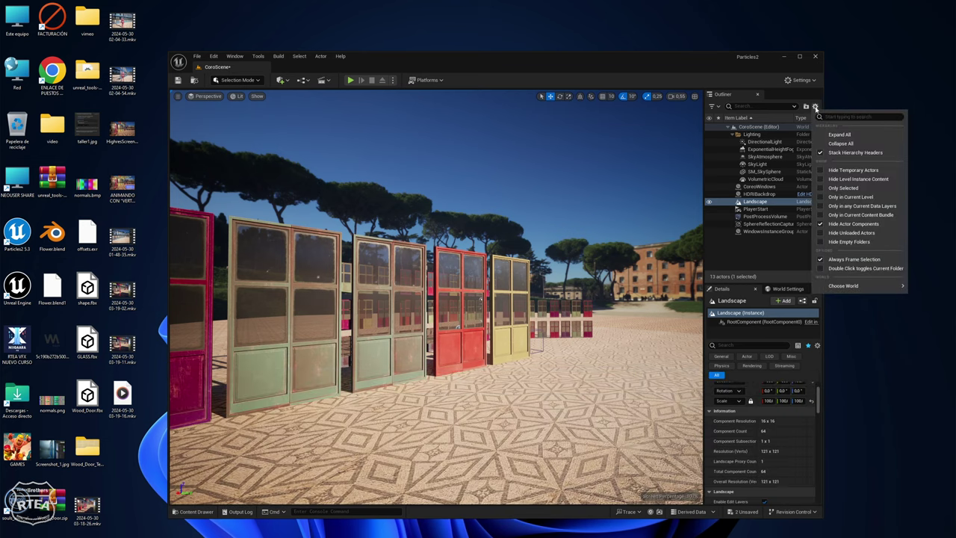
left_click(803, 89)
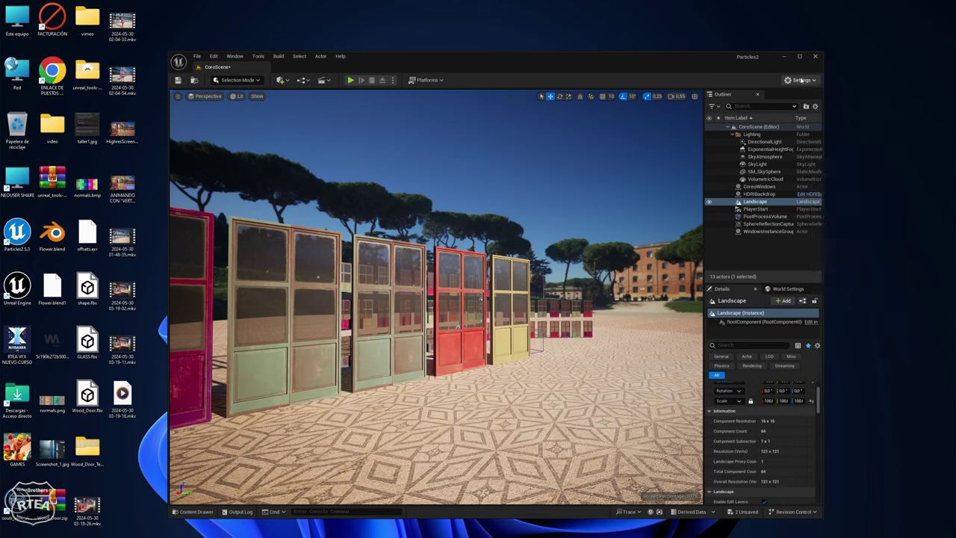
left_click(801, 80)
mouse_move(817, 217)
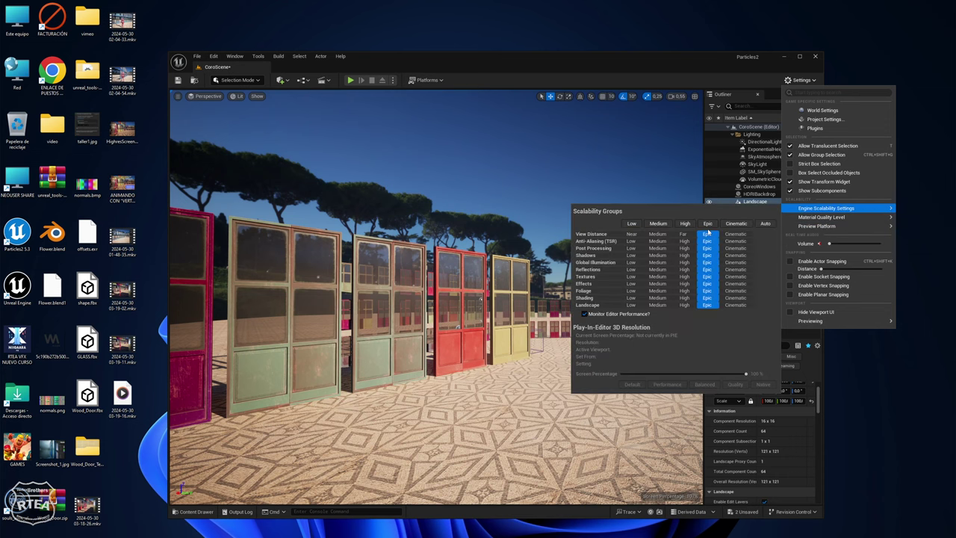
left_click(684, 224)
left_click(657, 224)
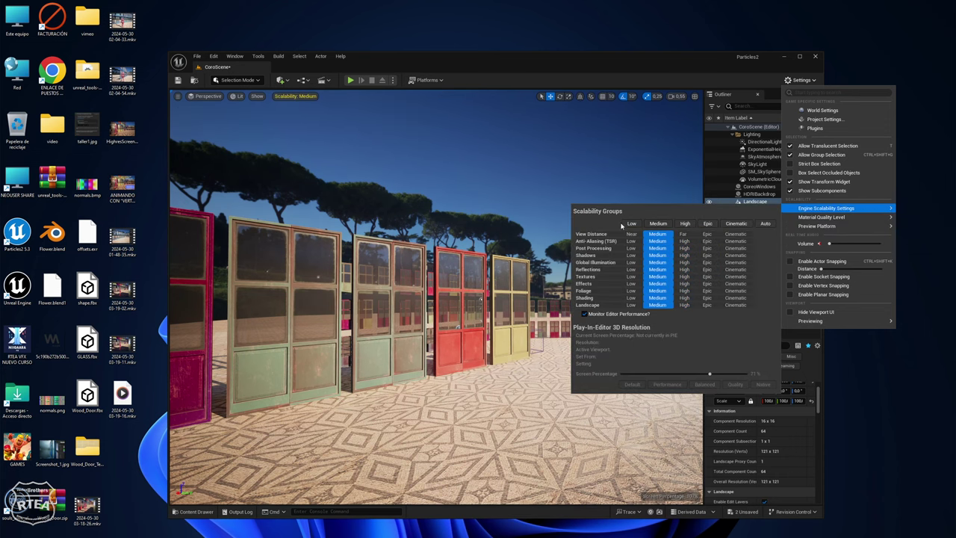
left_click(631, 224)
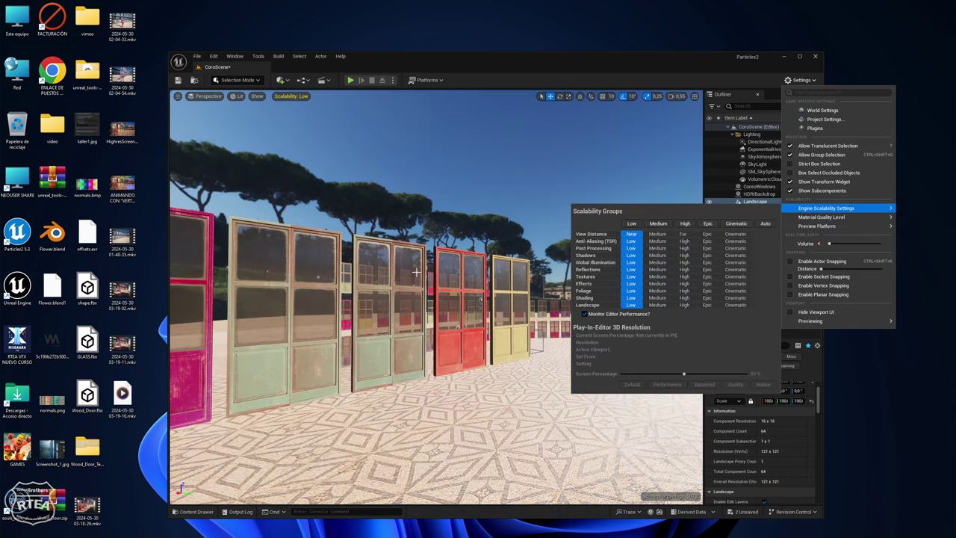
left_click(672, 224)
left_click(684, 224)
left_click(707, 224)
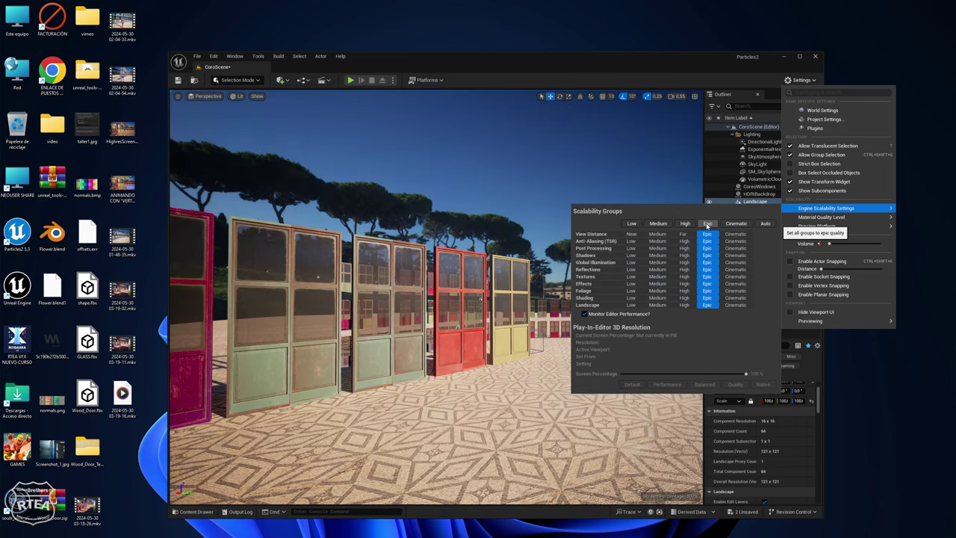
left_click(735, 223)
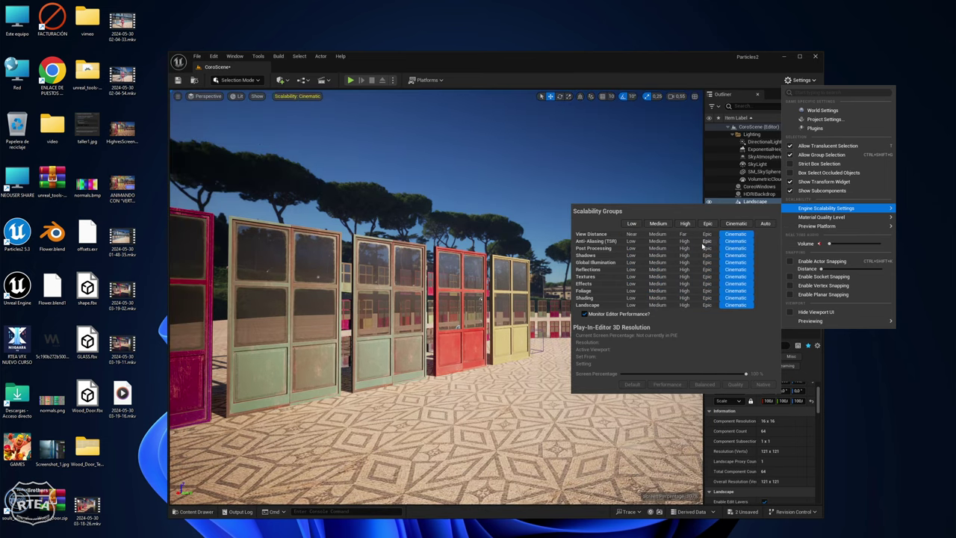
left_click(651, 174)
mouse_move(387, 369)
right_mouse_down()
mouse_move(485, 344)
mouse_move(519, 360)
mouse_move(317, 369)
right_mouse_up()
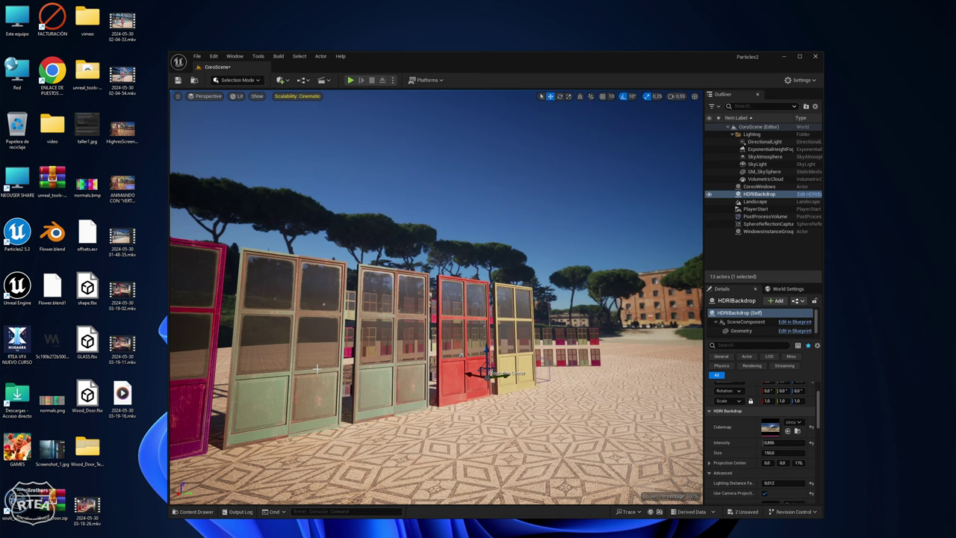
Reveal the T_CubeScene_Tex texture's file in File Explorer
key("ctrl+space")
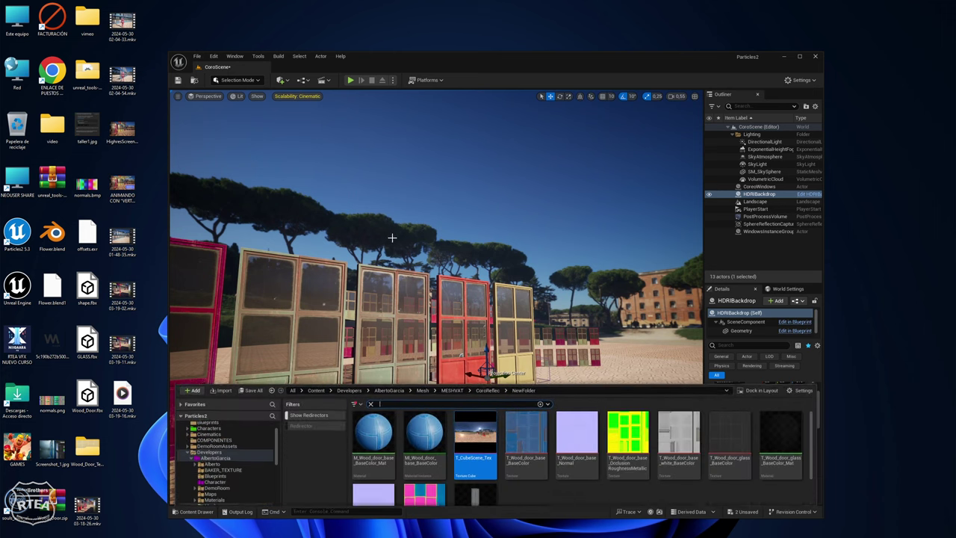
left_click(460, 429)
right_click(461, 429)
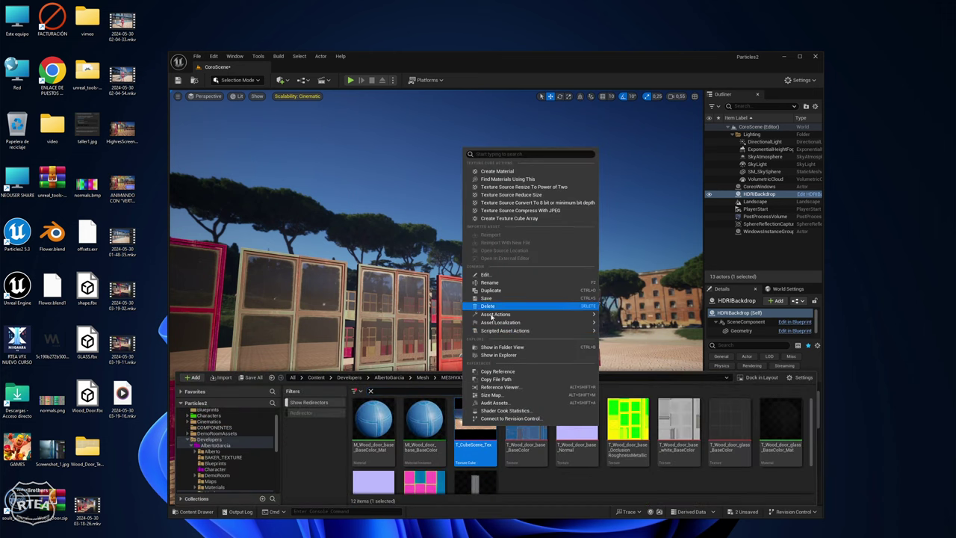
mouse_move(495, 314)
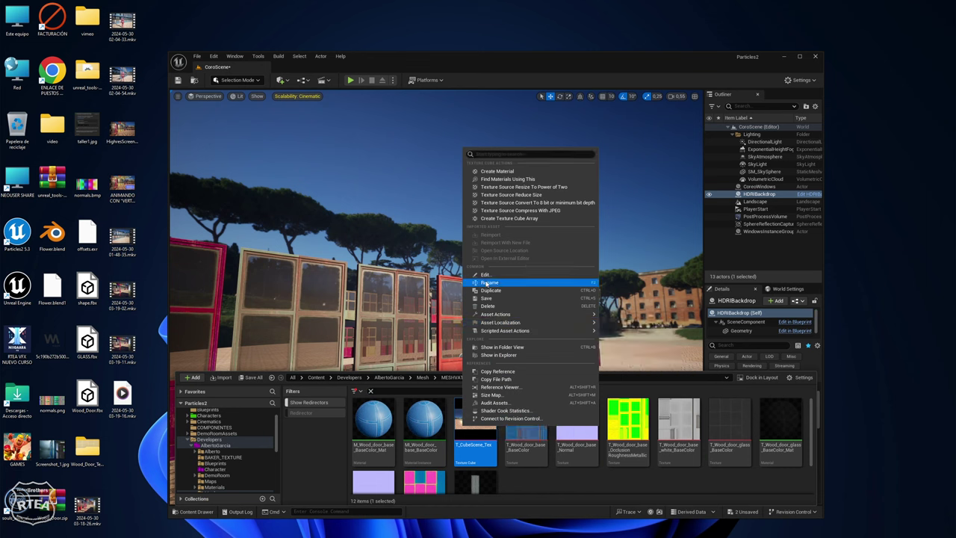
left_click(494, 356)
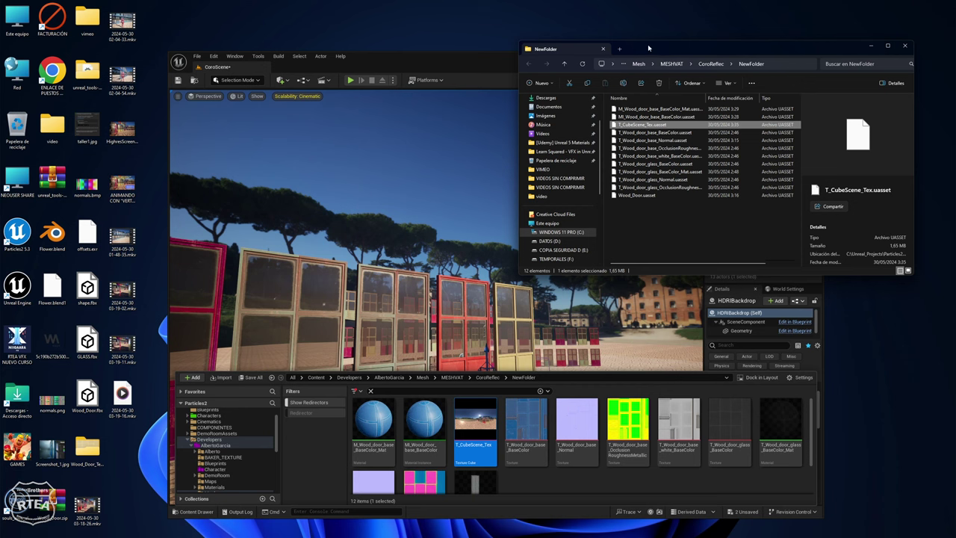
left_click_drag(648, 48, 572, 121)
Go up to the project root, enter Config, and open DefaultEngine.ini as text
left_click(487, 137)
left_click(487, 137)
left_click(487, 138)
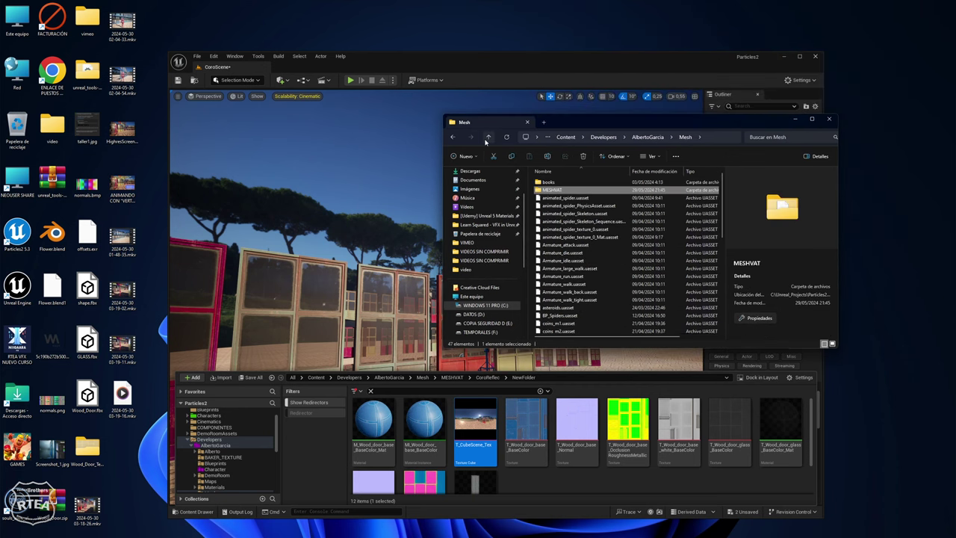
left_click(487, 138)
left_click(486, 137)
left_click(487, 137)
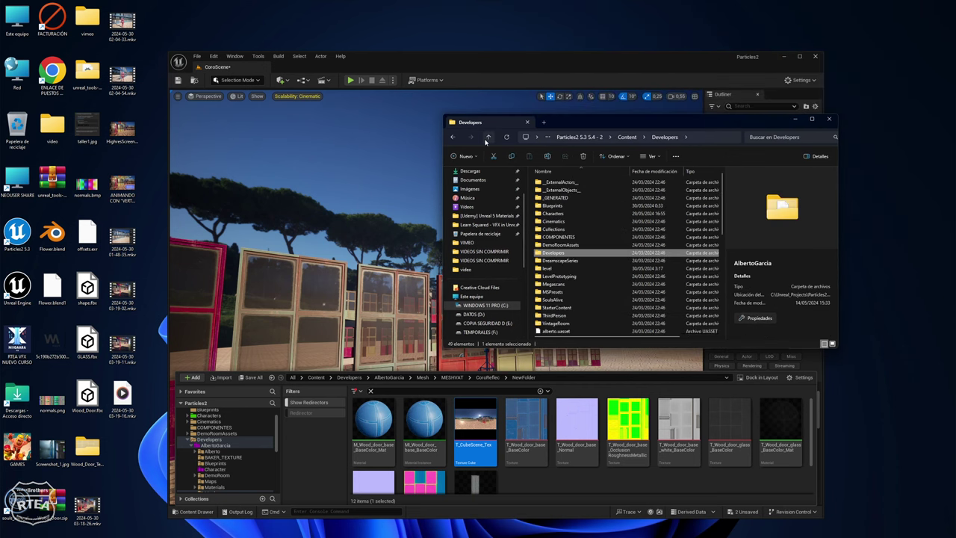
left_click(487, 138)
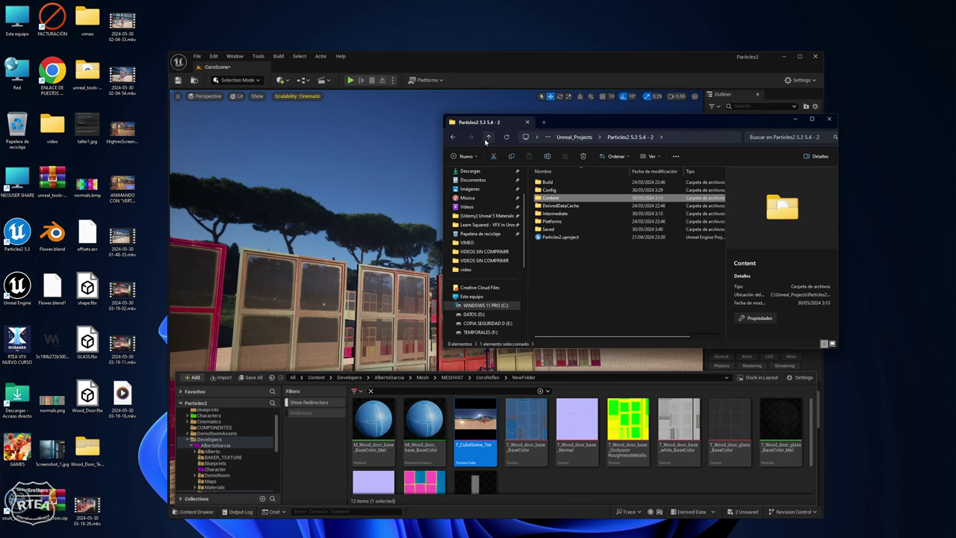
double_click(547, 190)
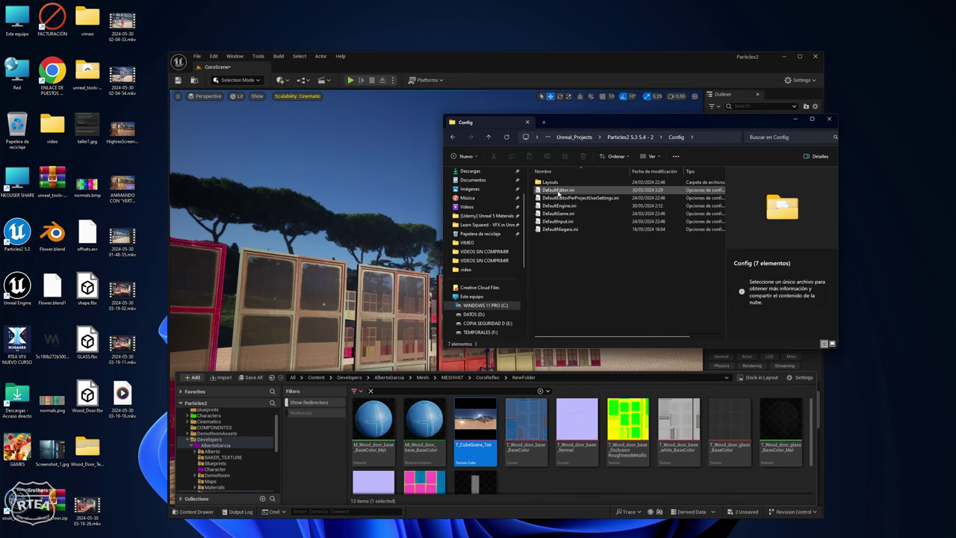
left_click(558, 206)
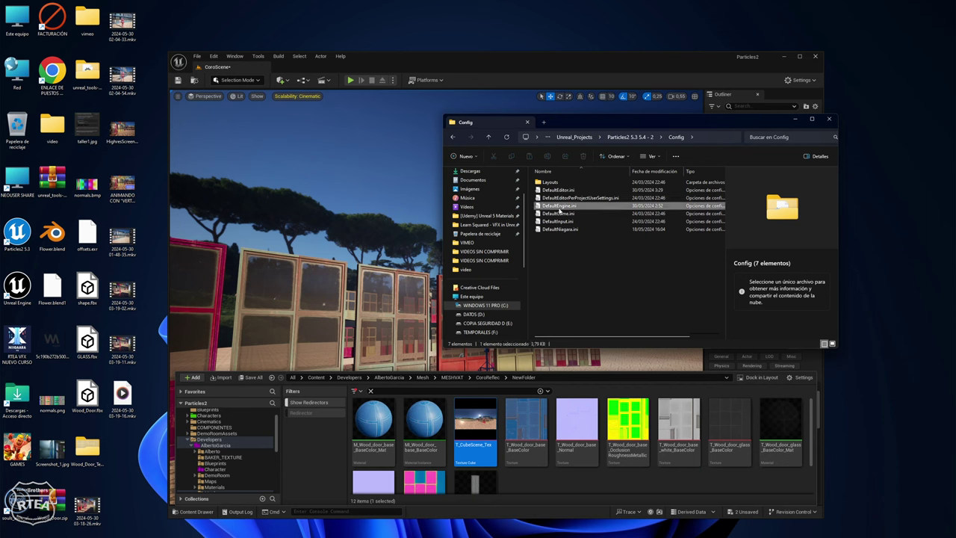
double_click(559, 207)
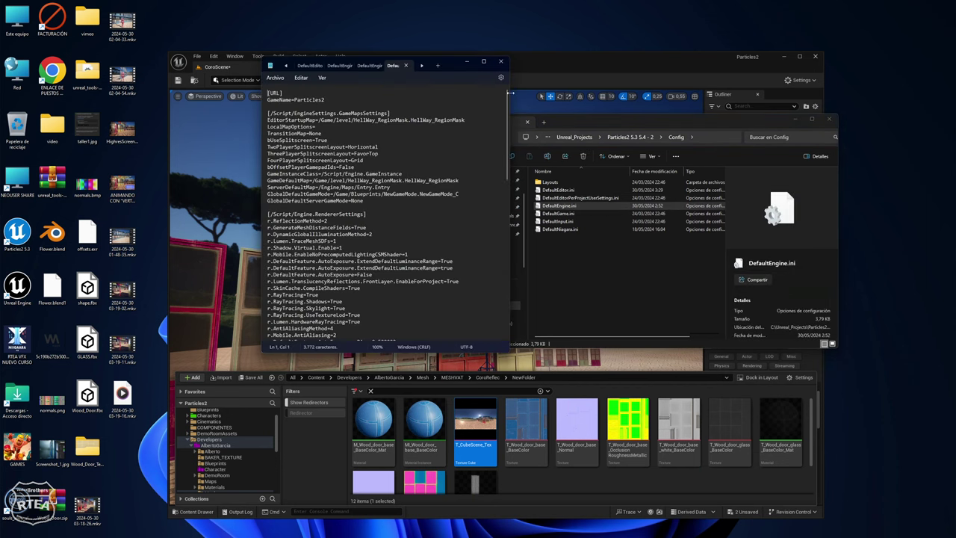
Widen Notepad and search DefaultEngine.ini for 'pool', then 'stream'
left_click_drag(508, 92, 797, 92)
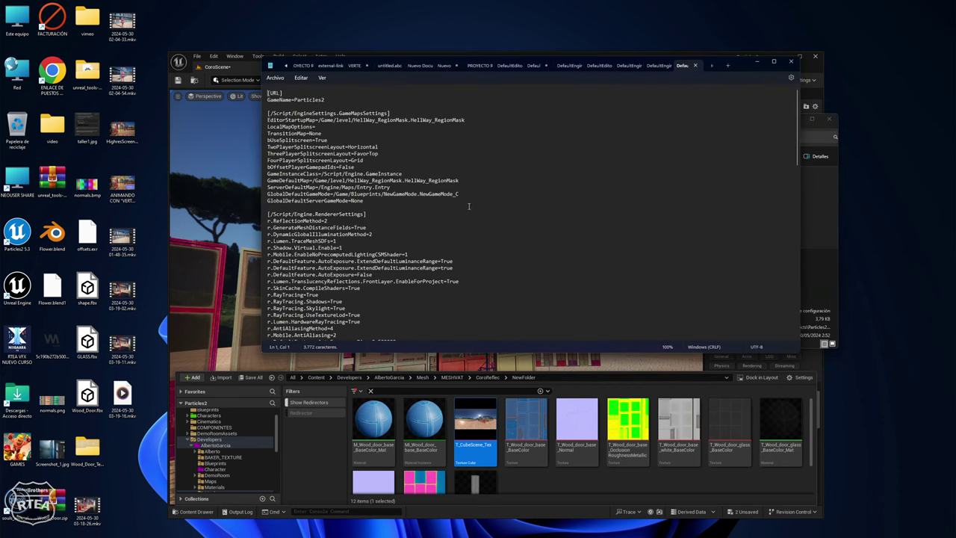
key("ctrl+f")
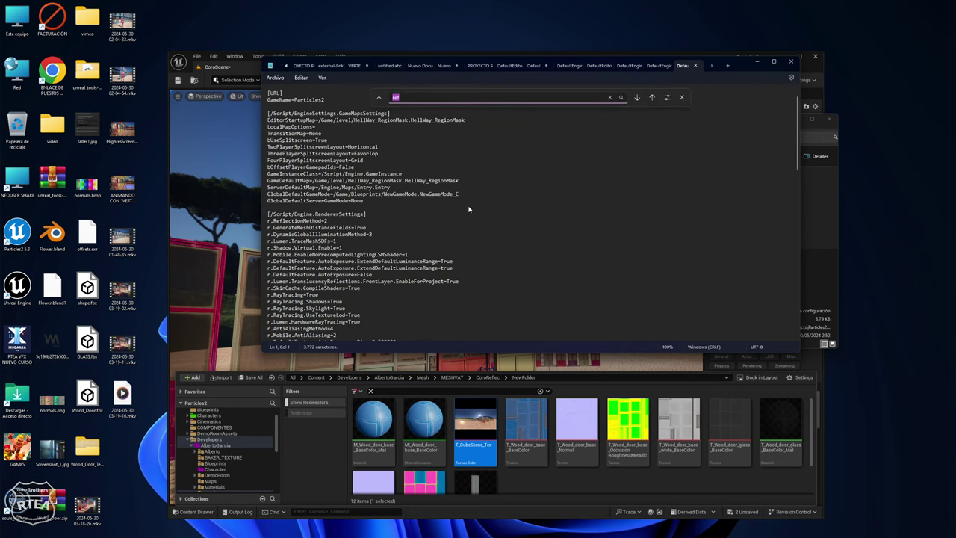
type("pool")
key("Return")
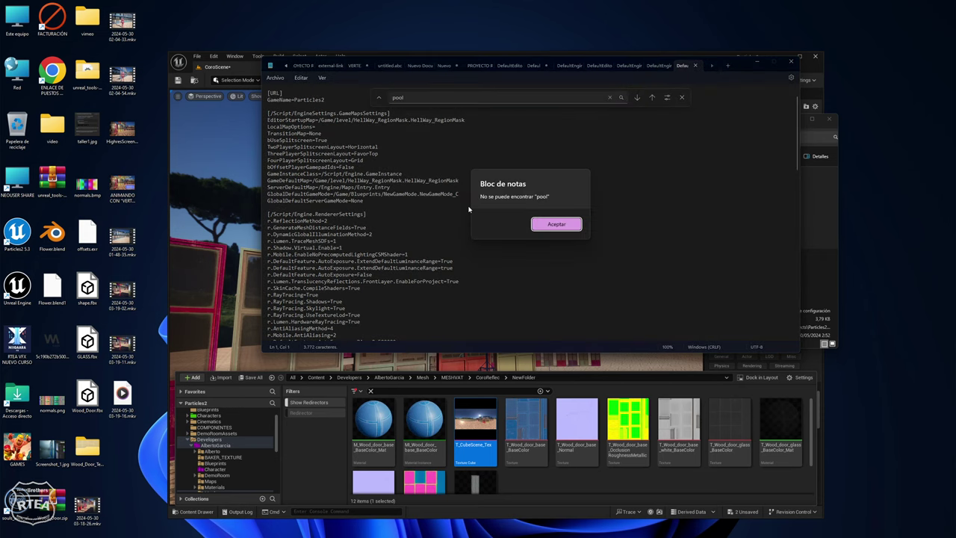
key("Return")
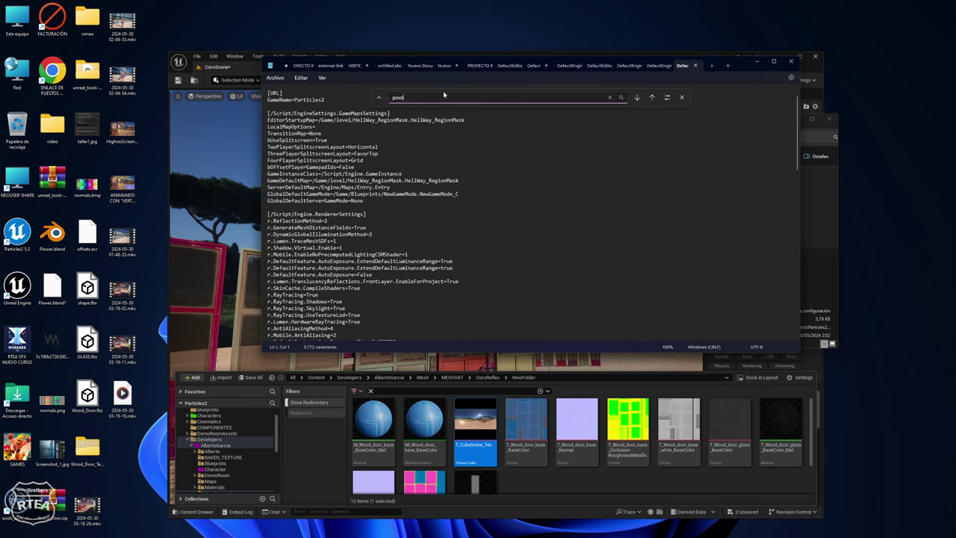
key("ctrl+a")
key("BackSpace")
key("Return")
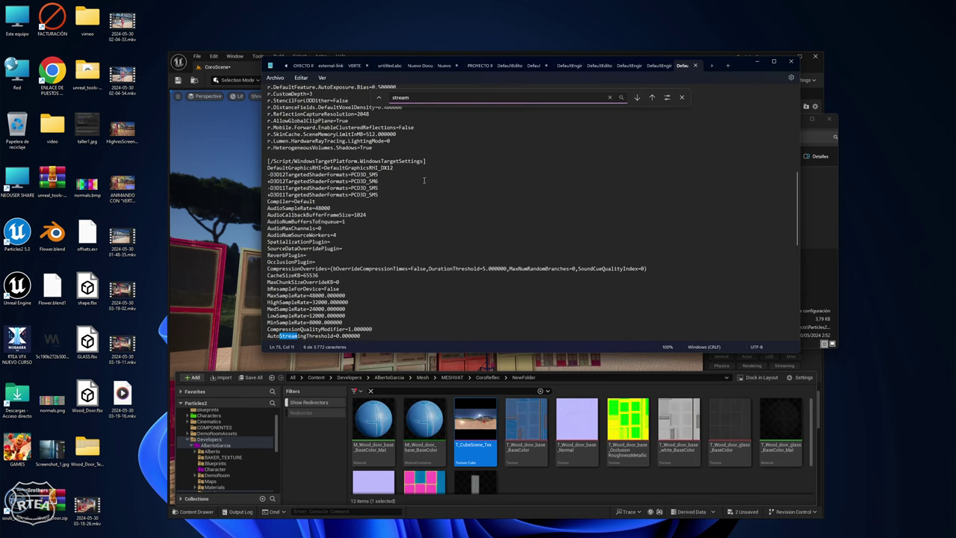
Find the reflection capture resolution setting and retype its value
scroll(424, 180, "down", 7)
scroll(321, 234, "down", 3)
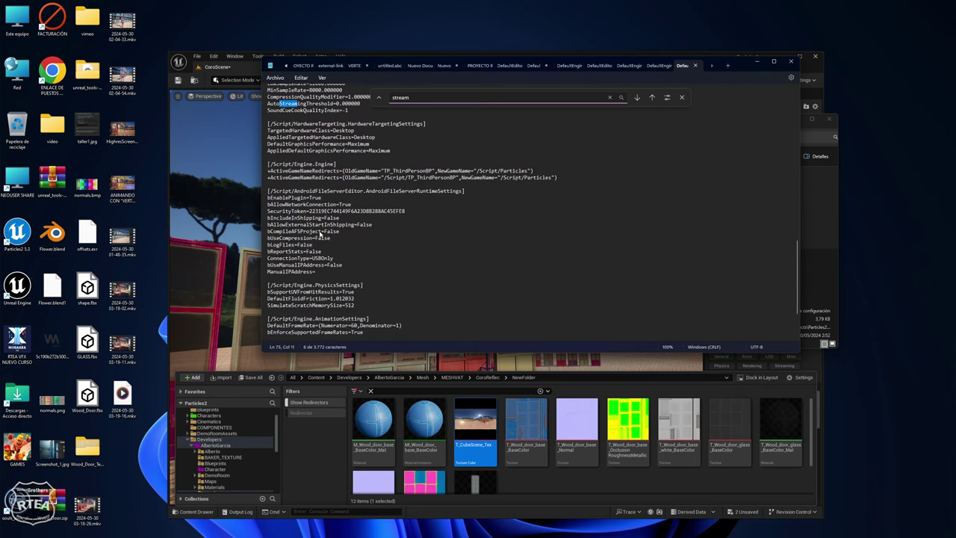
scroll(321, 234, "down", 2)
scroll(321, 228, "up", 3)
scroll(323, 231, "up", 3)
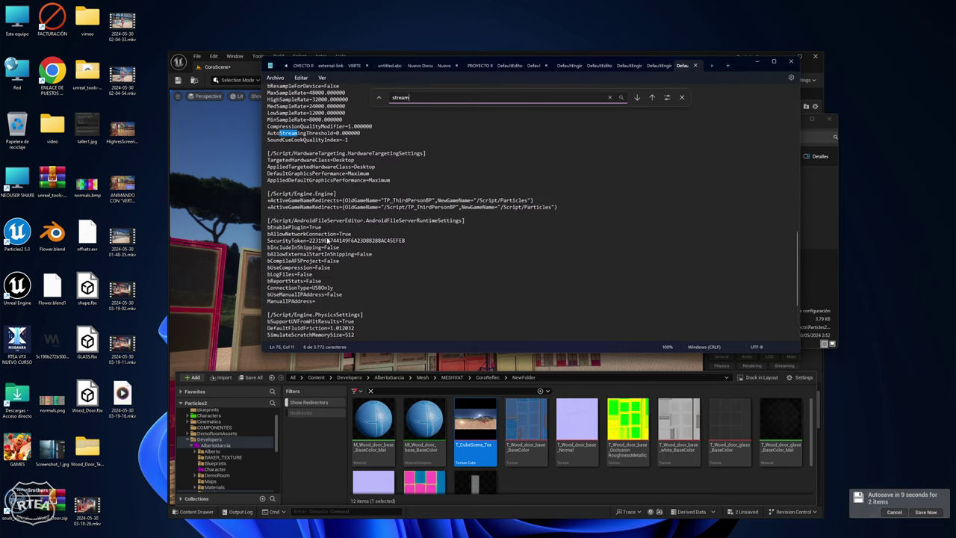
scroll(326, 239, "up", 4)
scroll(325, 238, "up", 2)
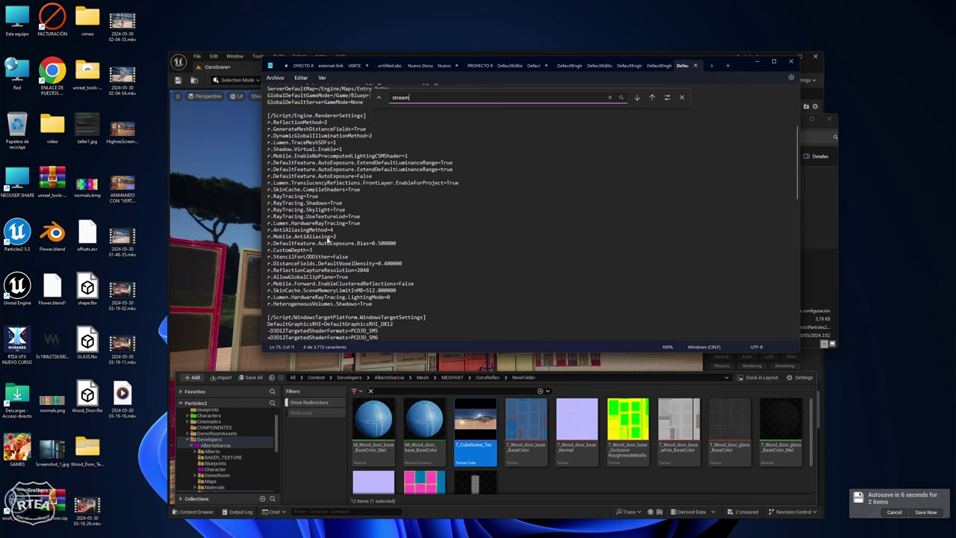
scroll(325, 230, "up", 2)
scroll(325, 222, "up", 2)
scroll(325, 212, "up", 1)
scroll(326, 211, "down", 2)
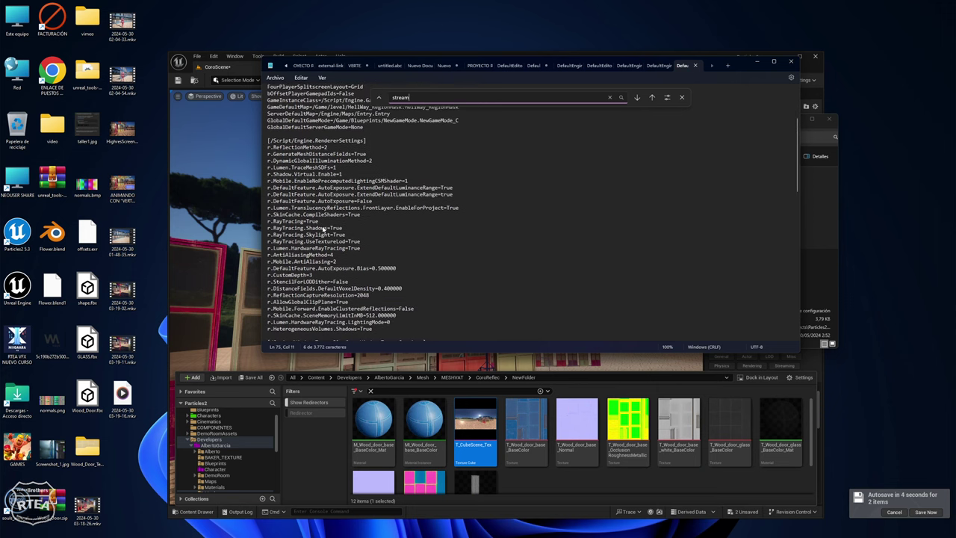
scroll(322, 235, "down", 2)
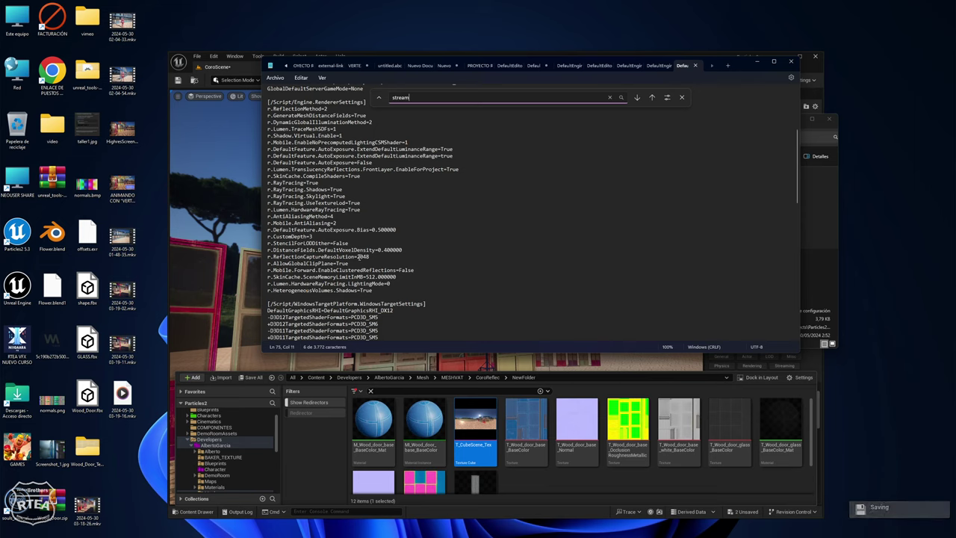
double_click(362, 257)
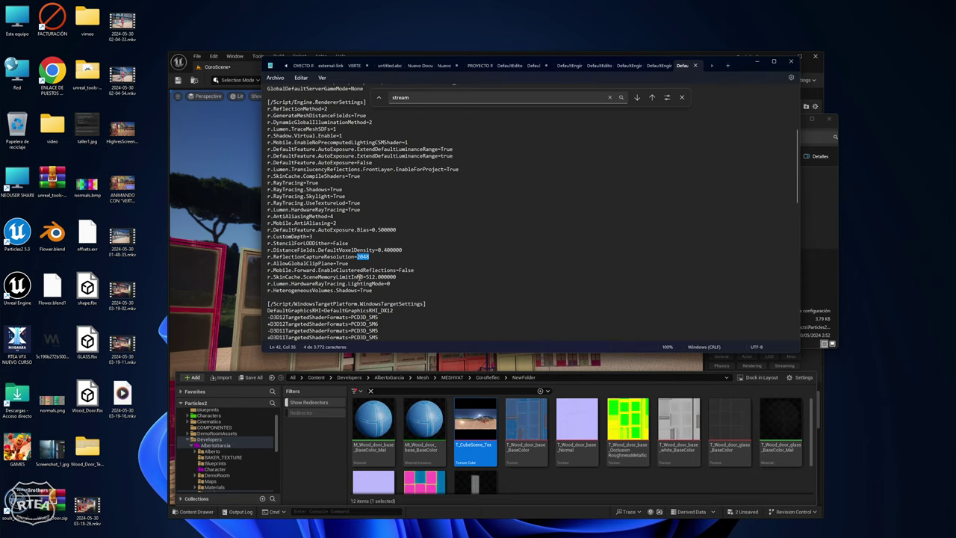
type("512")
key("BackSpace")
key("BackSpace")
type("1024")
Save the edited DefaultEngine.ini and close Notepad
left_click(229, 63)
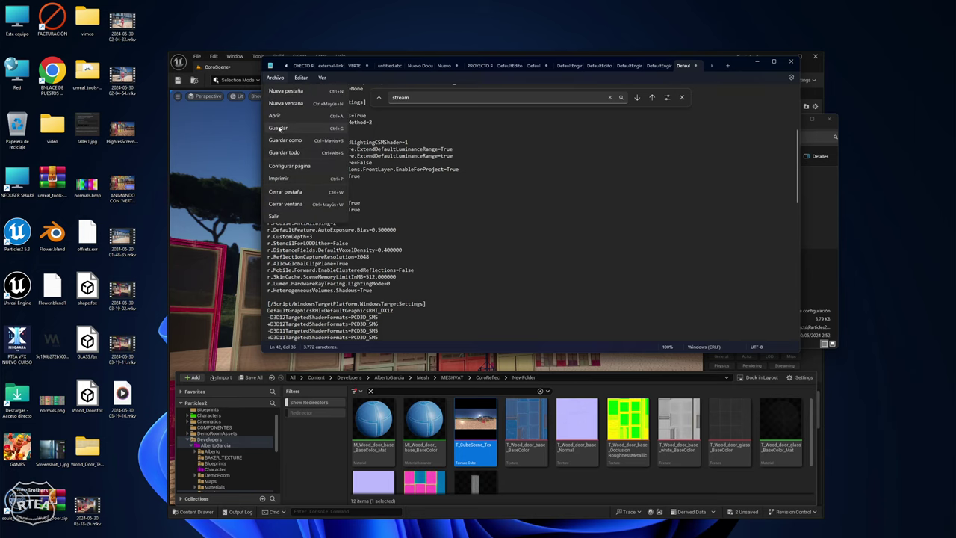
left_click(736, 75)
left_click(791, 61)
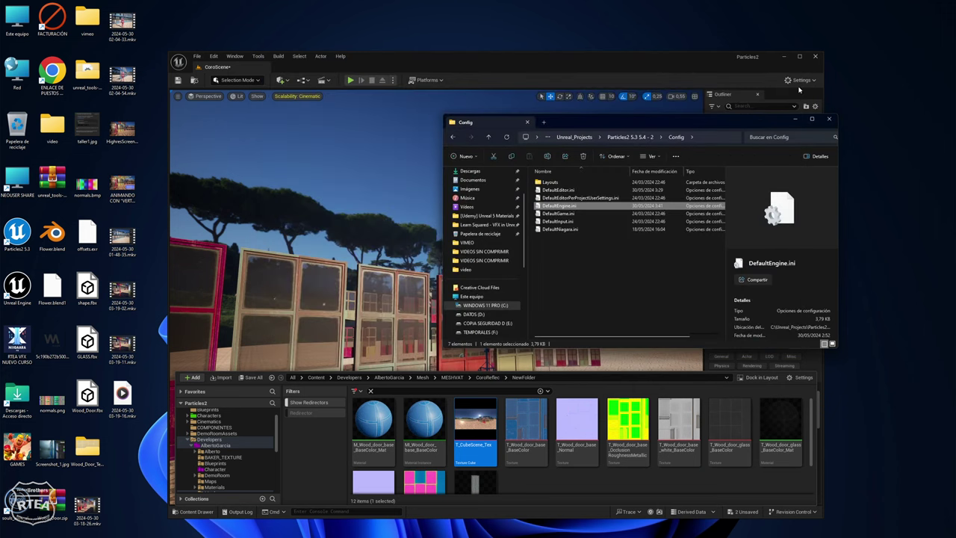
Close the Config folder, maximize the editor, and select CoreoWindows with all doors in view
left_click(828, 119)
left_click(799, 56)
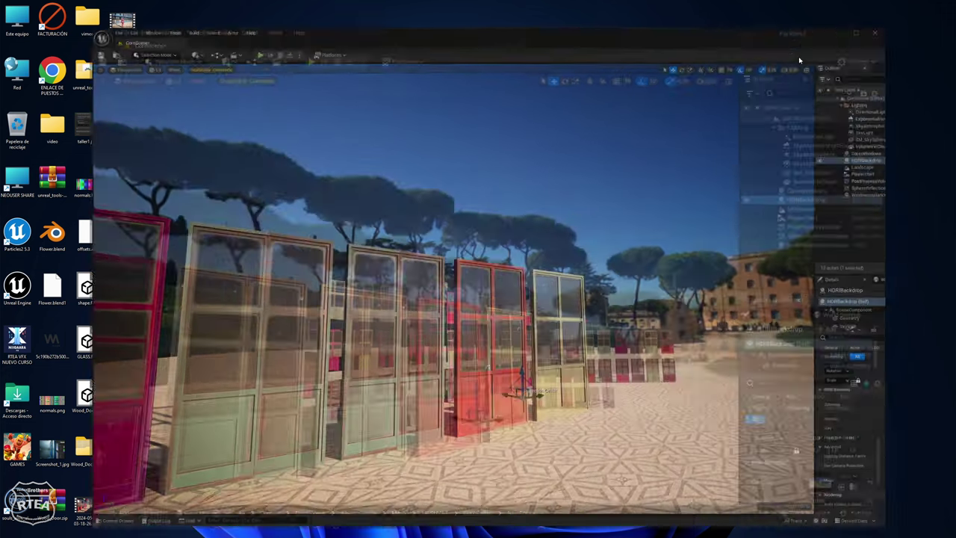
mouse_move(404, 243)
right_mouse_down()
mouse_move(448, 246)
mouse_move(400, 251)
right_mouse_up()
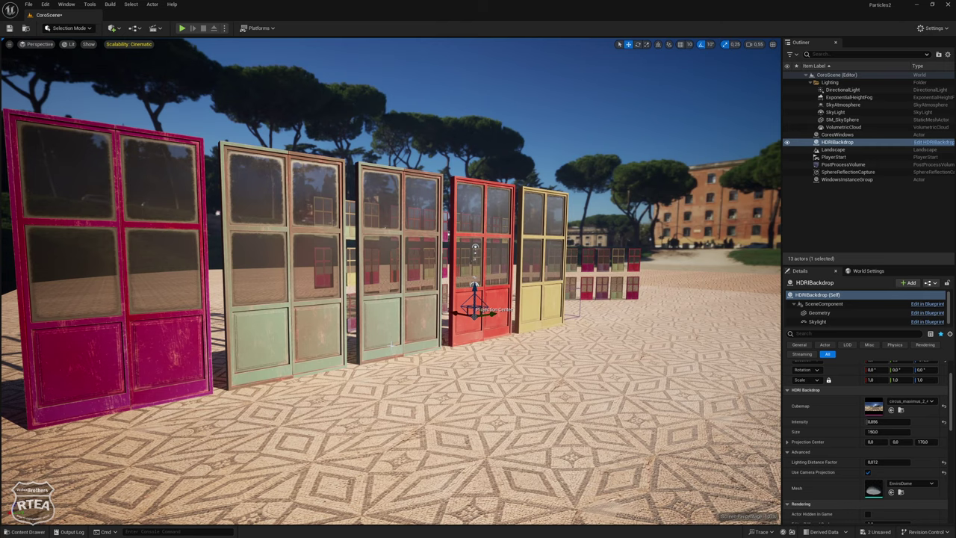
mouse_move(475, 247)
right_mouse_down()
mouse_move(466, 302)
mouse_move(560, 278)
mouse_move(396, 342)
right_mouse_up()
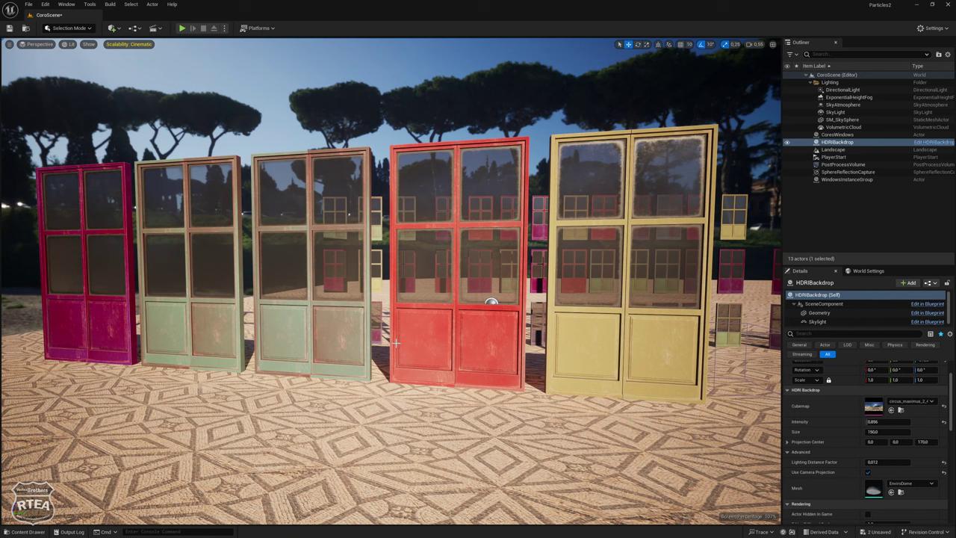
left_click(847, 135)
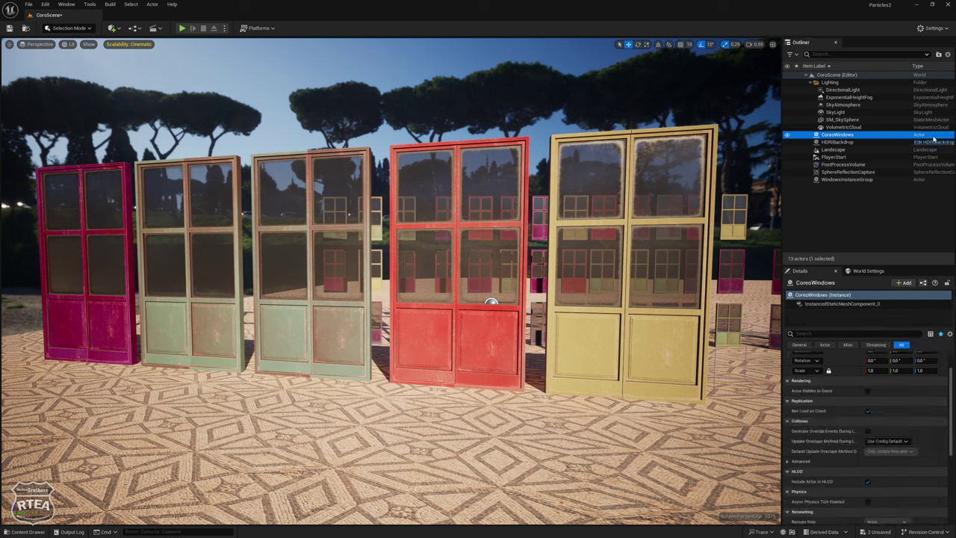
right_click_drag(660, 301, 656, 291)
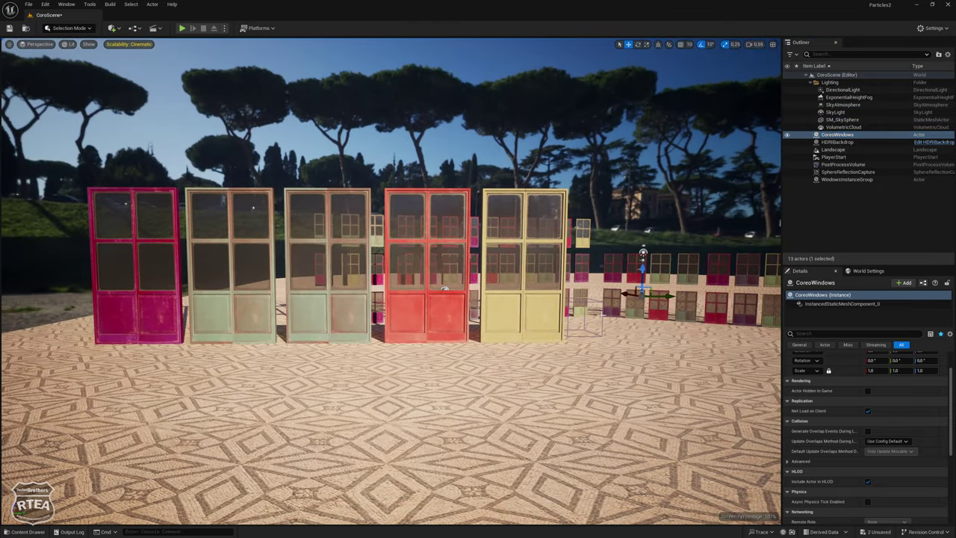
Duplicate the red door into several copies left and right of the row, then play the level
left_click(441, 317)
right_click_drag(440, 316, 494, 231)
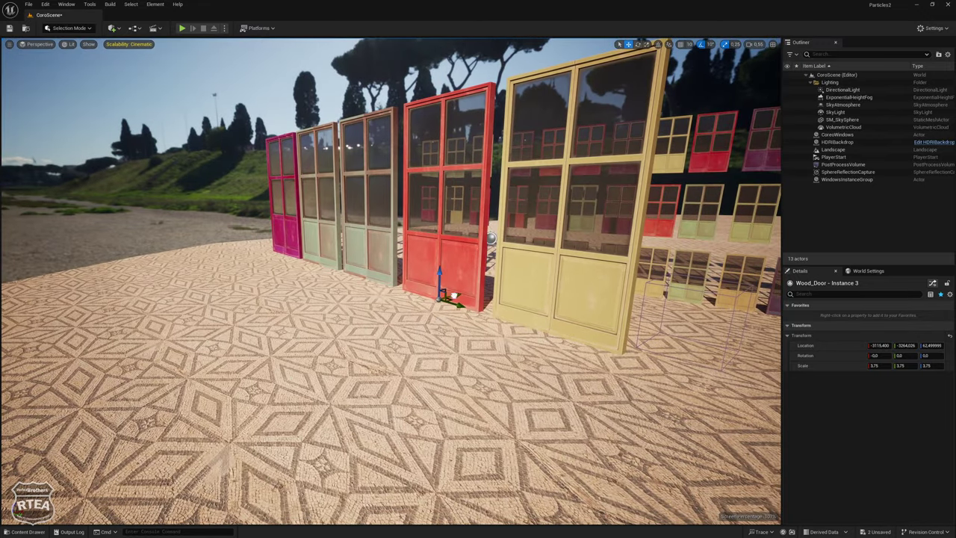
left_click_drag(452, 297, 253, 351, "alt")
mouse_move(254, 351)
right_mouse_down()
mouse_move(277, 329)
mouse_move(263, 351)
right_mouse_up()
left_click_drag(263, 351, 589, 363, "alt")
right_click_drag(590, 363, 567, 351)
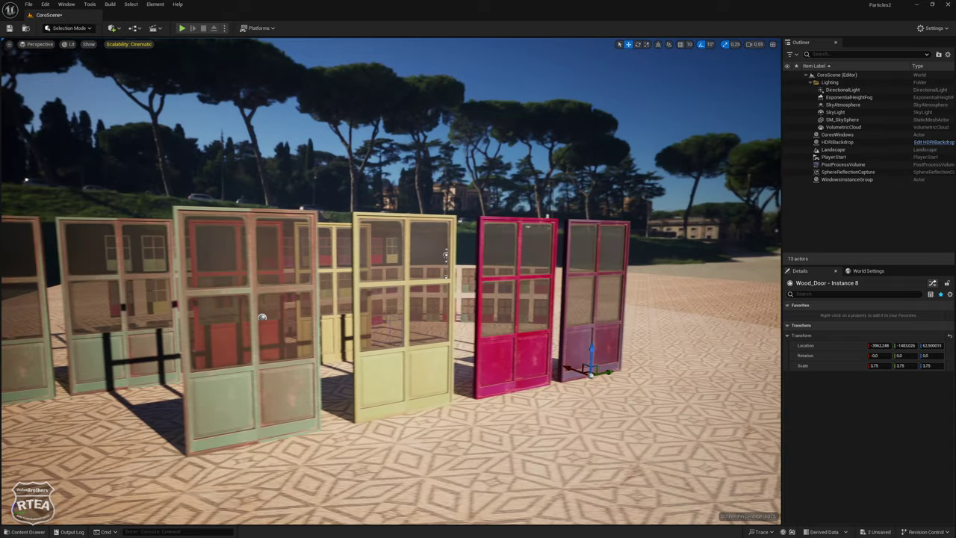
right_click_drag(251, 395, 259, 397)
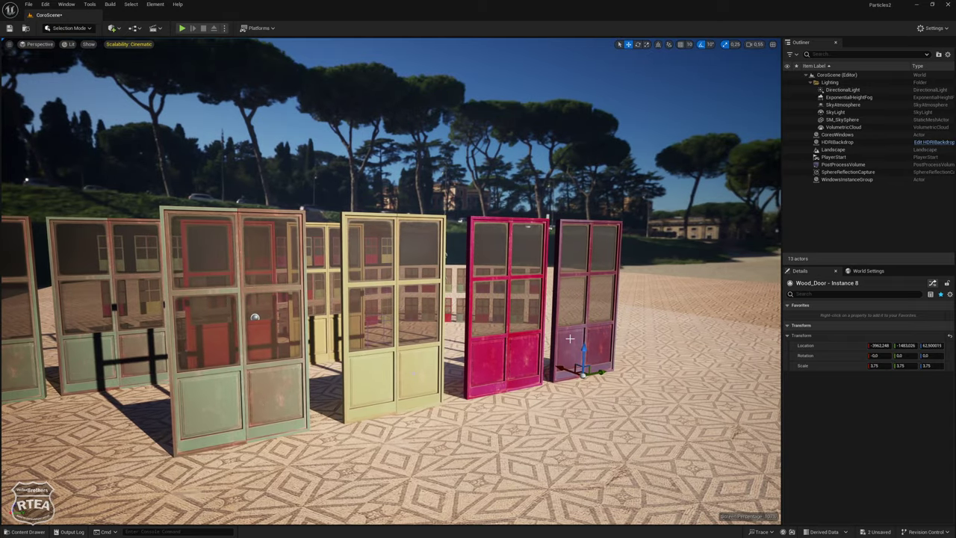
left_click_drag(596, 372, 661, 357, "alt")
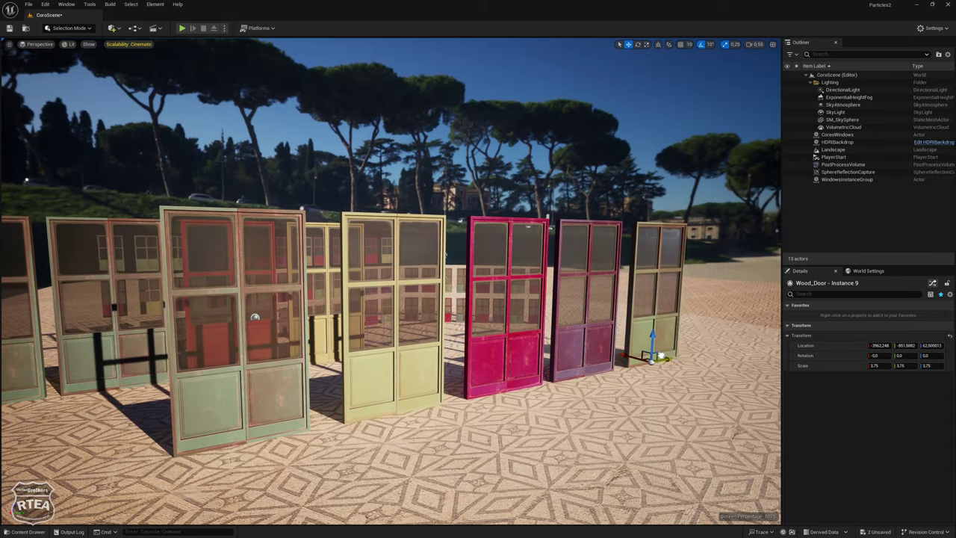
right_click_drag(661, 357, 388, 331)
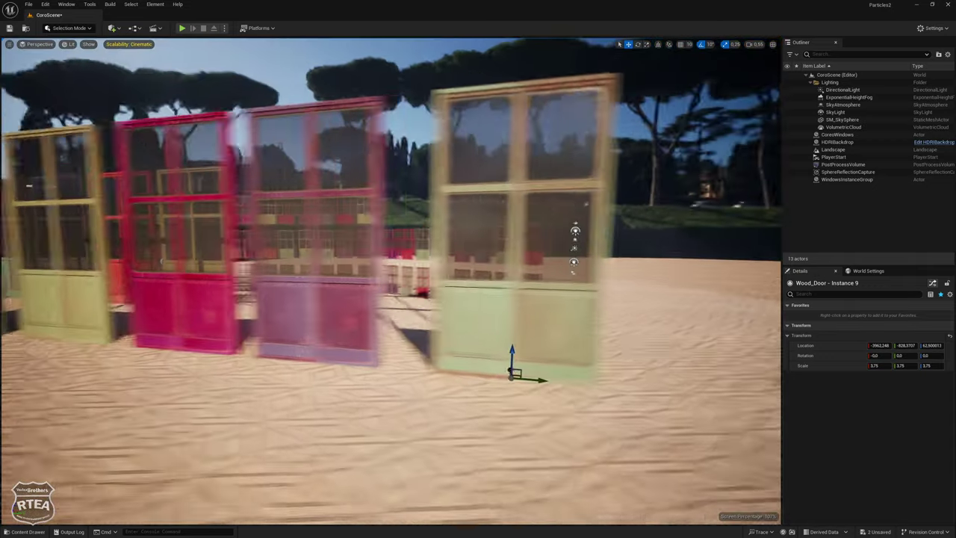
right_click_drag(389, 204, 389, 204)
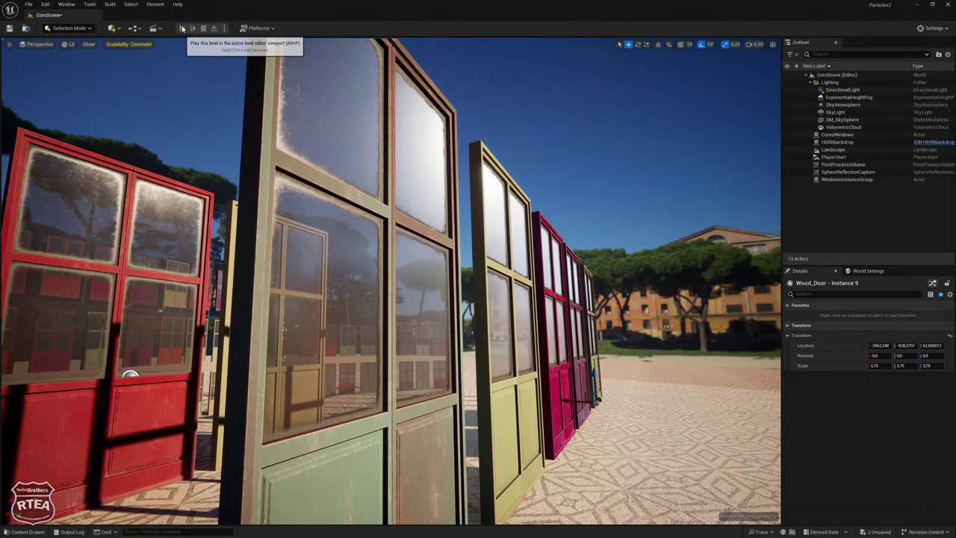
left_click(182, 28)
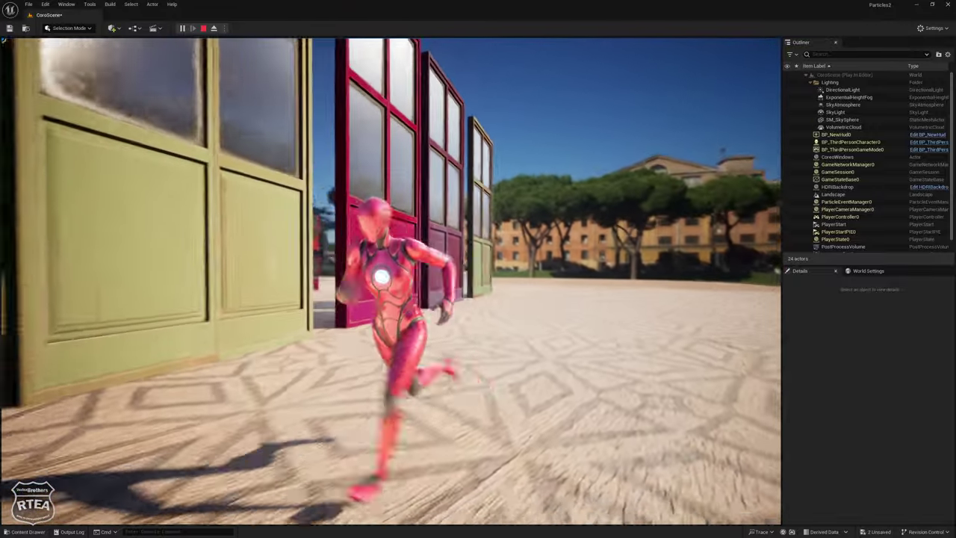
Stop play, fly past the doors, pick a door instance, then select CoreoWindows
key("Escape")
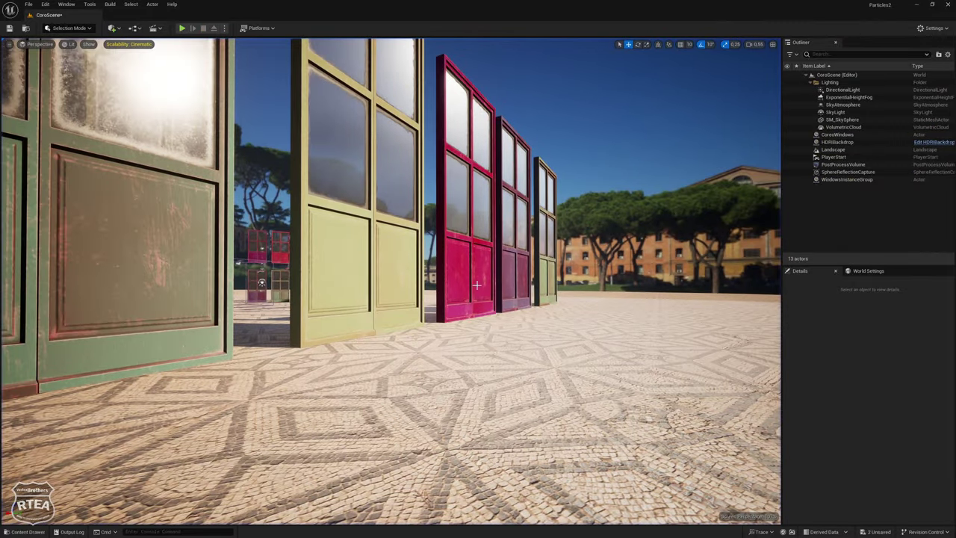
right_click_drag(476, 285, 476, 309)
key("ctrl+space")
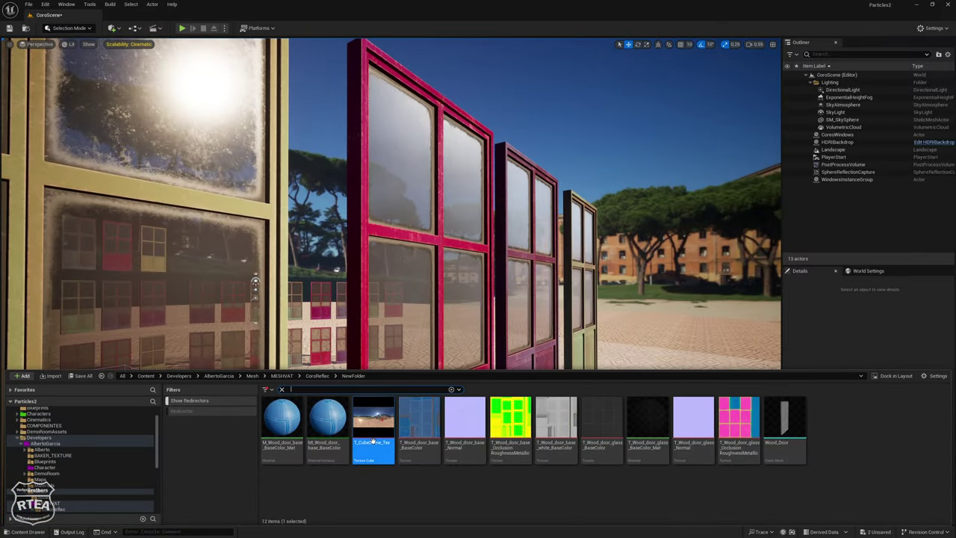
left_click(429, 283)
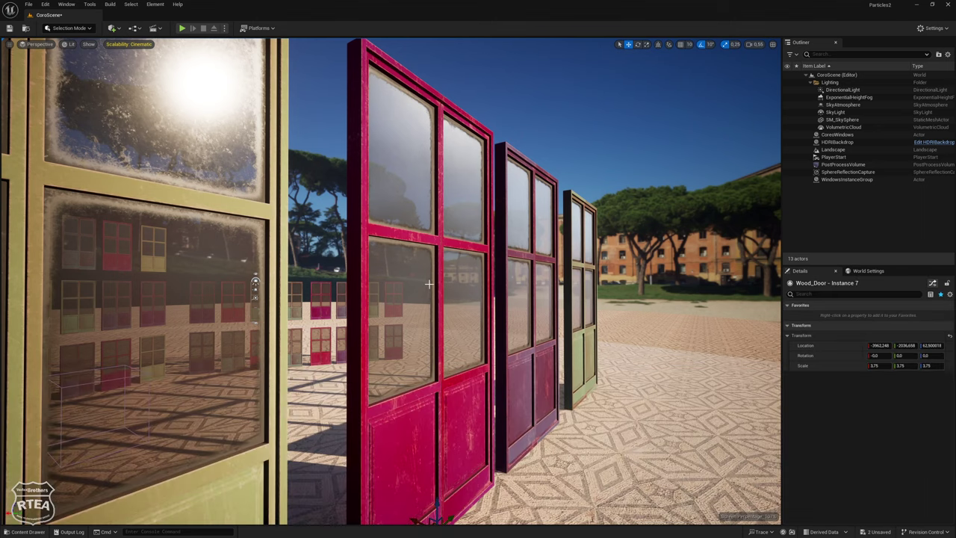
left_click(836, 134)
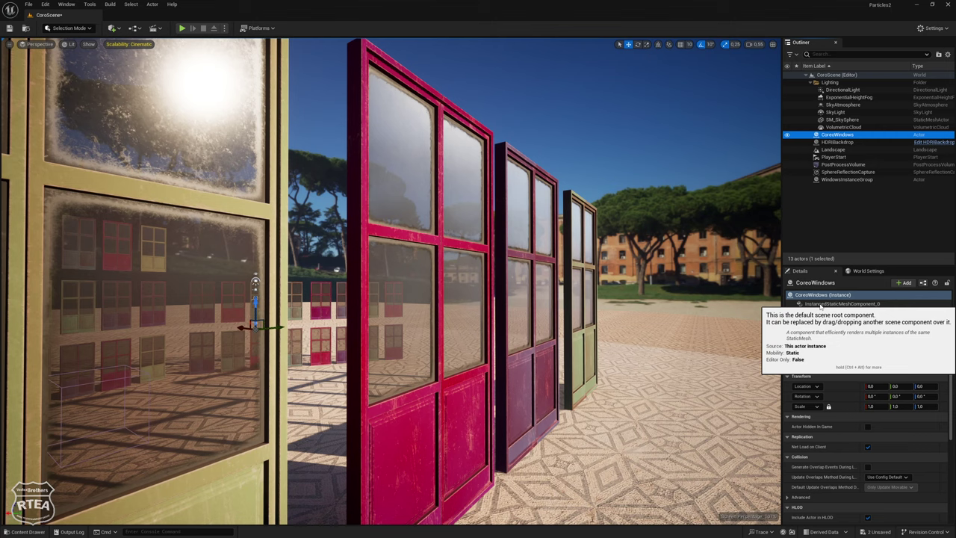
Open the door glass material instance from CoreoWindows' instanced mesh beside the level view
left_click(820, 304)
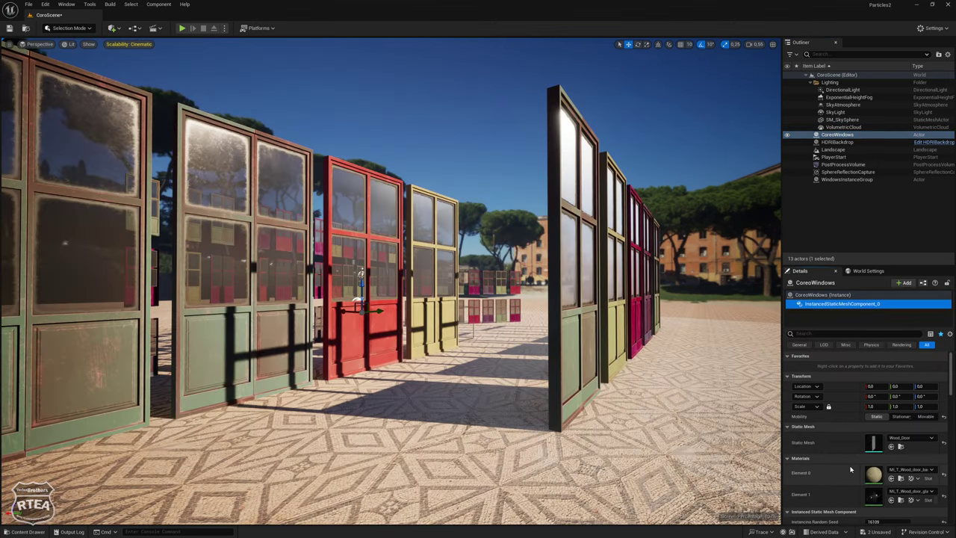
scroll(850, 468, "down", 2)
double_click(877, 451)
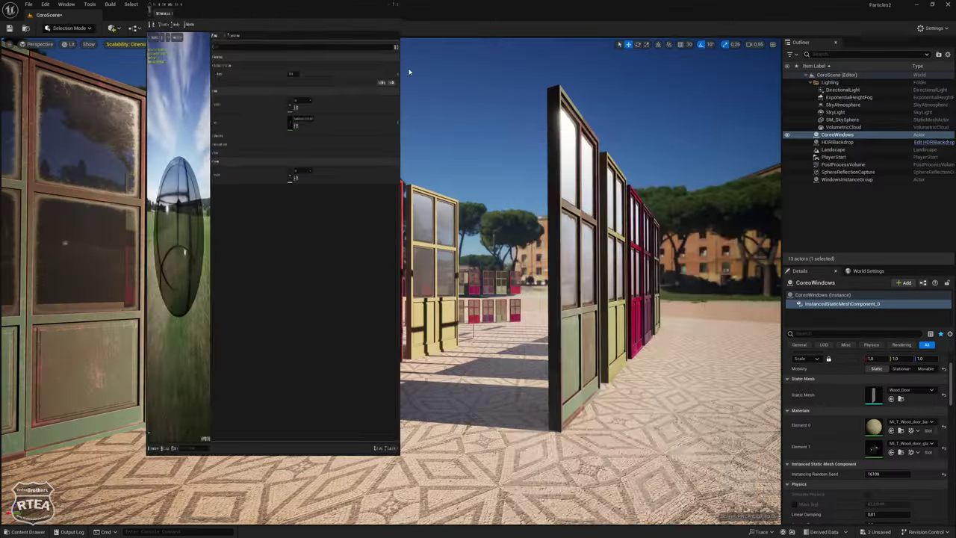
left_click_drag(290, 9, 787, 91)
mouse_move(359, 299)
right_mouse_down()
mouse_move(302, 332)
mouse_move(283, 328)
mouse_move(581, 257)
right_mouse_up()
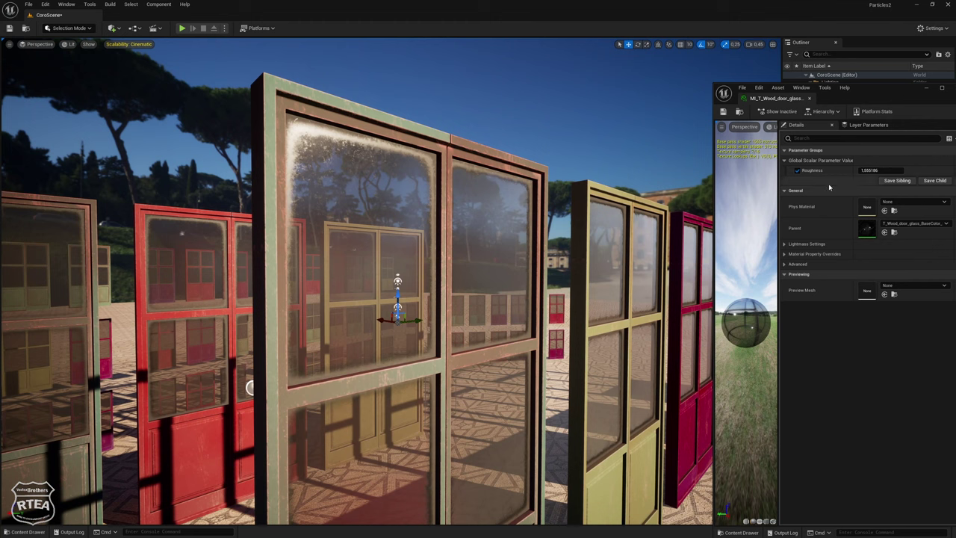
Tune the glass Roughness to about 1.46, save the instance, and close it
mouse_move(870, 170)
left_mouse_down()
mouse_move(836, 170)
mouse_move(929, 170)
left_mouse_up()
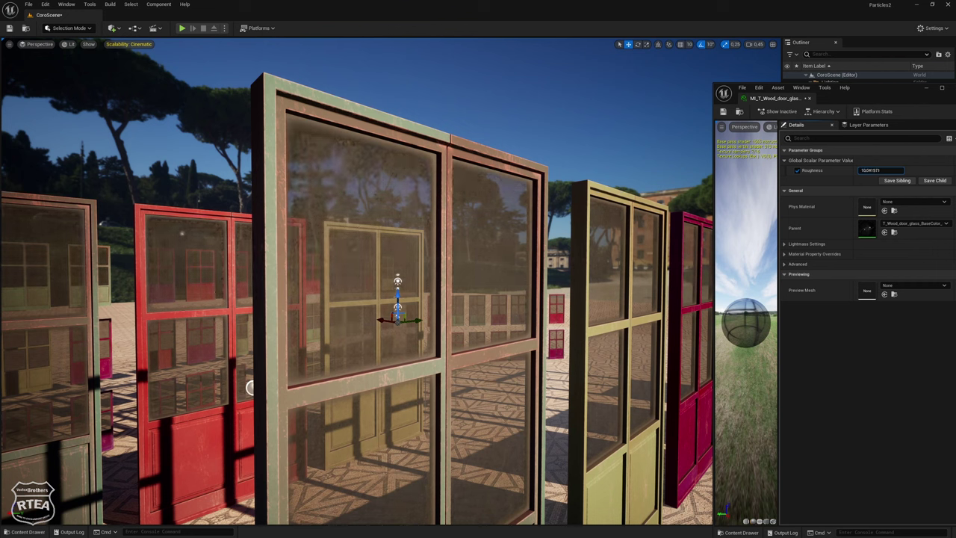
left_click_drag(929, 170, 862, 170)
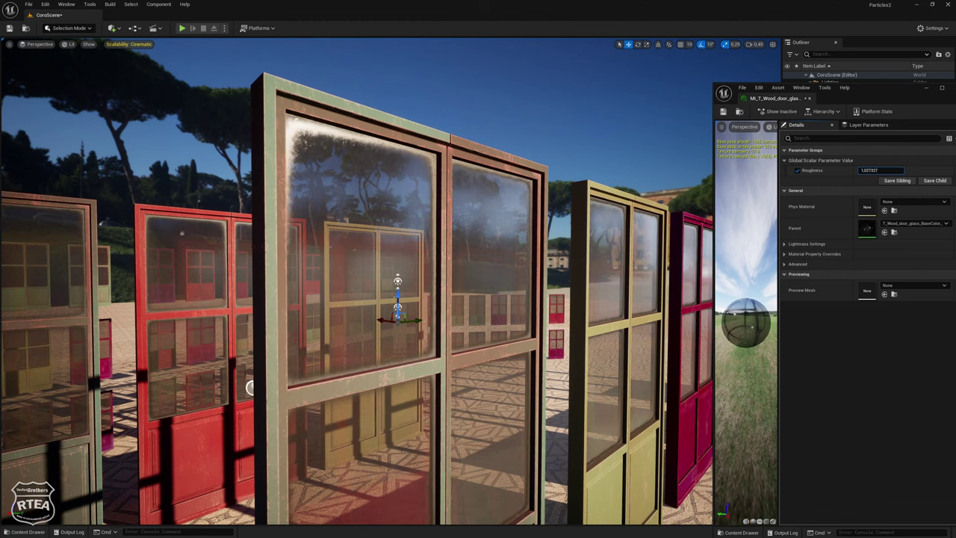
mouse_move(863, 171)
left_mouse_down()
mouse_move(877, 170)
mouse_move(864, 170)
left_mouse_up()
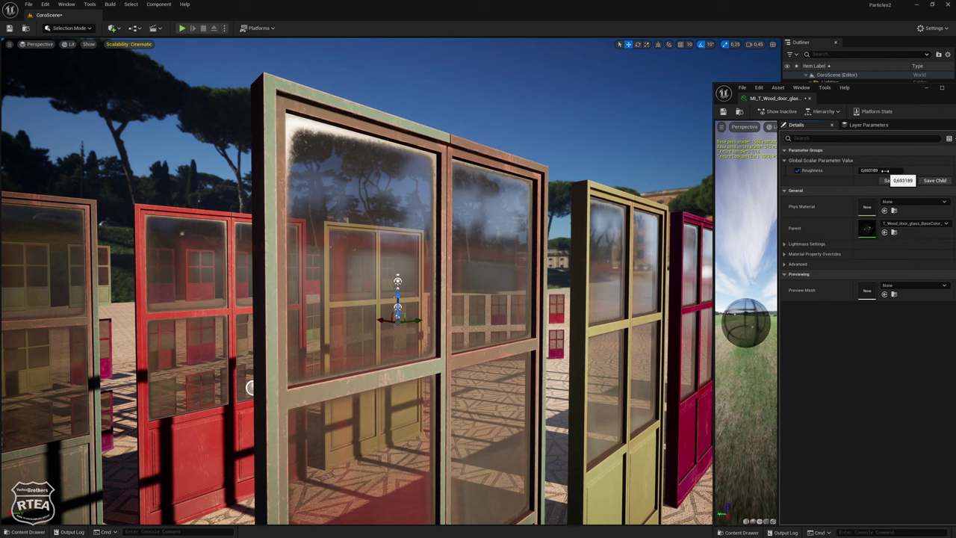
left_click_drag(870, 170, 877, 170)
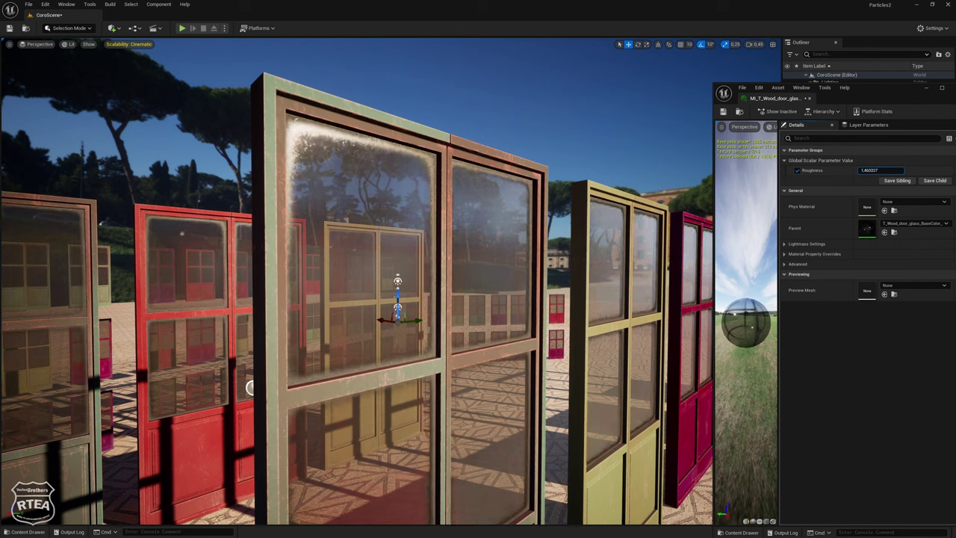
left_click_drag(901, 101, 681, 98)
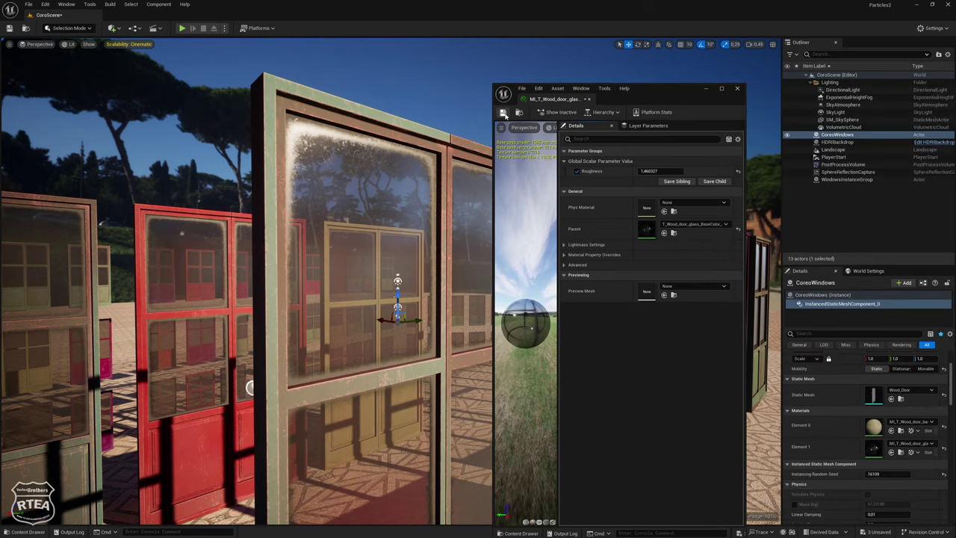
left_click(504, 112)
left_click(735, 89)
Select a single yellow door in the row
right_click_drag(271, 361, 314, 351)
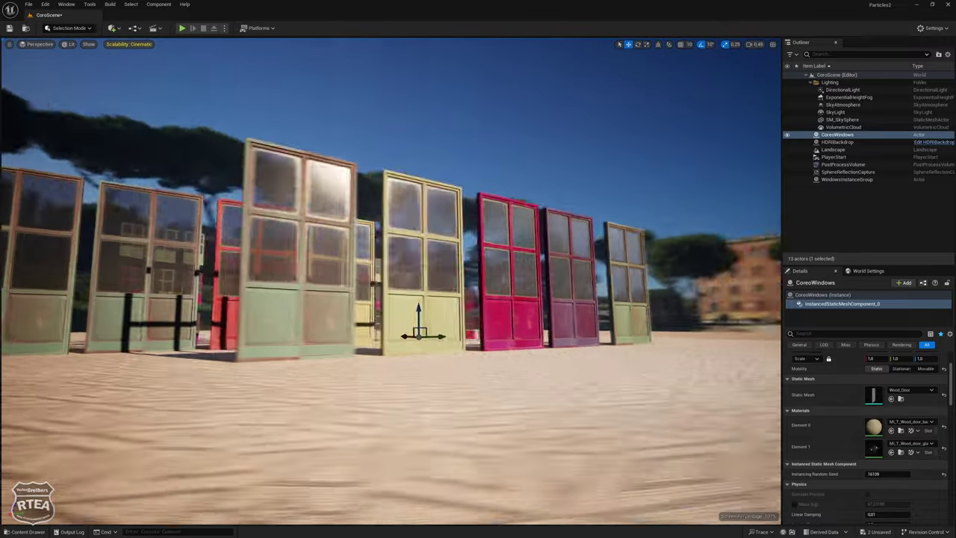
right_click_drag(478, 288, 478, 289)
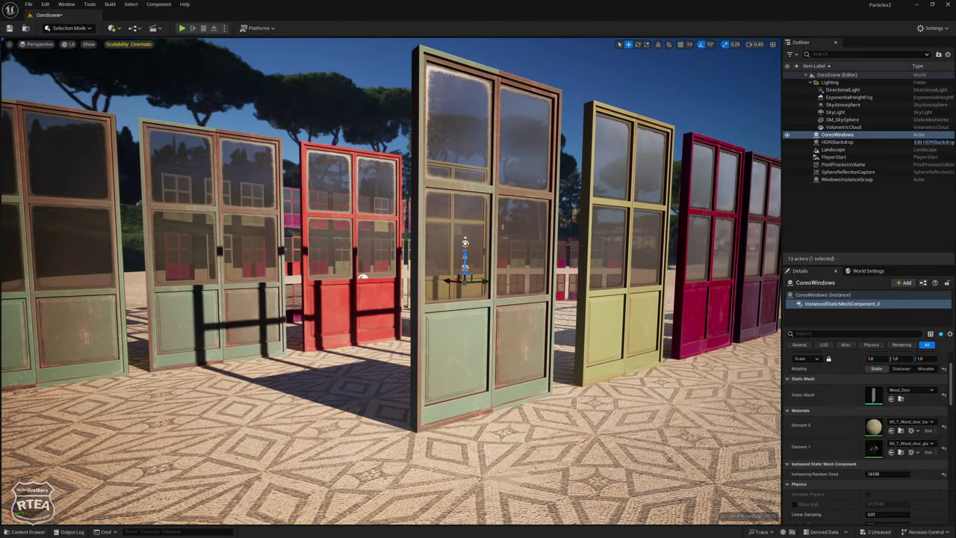
left_click(486, 407)
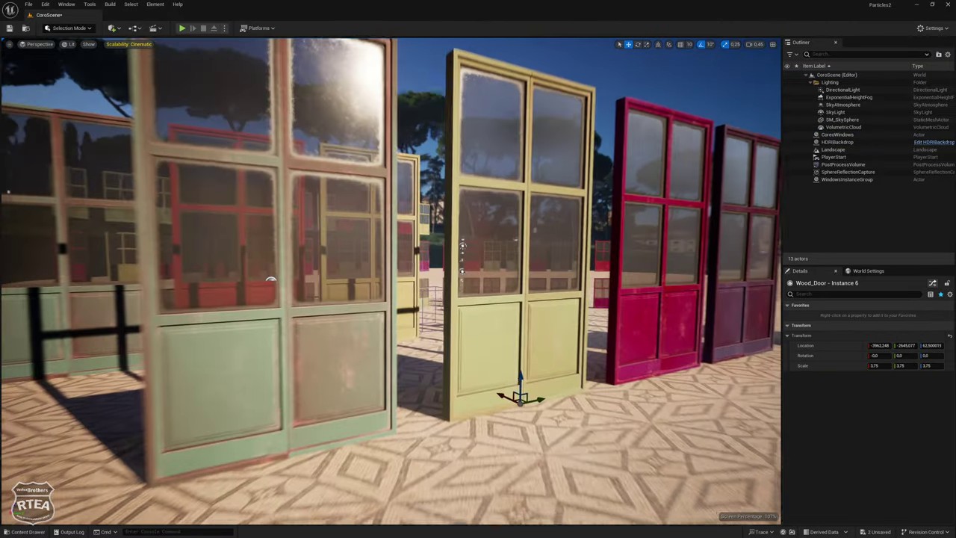
right_click_drag(478, 289, 477, 289)
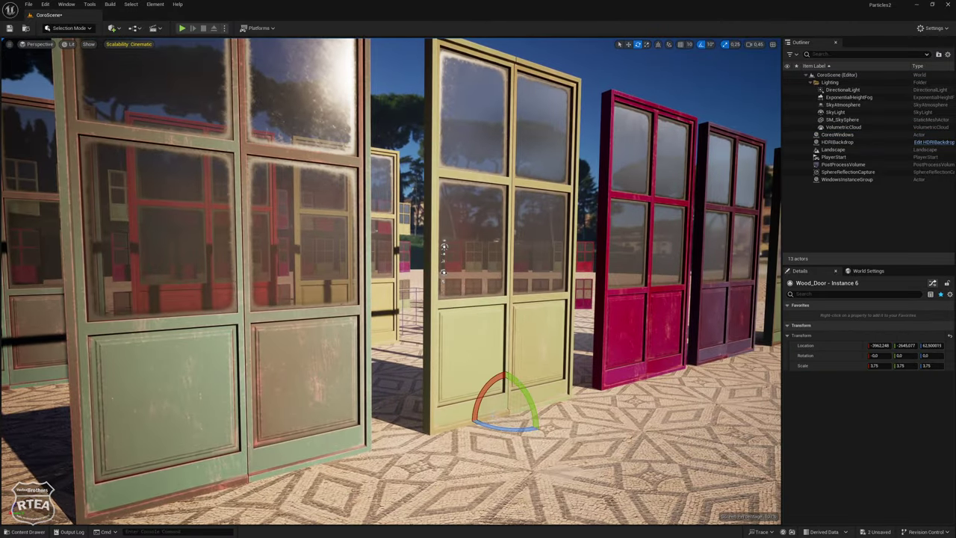
Rotate the yellow door 30° then back to 0°, and show the NewFolder door assets
left_click_drag(505, 428, 522, 428)
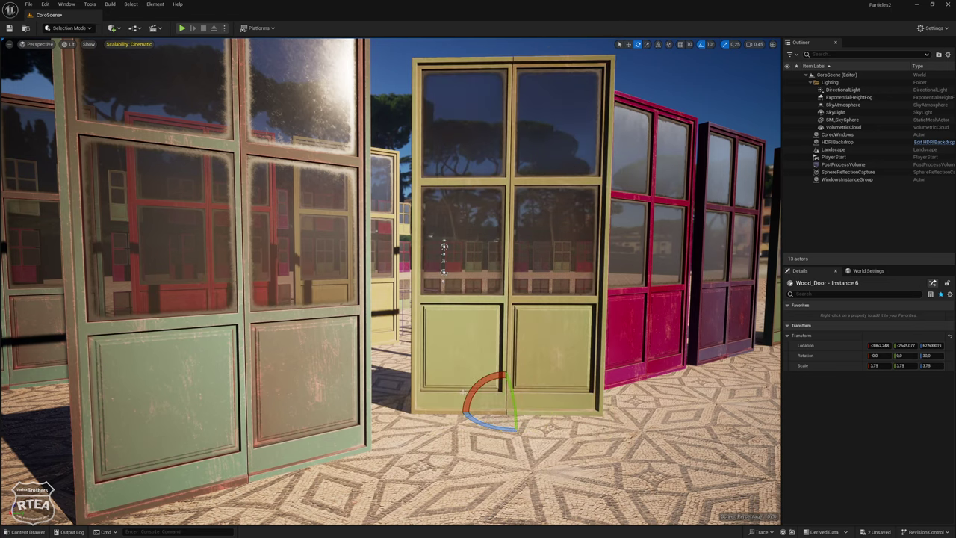
right_click_drag(260, 448, 260, 448)
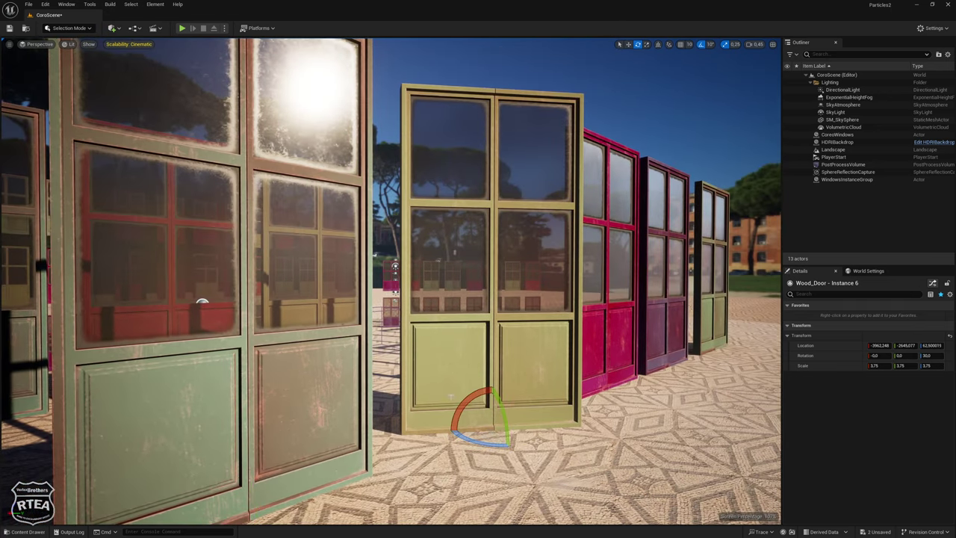
left_click_drag(473, 439, 452, 419)
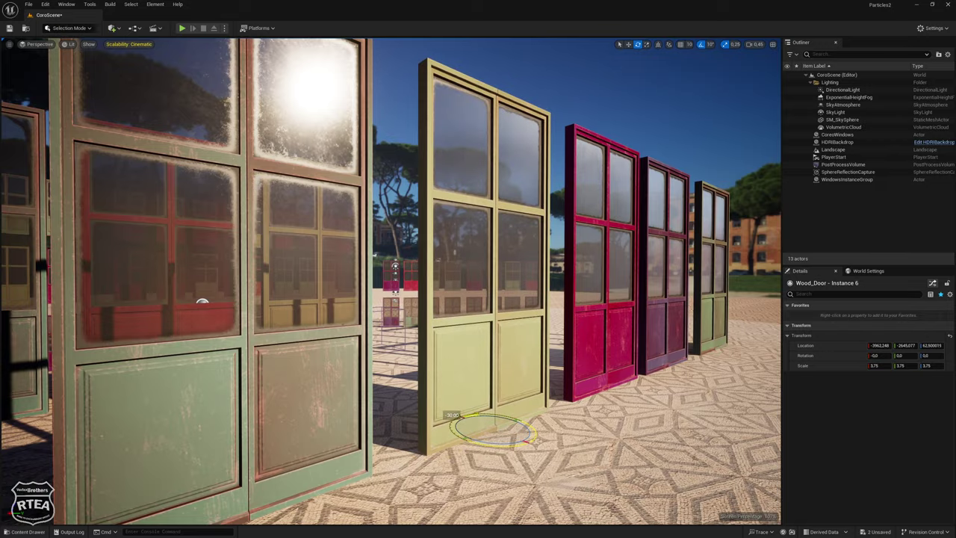
right_click_drag(201, 302, 201, 302)
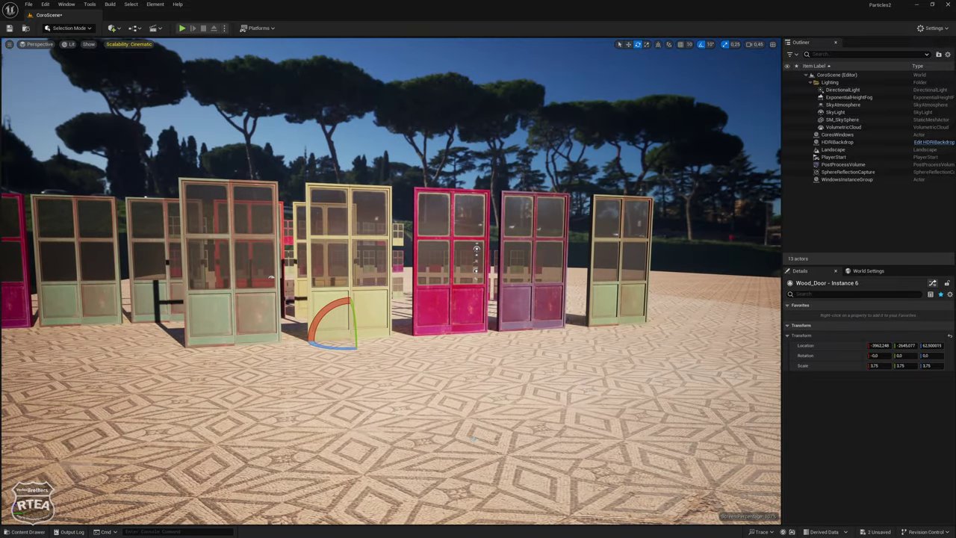
right_click_drag(490, 474, 490, 474)
key("ctrl+space")
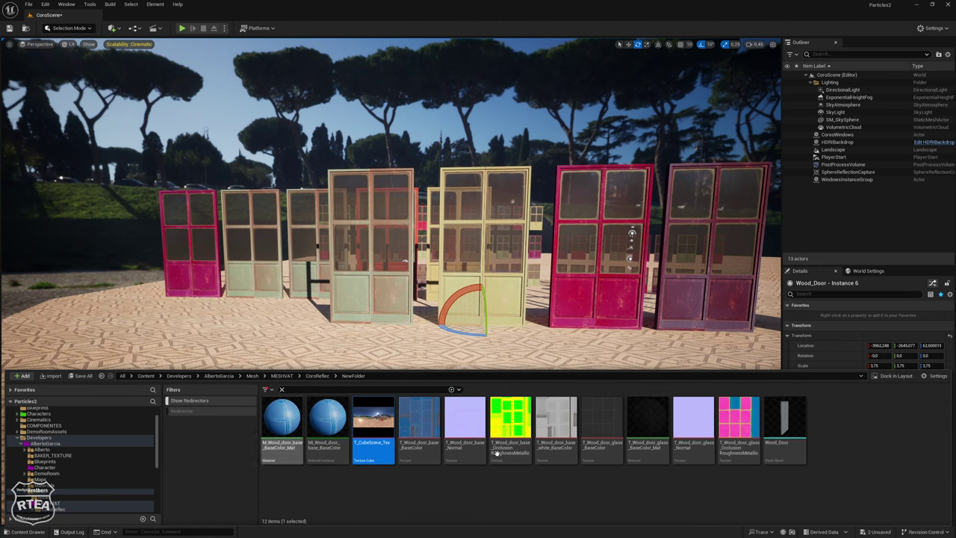
Place a Wood_Door in the plaza with the wood base and glass material instances
left_click_drag(784, 429, 340, 351)
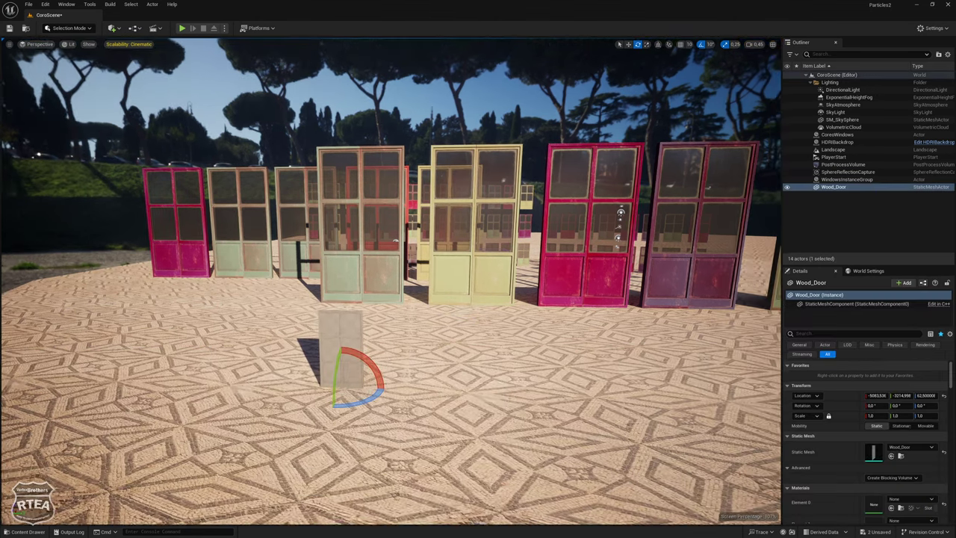
right_click_drag(351, 409, 352, 409)
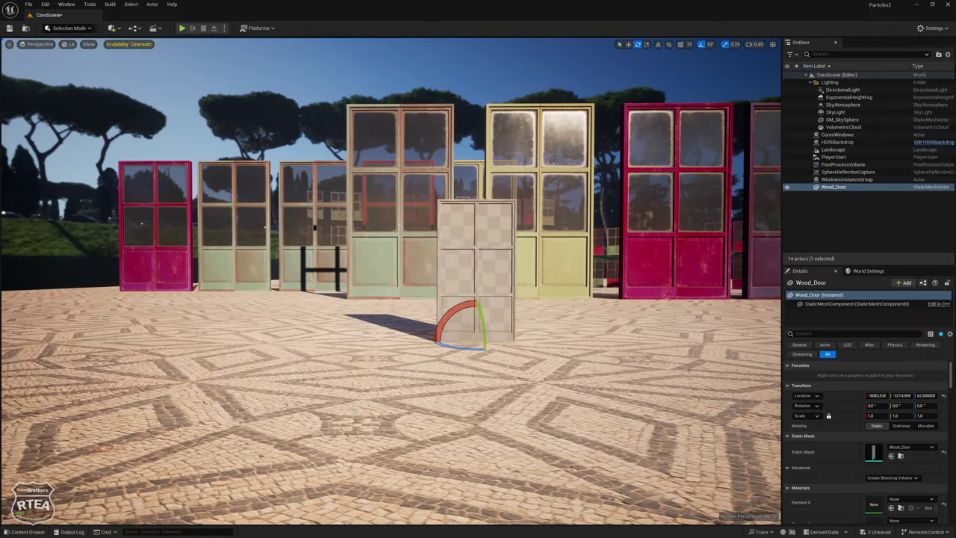
key("ctrl+space")
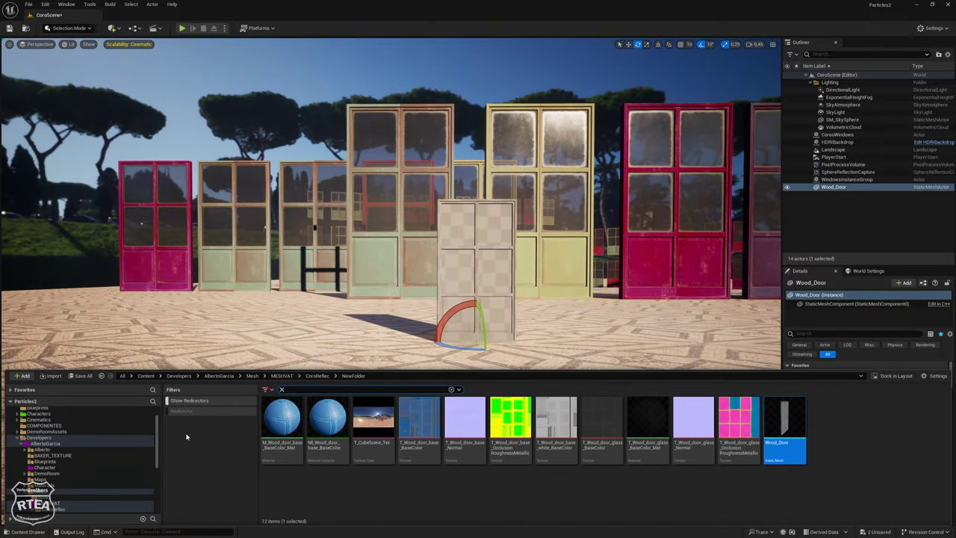
left_click(56, 502)
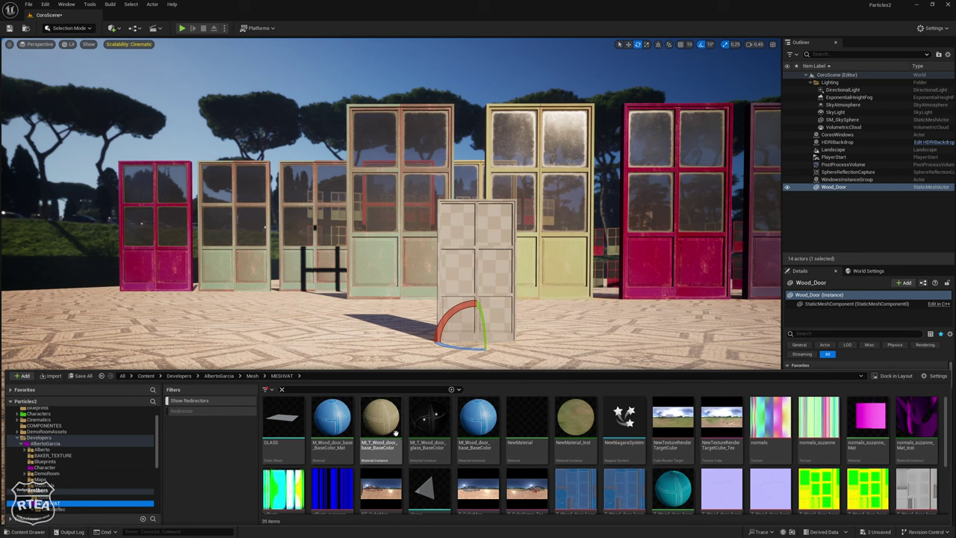
mouse_move(332, 418)
left_mouse_down()
mouse_move(438, 306)
mouse_move(336, 433)
mouse_move(440, 291)
left_mouse_up()
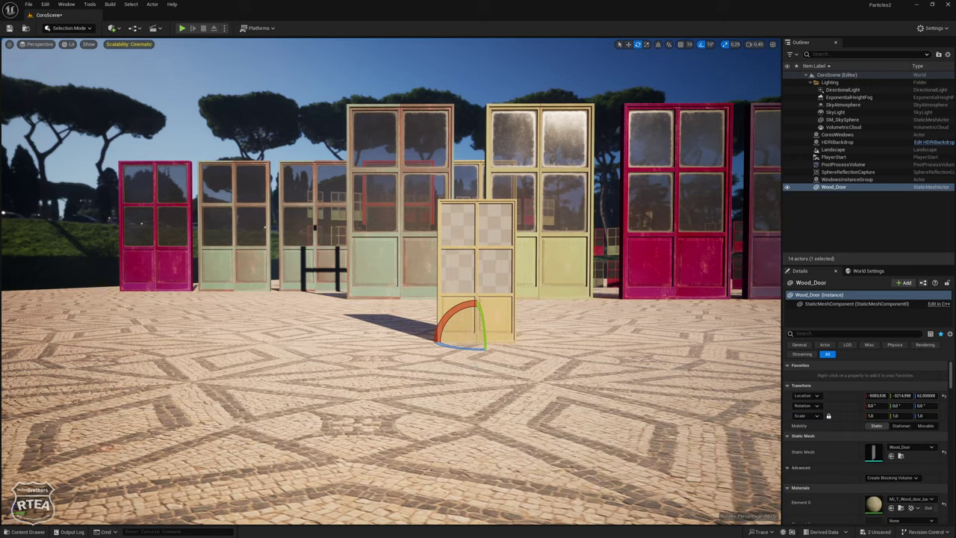
key("ctrl+space")
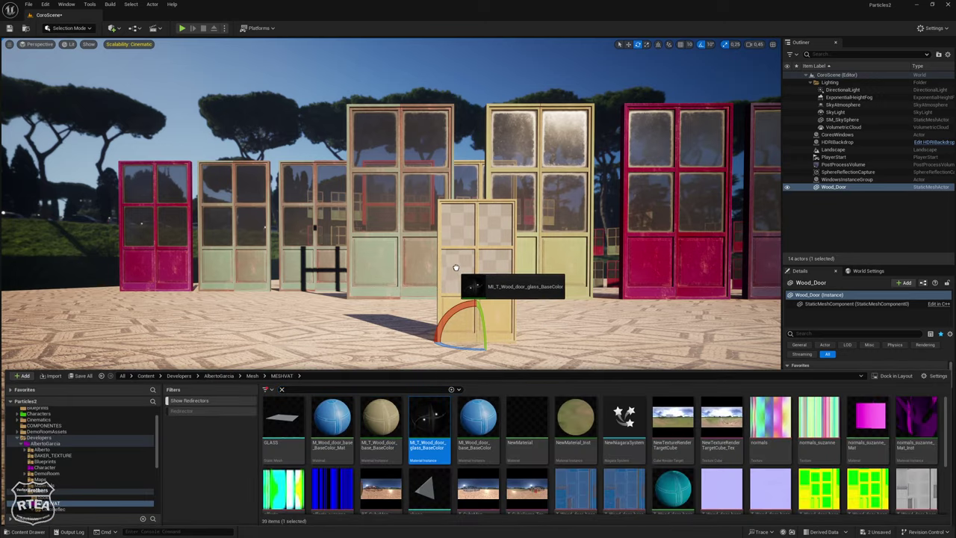
mouse_move(461, 277)
right_mouse_down()
mouse_move(567, 284)
mouse_move(523, 292)
mouse_move(418, 174)
right_mouse_up()
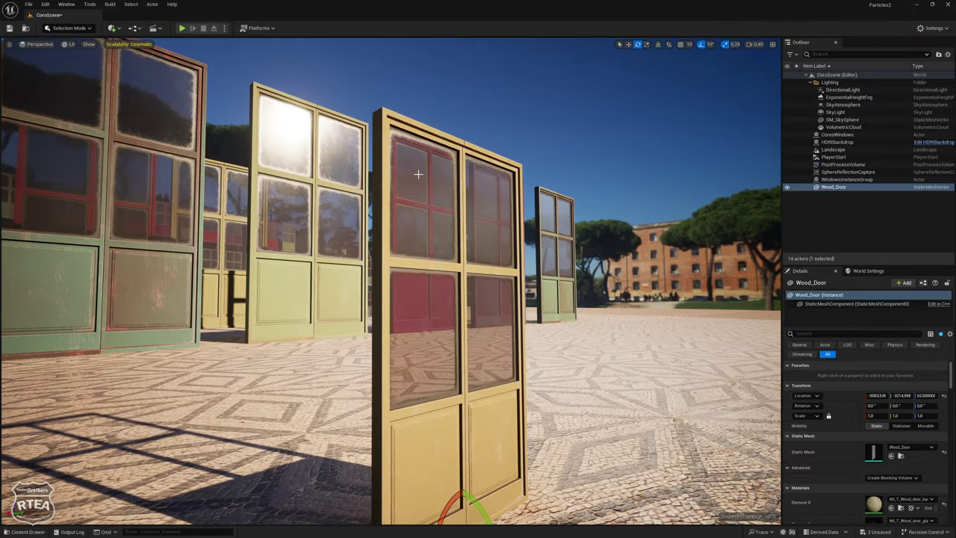
Run a level build step, then rebuild the reflection captures
left_click(109, 5)
left_click(135, 143)
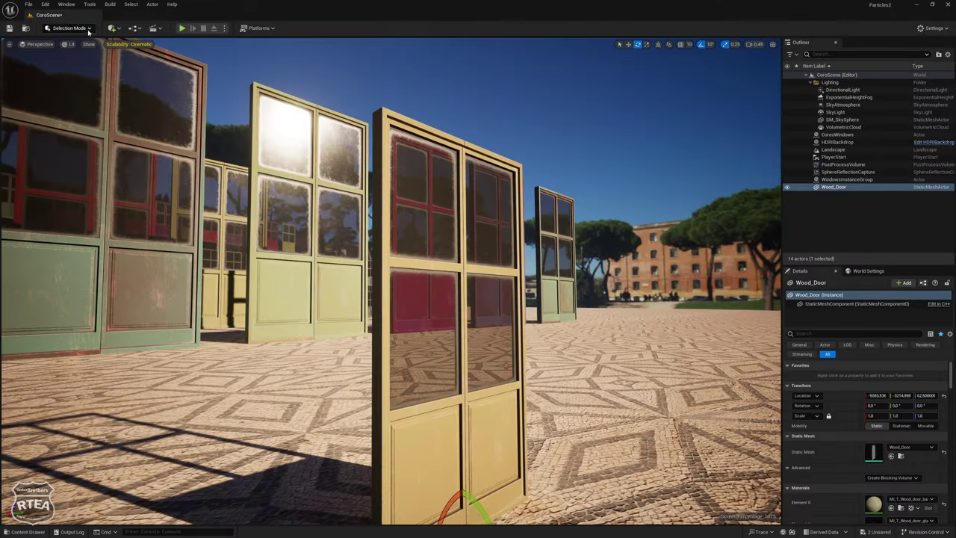
left_click(110, 4)
left_click(137, 105)
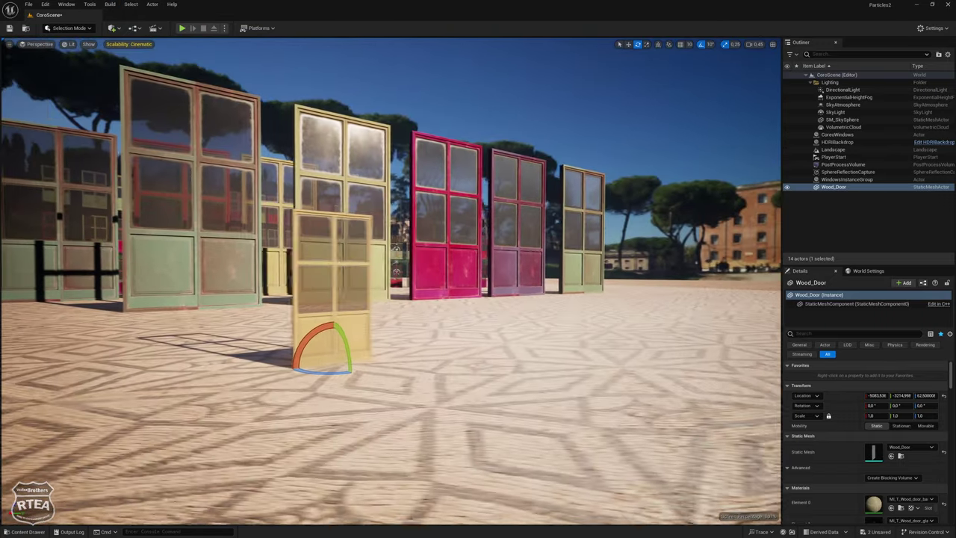
Duplicate the door into a row of four and select all four doors
key("r")
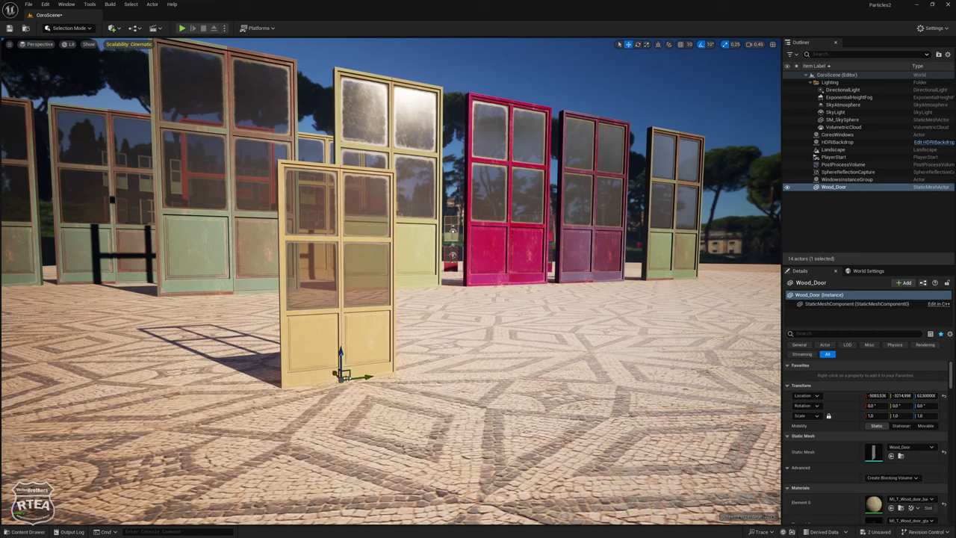
mouse_move(350, 375)
left_mouse_down("alt")
mouse_move(575, 340)
mouse_move(223, 363)
left_mouse_up("alt")
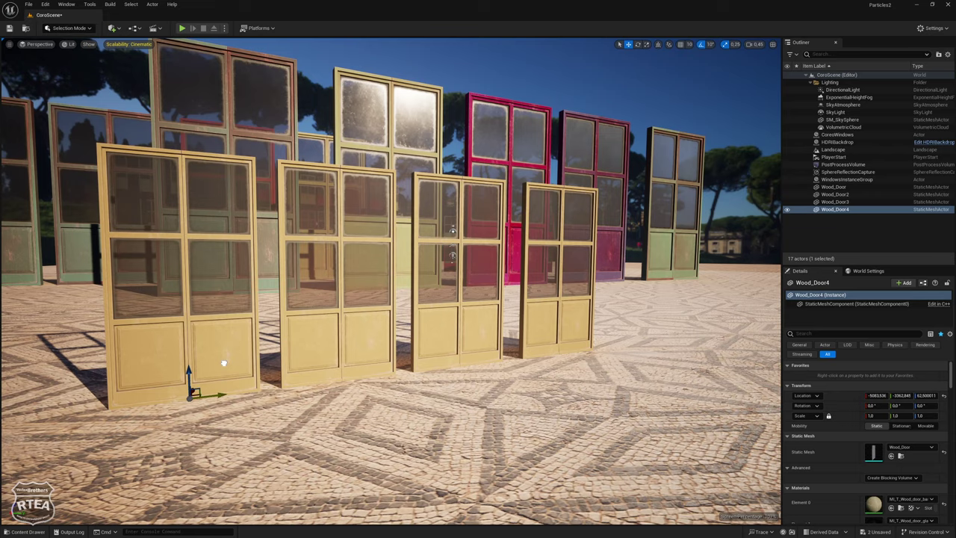
right_click_drag(223, 363, 253, 362)
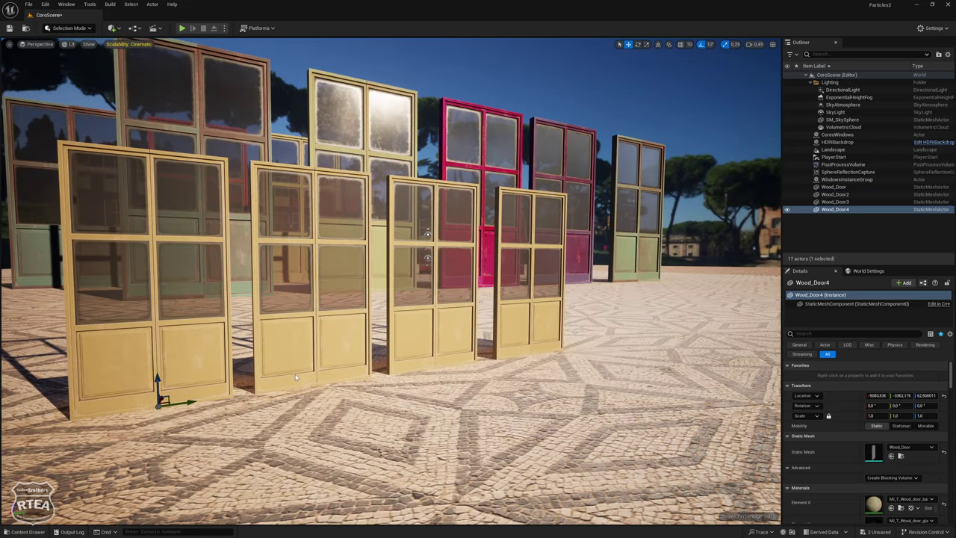
left_click(295, 377, "ctrl")
left_click(439, 353, "ctrl")
left_click(528, 345, "ctrl")
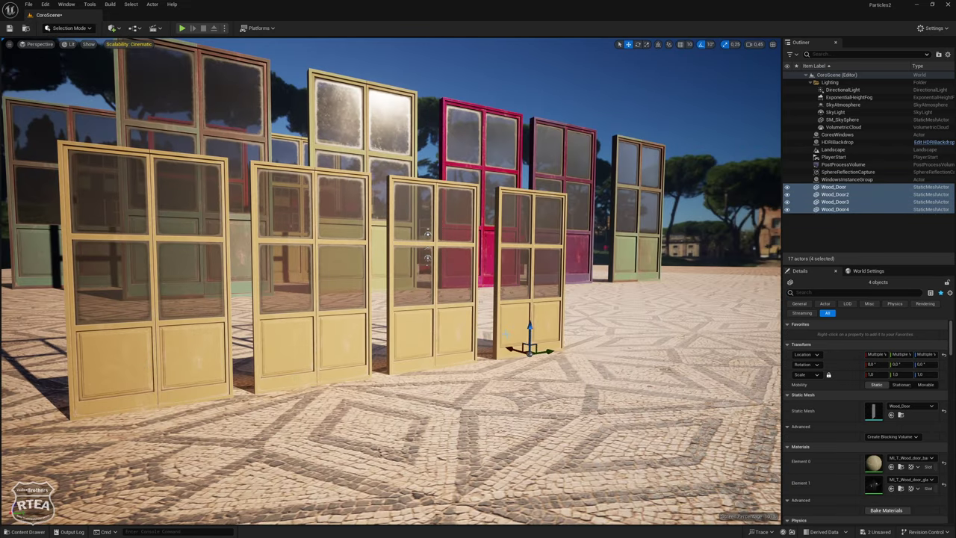
Batch the four selected doors into one instanced actor with Merge Actors > Batch
right_click(508, 328)
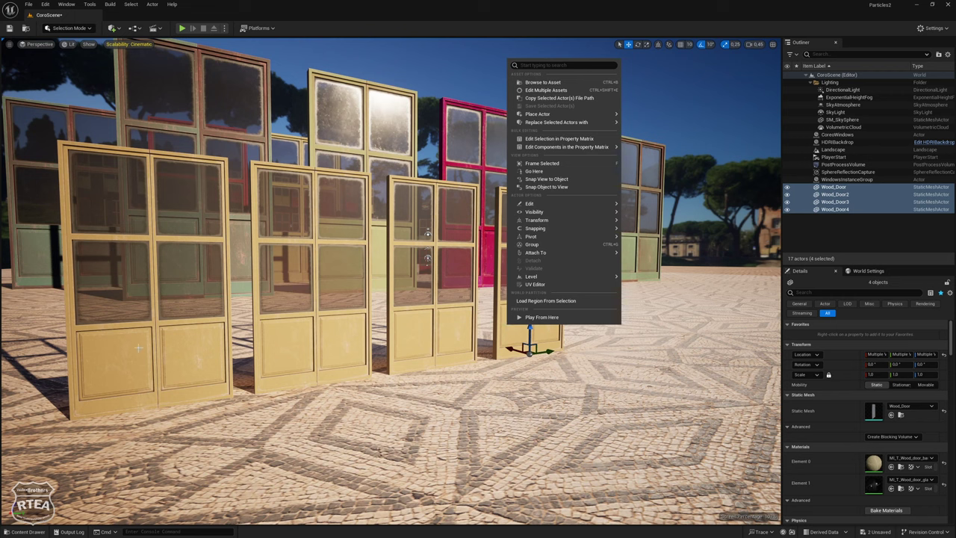
mouse_move(534, 212)
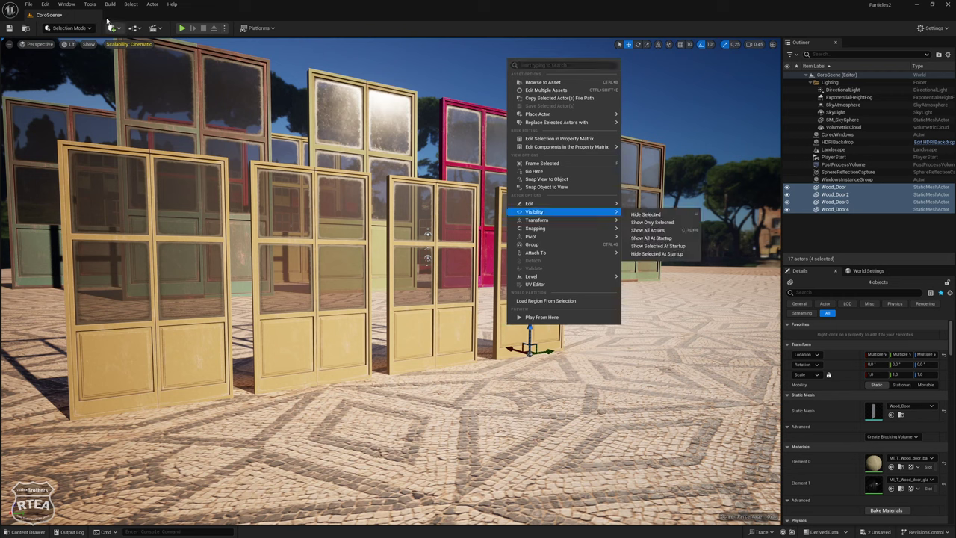
left_click(153, 5)
mouse_move(181, 262)
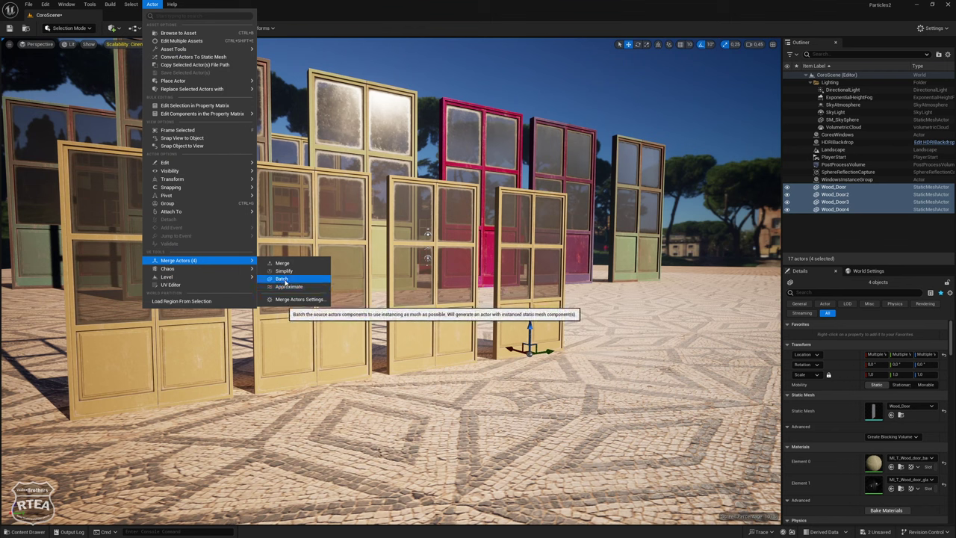
left_click(284, 281)
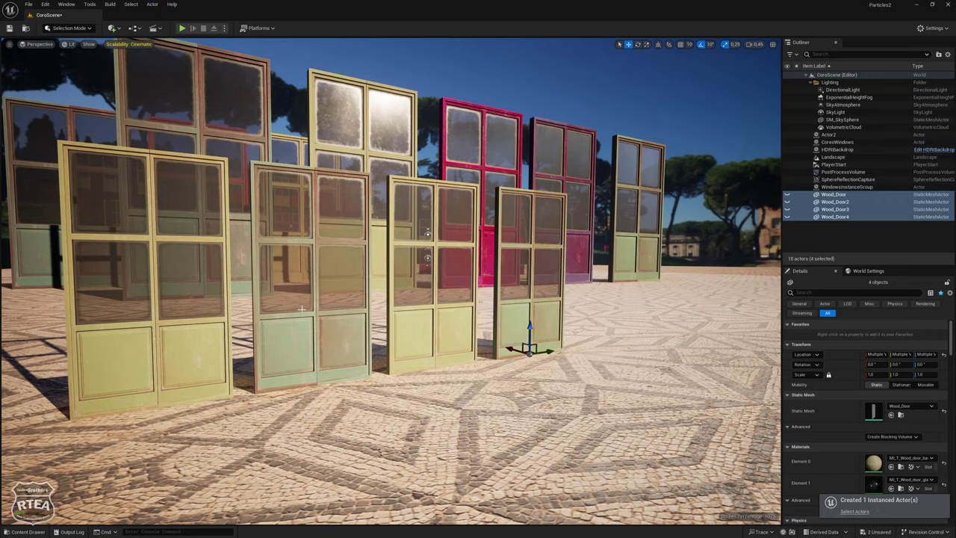
Undo the stray duplicate doors and delete the four original door actors
left_click_drag(547, 351, 624, 344, "alt")
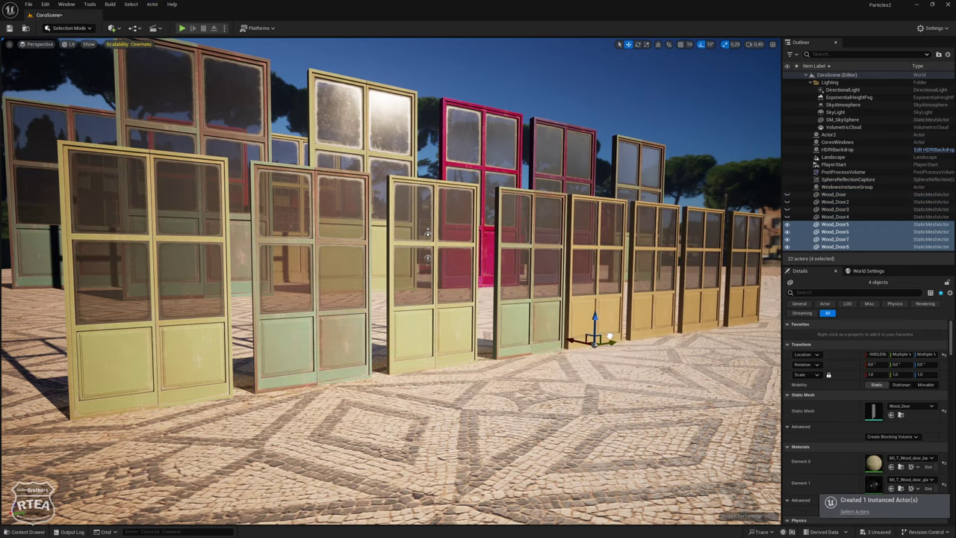
key("f")
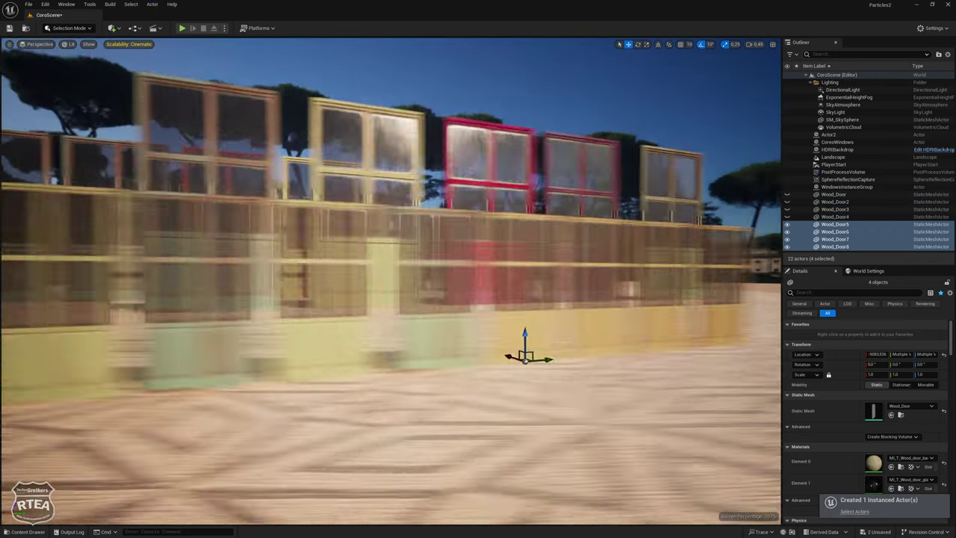
key("ctrl+z")
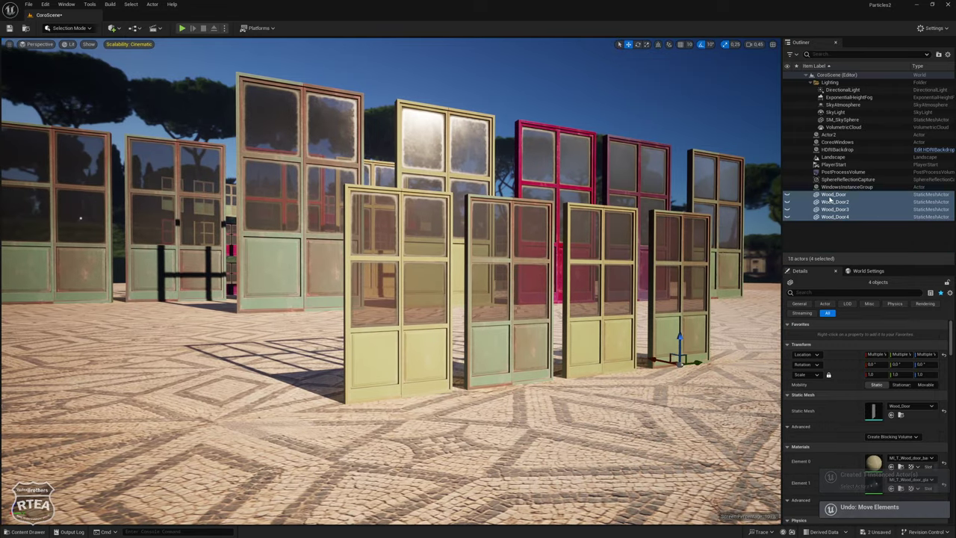
key("ctrl+z")
key("ctrl+z")
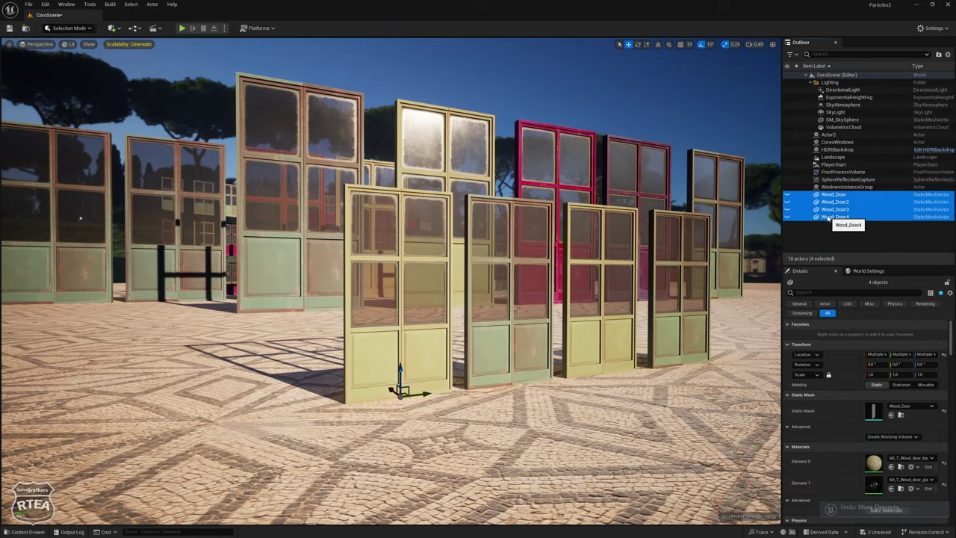
key("Delete")
Select the instanced Actor2 and one of its front door instances
left_click(379, 375)
left_click(510, 358, "ctrl")
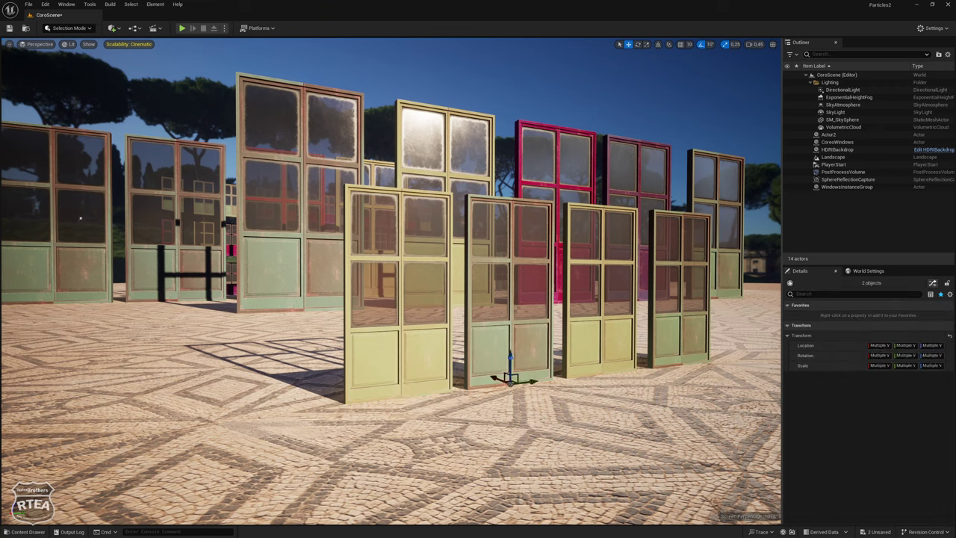
left_click(510, 359, "ctrl")
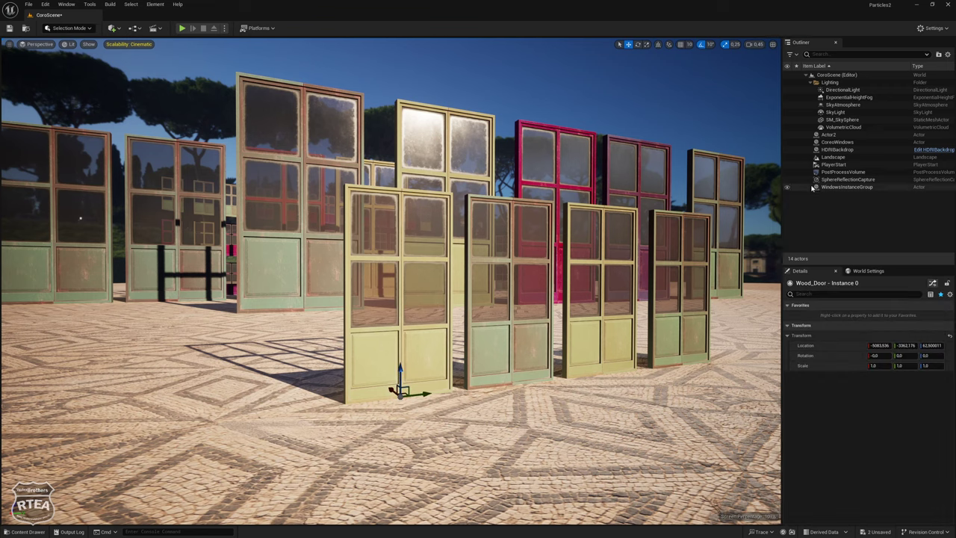
left_click(828, 135)
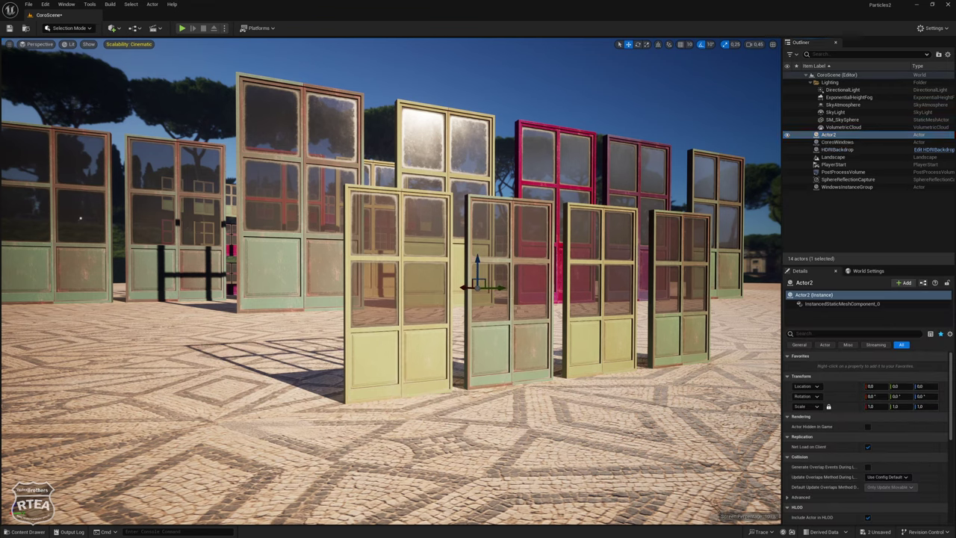
left_click(404, 383)
Copy a door instance to the front left, adding a fifth, magenta door
left_click_drag(405, 384, 265, 408, "alt")
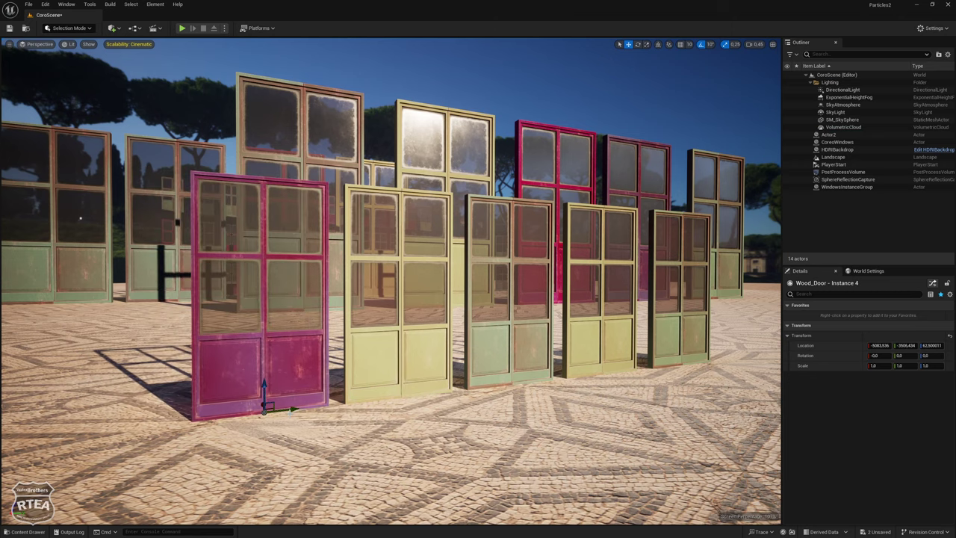
left_click(403, 351, "ctrl")
left_click(508, 350, "ctrl")
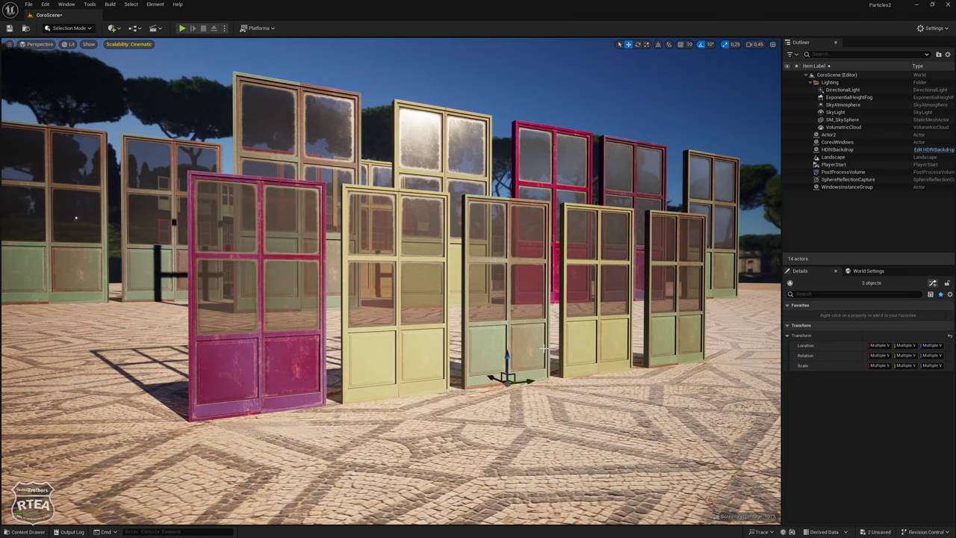
left_click(598, 351, "ctrl")
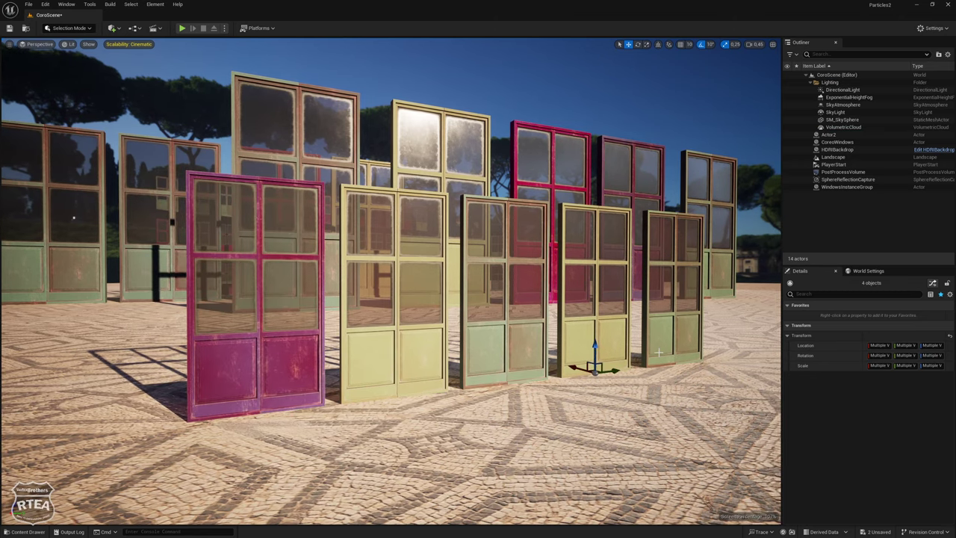
left_click(366, 377)
right_click_drag(366, 377, 257, 409)
Open the base door material's node graph from the Content Drawer, then close it
key("ctrl+space")
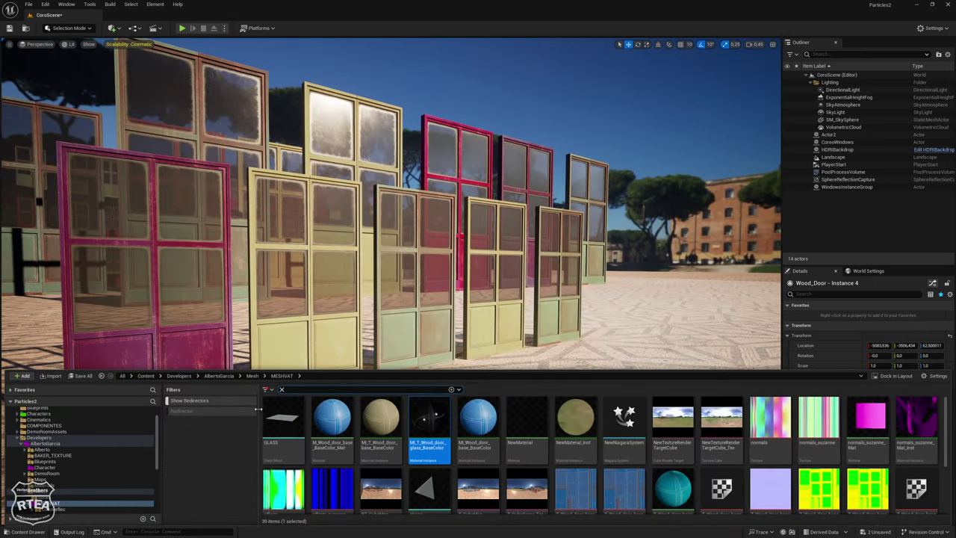
left_click(329, 326)
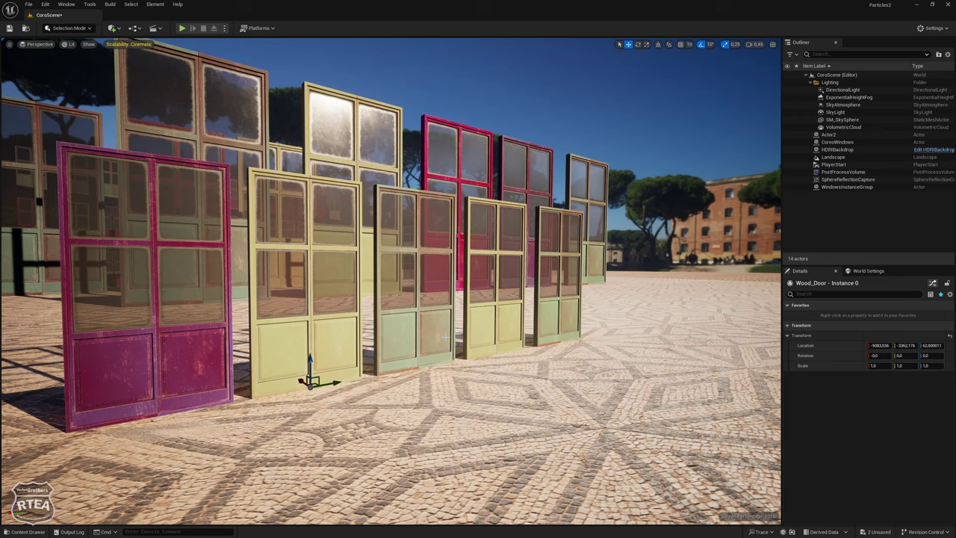
key("ctrl+space")
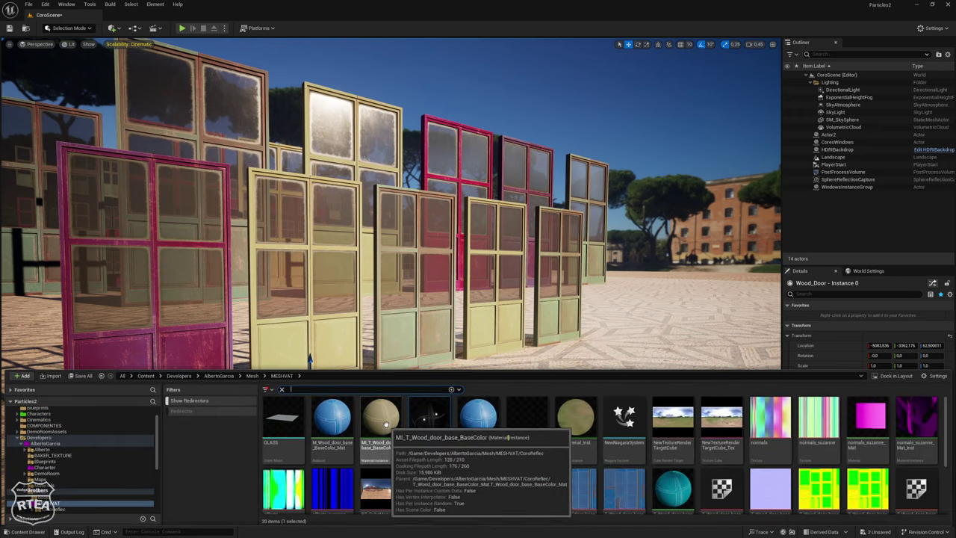
double_click(332, 420)
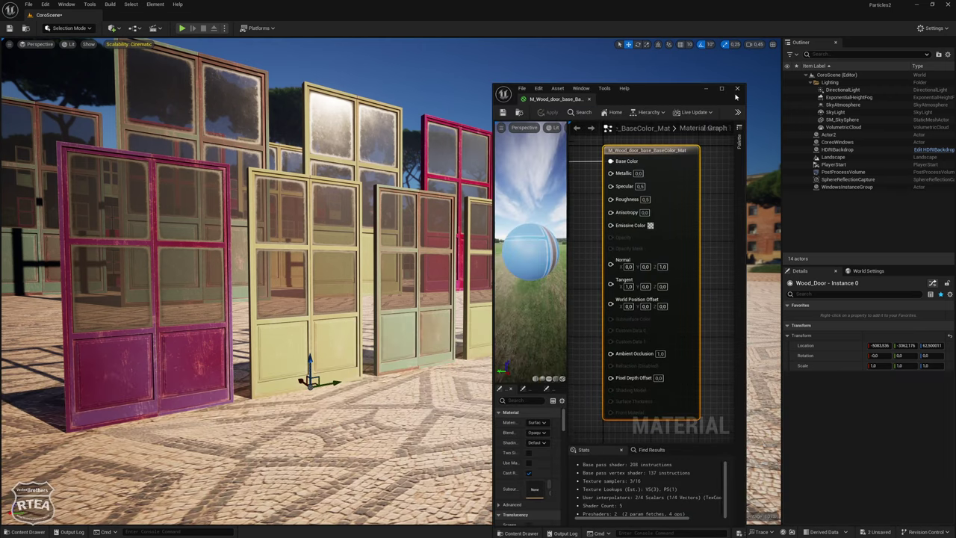
left_click(738, 89)
Make the Content Drawer taller, then fine-tune its height against the level view
key("ctrl+space")
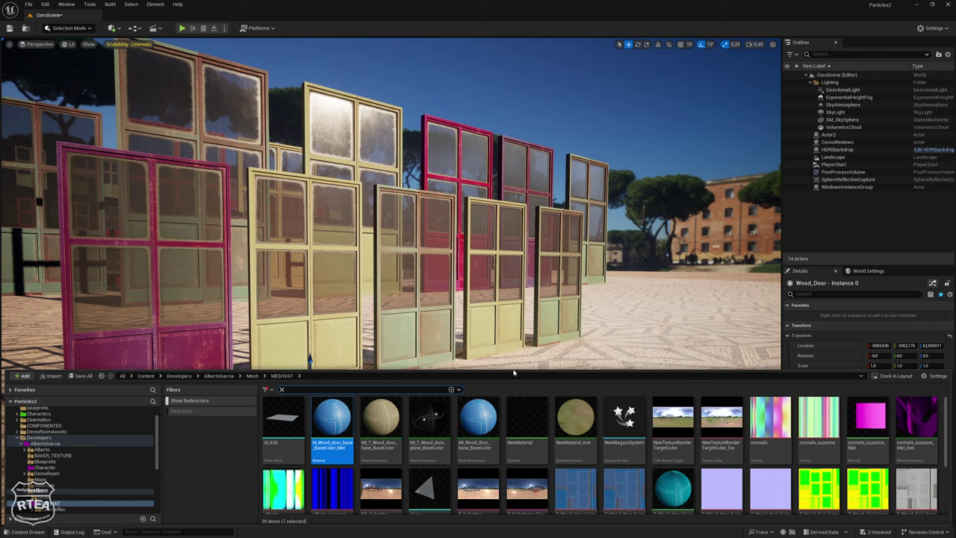
left_click_drag(512, 369, 517, 314)
mouse_move(389, 435)
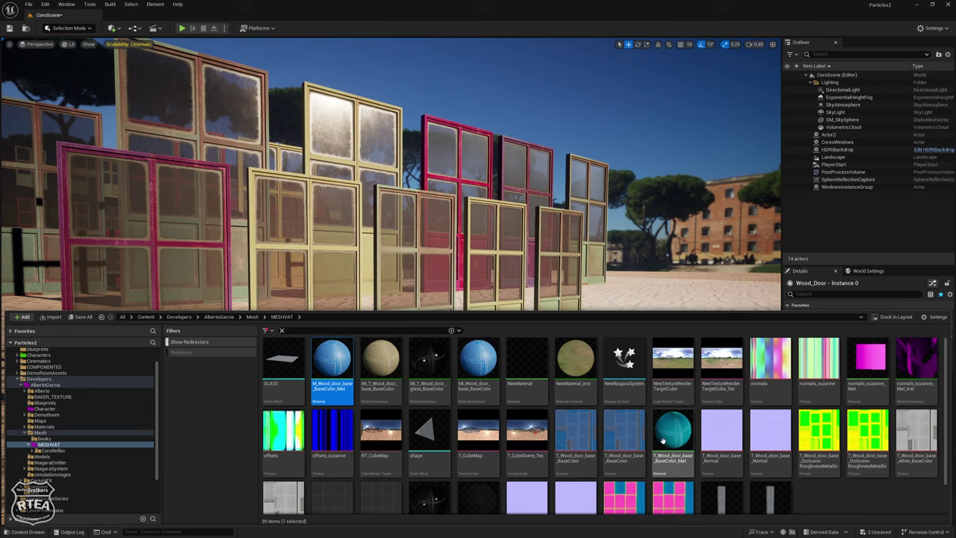
left_click_drag(586, 313, 585, 339)
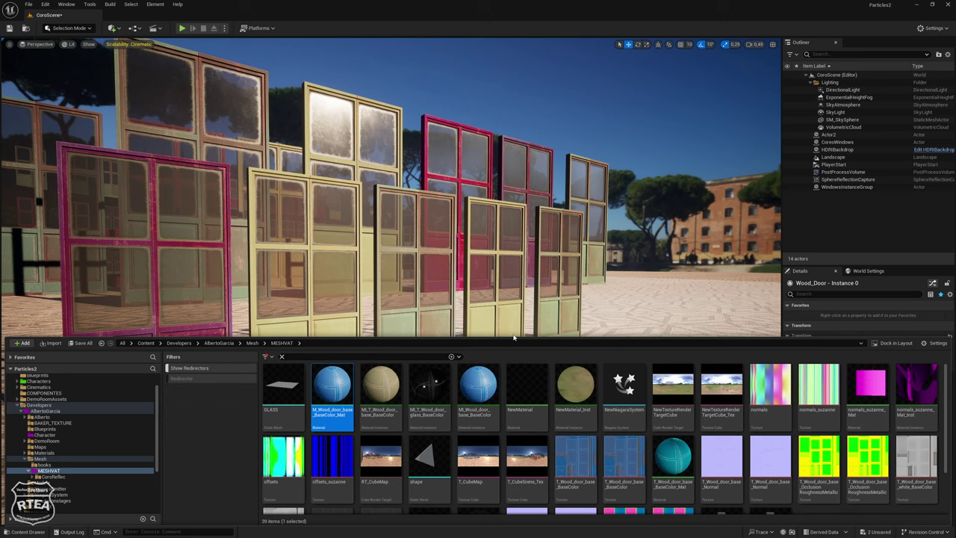
left_click_drag(513, 336, 510, 350)
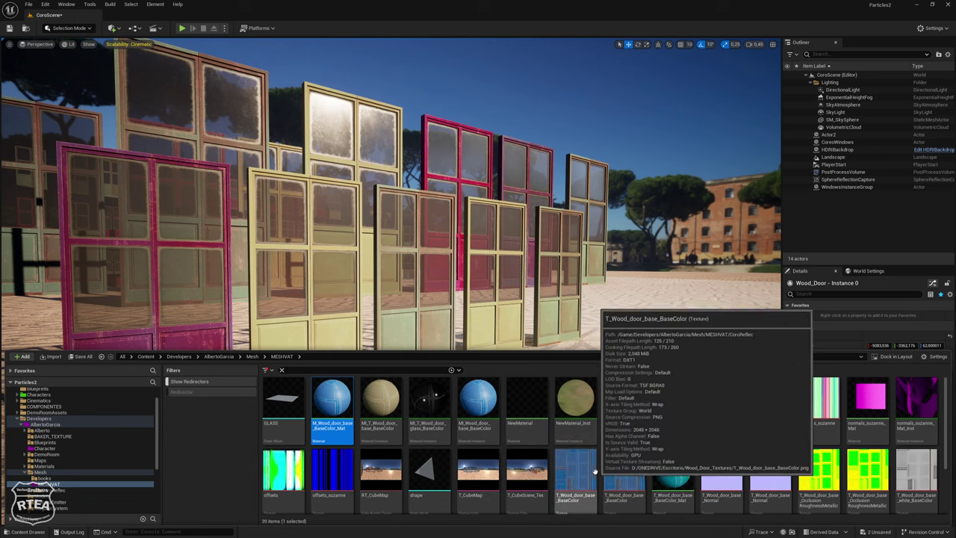
Open and close MI_Wood_door_base_BaseColor, then bring the Content Drawer back up
double_click(483, 403)
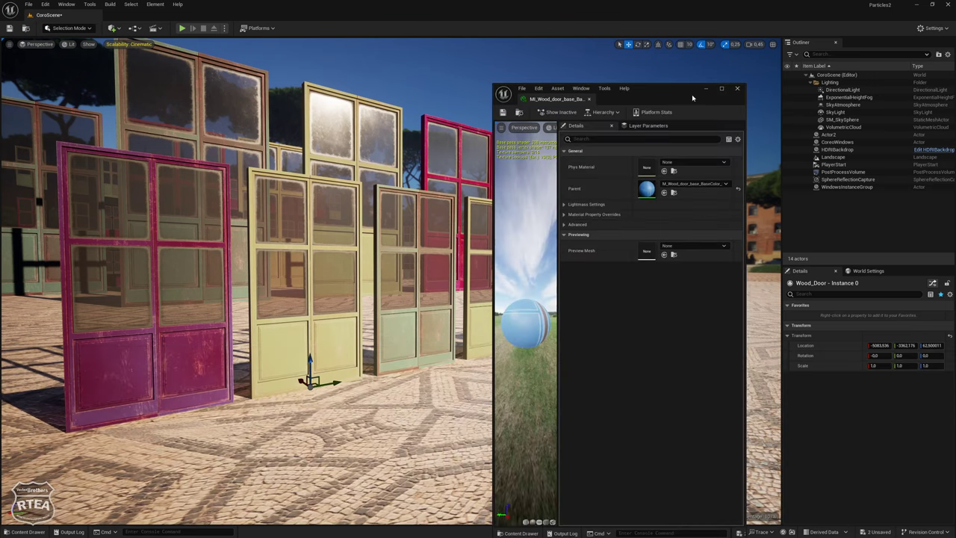
left_click(737, 89)
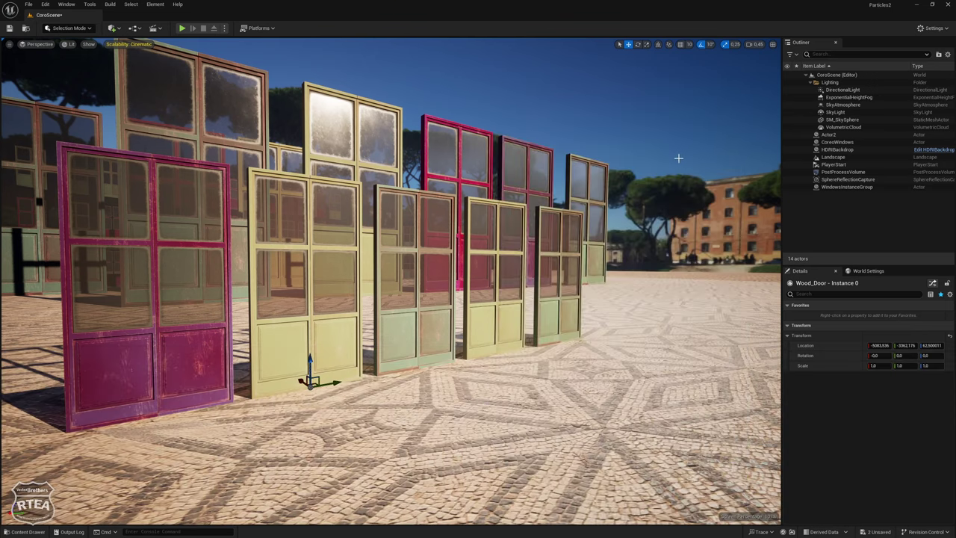
key("ctrl+space")
Open MI_T_Wood_door_base_BaseColor, move its editor aside, and set Contrast Noise to about 3.37
double_click(393, 407)
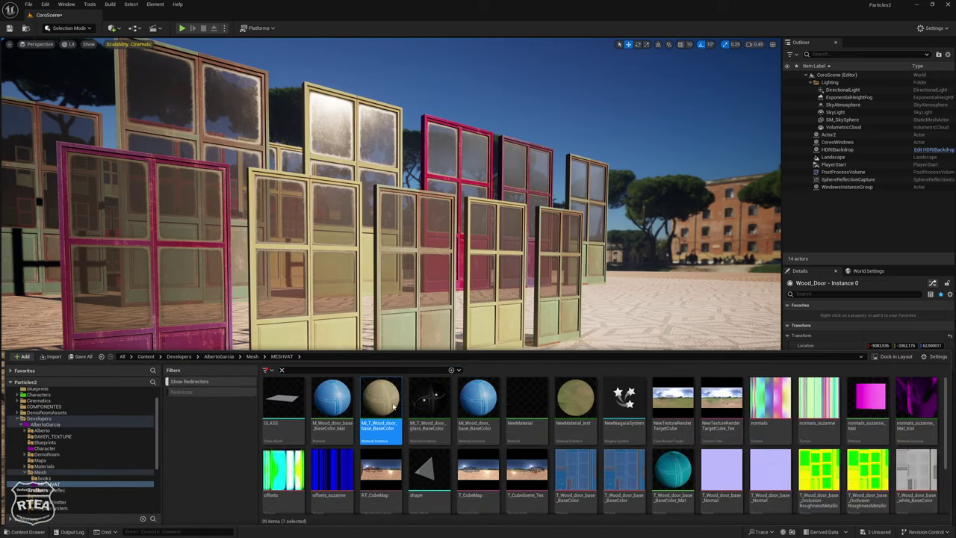
left_click_drag(640, 85, 765, 65)
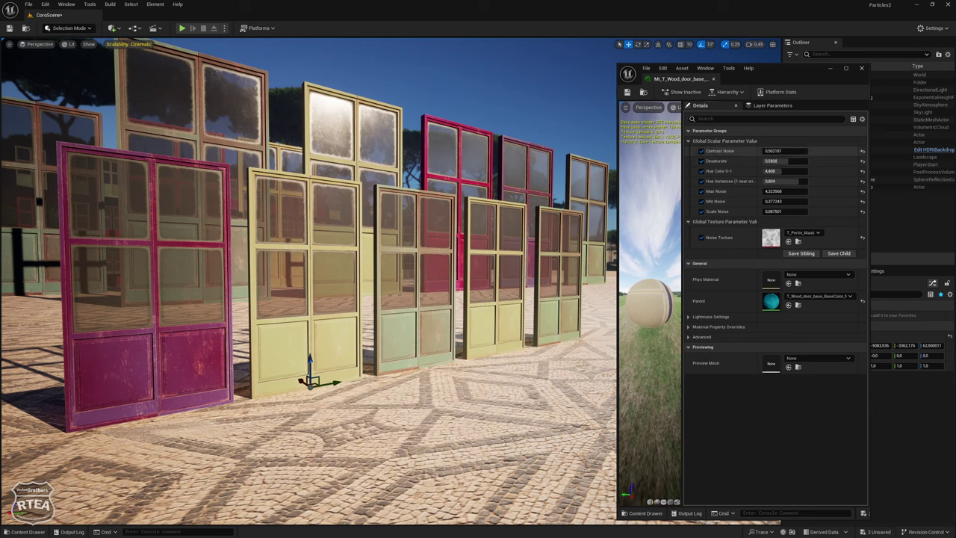
left_click_drag(776, 151, 844, 150)
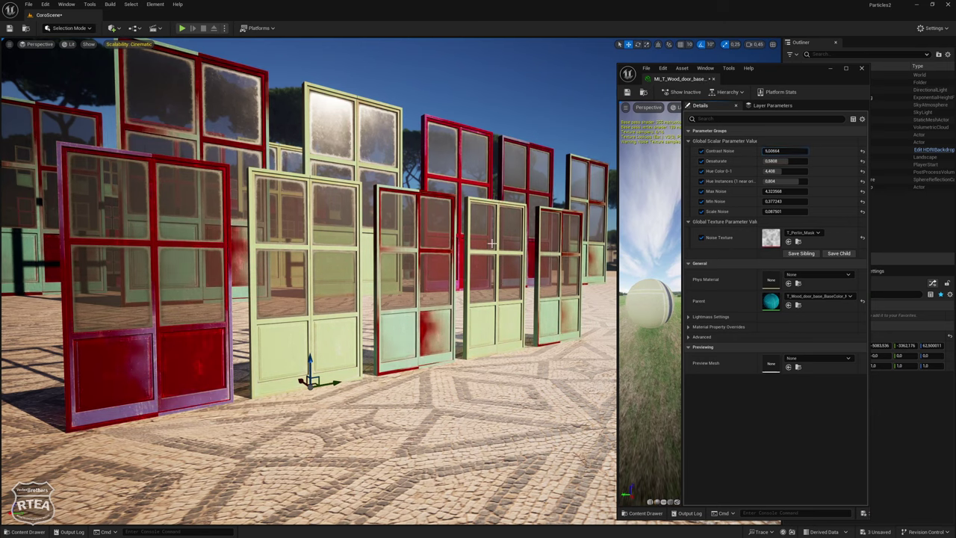
left_click_drag(784, 150, 773, 151)
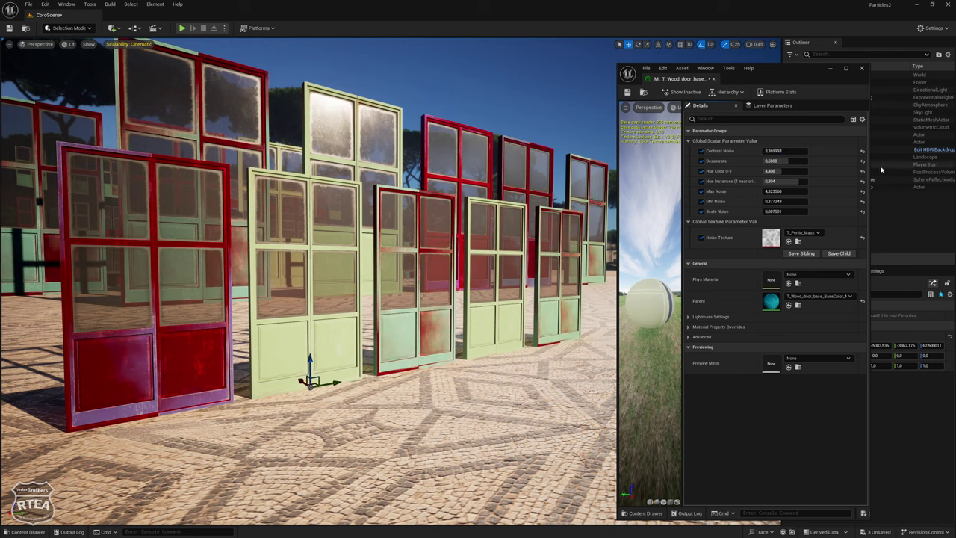
Set Desaturate to 0, lower Hue Color, and cut Hue Instances to about 0.14
mouse_move(784, 160)
left_mouse_down()
mouse_move(793, 161)
mouse_move(765, 171)
mouse_move(784, 171)
mouse_move(769, 170)
mouse_move(780, 171)
mouse_move(769, 151)
mouse_move(780, 151)
mouse_move(776, 177)
mouse_move(784, 171)
mouse_move(786, 181)
mouse_move(768, 181)
mouse_move(796, 180)
left_mouse_up()
type("0")
key("Return")
left_click(777, 181)
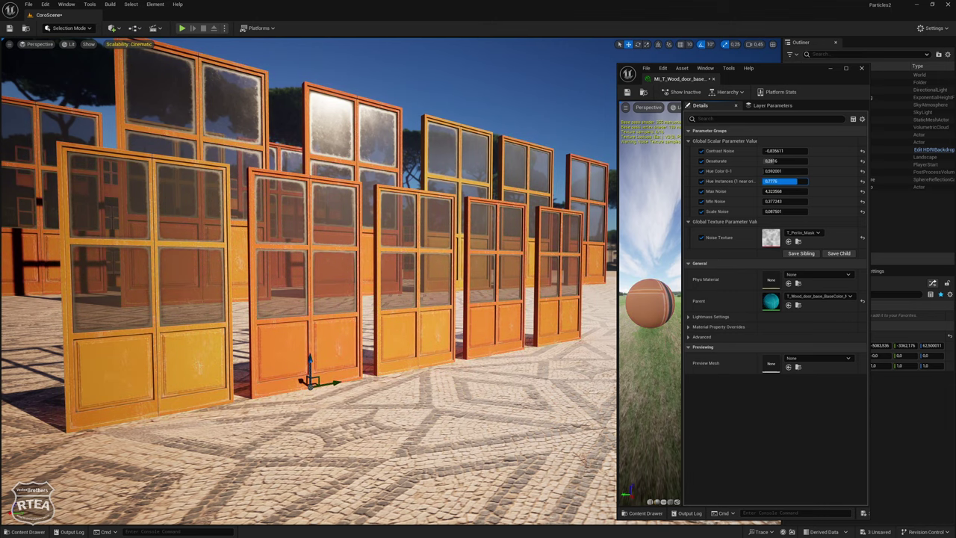
mouse_move(804, 180)
left_mouse_down()
mouse_move(768, 181)
mouse_move(768, 171)
left_mouse_up()
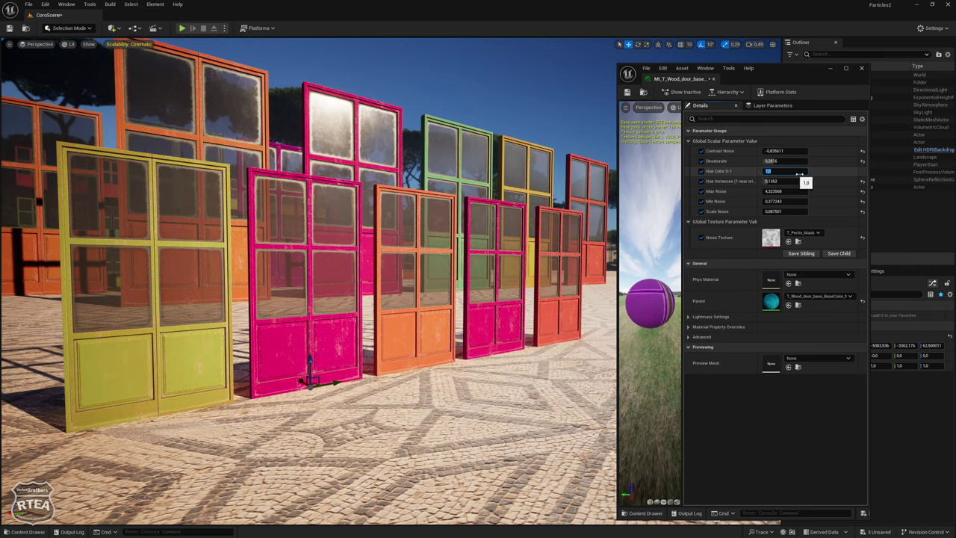
Raise Hue Instances to about 0.95 and sweep Hue Color for yellow, teal and green doors
mouse_move(764, 181)
left_mouse_down()
mouse_move(806, 181)
mouse_move(776, 171)
mouse_move(763, 181)
mouse_move(809, 182)
mouse_move(807, 171)
mouse_move(776, 171)
mouse_move(798, 171)
mouse_move(786, 171)
left_mouse_up()
right_click_drag(314, 284, 313, 284)
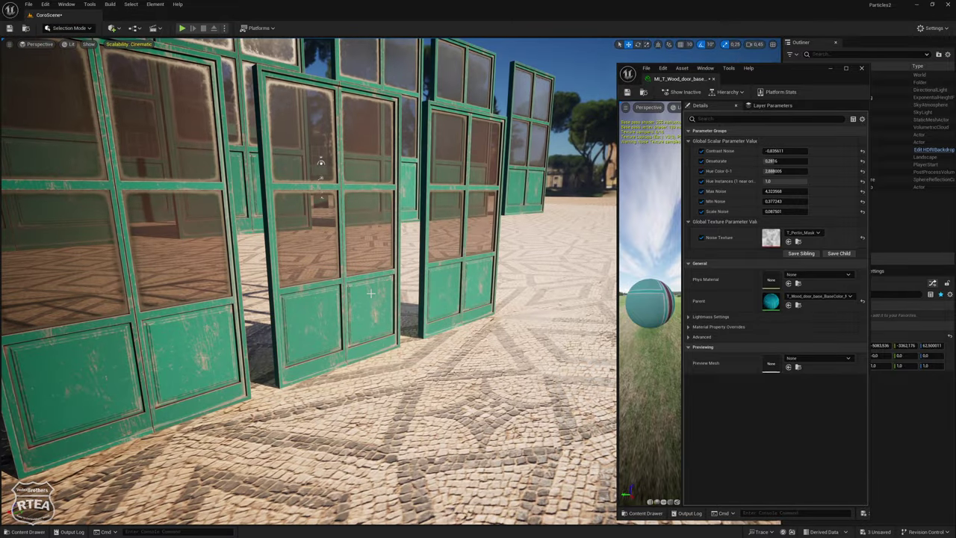
mouse_move(784, 171)
left_mouse_down()
mouse_move(806, 182)
mouse_move(788, 181)
left_mouse_up()
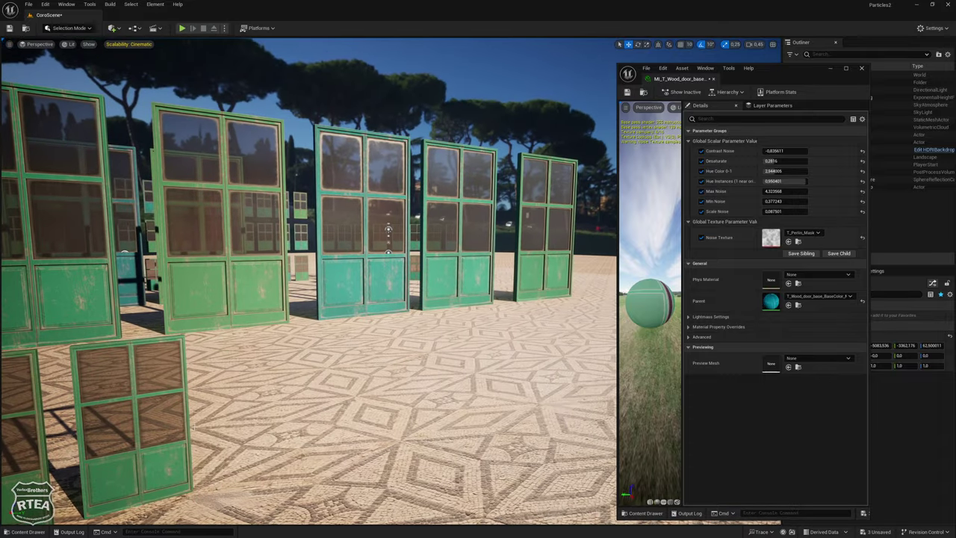
mouse_move(769, 170)
left_mouse_down()
mouse_move(796, 170)
mouse_move(774, 181)
left_mouse_up()
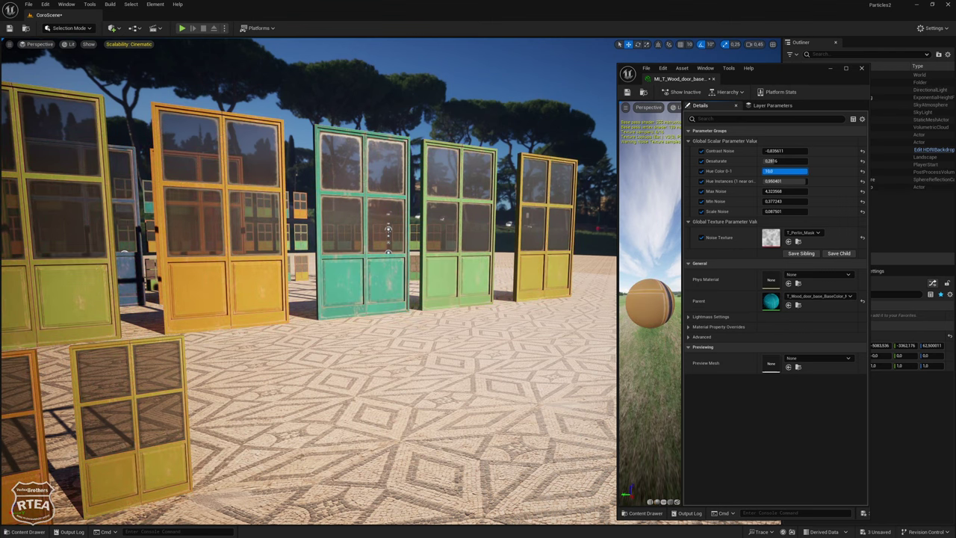
Try Hue Instances at 0.992, then set it back to 1
left_click(784, 181)
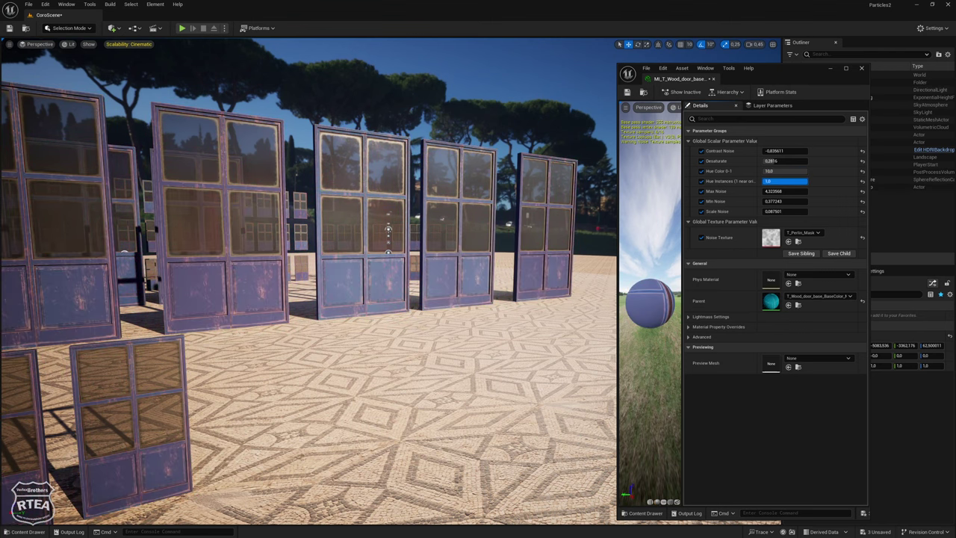
type("0.992")
key("Return")
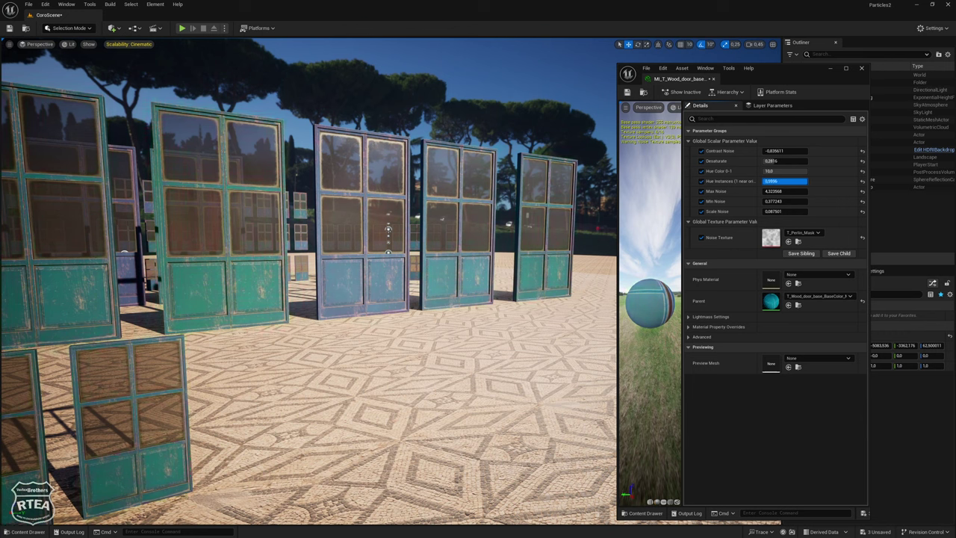
type("1")
key("Return")
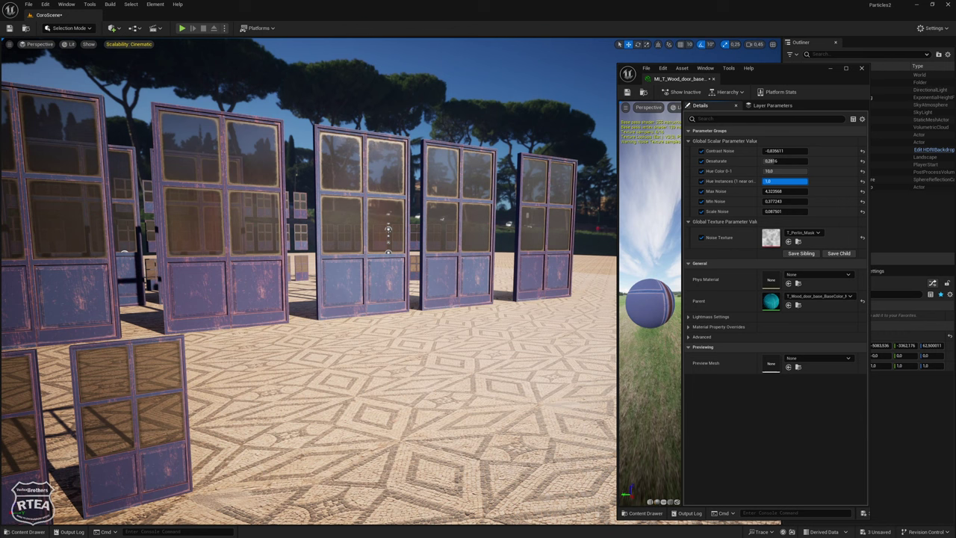
right_click_drag(336, 284, 351, 276)
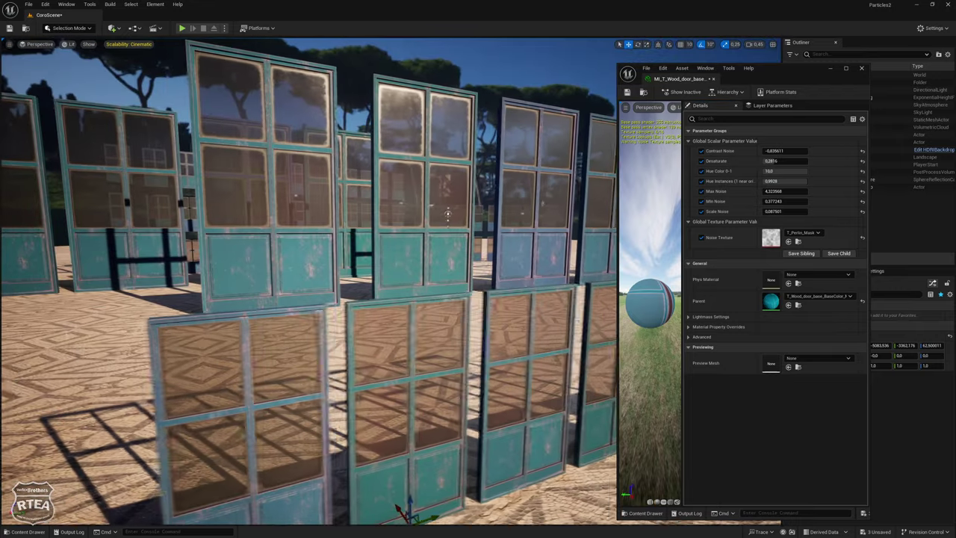
right_click_drag(447, 213, 446, 210)
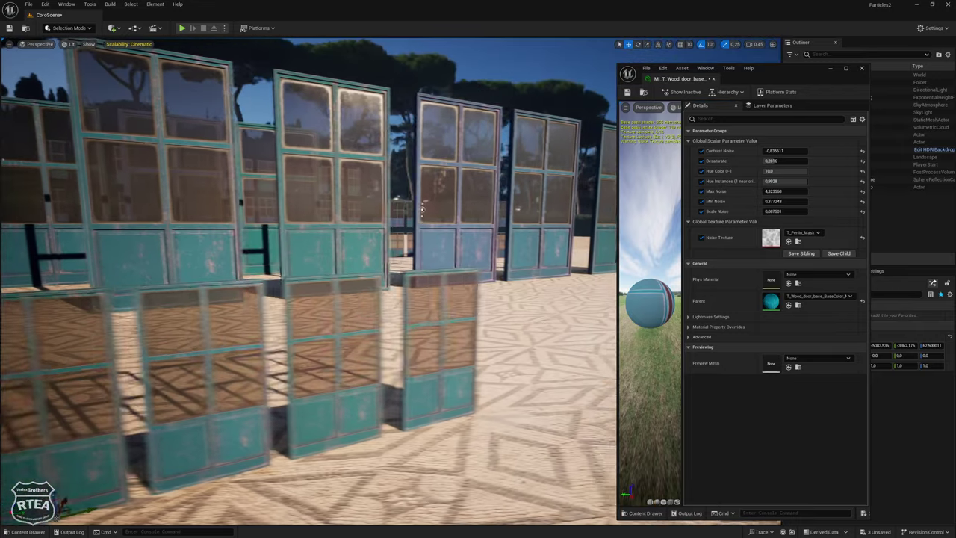
Test Desaturate at 1 and 0, leaving it at 0
left_click_drag(776, 161, 799, 160)
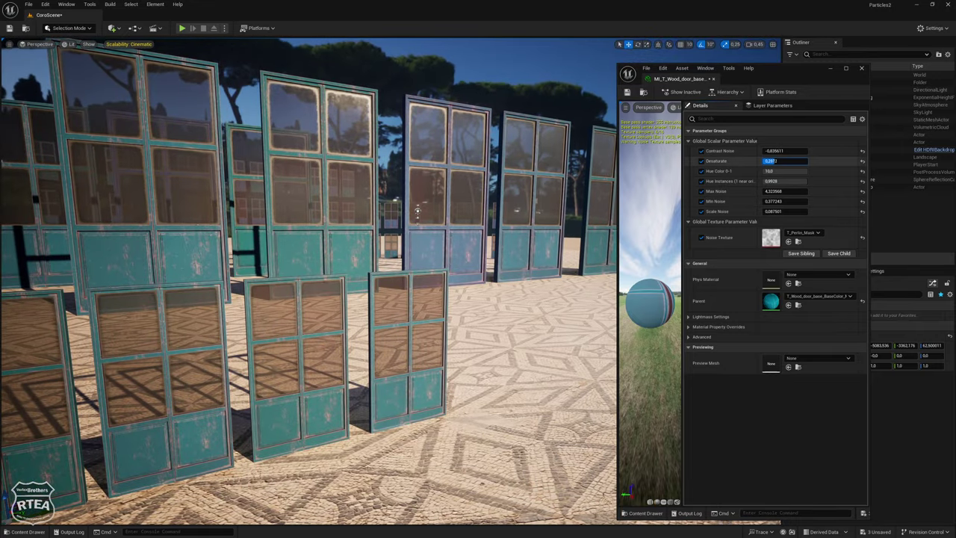
type("0")
key("Return")
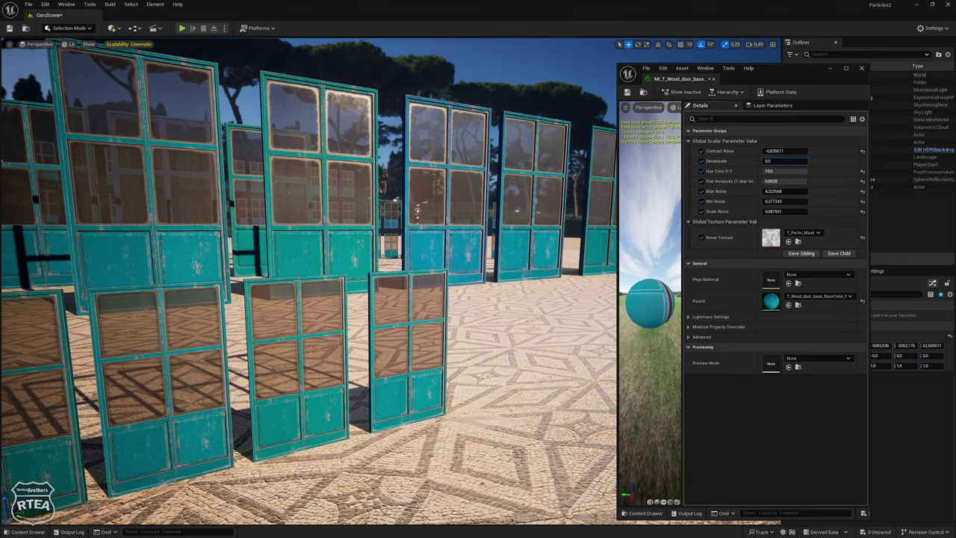
key("ctrl+z")
key("ctrl+y")
type("192")
key("Return")
type("0")
key("Return")
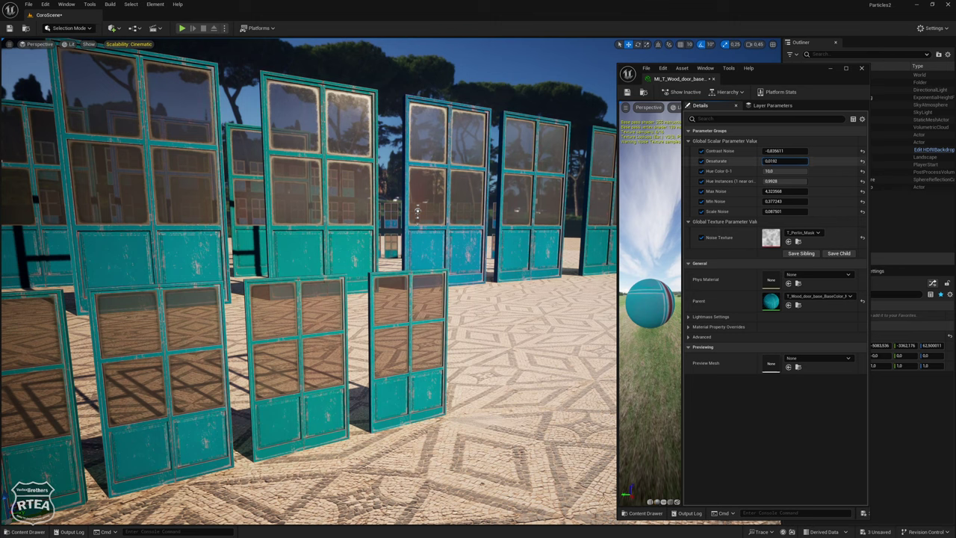
key("Return")
Sweep Hue Color, lower Hue Instances to about 0.93, and raise Scale Noise to about 2.9
mouse_move(800, 171)
left_mouse_down()
mouse_move(789, 163)
mouse_move(805, 160)
left_mouse_up()
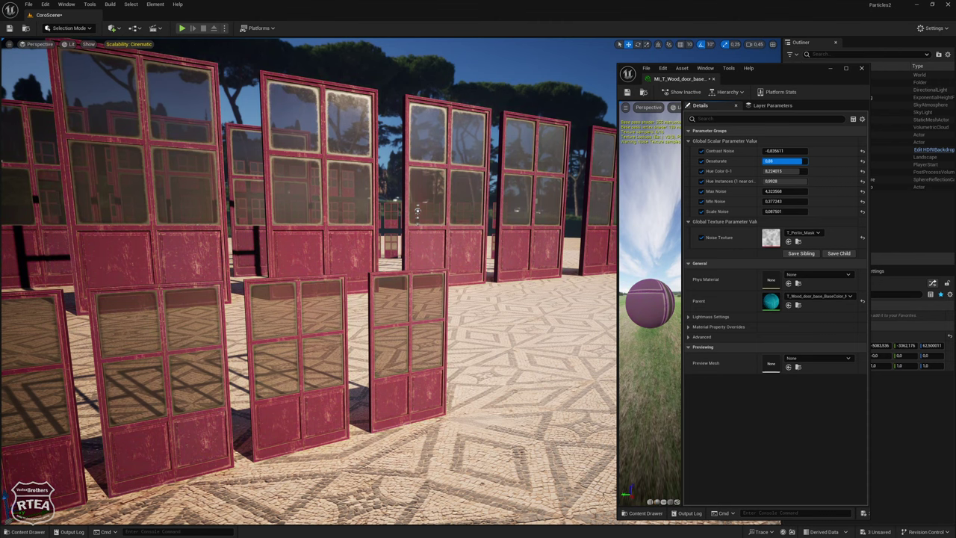
left_click_drag(416, 210, 235, 285)
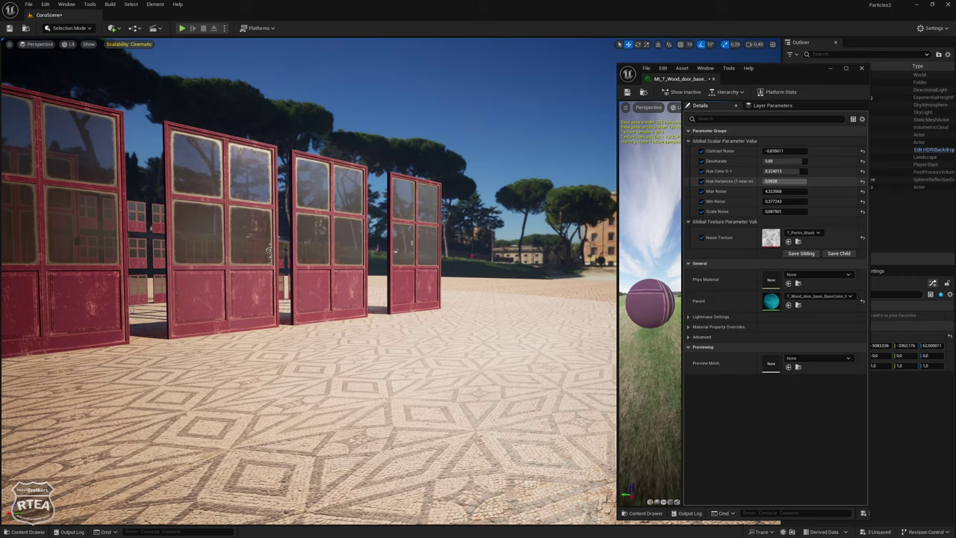
left_click_drag(769, 180, 761, 181)
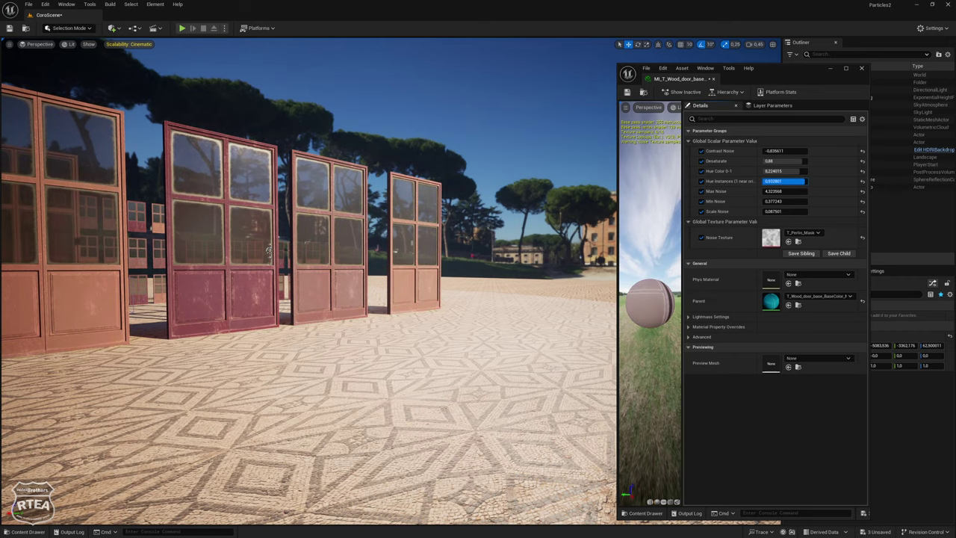
mouse_move(268, 251)
left_mouse_down()
mouse_move(105, 261)
mouse_move(108, 286)
left_mouse_up()
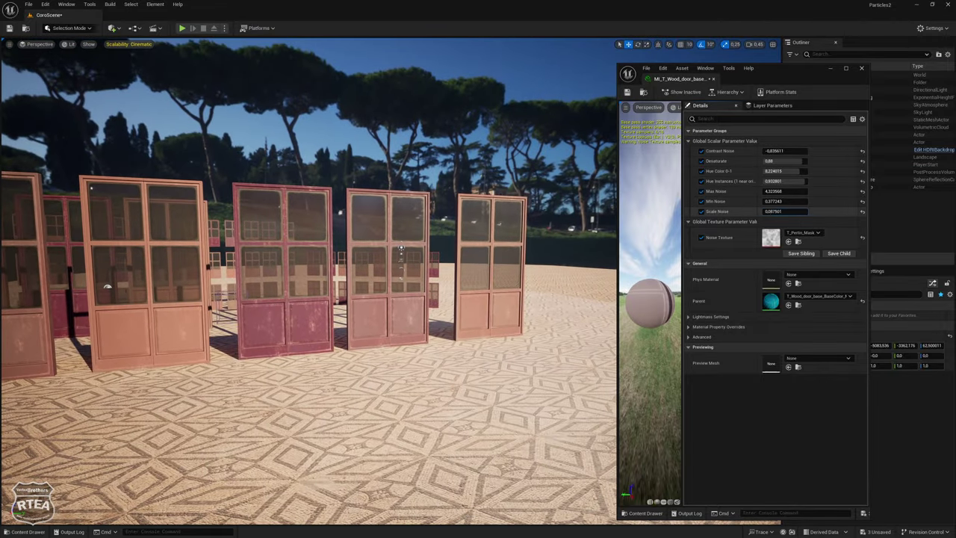
left_click_drag(777, 211, 828, 212)
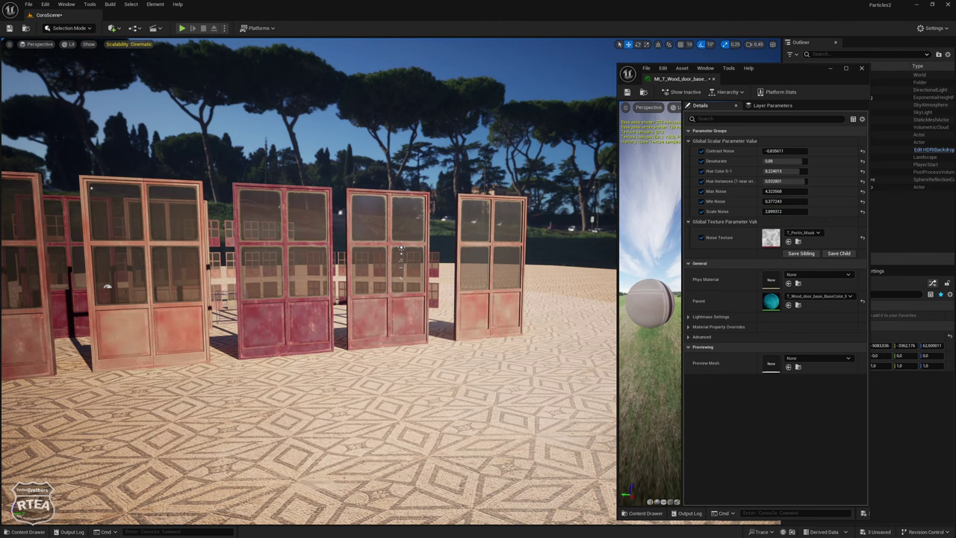
left_click_drag(401, 249, 384, 237)
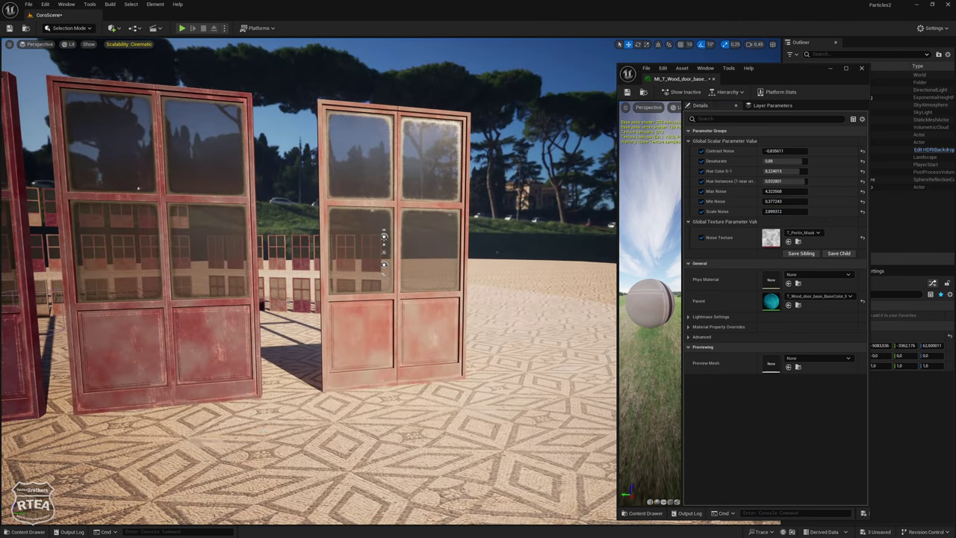
Rotate the door about 10° around Z
key("e")
mouse_move(429, 388)
left_mouse_down()
mouse_move(403, 397)
mouse_move(429, 389)
left_mouse_up()
scroll(436, 239, "down", 5)
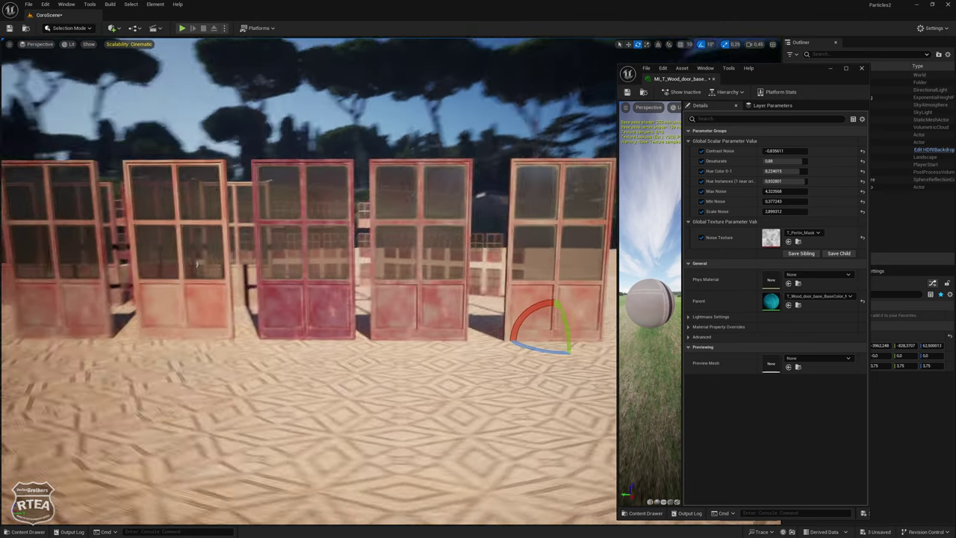
left_click_drag(436, 239, 435, 238)
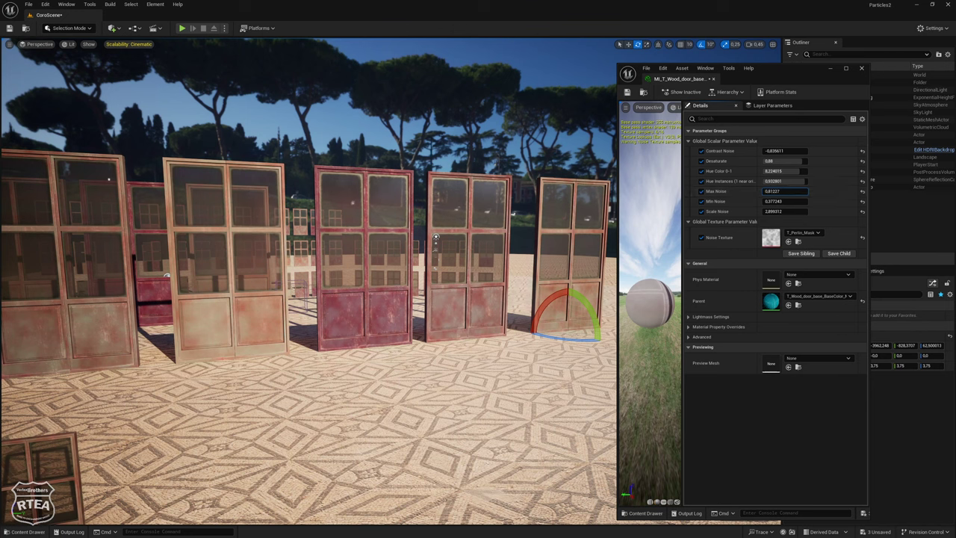
Lower Max Noise, set Scale Noise ~6.98, Contrast Noise ~5.28, Hue Color ~0.248, Desaturate 0.5
mouse_move(782, 191)
left_mouse_down()
mouse_move(754, 191)
mouse_move(799, 192)
left_mouse_up()
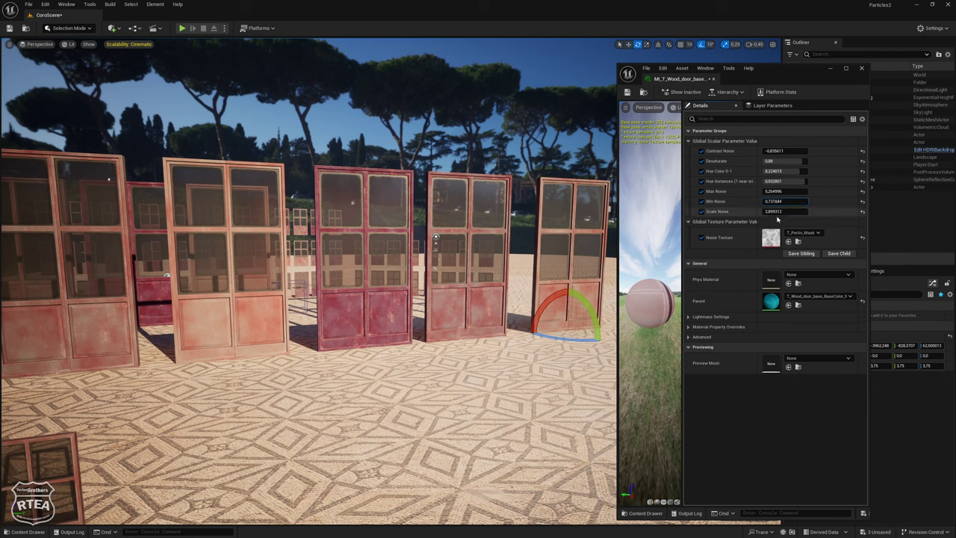
mouse_move(784, 211)
left_mouse_down()
mouse_move(813, 212)
mouse_move(769, 211)
mouse_move(781, 211)
left_mouse_up()
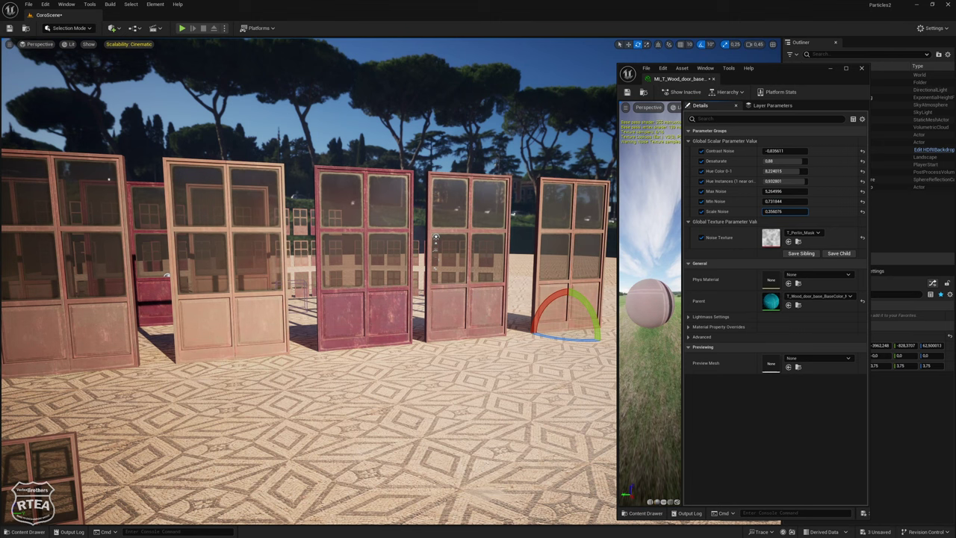
mouse_move(784, 150)
left_mouse_down()
mouse_move(814, 150)
mouse_move(769, 150)
left_mouse_up()
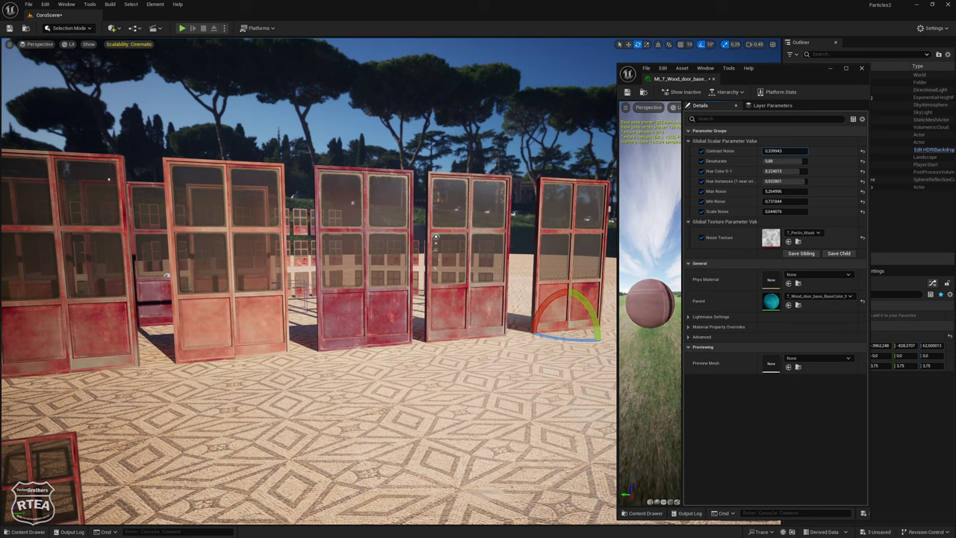
mouse_move(792, 171)
left_mouse_down()
mouse_move(810, 171)
mouse_move(790, 171)
left_mouse_up()
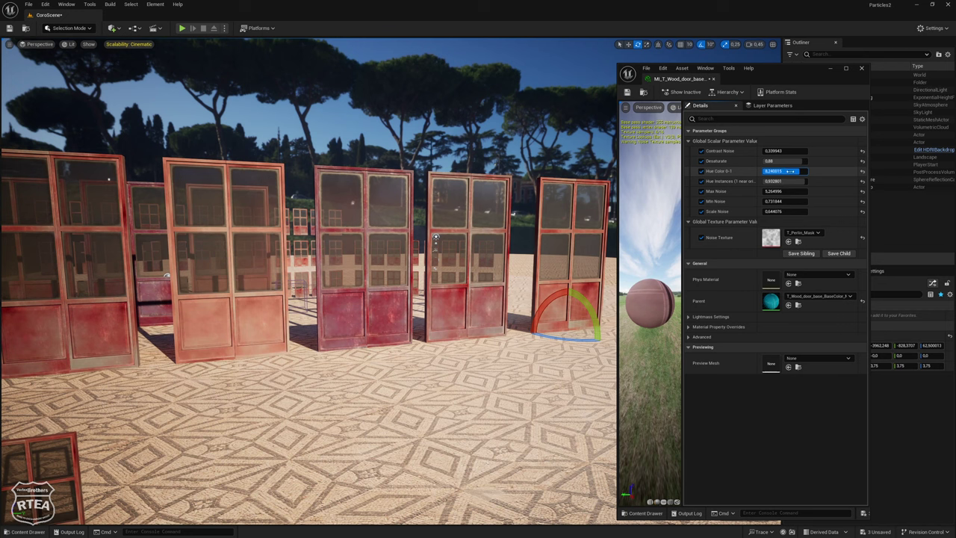
left_click_drag(806, 160, 798, 161)
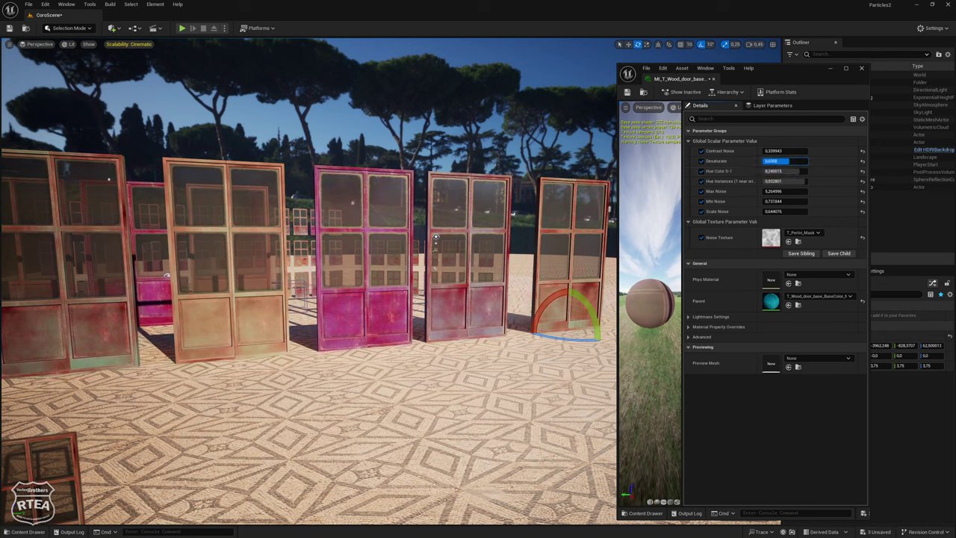
type("0.5")
key("Return")
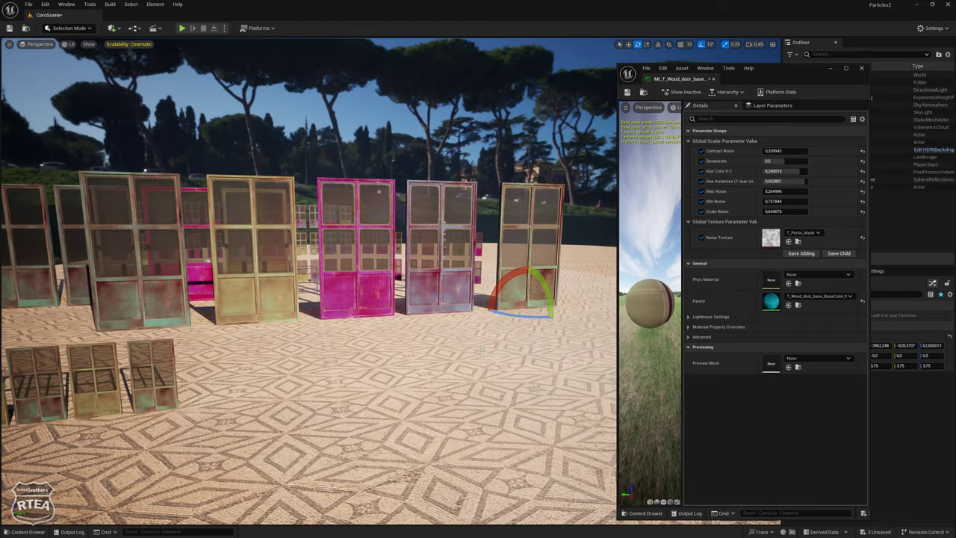
Change the Noise Texture from T_Perlin_Mask to T_Perlin_Noise, then to T_Perlin_Noise_M
left_click(802, 232)
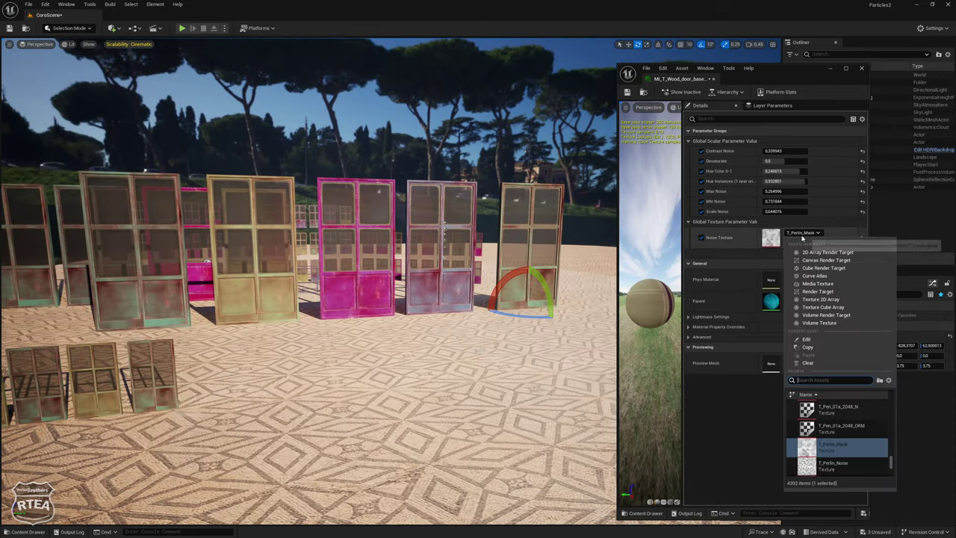
left_click(830, 464)
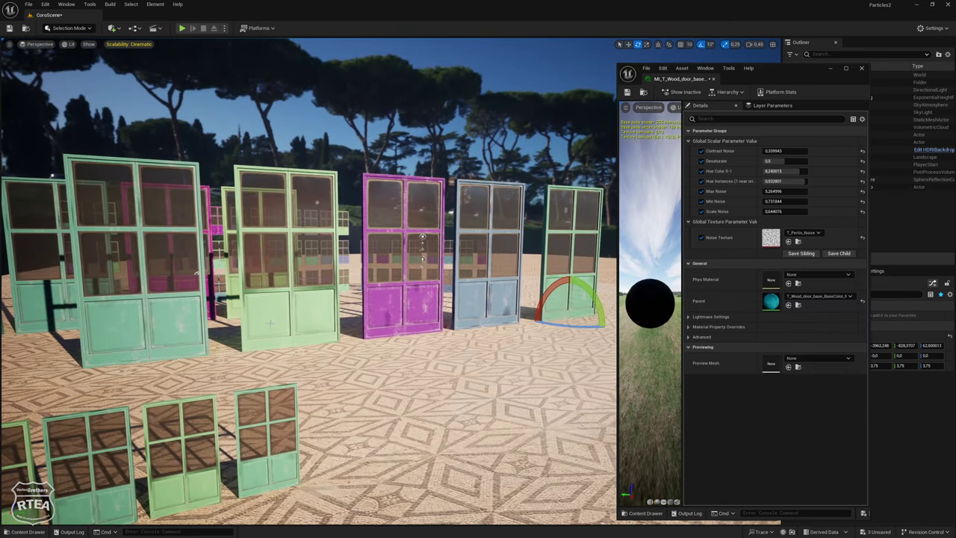
left_click(800, 233)
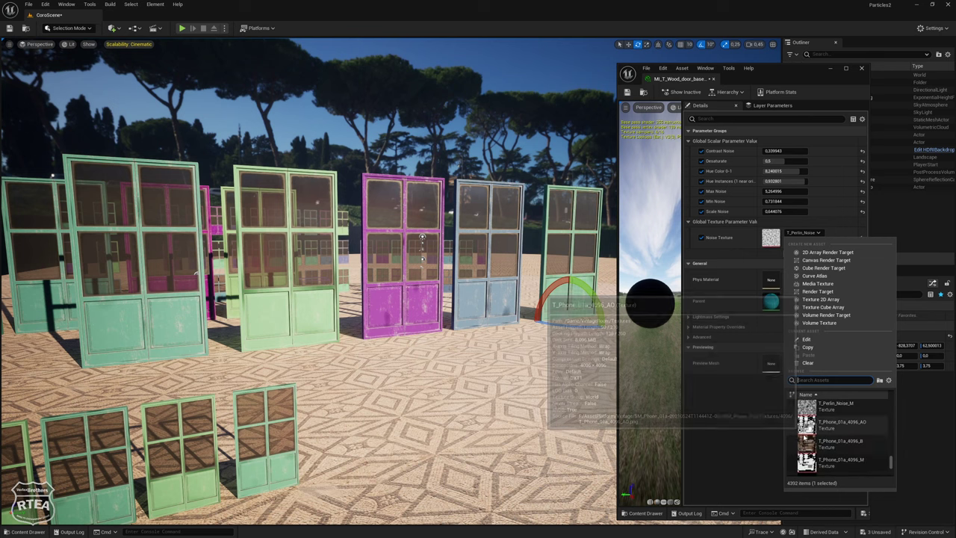
scroll(829, 437, "up", 3)
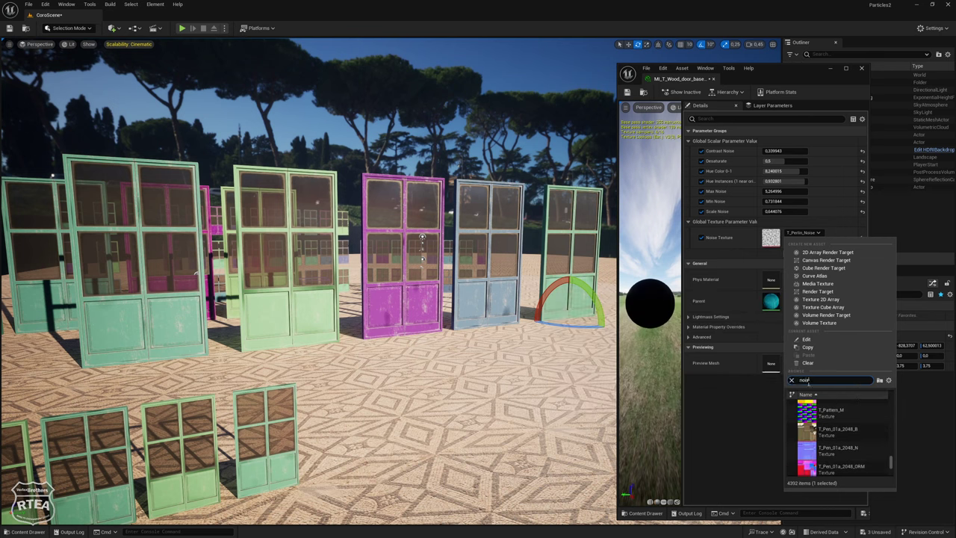
left_click(806, 470)
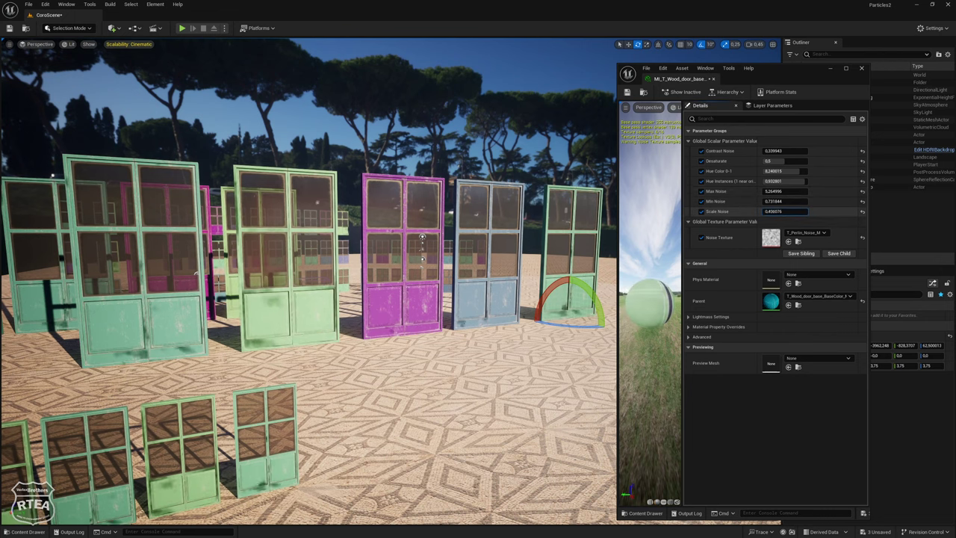
Set Scale Noise to about 1.26, Desaturate to about 0.64, and Contrast Noise to around 2883
mouse_move(777, 211)
left_mouse_down()
mouse_move(802, 211)
mouse_move(780, 211)
left_mouse_up()
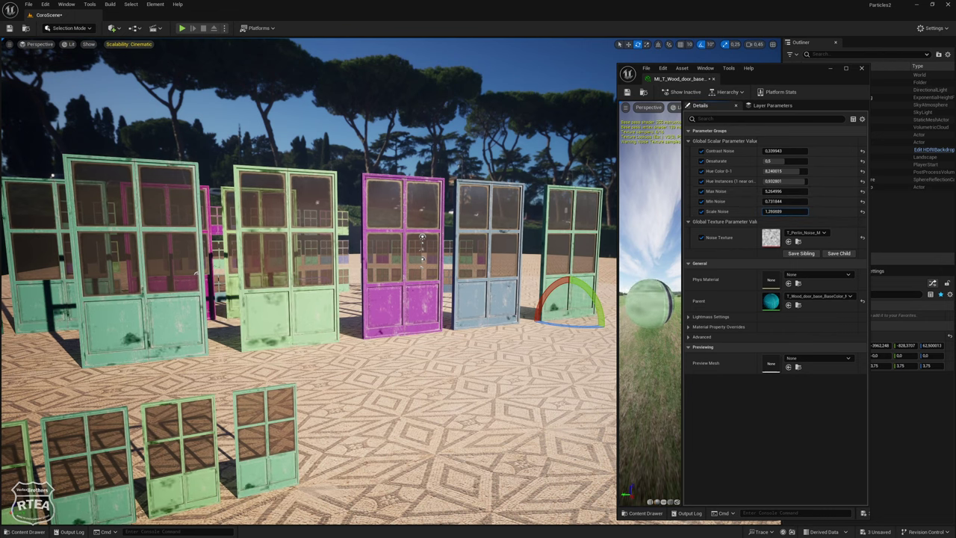
left_click_drag(777, 151, 836, 151)
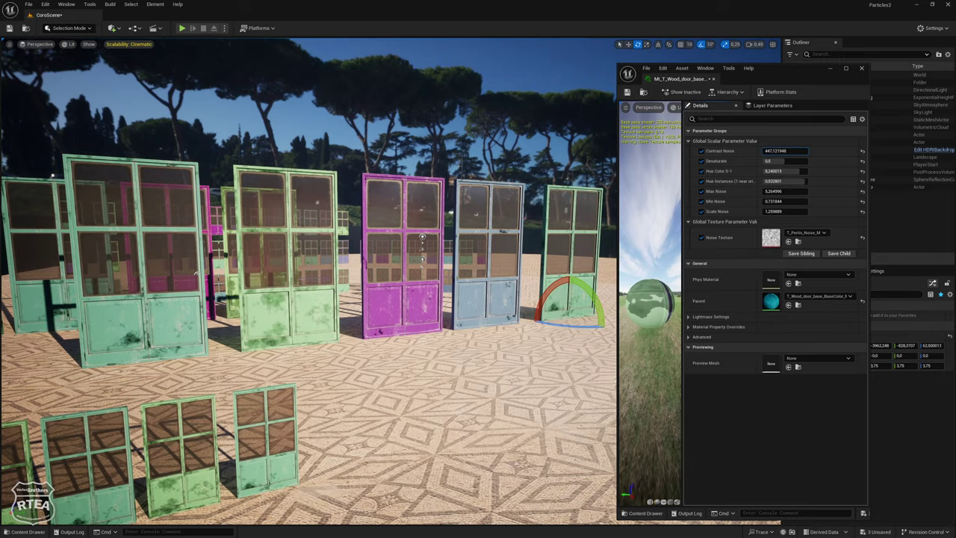
mouse_move(308, 280)
right_mouse_down()
mouse_move(358, 280)
mouse_move(284, 280)
mouse_move(321, 278)
right_mouse_up()
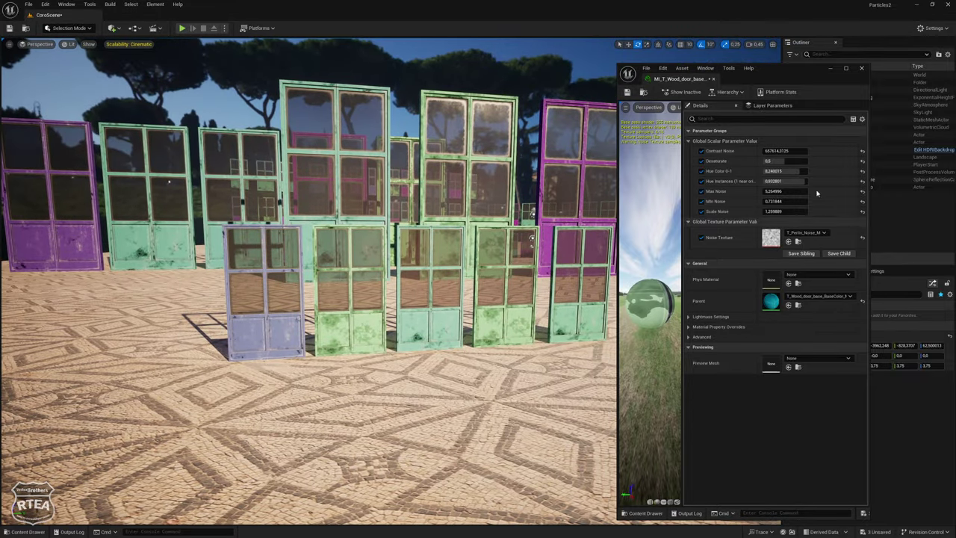
left_click_drag(784, 161, 789, 161)
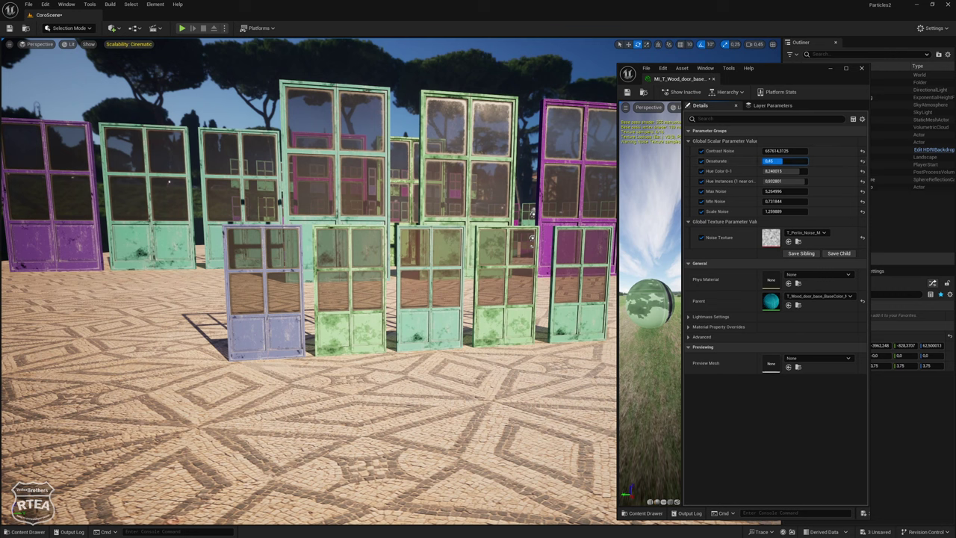
key("Return")
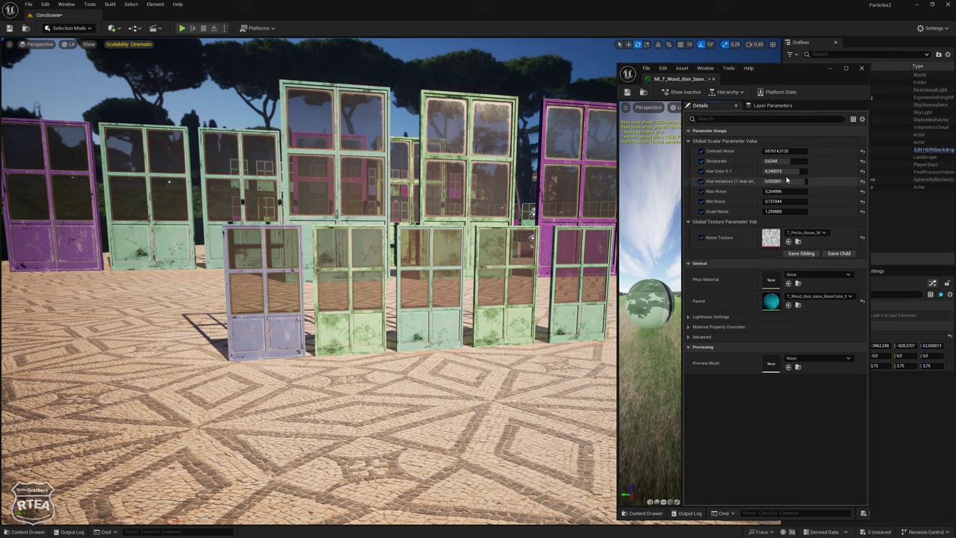
left_click_drag(769, 151, 799, 150)
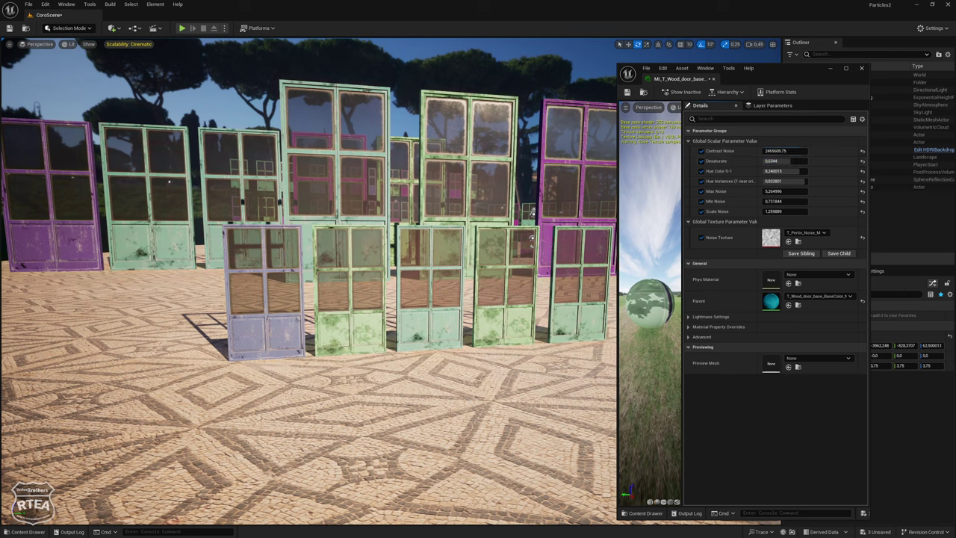
right_click_drag(532, 238, 579, 228)
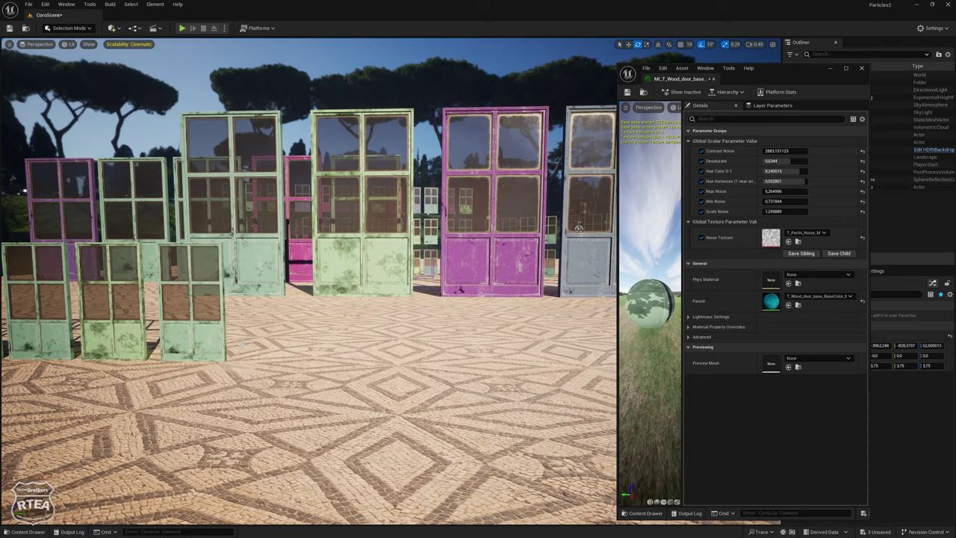
right_click_drag(579, 228, 508, 181)
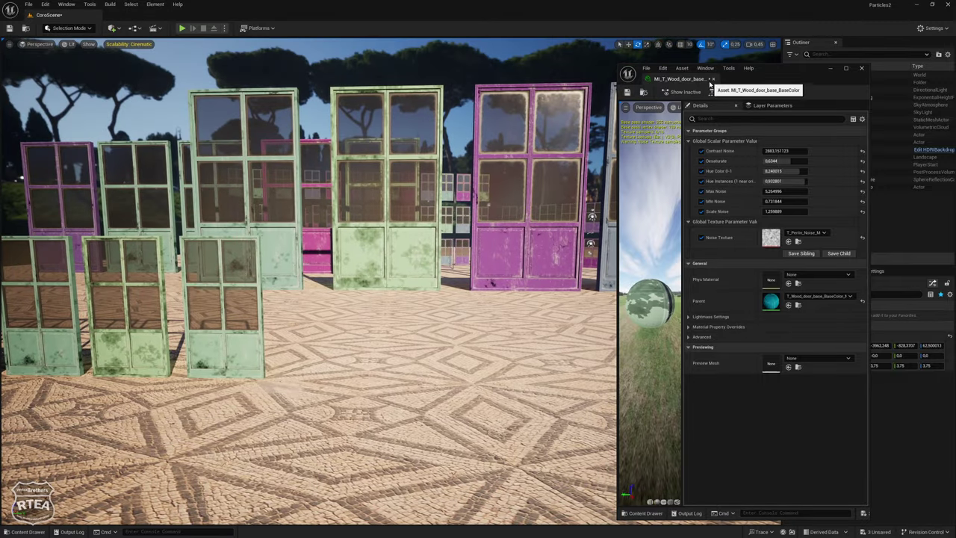
Open the parent material T_Wood_door_base_BaseColor_Mat and its RVI subgraph
double_click(770, 300)
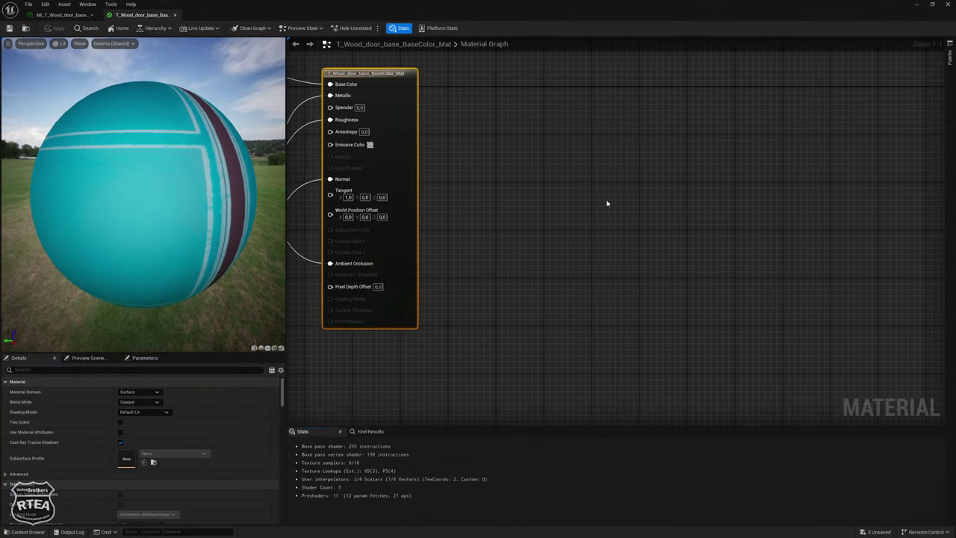
right_click_drag(607, 203, 431, 316)
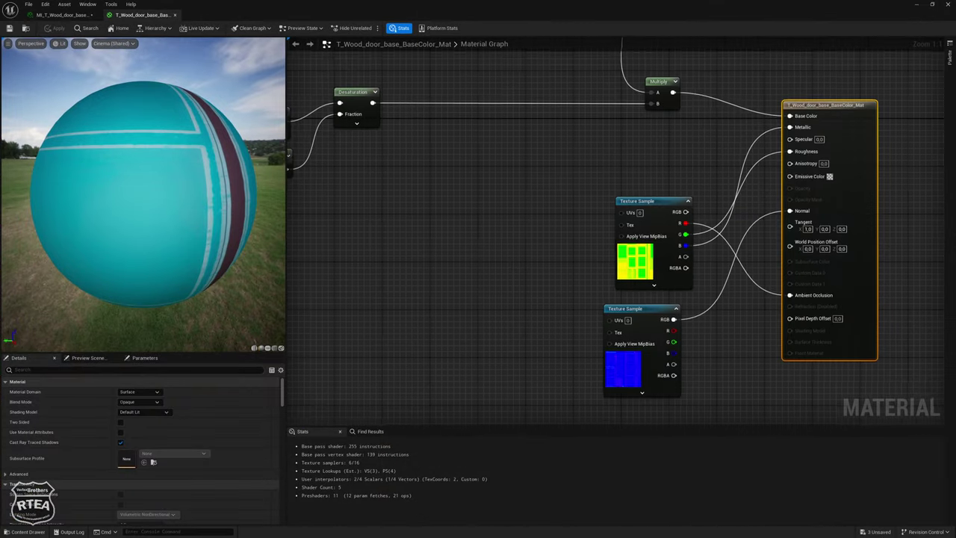
scroll(573, 320, "down", 3)
mouse_move(573, 320)
right_mouse_down()
mouse_move(585, 310)
mouse_move(664, 361)
right_mouse_up()
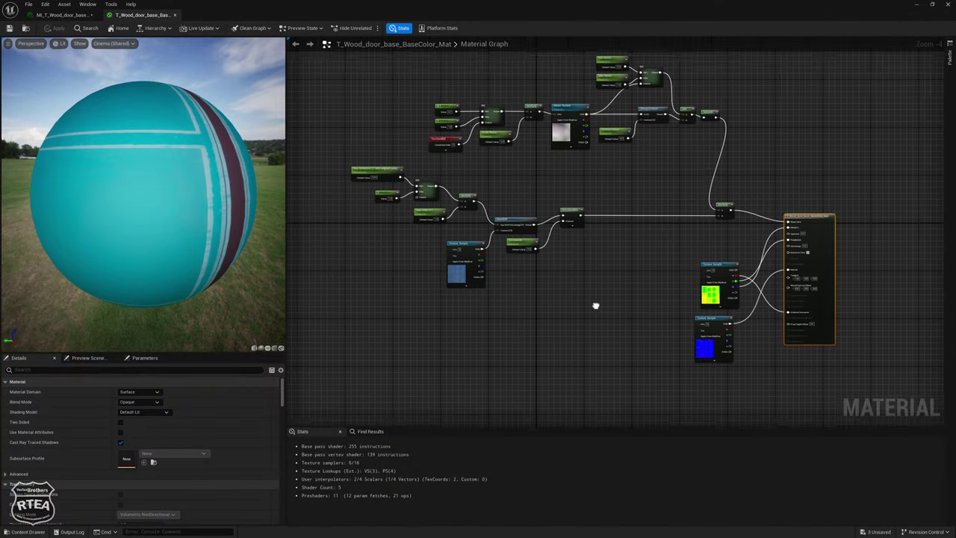
scroll(510, 212, "up", 4)
mouse_move(512, 220)
right_mouse_down()
mouse_move(629, 209)
mouse_move(655, 232)
right_mouse_up()
double_click(655, 231)
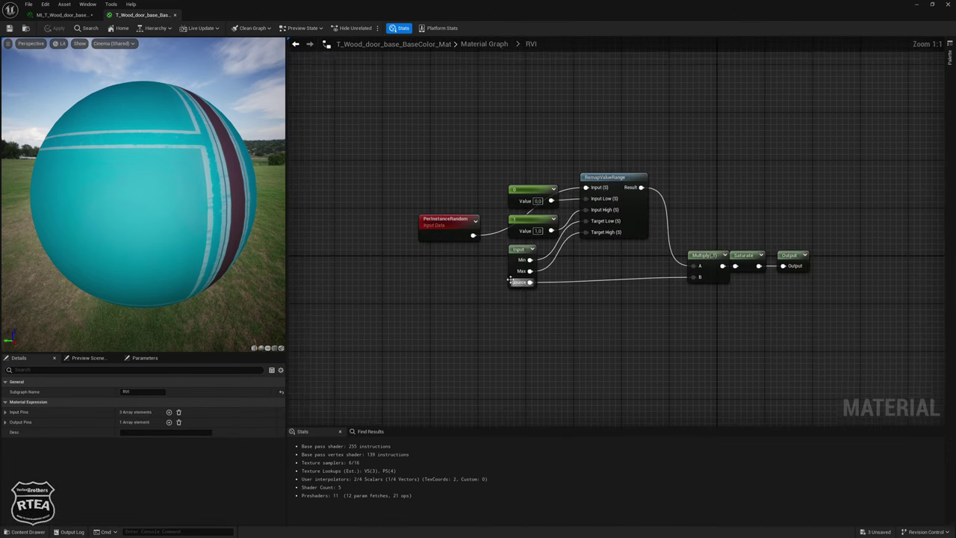
Reposition the PerInstanceRandom node above the RemapValueRange node
left_click_drag(694, 205, 883, 345)
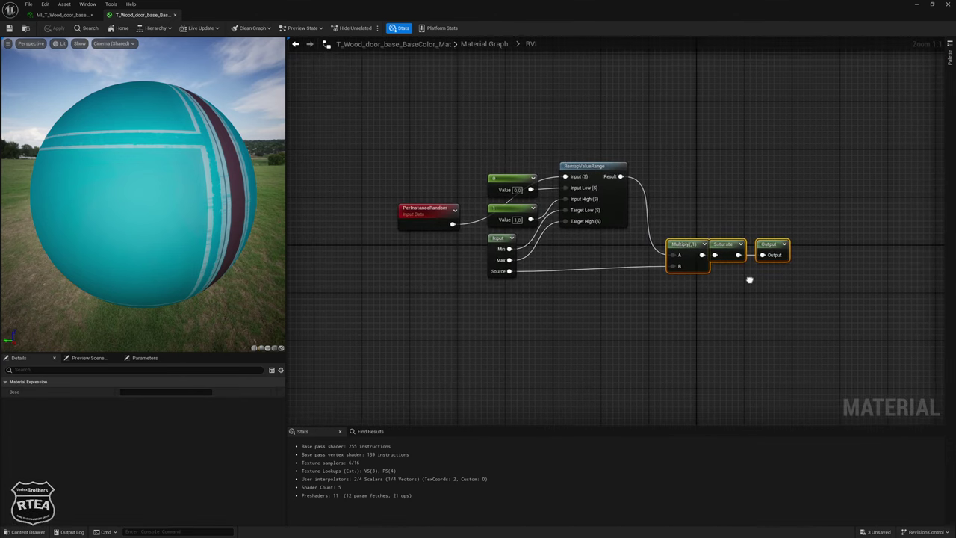
right_click_drag(749, 276, 831, 286)
mouse_move(528, 216)
left_mouse_down()
mouse_move(485, 198)
mouse_move(580, 133)
left_mouse_up()
right_click_drag(530, 193, 469, 193)
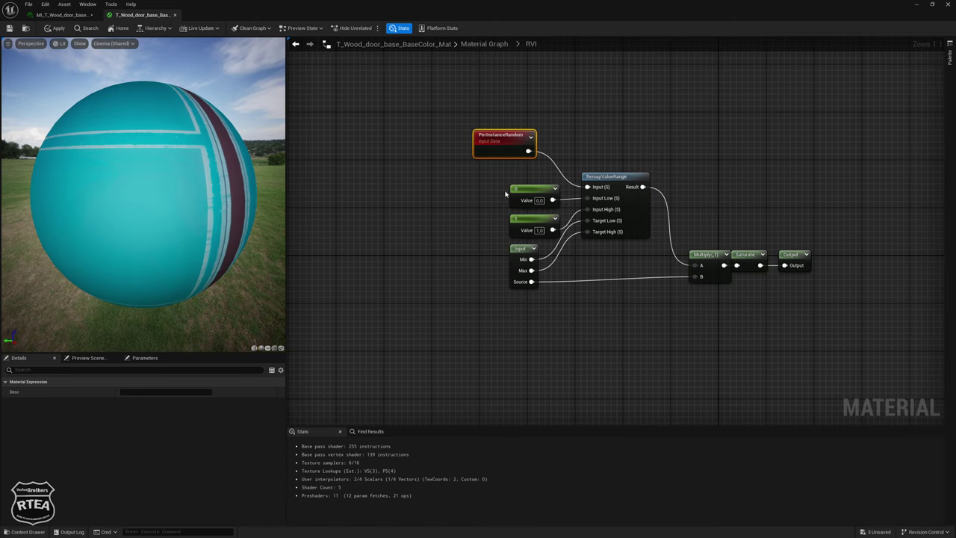
left_click_drag(577, 152, 675, 246)
right_click_drag(479, 173, 554, 147)
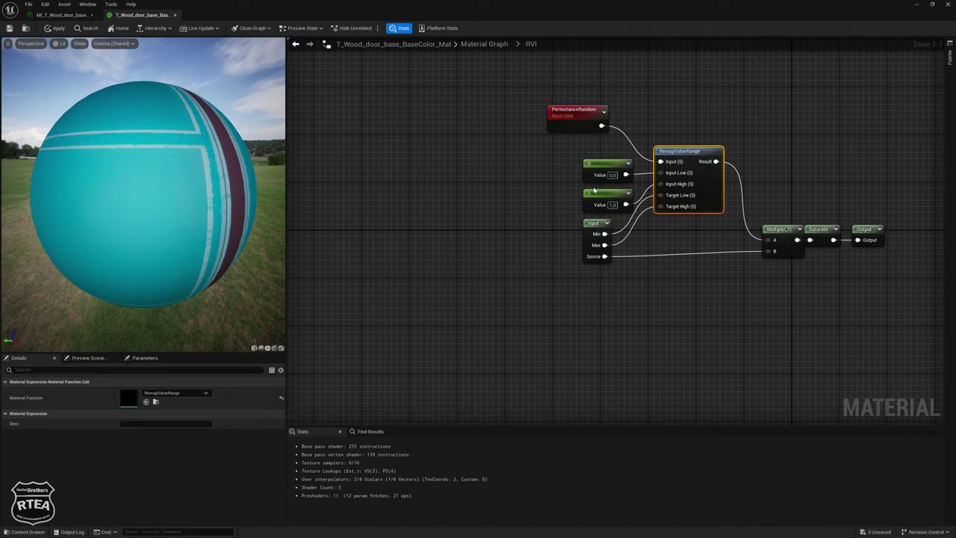
left_click_drag(576, 119, 599, 112)
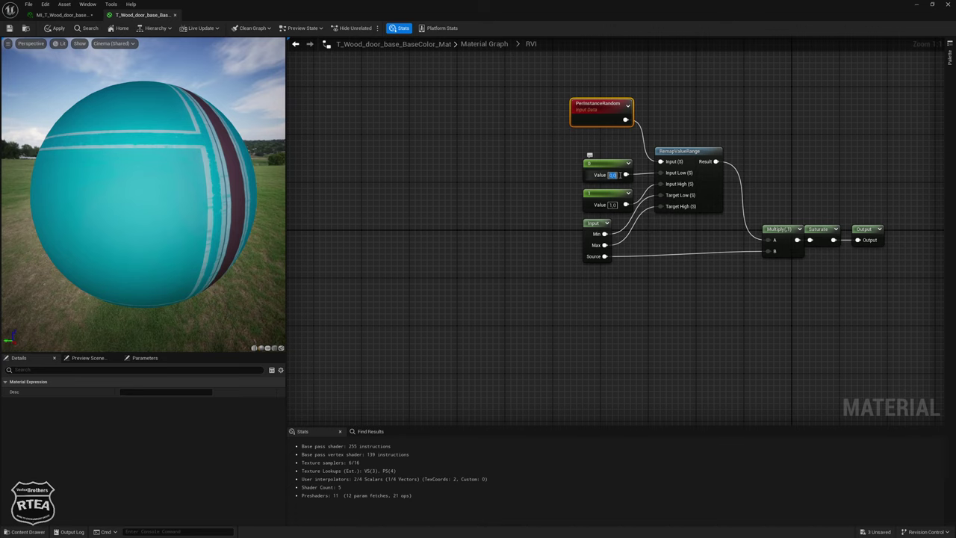
right_click_drag(622, 256, 584, 246)
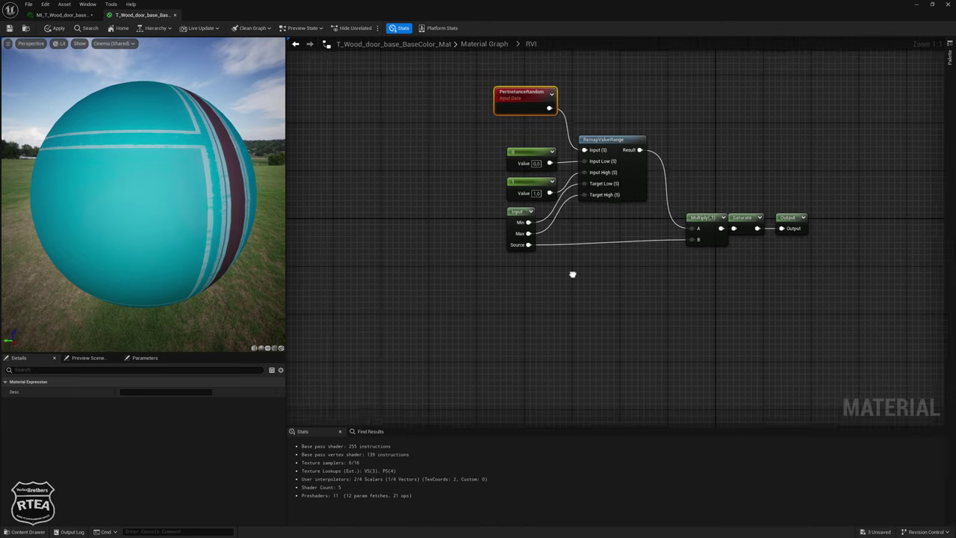
right_click_drag(531, 204, 522, 175)
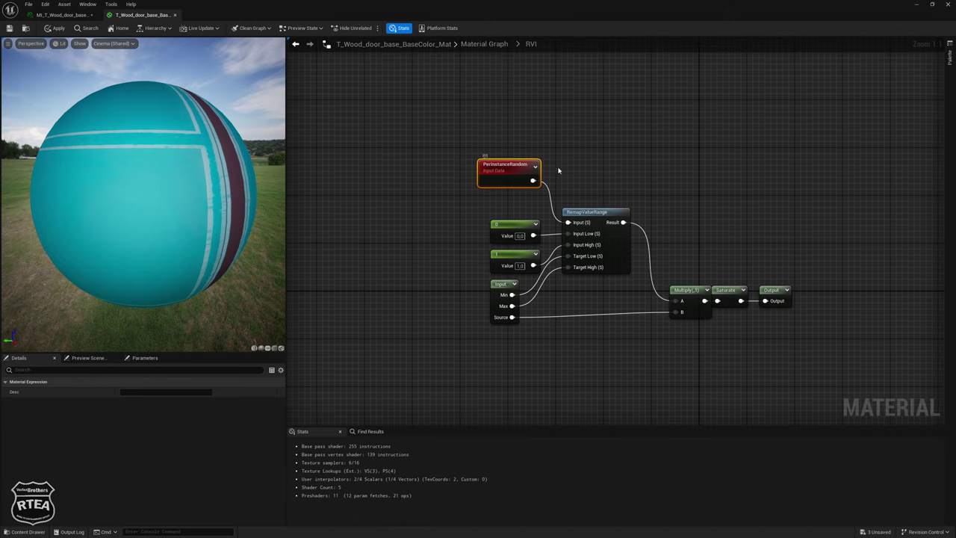
left_click_drag(519, 172, 502, 142)
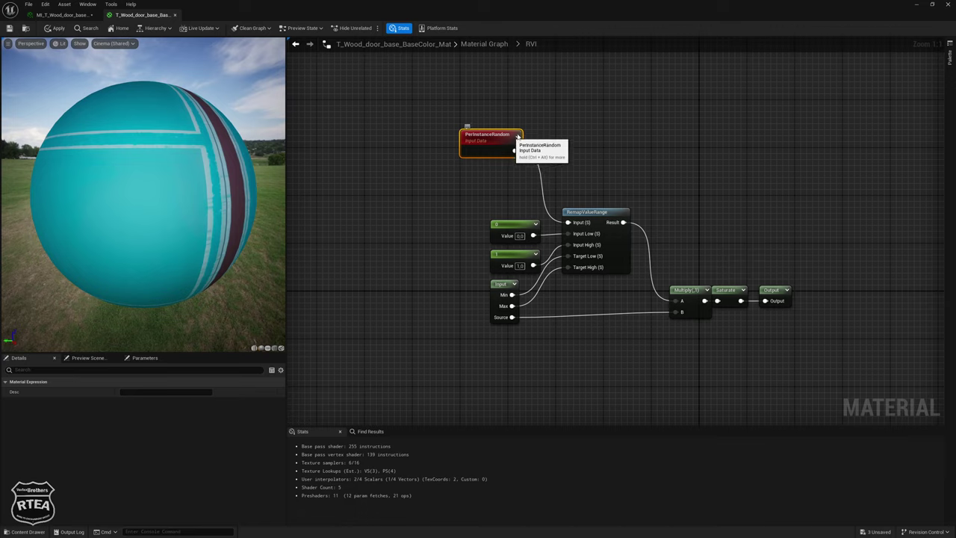
Add a Clamp node to the RVI subgraph, discarding a stray Saturate node first
left_click_drag(498, 153, 511, 153)
right_click(575, 169)
type("sat")
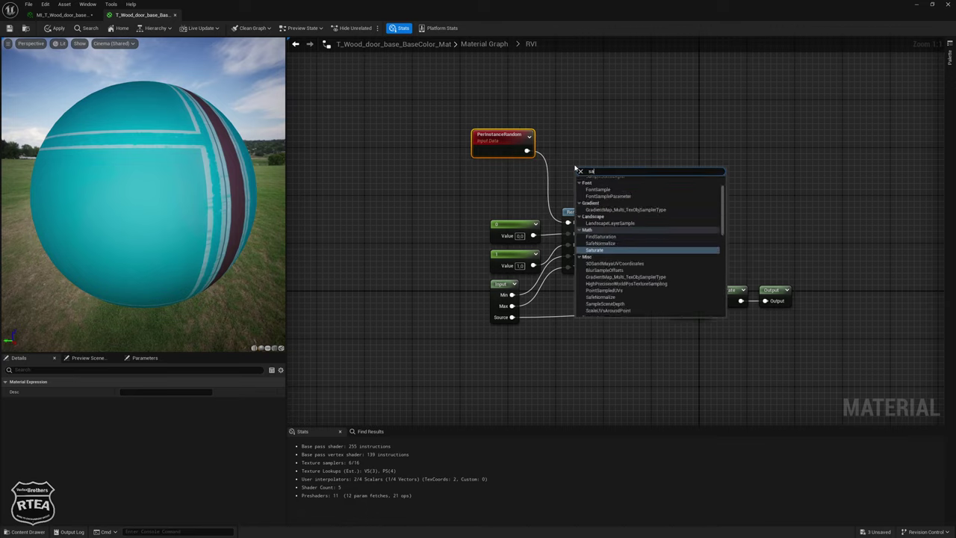
left_click(602, 207)
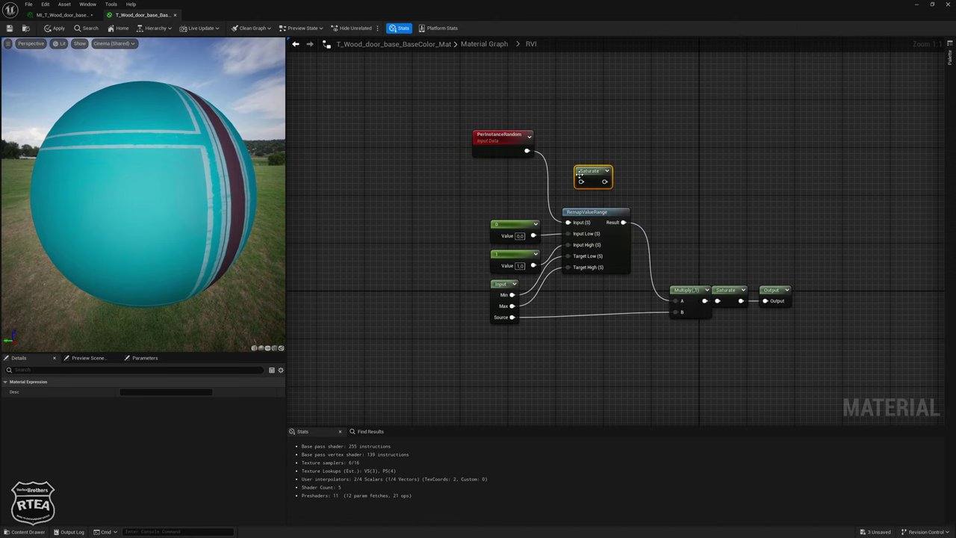
key("Delete")
right_click(590, 173)
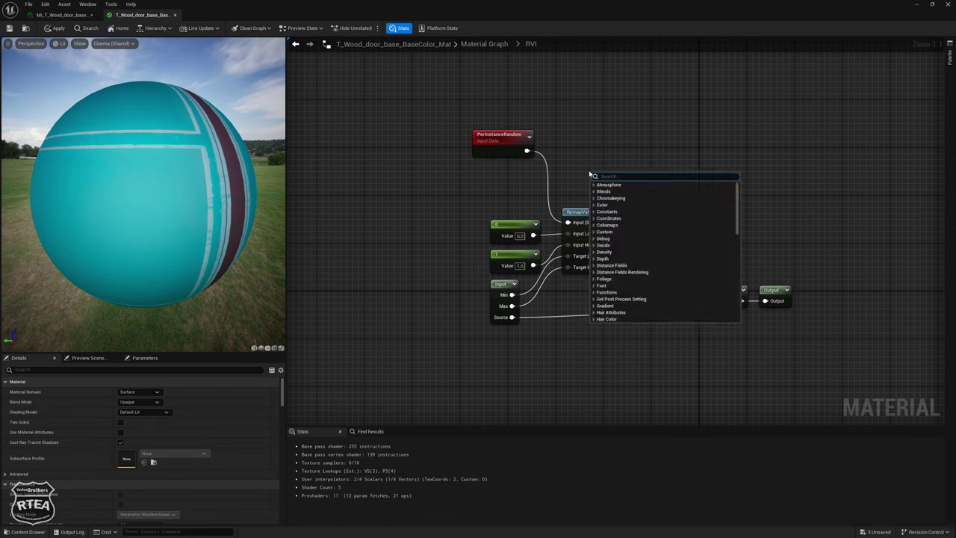
type("clamp")
key("Return")
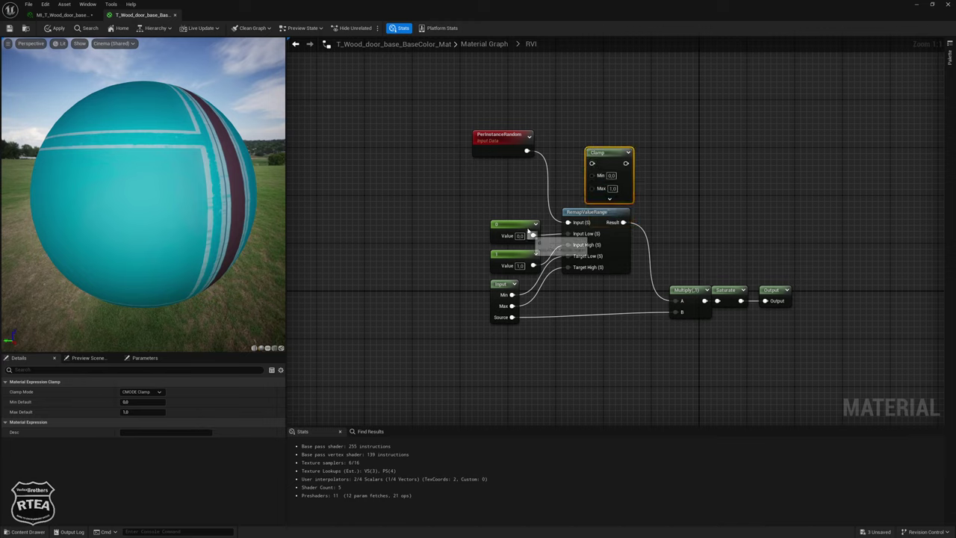
Feed PerInstanceRandom into the Clamp and route the Clamp result into Multiply A
mouse_move(526, 151)
left_mouse_down()
mouse_move(592, 163)
mouse_move(598, 141)
left_mouse_up()
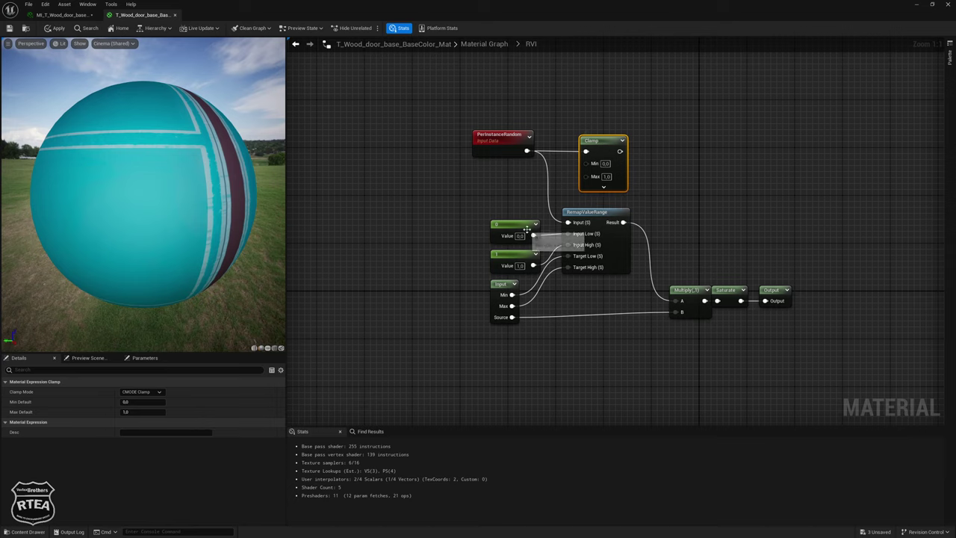
mouse_move(532, 235)
left_mouse_down()
mouse_move(594, 163)
mouse_move(532, 266)
left_mouse_up()
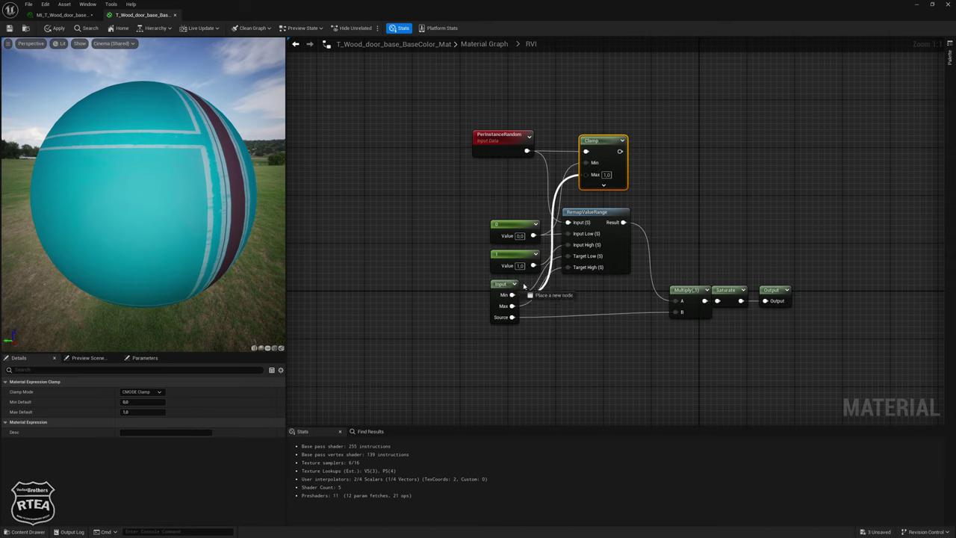
left_click_drag(508, 224, 495, 188)
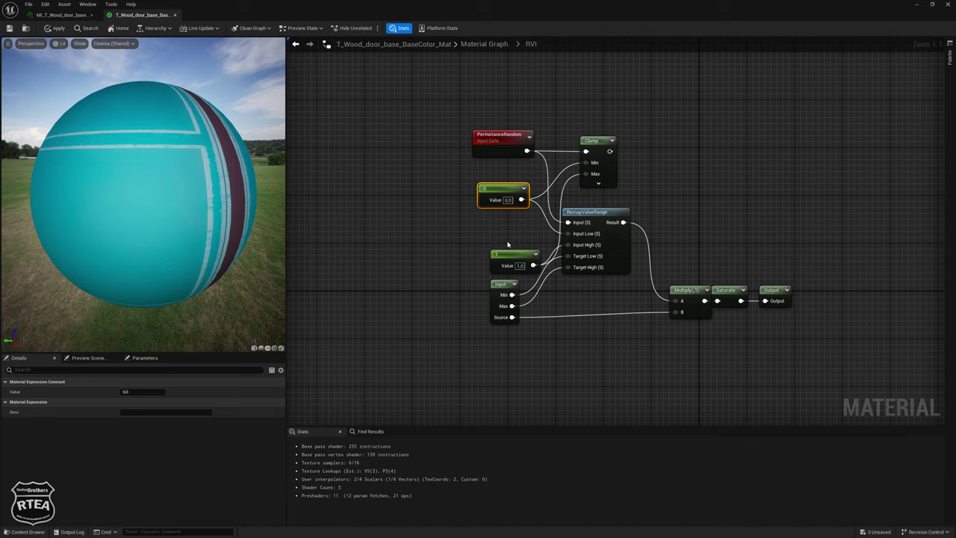
left_click_drag(507, 254, 500, 228)
left_click_drag(610, 151, 679, 300)
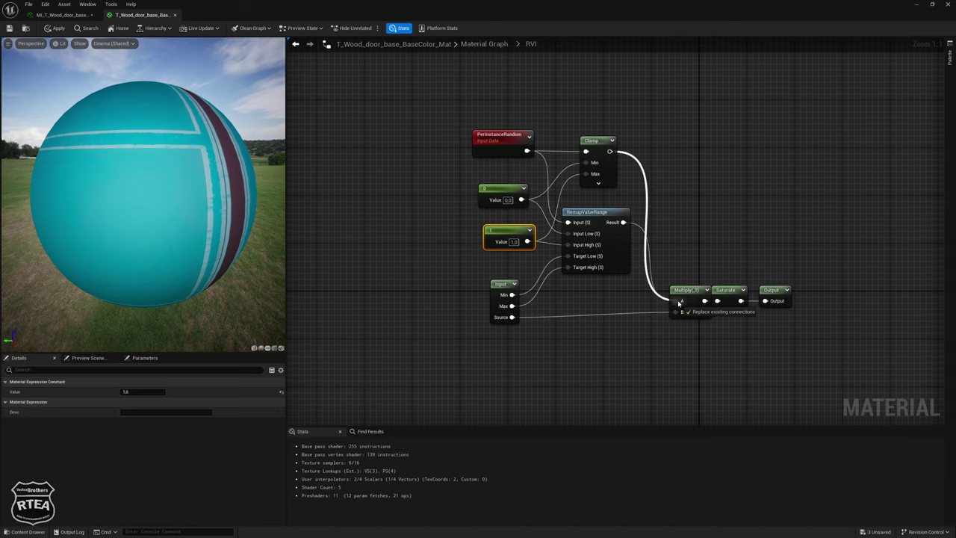
Delete RemapValueRange and the 0.0/1.0 constants, and connect Input Min and Max to the Clamp
left_click_drag(602, 227, 602, 302)
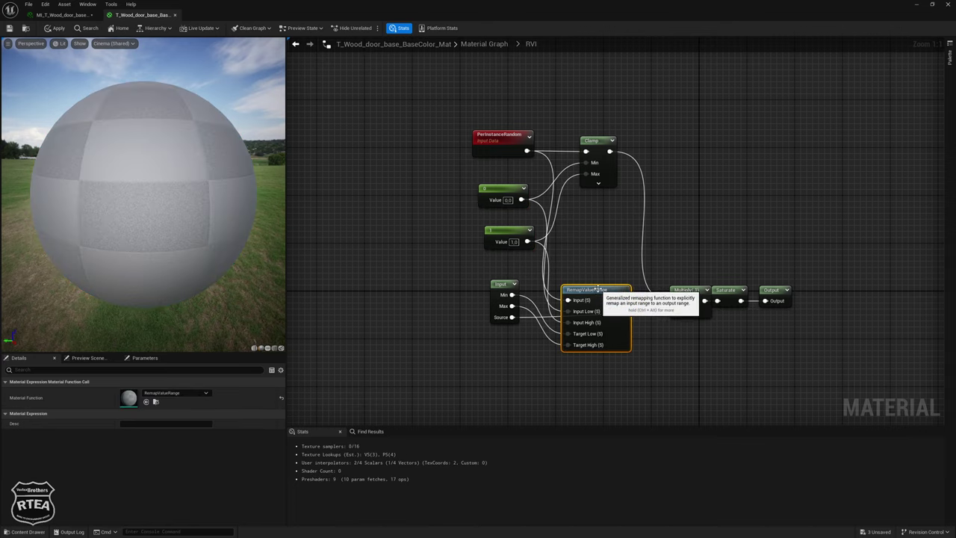
key("Delete")
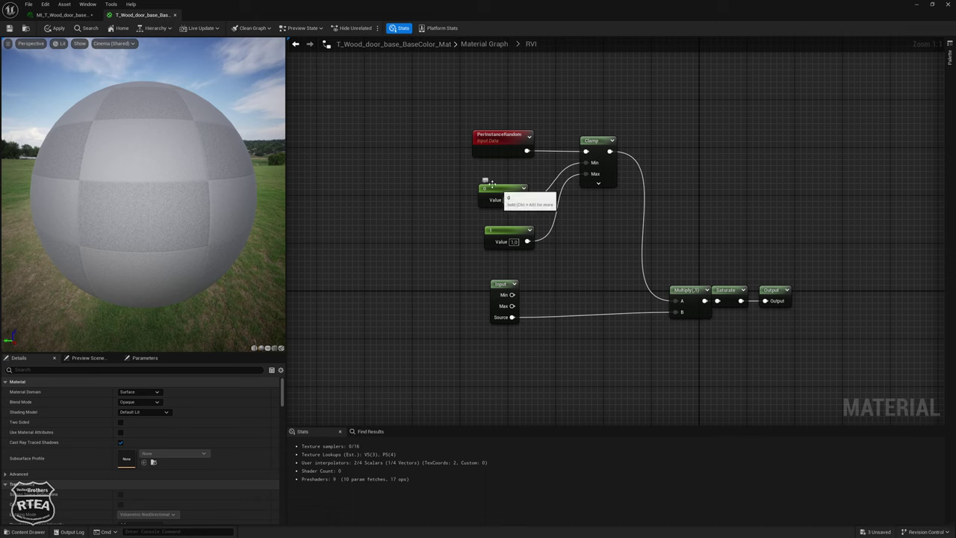
left_click_drag(470, 182, 542, 266)
key("Delete")
mouse_move(585, 162)
left_mouse_down()
mouse_move(559, 268)
mouse_move(512, 294)
mouse_move(512, 305)
mouse_move(510, 174)
mouse_move(521, 185)
left_mouse_up()
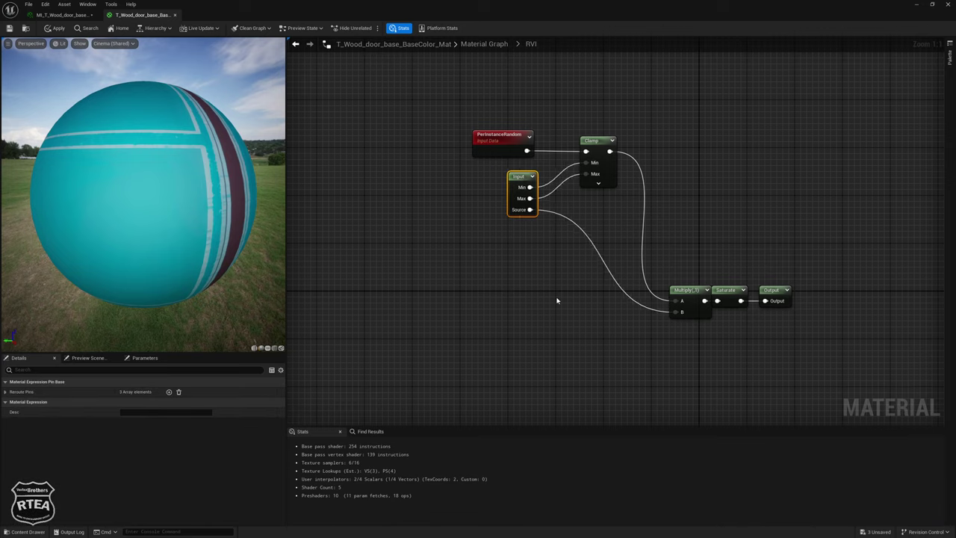
Move the Multiply, Saturate and Output nodes up beside the Clamp node
left_click_drag(580, 253, 755, 328)
left_click_drag(724, 300, 700, 199)
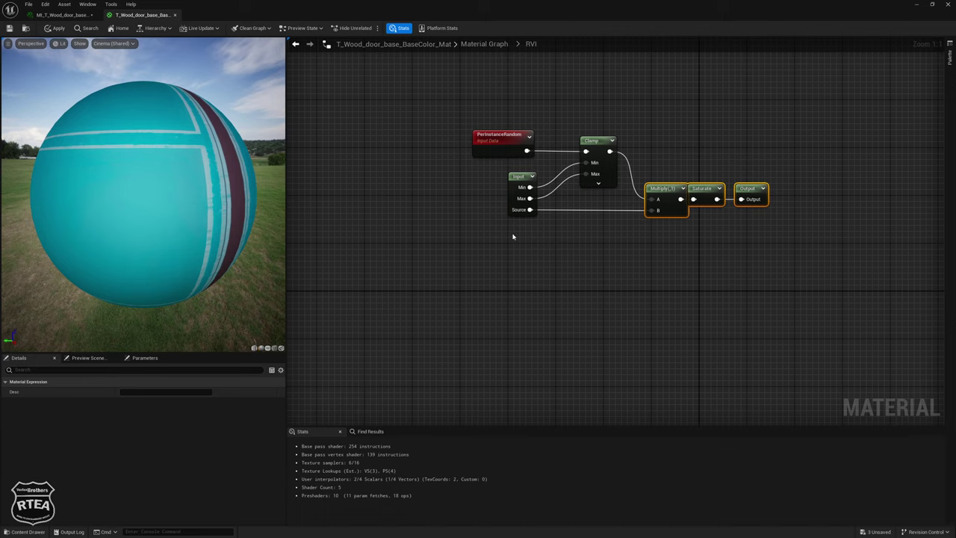
right_click_drag(662, 249, 552, 248)
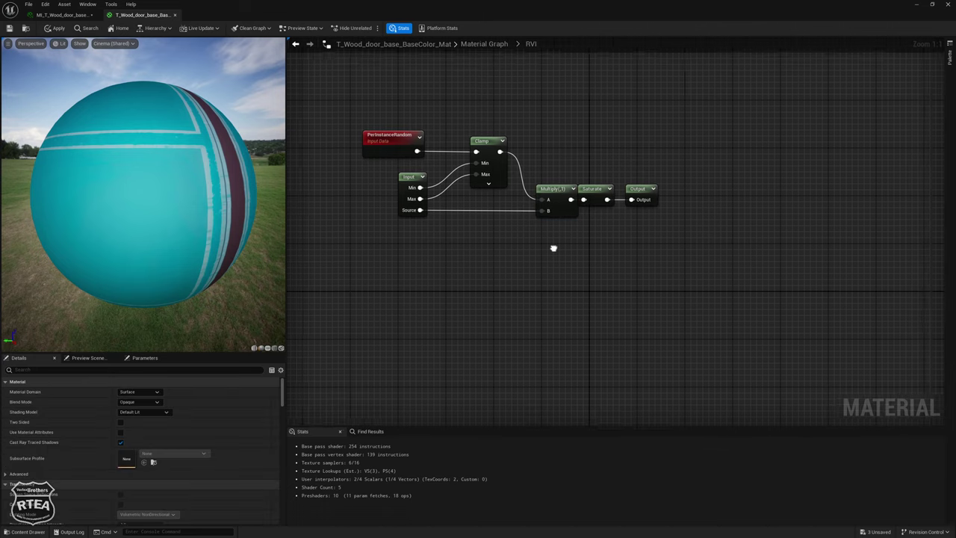
left_click_drag(664, 195, 677, 195)
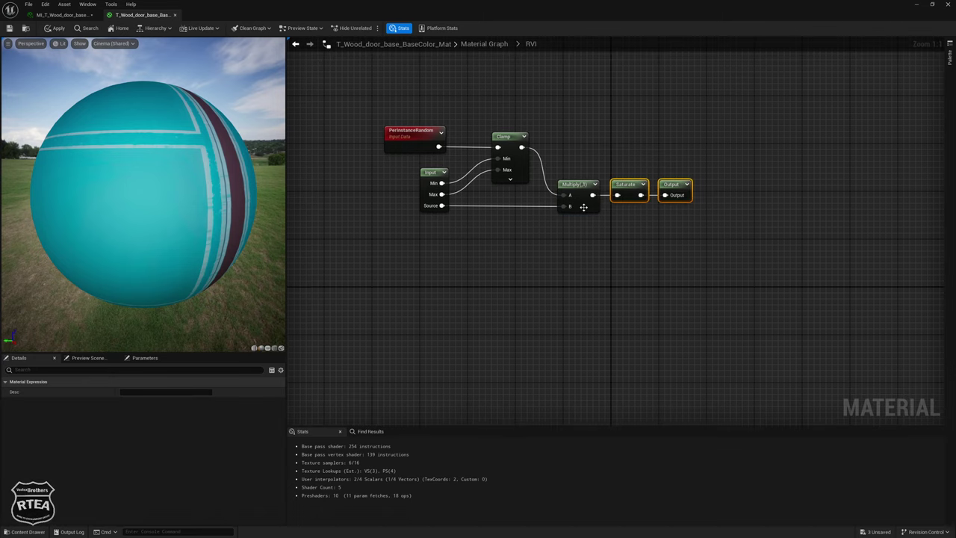
right_click_drag(491, 221, 539, 222)
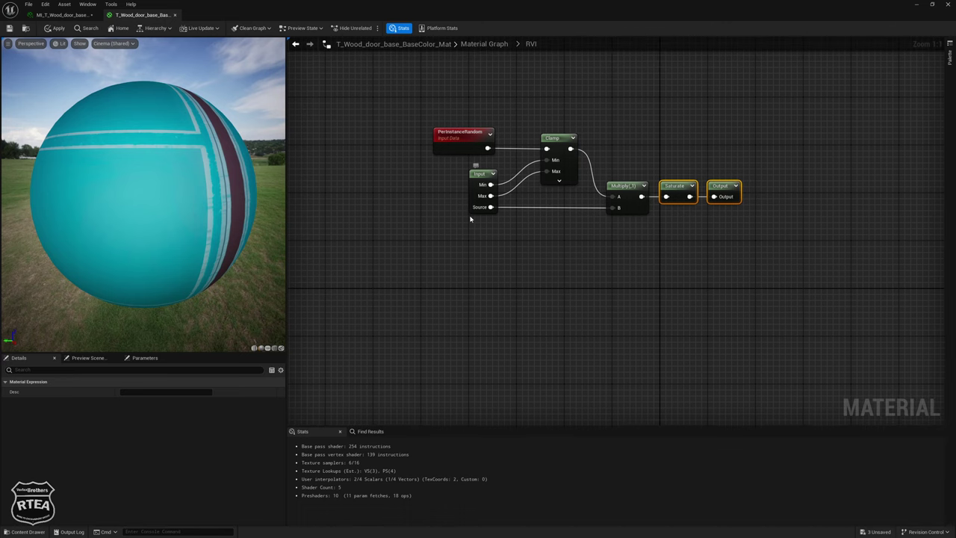
left_click(556, 139)
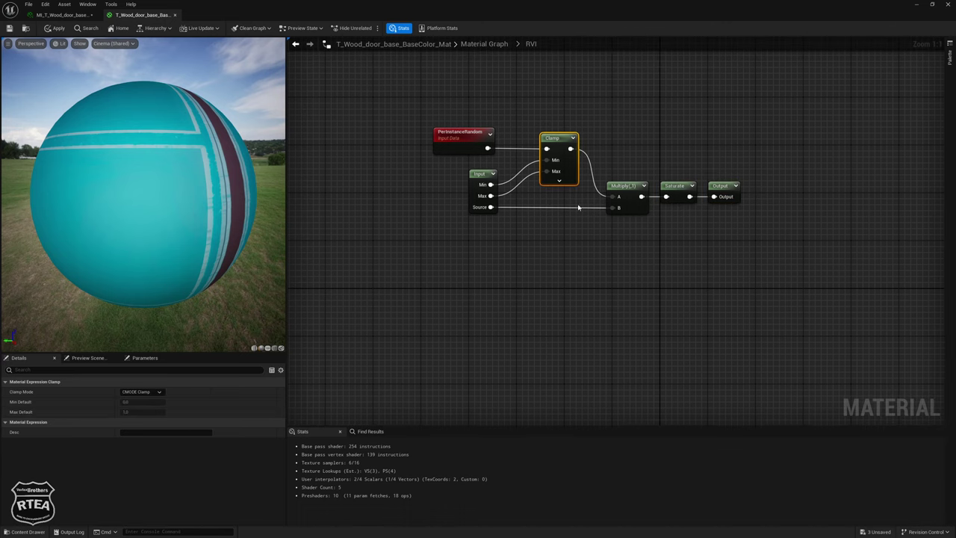
right_click_drag(478, 223, 521, 219)
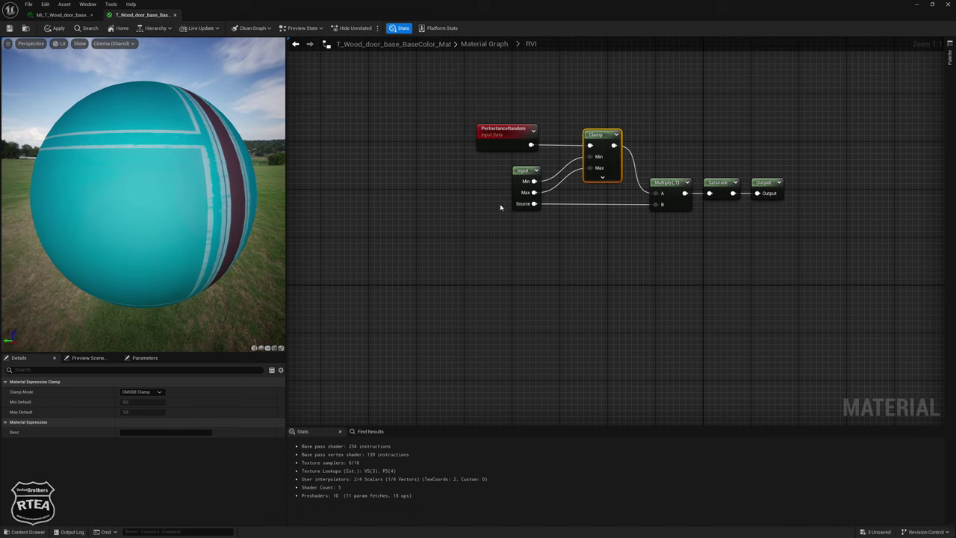
right_click_drag(646, 150, 604, 152)
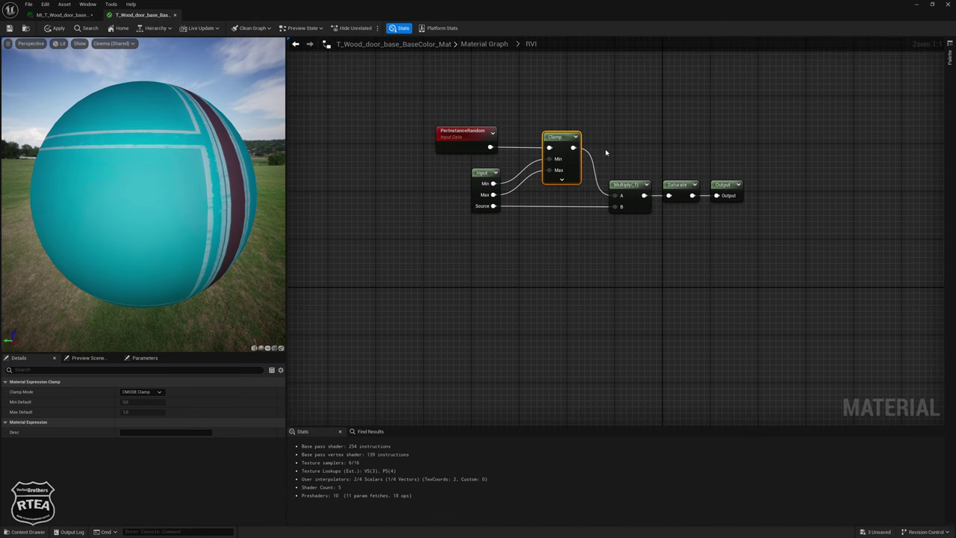
Connect Source to Multiply B, then go back up to the parent material graph
left_click(629, 198)
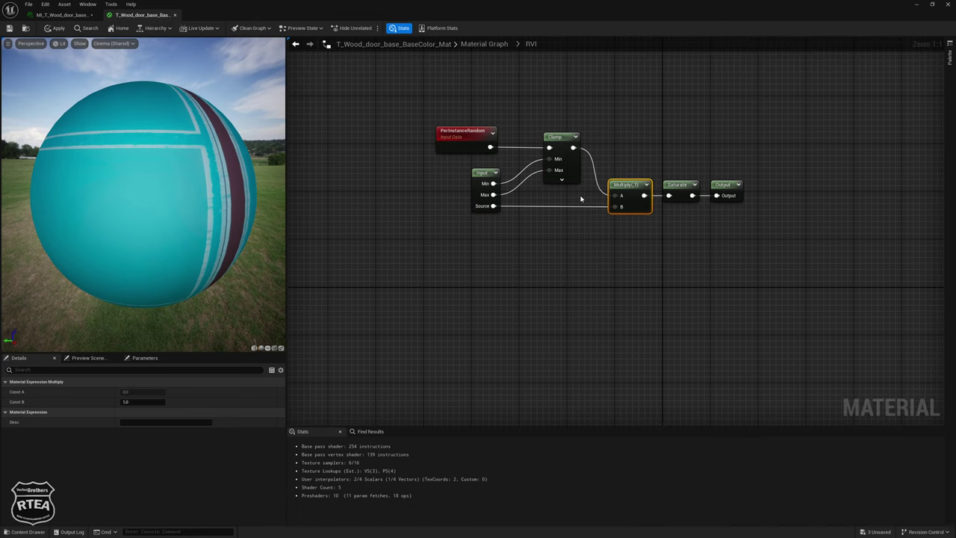
left_click_drag(606, 210, 613, 206)
right_click_drag(656, 181, 610, 180)
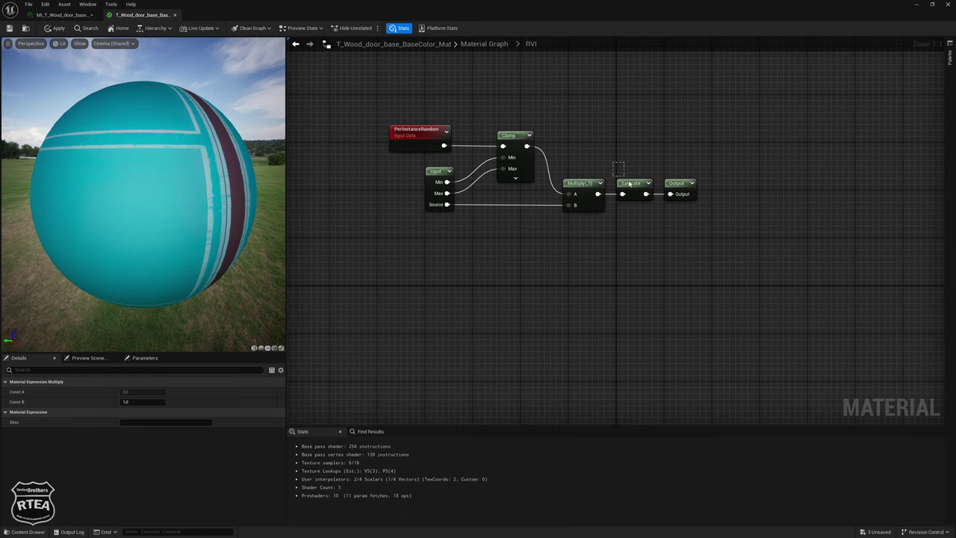
left_click_drag(658, 212, 659, 210)
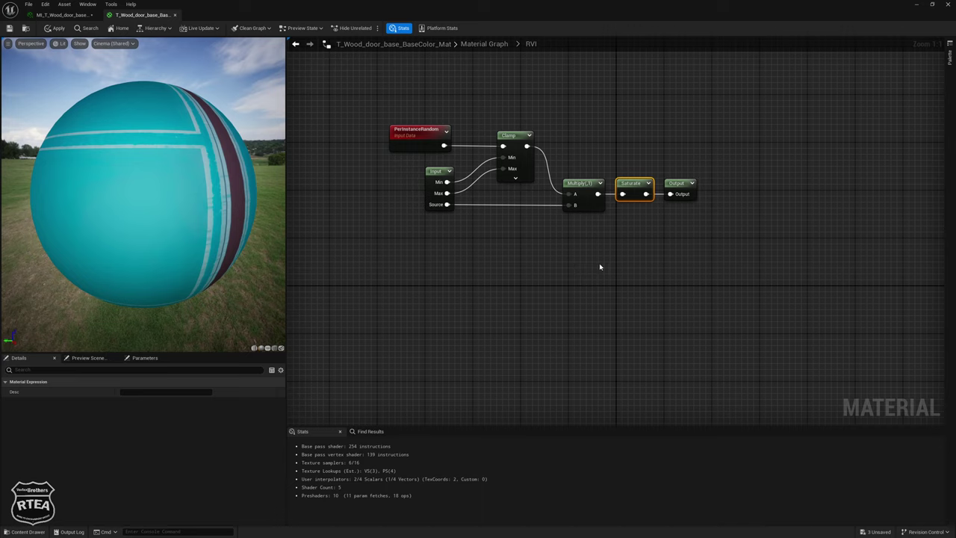
left_click(669, 191)
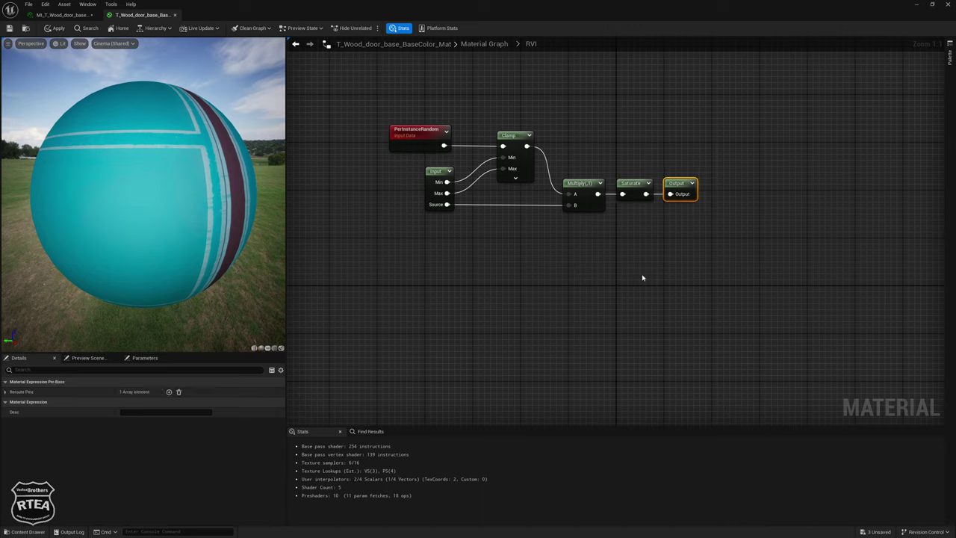
left_click(296, 43)
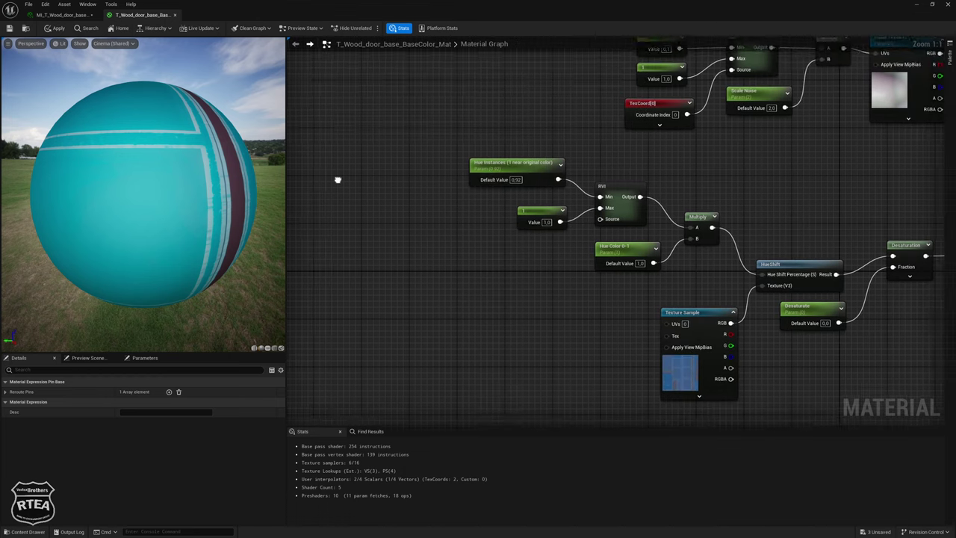
Apply the RVI subgraph changes to the door material
left_click(586, 187)
left_click(9, 28)
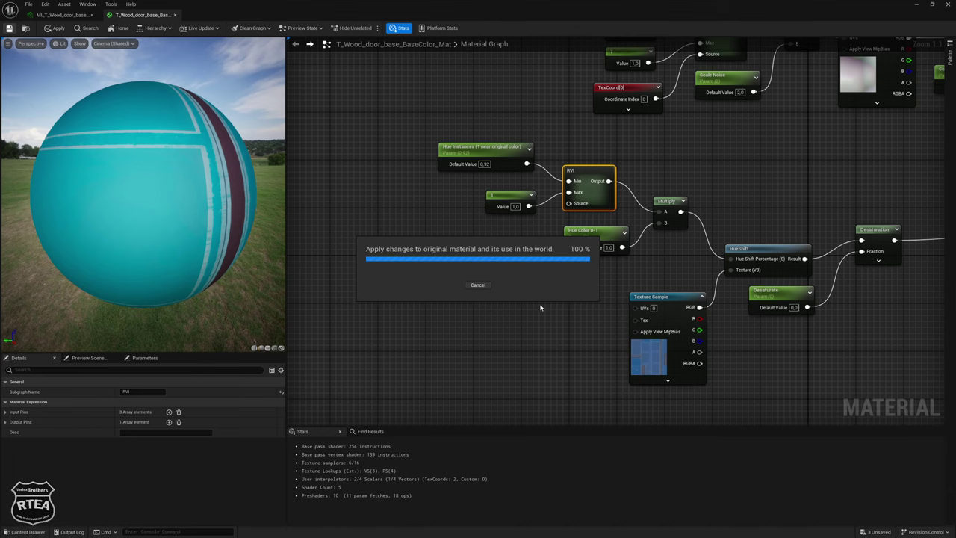
mouse_move(540, 312)
right_mouse_down()
mouse_move(393, 283)
mouse_move(431, 251)
right_mouse_up()
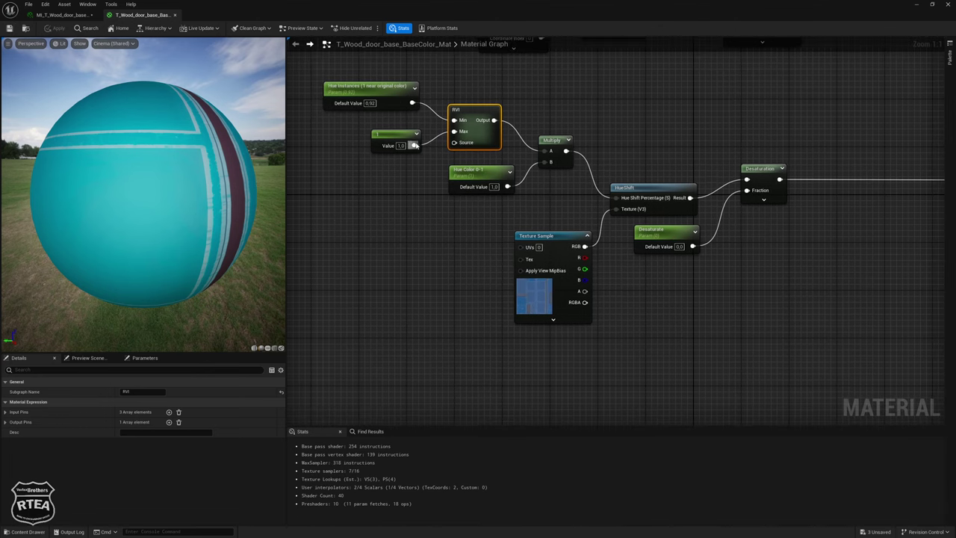
right_click_drag(414, 145, 425, 222)
Inspect the Hue Instances and Hue Color 0-1 parameters, then place a new Texture Sample node
left_click(357, 179)
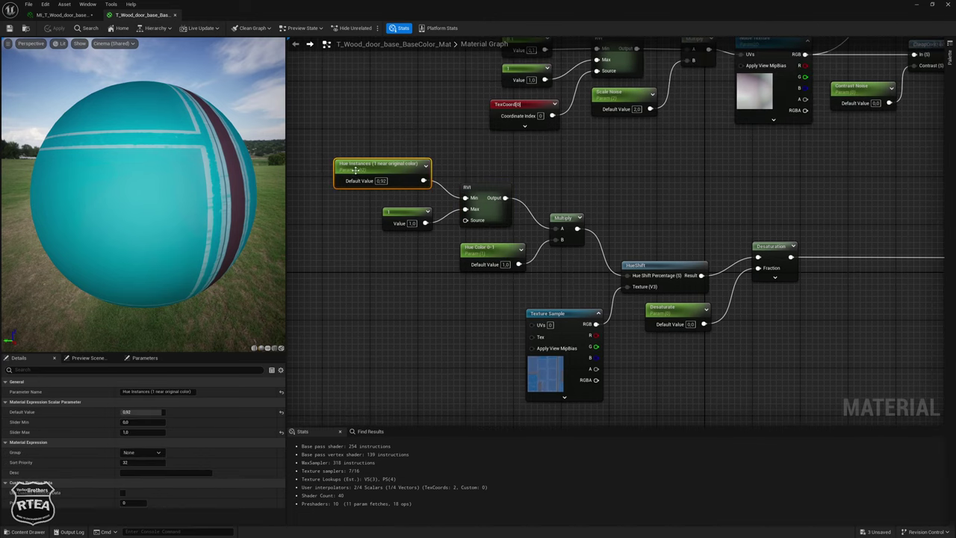
right_click_drag(355, 170, 384, 192)
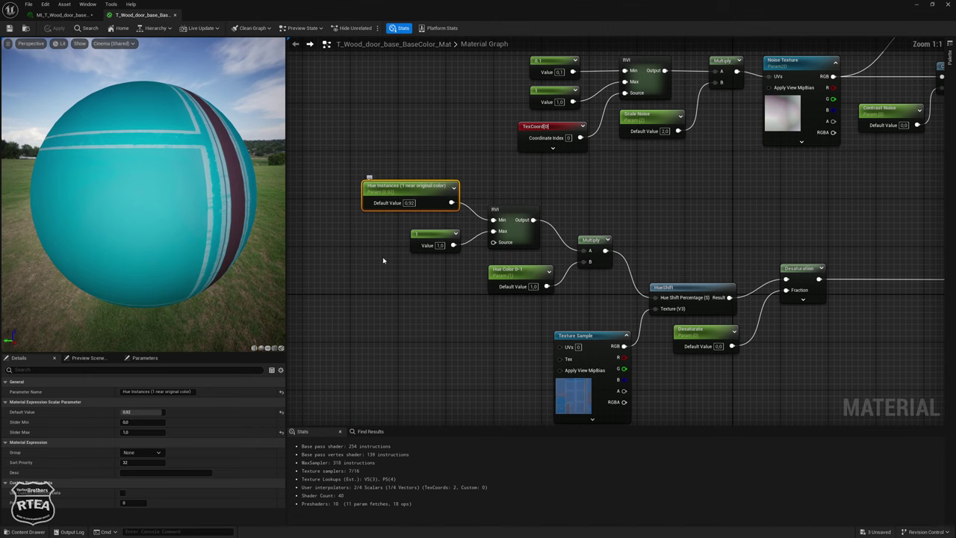
right_click_drag(448, 257, 466, 232)
left_click(538, 252)
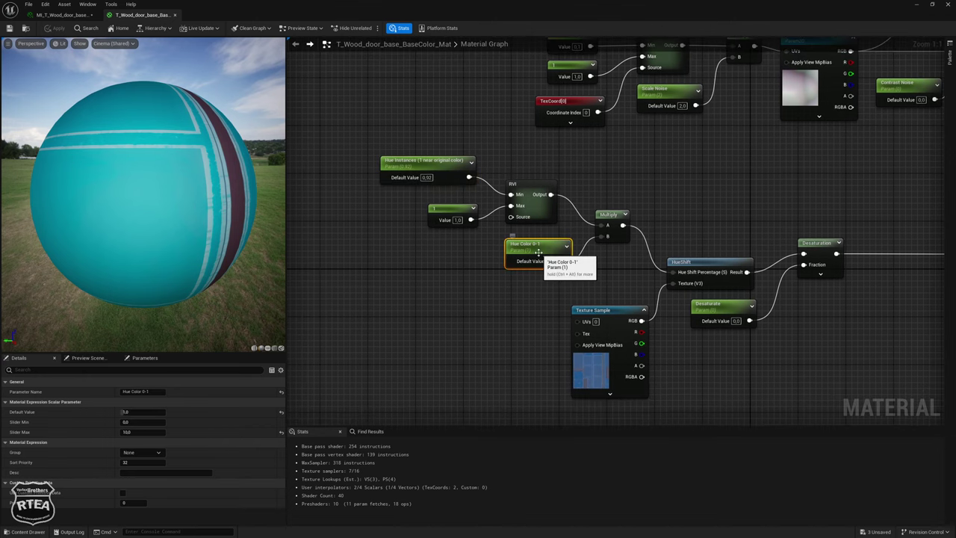
right_click_drag(405, 326, 407, 307)
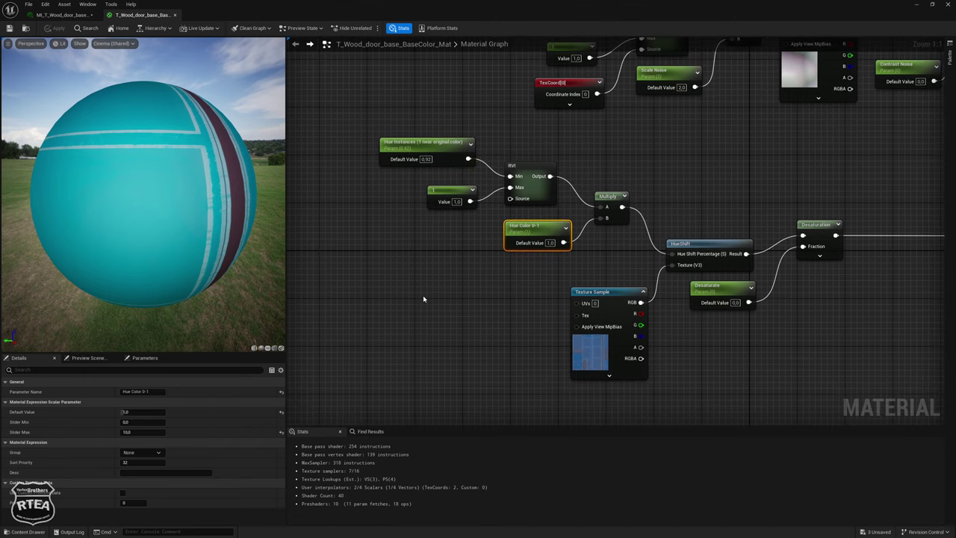
left_click(415, 294)
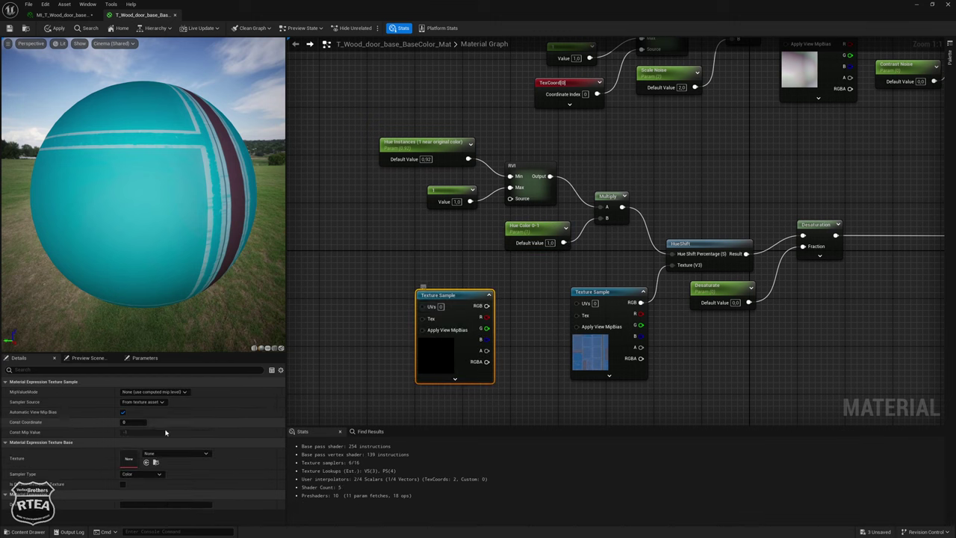
Replace the stray Texture Sample with a Constant3Vector and open its colour picker
key("Delete")
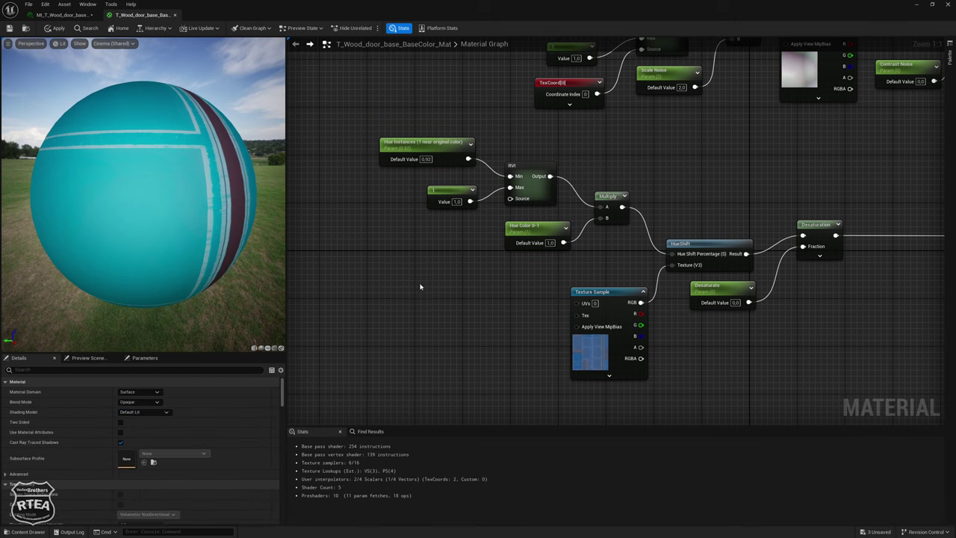
left_click(421, 283)
double_click(434, 336)
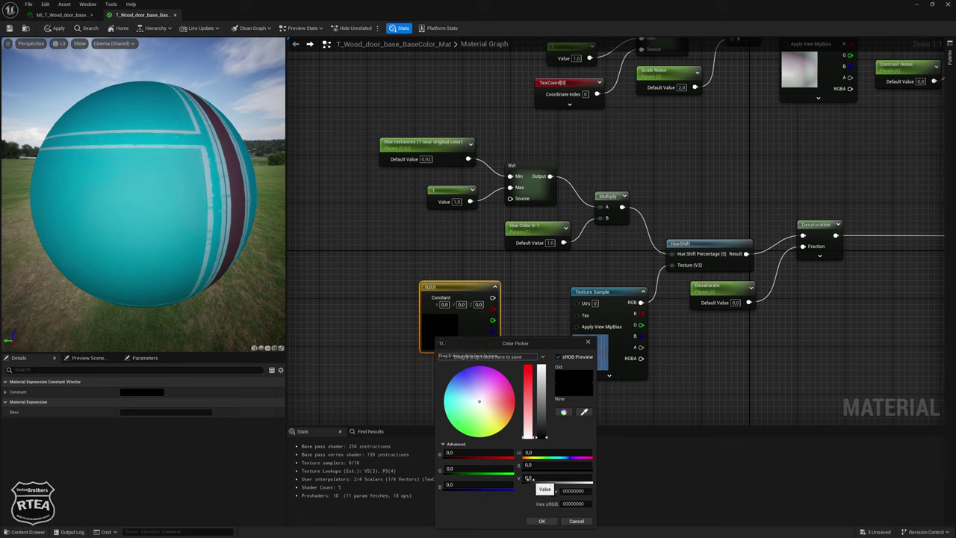
Try out brightness and hue values on the test colour, cancel, and delete the node
mouse_move(527, 478)
left_mouse_down()
mouse_move(547, 478)
mouse_move(537, 464)
left_mouse_up()
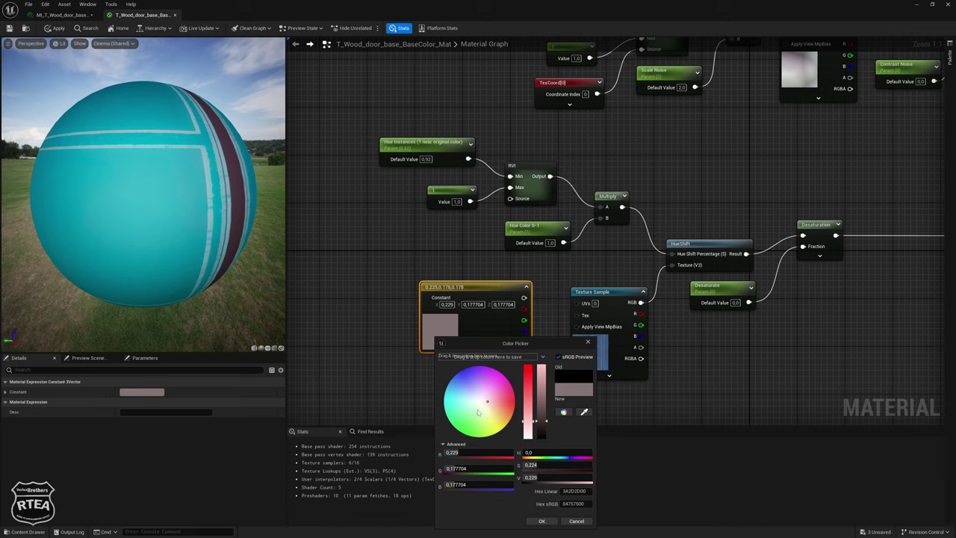
mouse_move(536, 452)
left_mouse_down()
mouse_move(567, 452)
mouse_move(546, 454)
left_mouse_up()
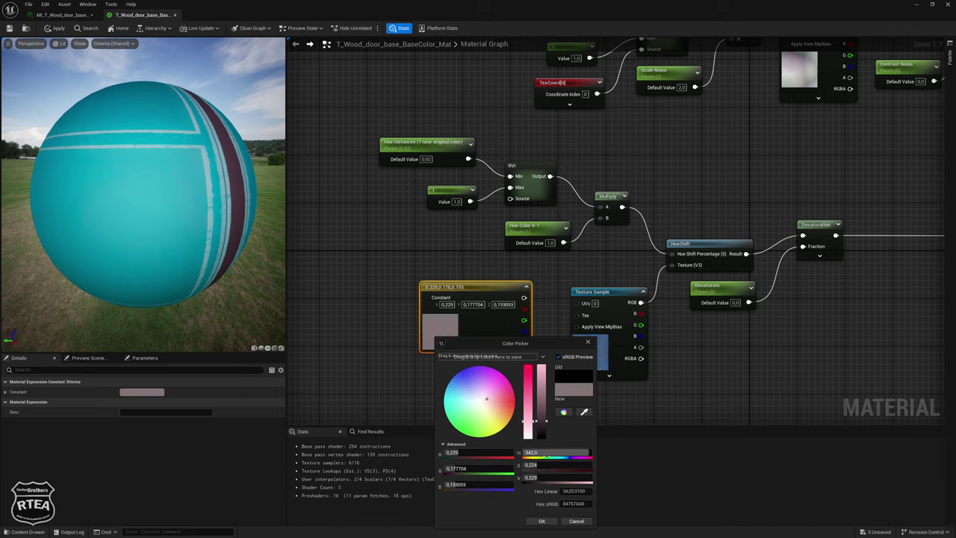
left_click_drag(545, 455, 526, 454)
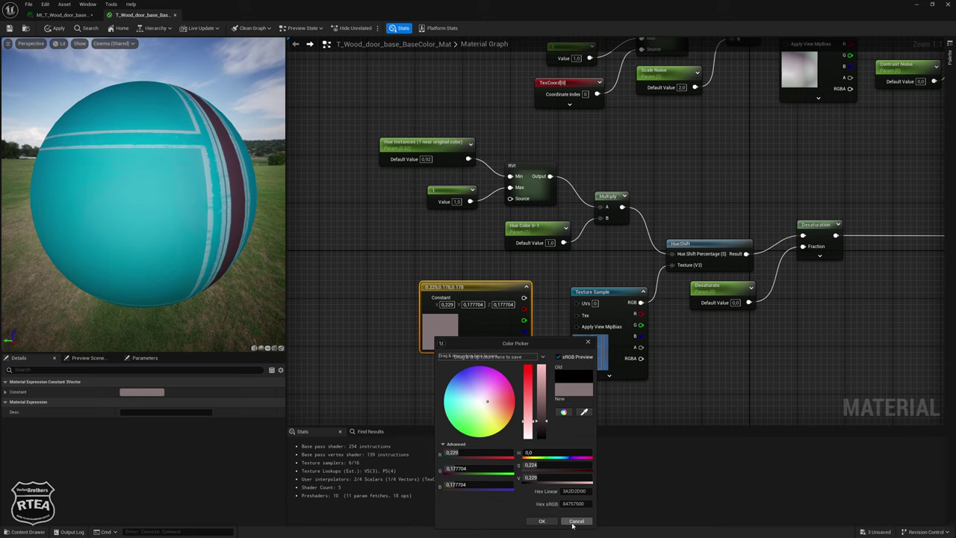
left_click_drag(538, 477, 493, 476)
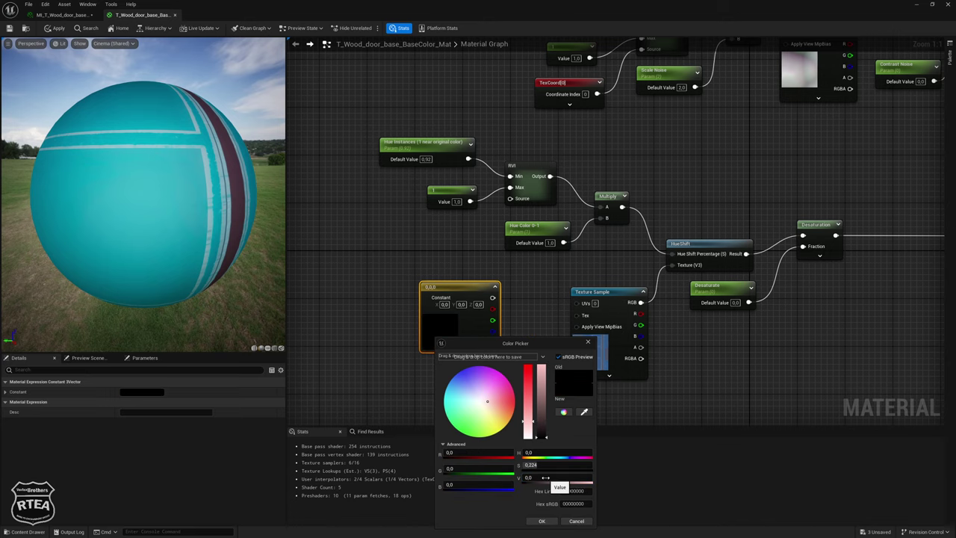
left_click_drag(545, 477, 590, 477)
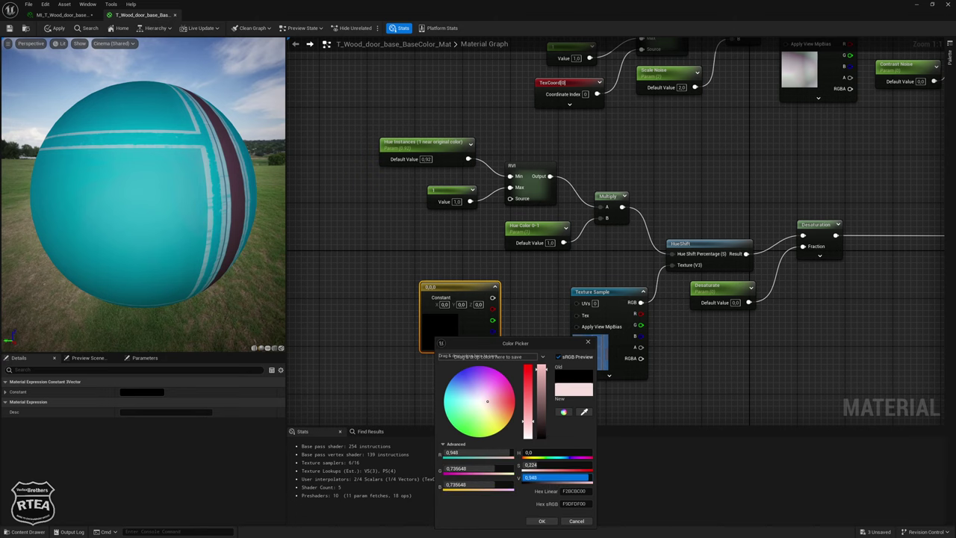
left_click(575, 521)
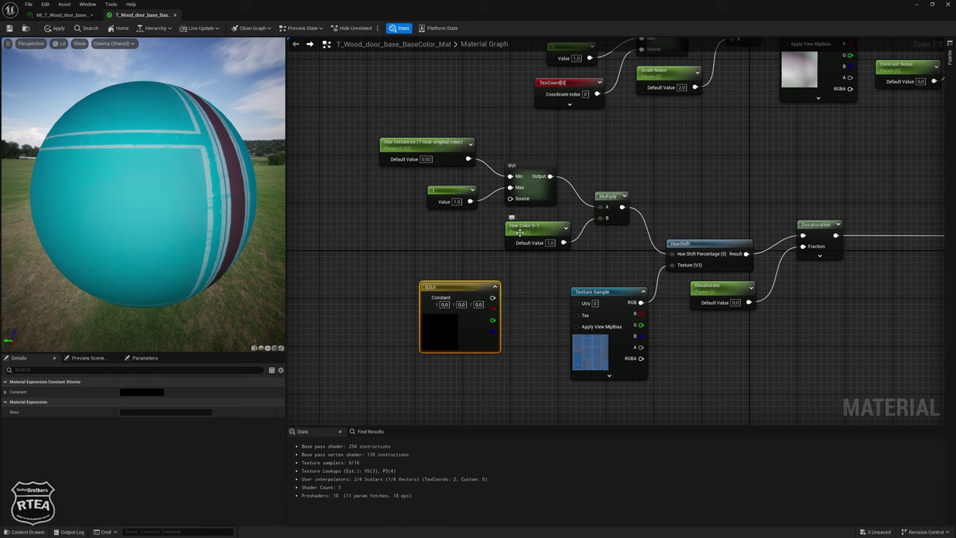
key("Delete")
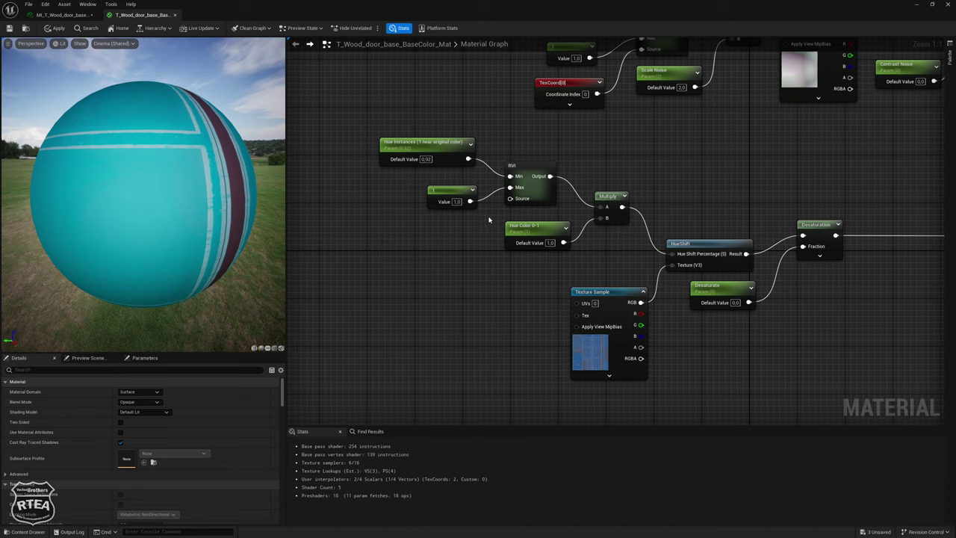
Add a temporary Constant3Vector near Hue Color 0-1, open its picker, then delete it
left_click(522, 226)
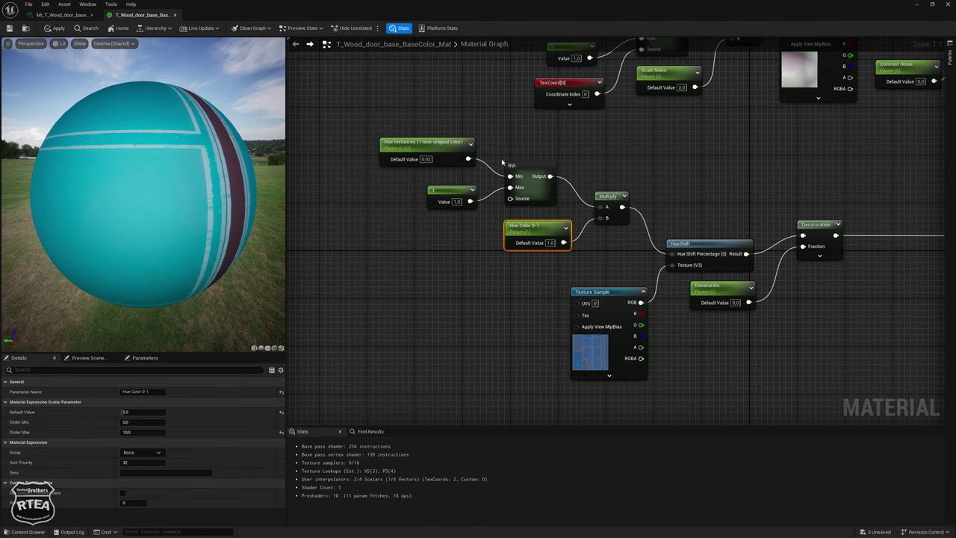
right_click_drag(466, 244, 512, 247)
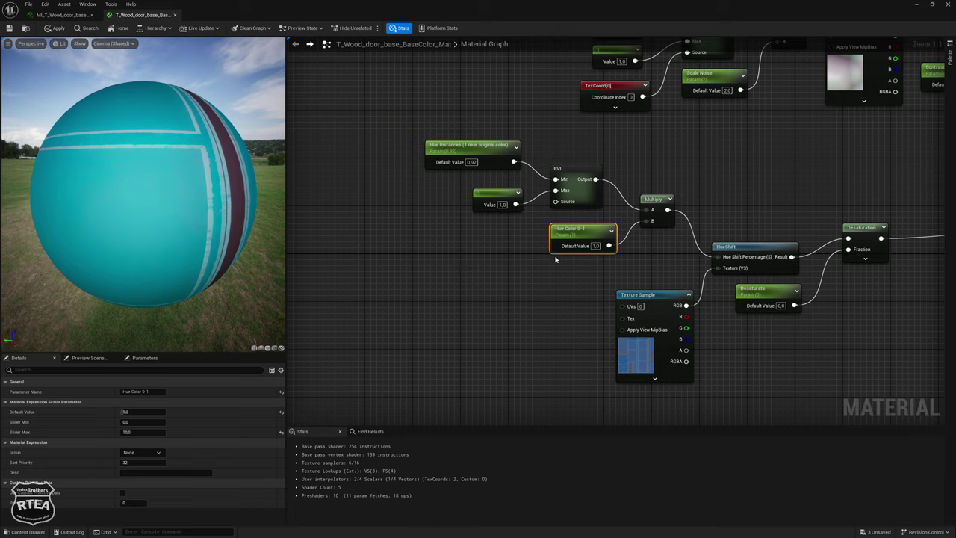
left_click(472, 259)
double_click(495, 305)
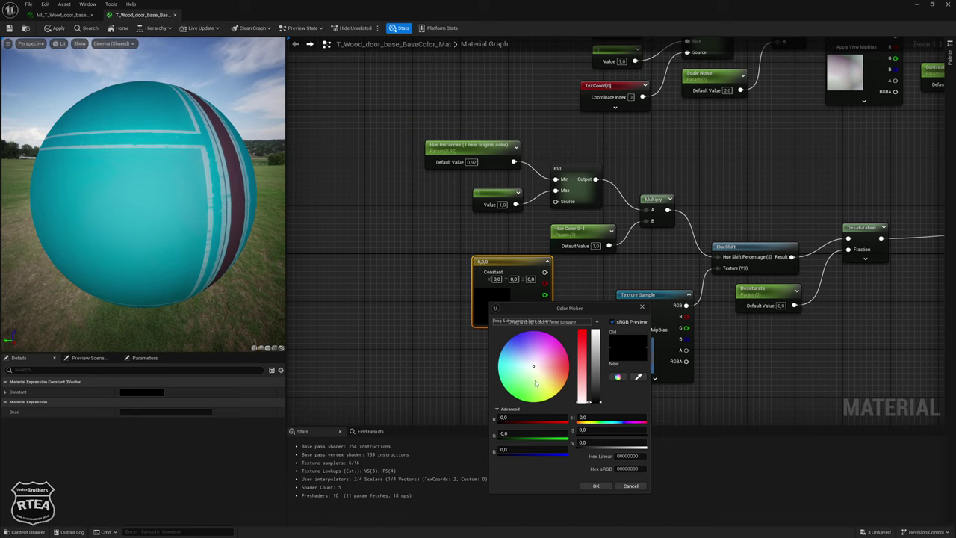
left_click(641, 307)
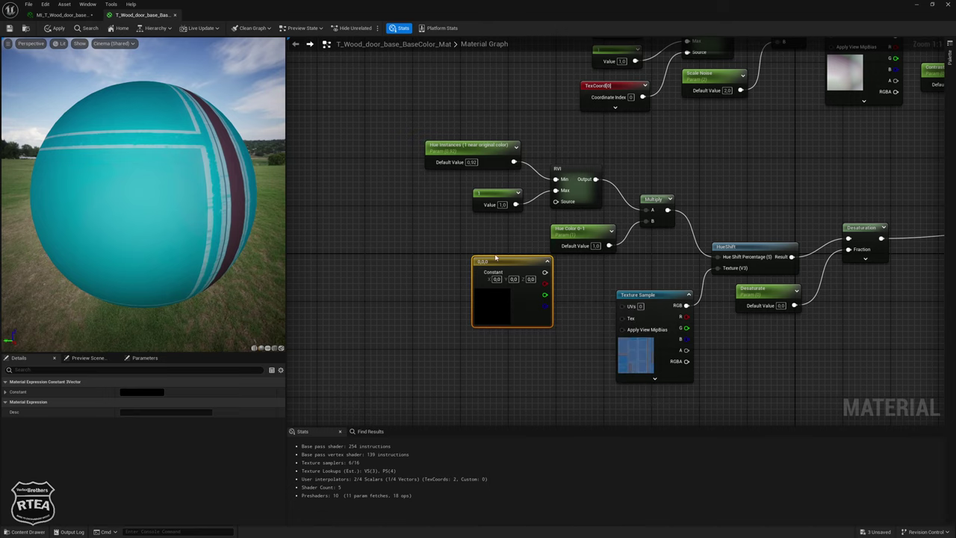
key("Delete")
right_click_drag(501, 267, 453, 263)
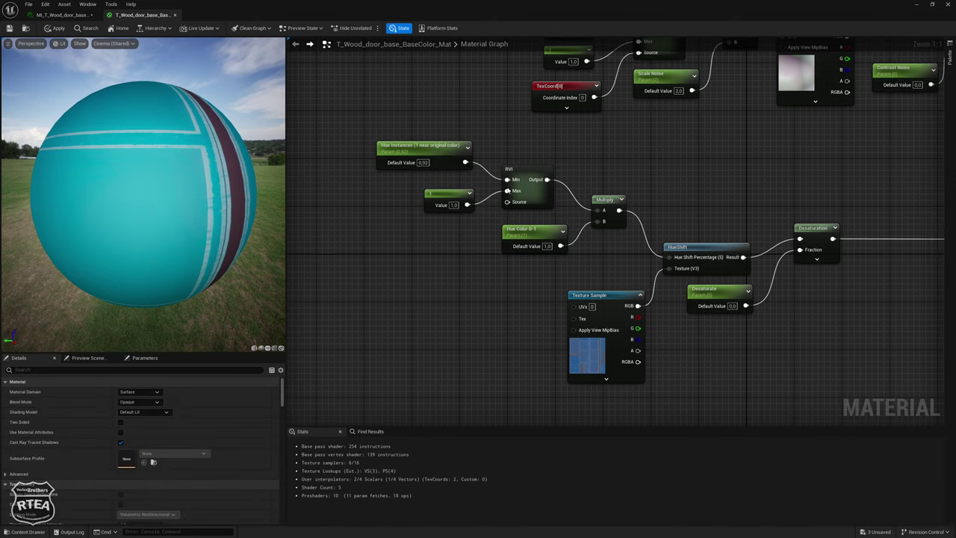
Select the Hue Color, Multiply, Hue Instances and RVI nodes, and enter the RVI subgraph
left_click(523, 232)
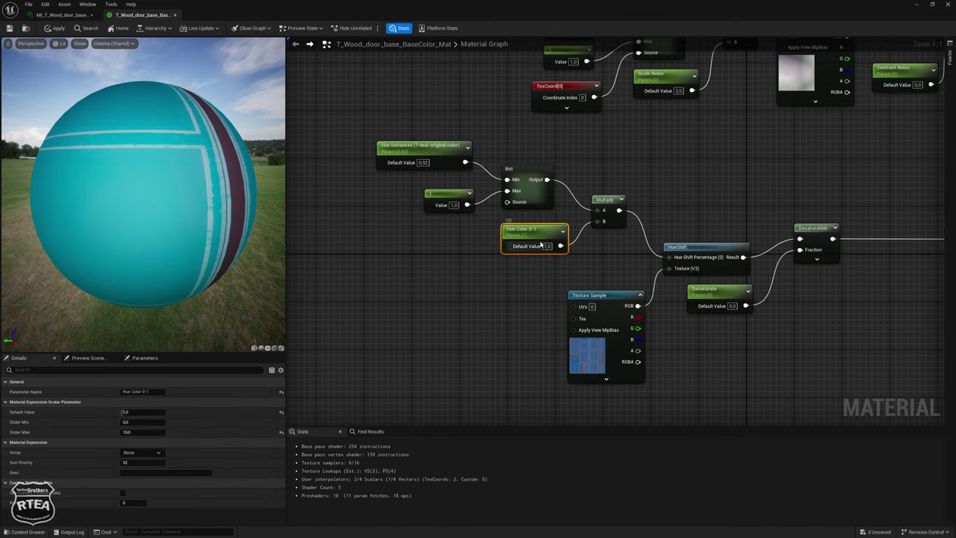
left_click(606, 216, "shift")
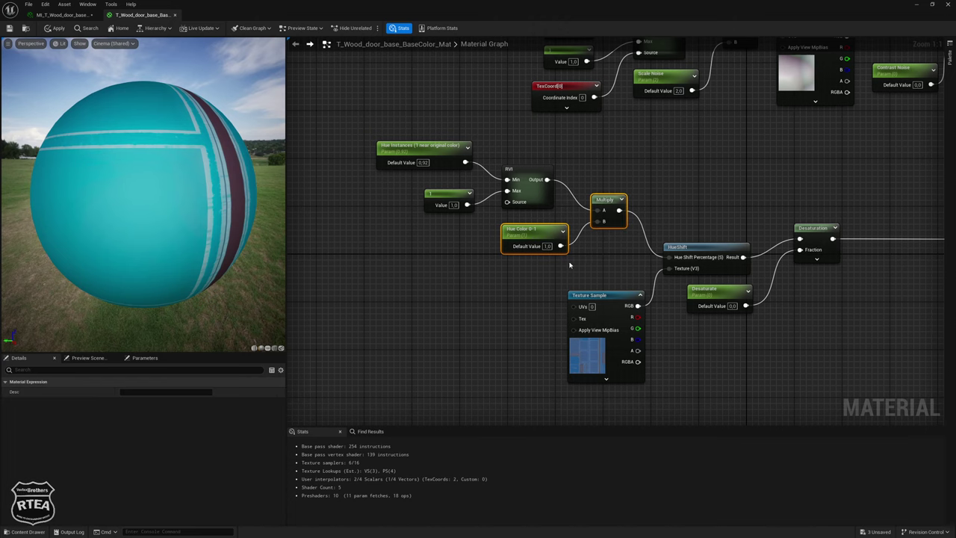
left_click_drag(401, 186, 515, 153)
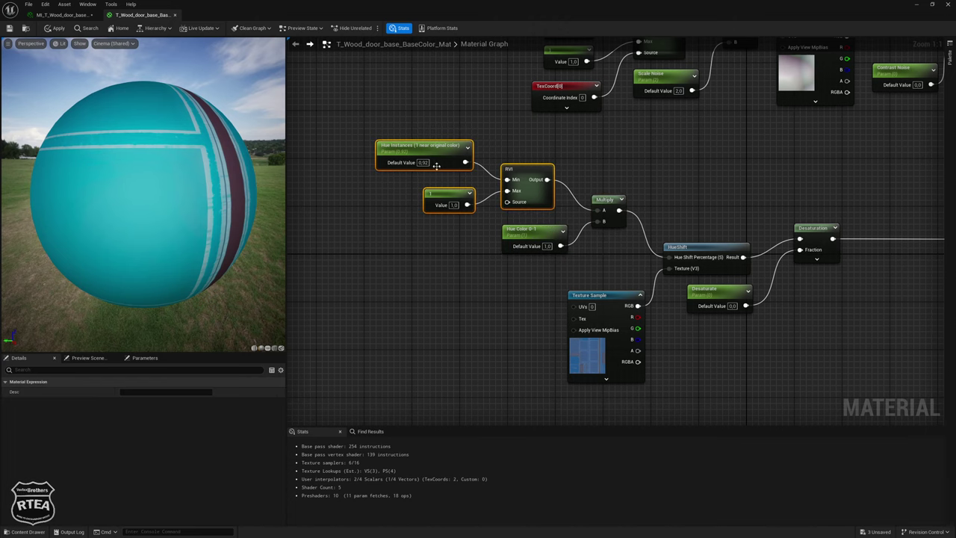
double_click(512, 170)
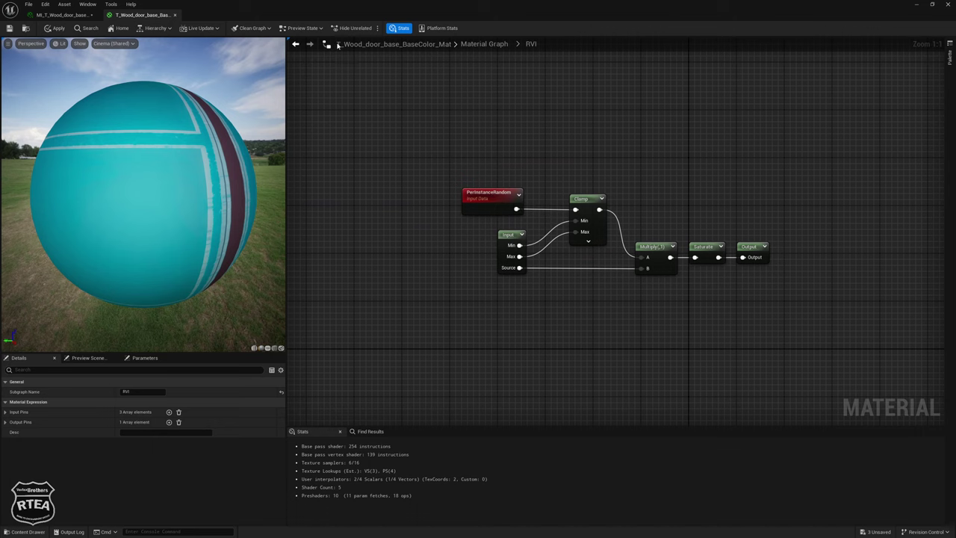
Back in the parent graph, inspect the hue-instance RVI chain with Hide Unrelated toggled on, then off
left_click(356, 30)
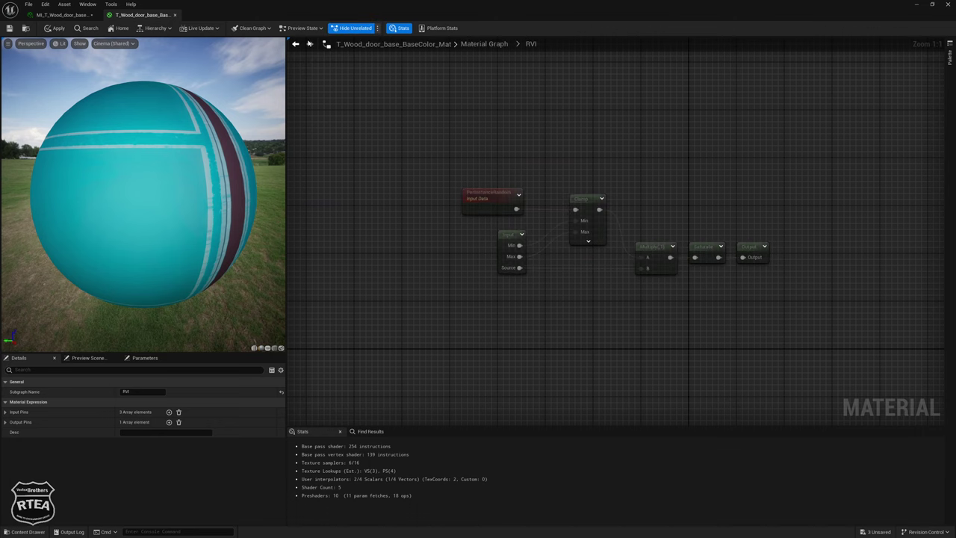
left_click(296, 43)
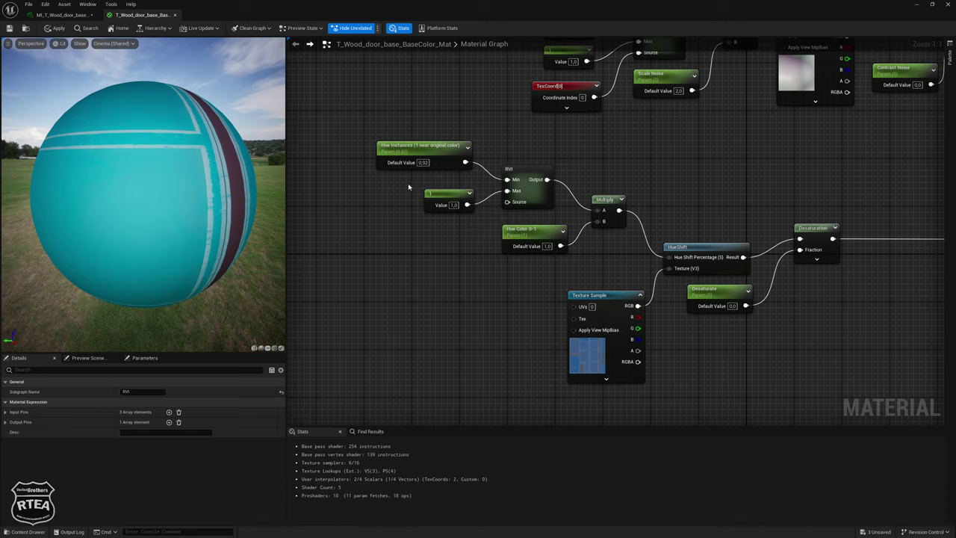
left_click(447, 195)
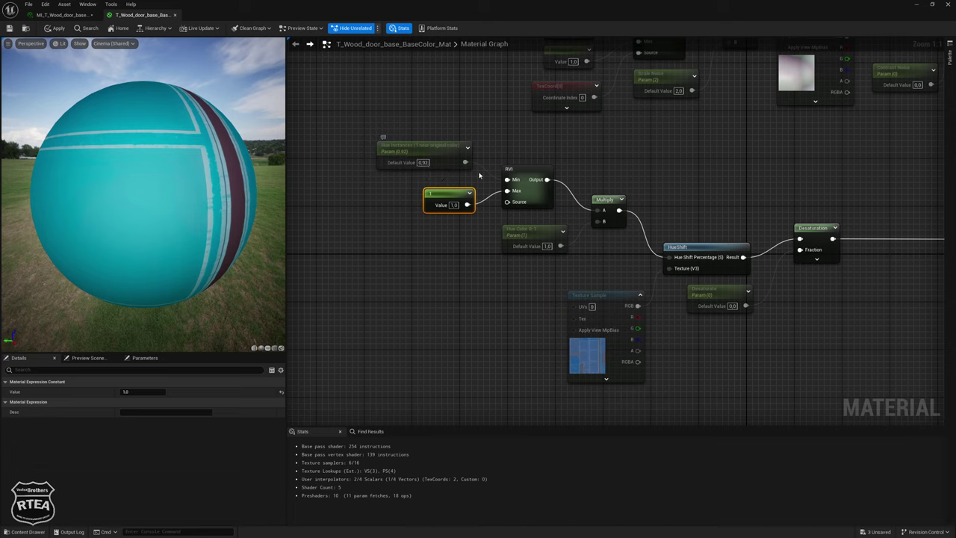
left_click_drag(376, 126, 532, 219)
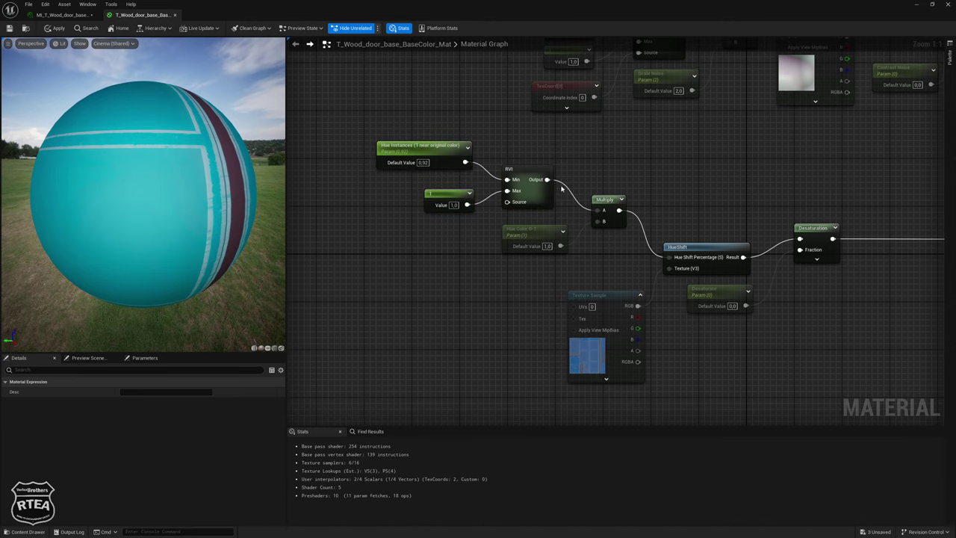
left_click(530, 239)
right_click_drag(521, 269, 482, 274)
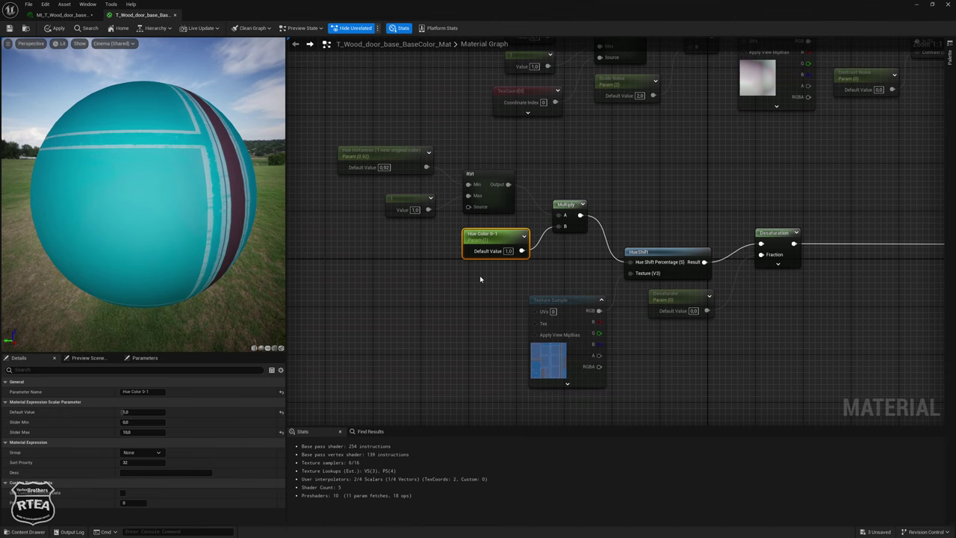
right_click_drag(480, 278, 504, 291)
left_click_drag(372, 145, 505, 225)
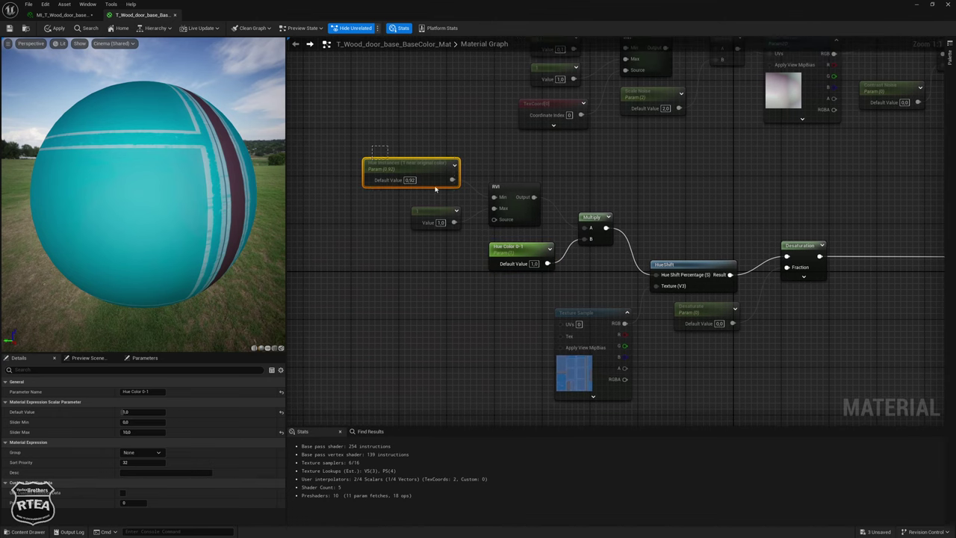
mouse_move(560, 310)
right_mouse_down()
mouse_move(478, 320)
mouse_move(607, 304)
right_mouse_up()
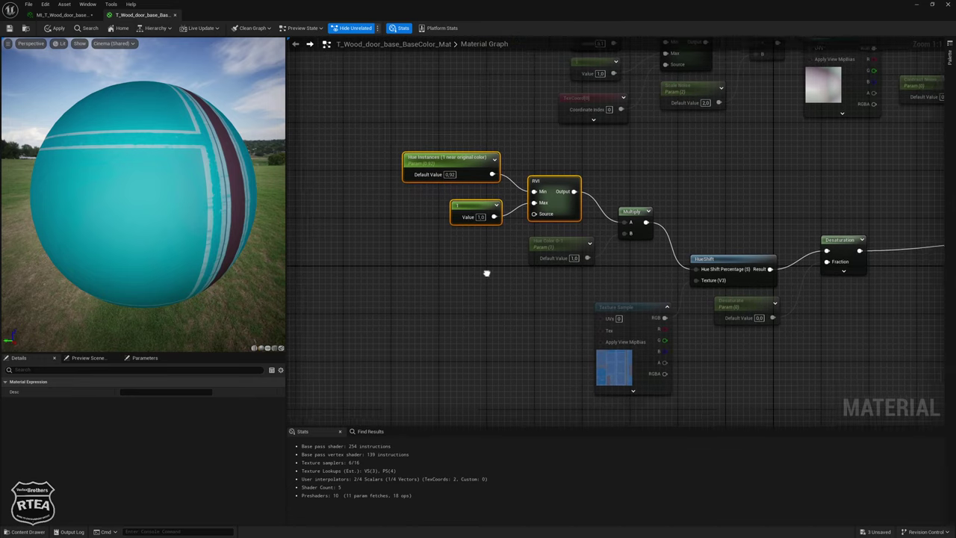
right_click_drag(486, 271, 452, 279)
right_click_drag(554, 211, 443, 204)
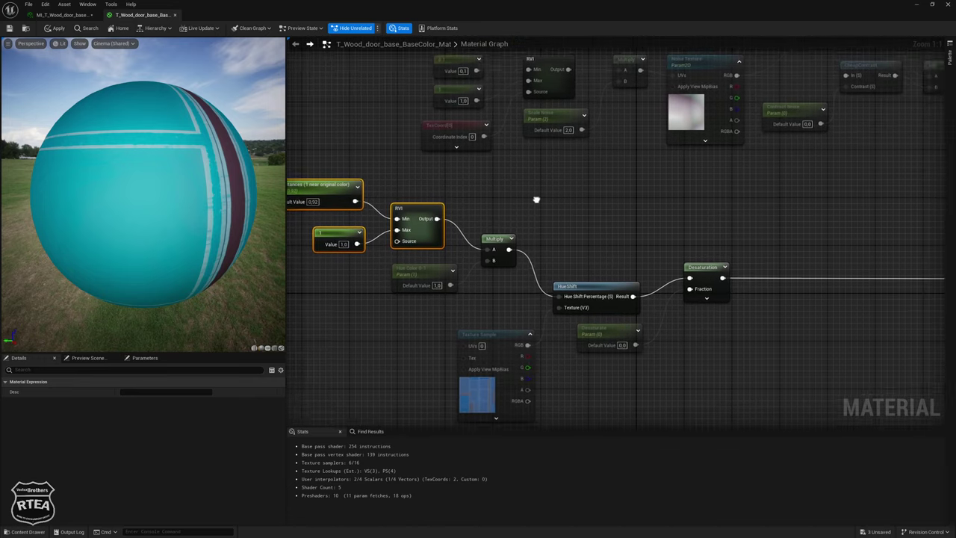
left_click(350, 28)
Select the noise RVI chain and open its subgraph to inspect the RemapValueRange
mouse_move(534, 212)
right_mouse_down()
mouse_move(657, 305)
mouse_move(565, 316)
right_mouse_up()
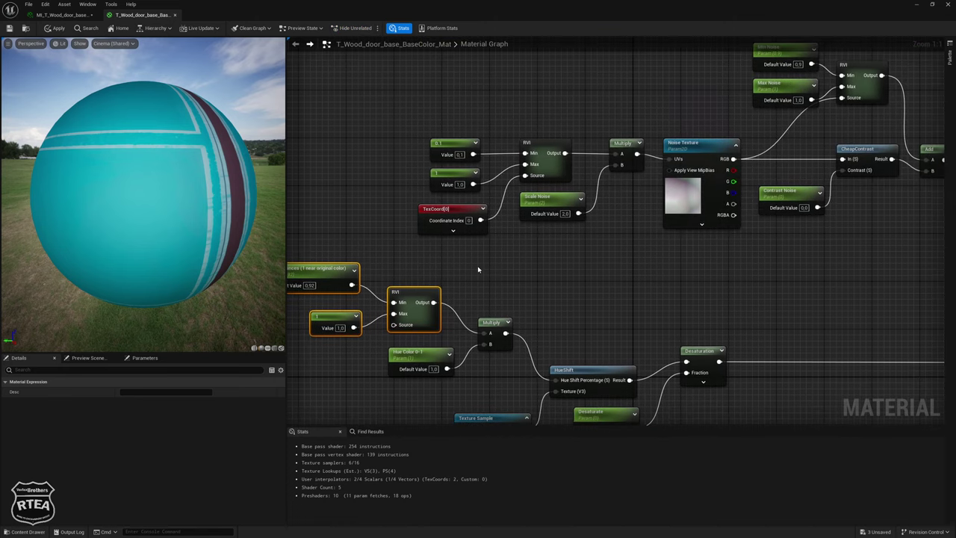
right_click_drag(478, 270, 523, 262)
left_click(734, 191)
mouse_move(711, 254)
right_mouse_down()
mouse_move(729, 255)
mouse_move(653, 272)
right_mouse_up()
right_click_drag(467, 185, 515, 200)
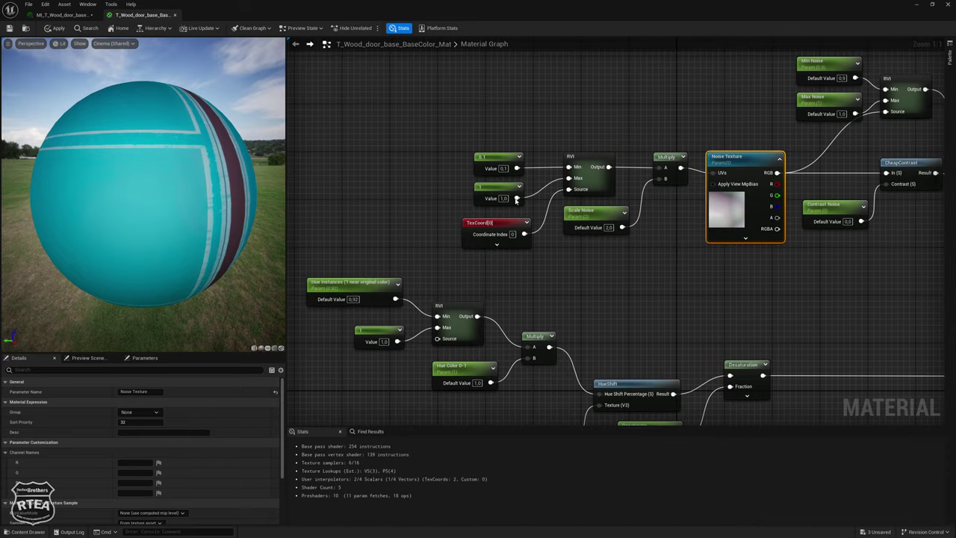
left_click_drag(467, 150, 621, 203)
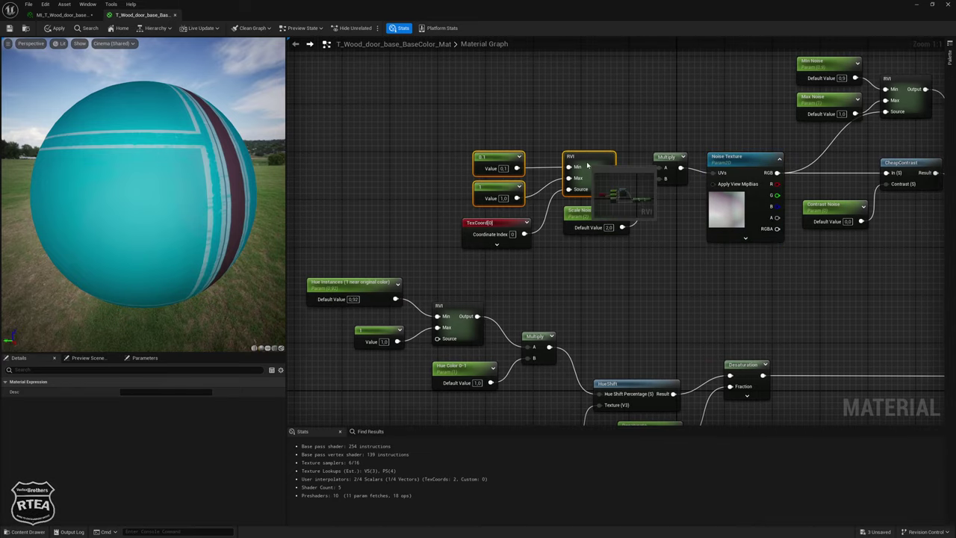
double_click(586, 179)
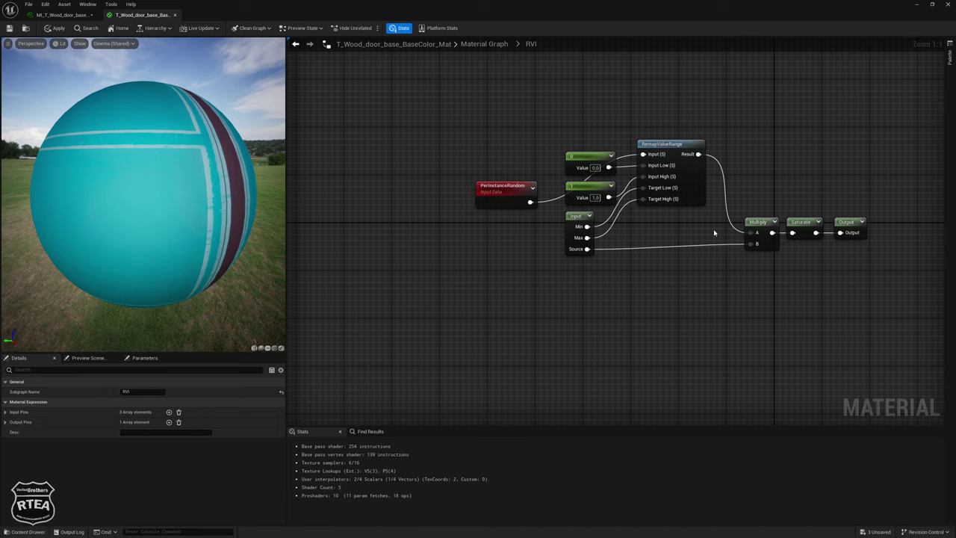
Return to the parent graph, reopen the RVI subgraph briefly, then come back and zoom out
left_click(295, 44)
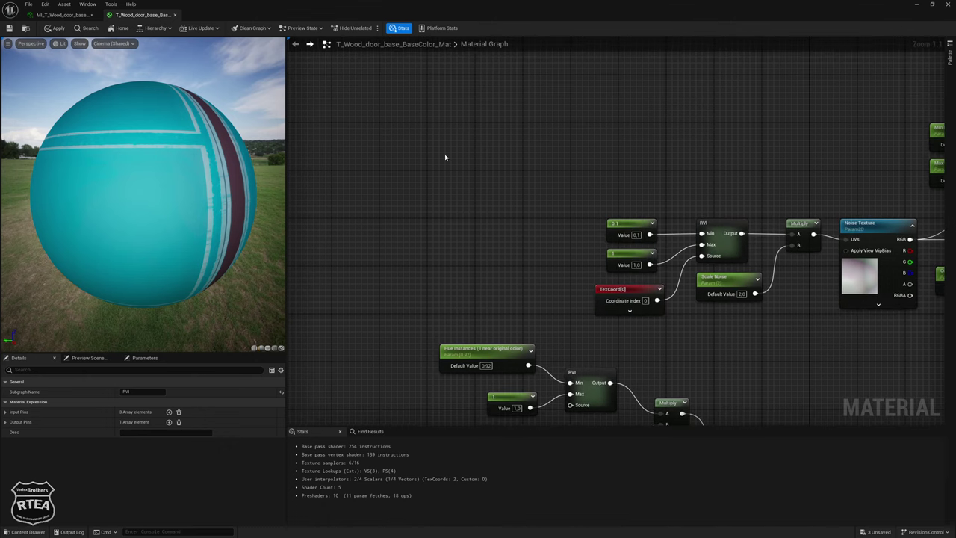
double_click(723, 242)
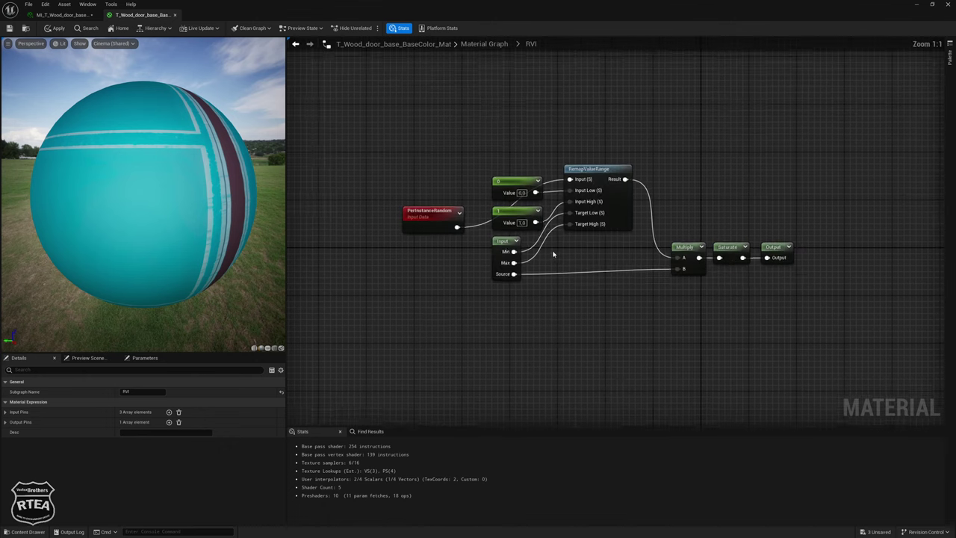
left_click(827, 334)
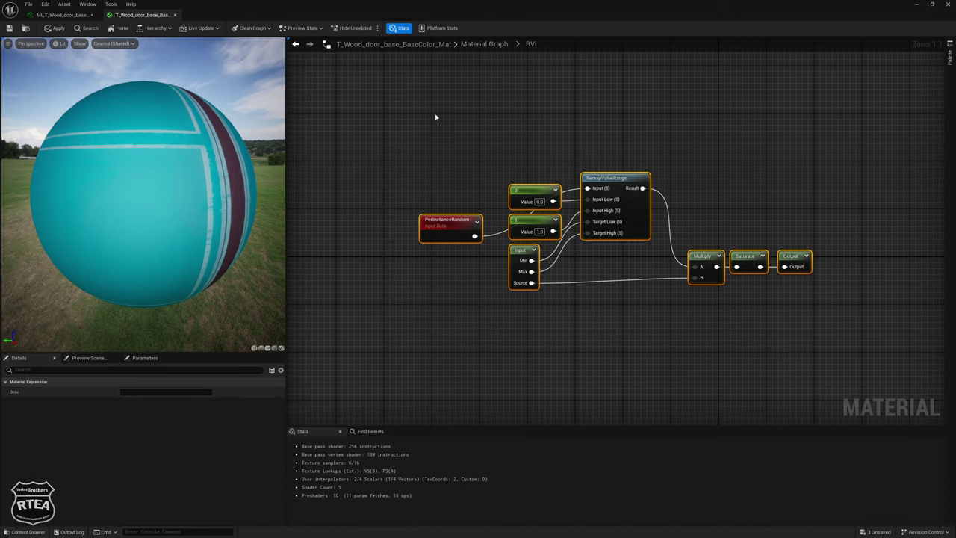
left_click(296, 44)
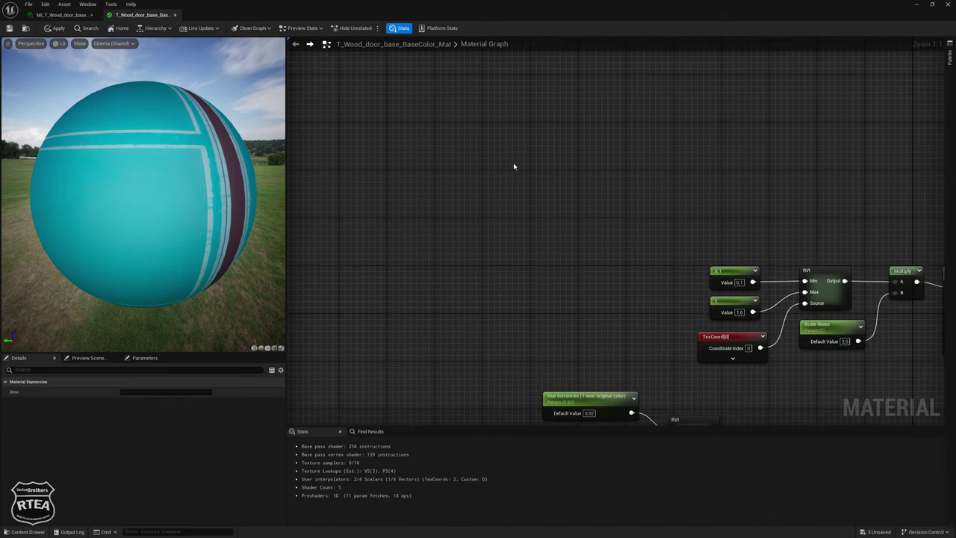
scroll(493, 161, "down", 2)
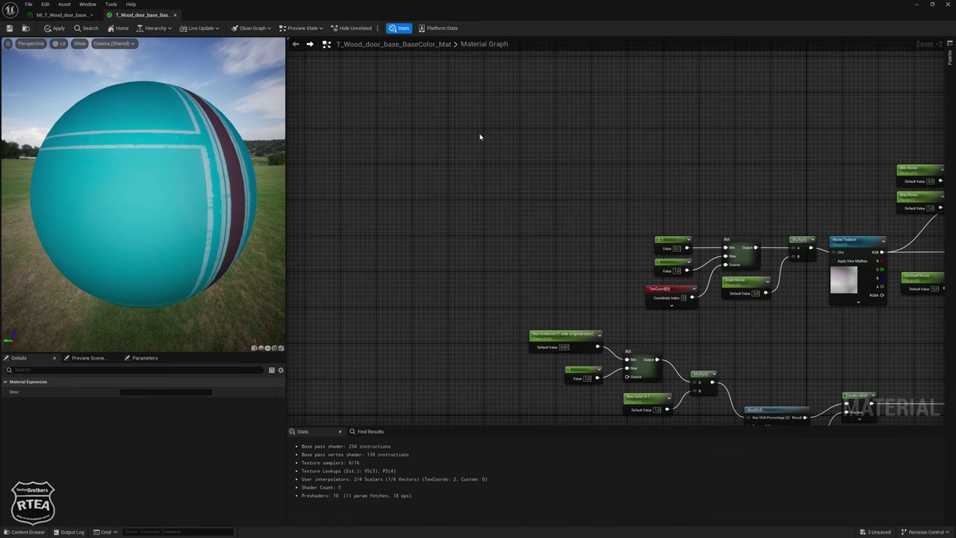
Paste the random-value node group and line up Multiply and Saturate after the remap node
key("ctrl+v")
right_click_drag(497, 175, 529, 194)
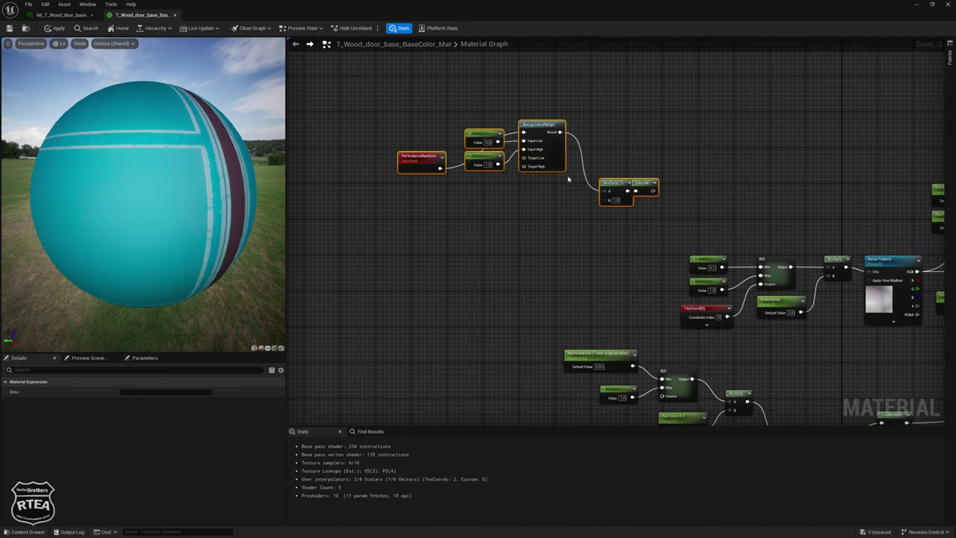
left_click(626, 184)
left_click_drag(625, 183, 606, 131)
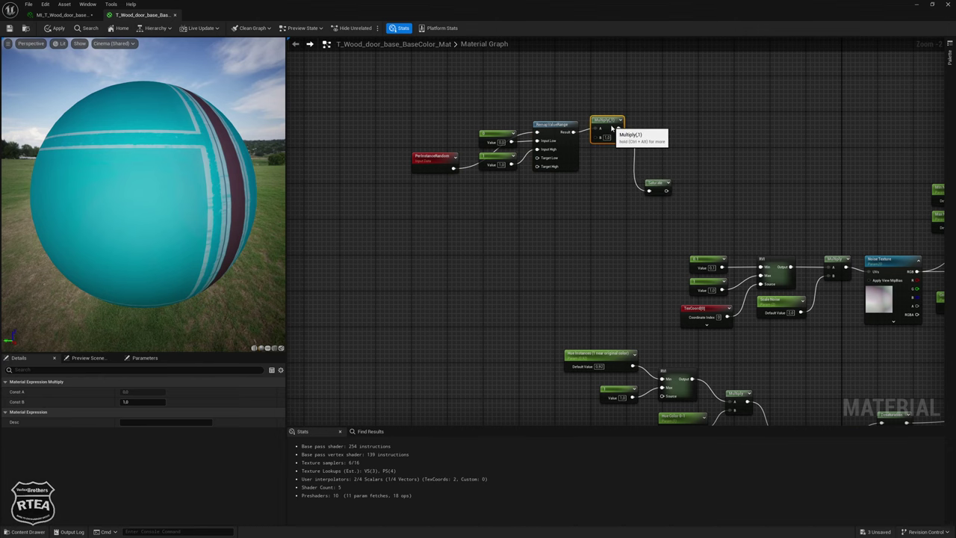
left_click_drag(656, 182, 657, 145)
mouse_move(657, 150)
right_mouse_down()
mouse_move(427, 124)
mouse_move(595, 104)
right_mouse_up()
mouse_move(862, 256)
right_mouse_down()
mouse_move(705, 305)
mouse_move(662, 218)
mouse_move(697, 155)
right_mouse_up()
right_click_drag(827, 316, 882, 349)
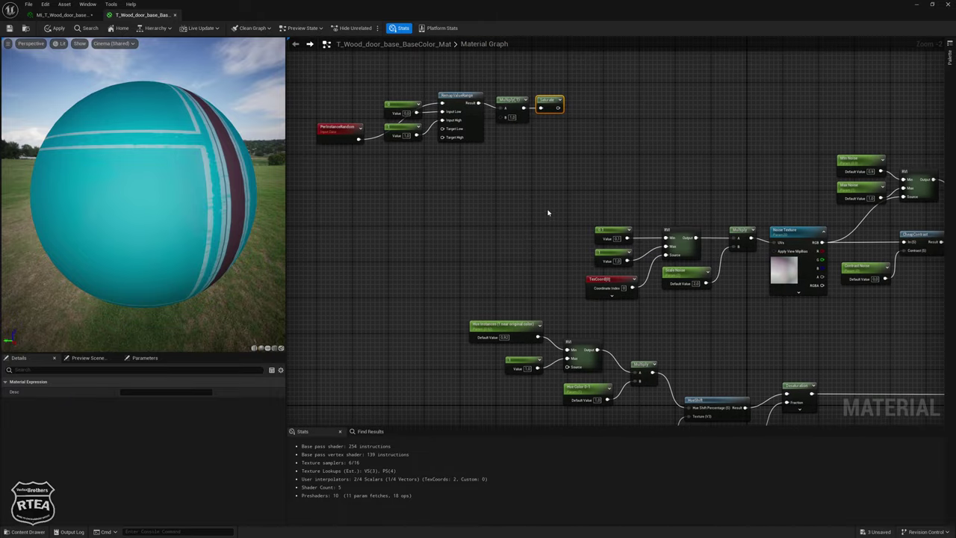
right_click_drag(548, 211, 644, 256)
Collapse the selected random-value nodes into a single subgraph node
right_click_drag(399, 132, 452, 142)
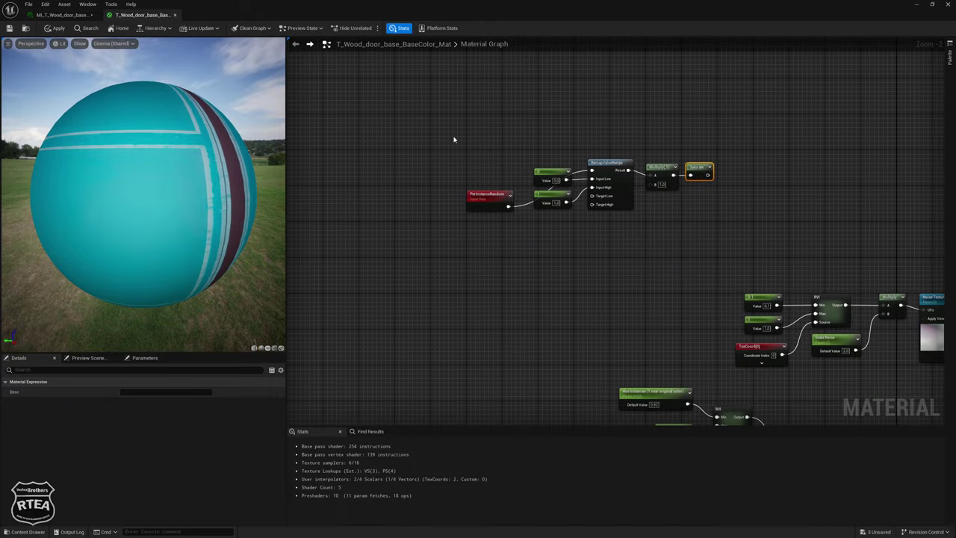
left_click_drag(453, 141, 694, 231)
right_click(671, 172)
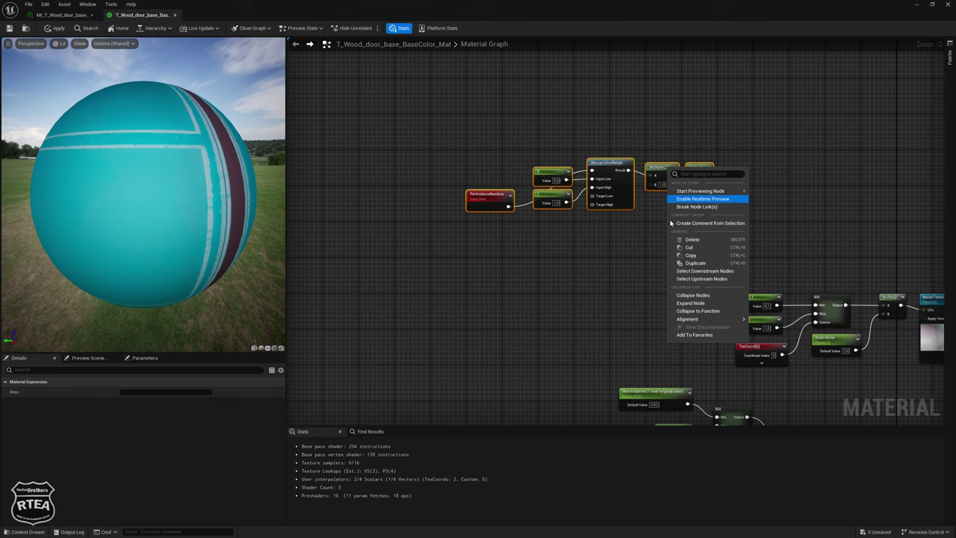
left_click(693, 295)
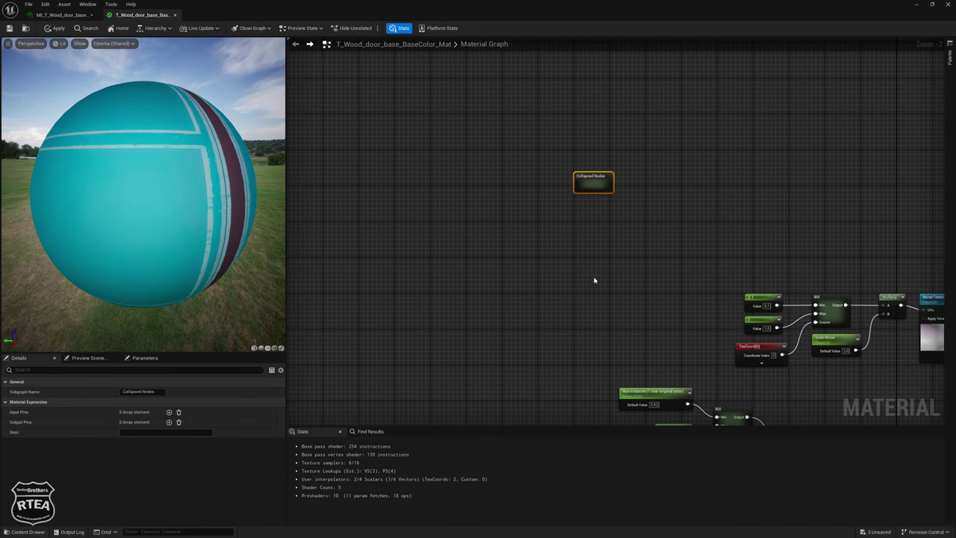
right_click_drag(419, 266, 459, 272)
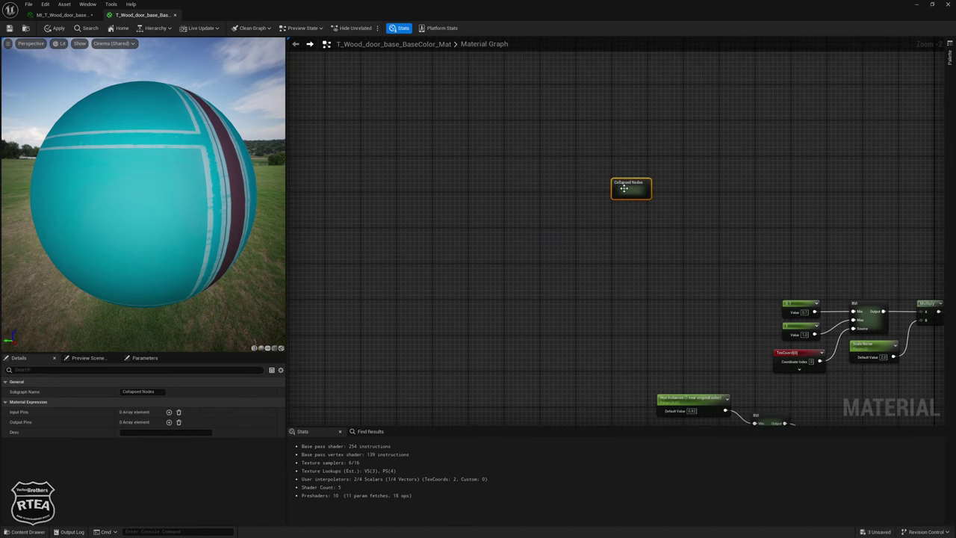
Name the new subgraph RandomValueInstances
left_click(161, 390)
key("Caps_Lock")
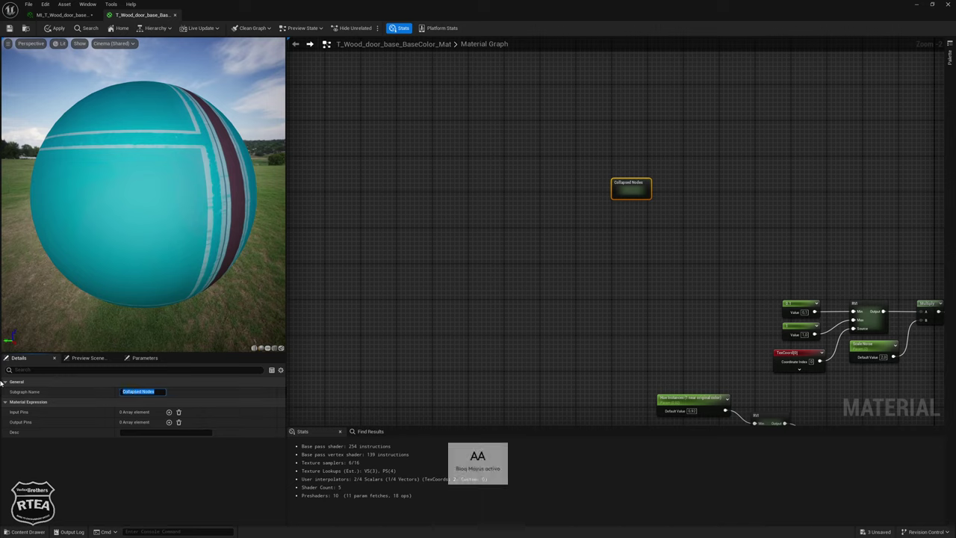
type("RAN")
key("Caps_Lock")
type("andomValueIn")
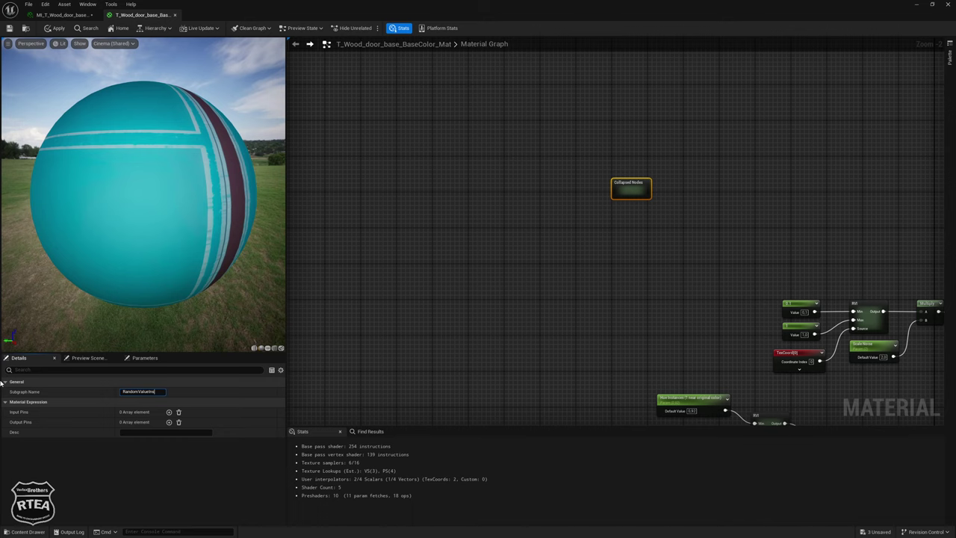
type("s")
key("Return")
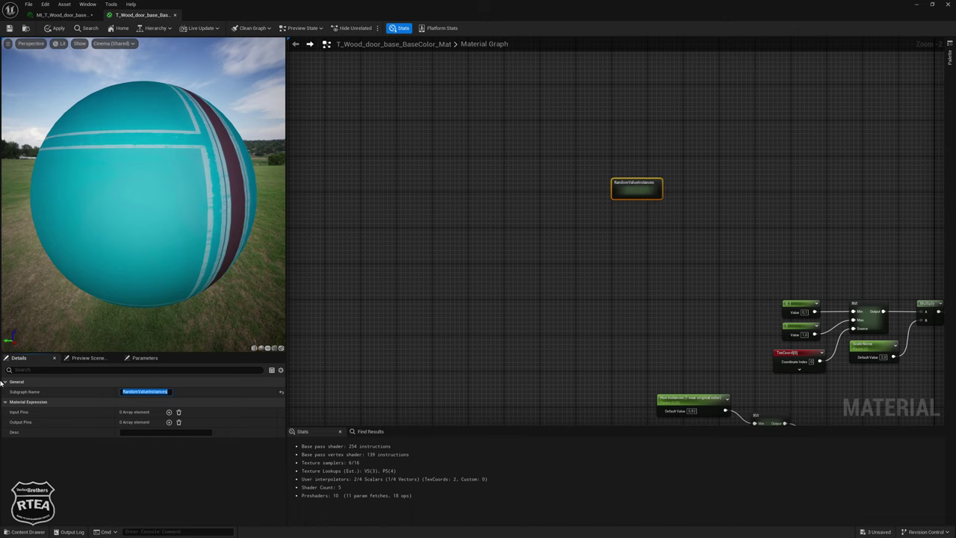
Inside RandomValueInstances, give the Input node three pins
double_click(586, 176)
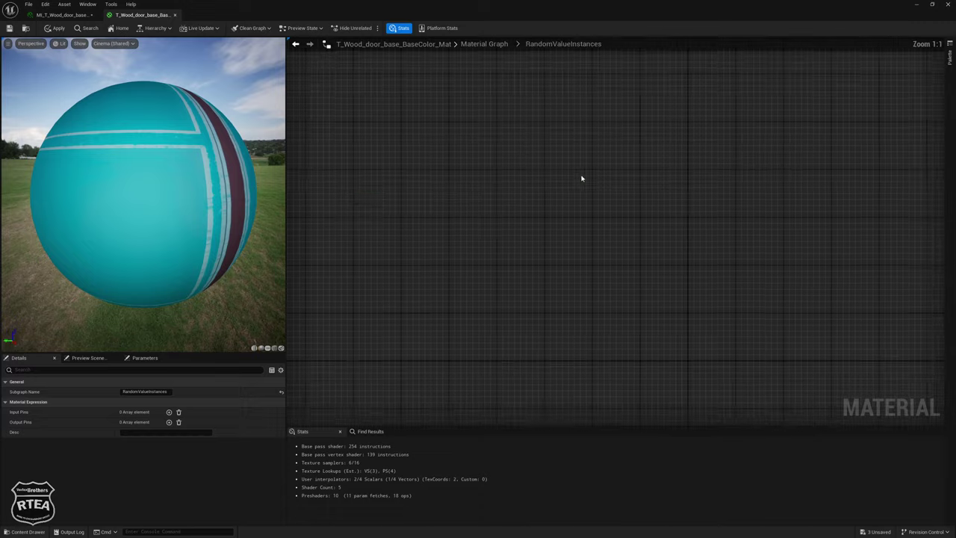
left_click(481, 230)
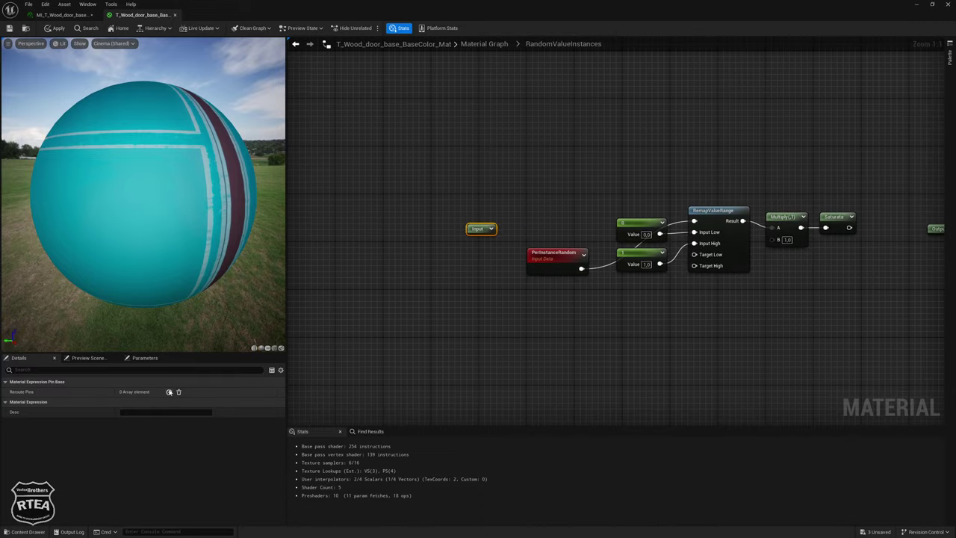
left_click(168, 392)
left_click(169, 392)
left_click(169, 392)
right_click_drag(486, 374, 387, 371)
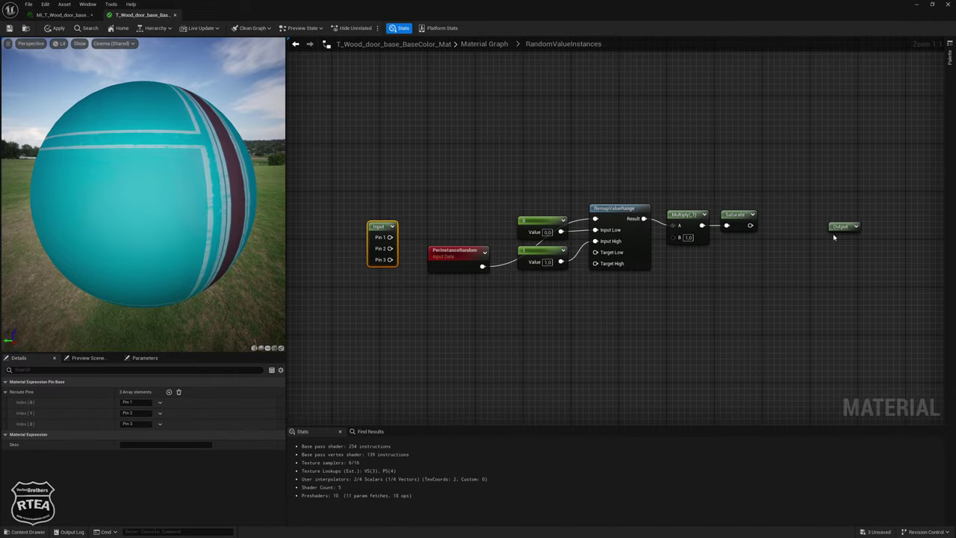
Add Pin 1 to the Output node and feed the Saturate result into it
left_click(839, 226)
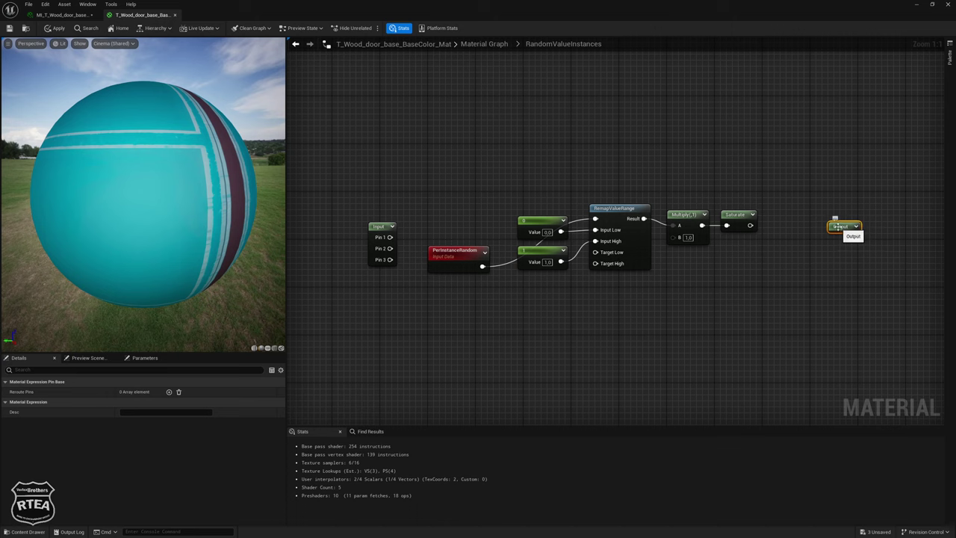
left_click(168, 391)
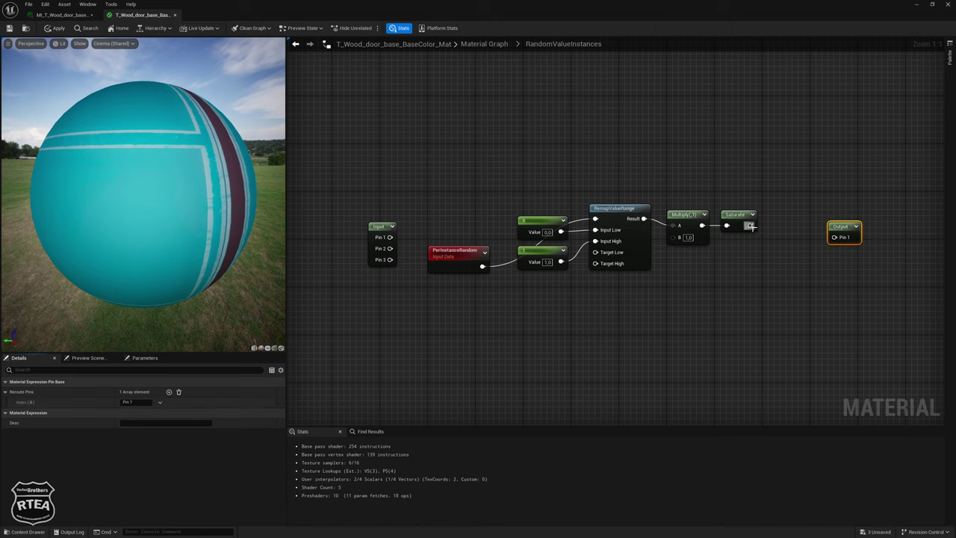
left_click_drag(750, 225, 834, 237)
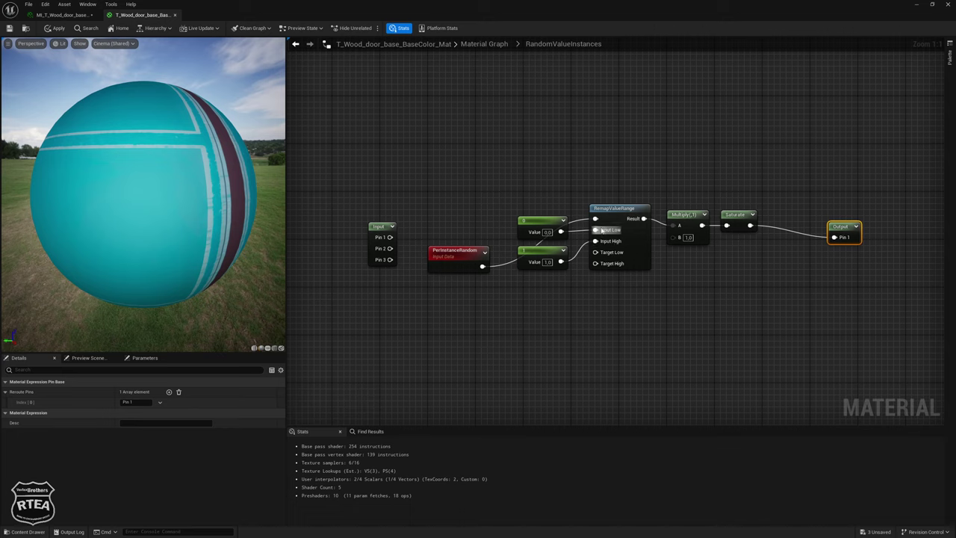
Wire input Pin 1 to Target Low, Pin 2 to Target High and Pin 3 to Multiply B
left_click_drag(541, 221, 510, 161)
mouse_move(595, 229)
left_mouse_down()
mouse_move(442, 244)
mouse_move(390, 237)
mouse_move(596, 242)
left_mouse_up()
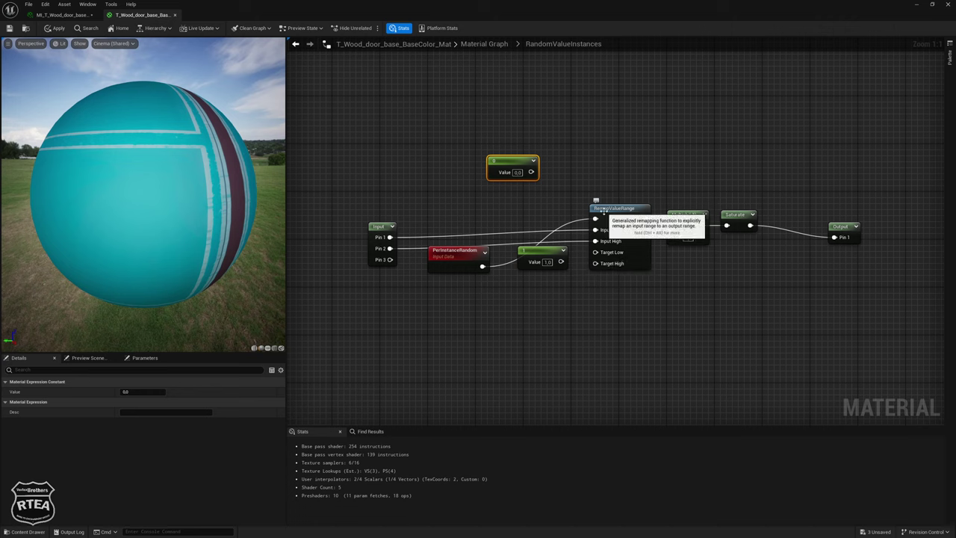
key("ctrl+z")
key("ctrl+z")
key("ctrl+z")
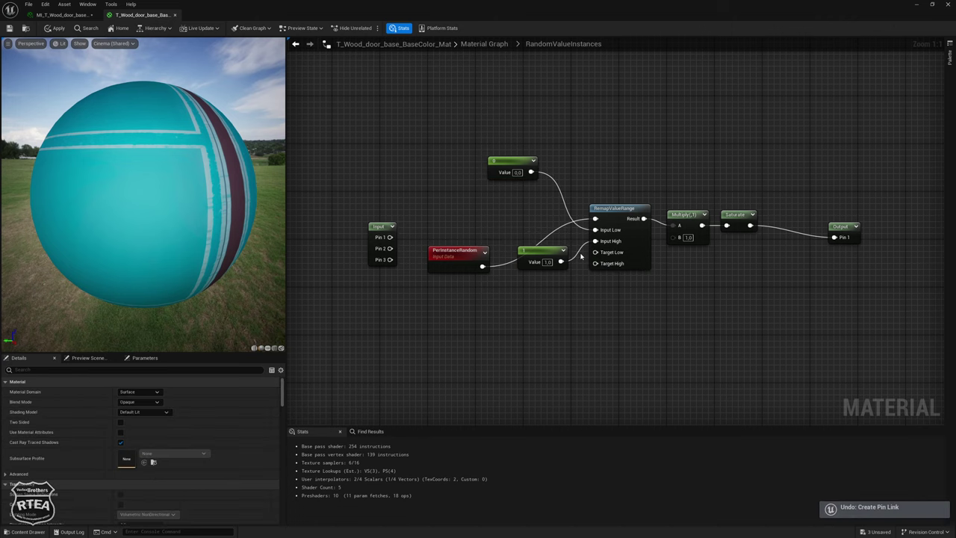
key("ctrl+z")
key("ctrl+z")
mouse_move(595, 252)
left_mouse_down()
mouse_move(390, 236)
mouse_move(595, 263)
left_mouse_up()
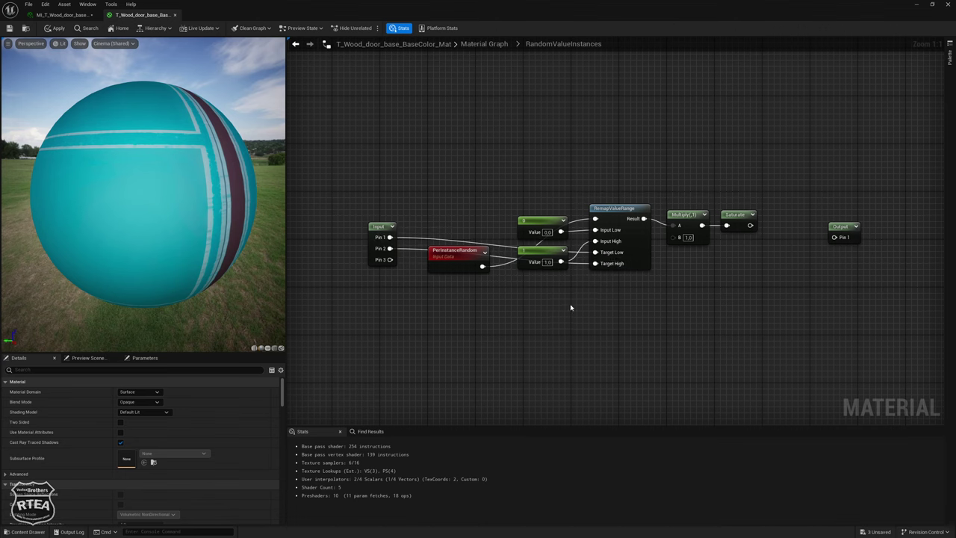
right_click_drag(650, 234, 622, 224)
mouse_move(653, 208)
left_mouse_down()
mouse_move(664, 250)
mouse_move(351, 251)
left_mouse_up()
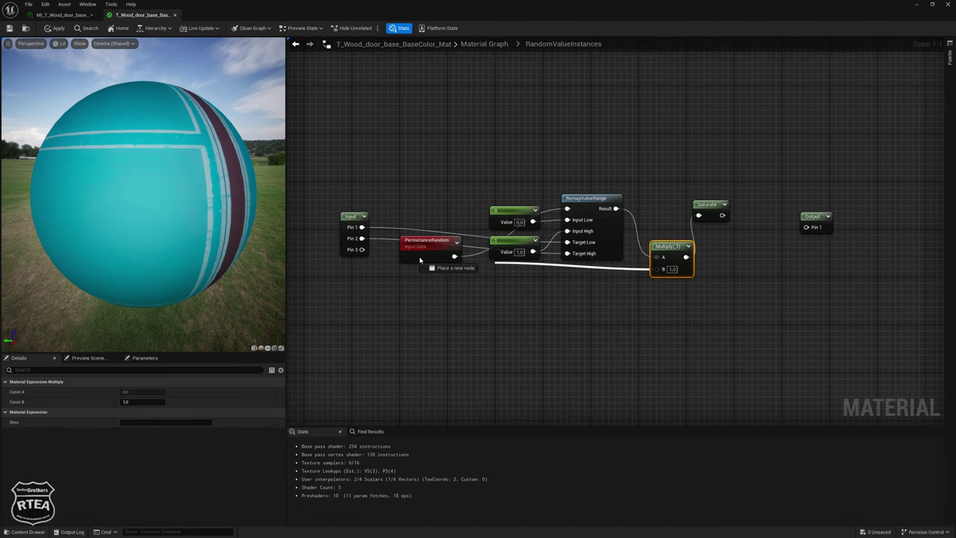
Select the middle group of nodes in the subgraph
scroll(581, 295, "down", 2)
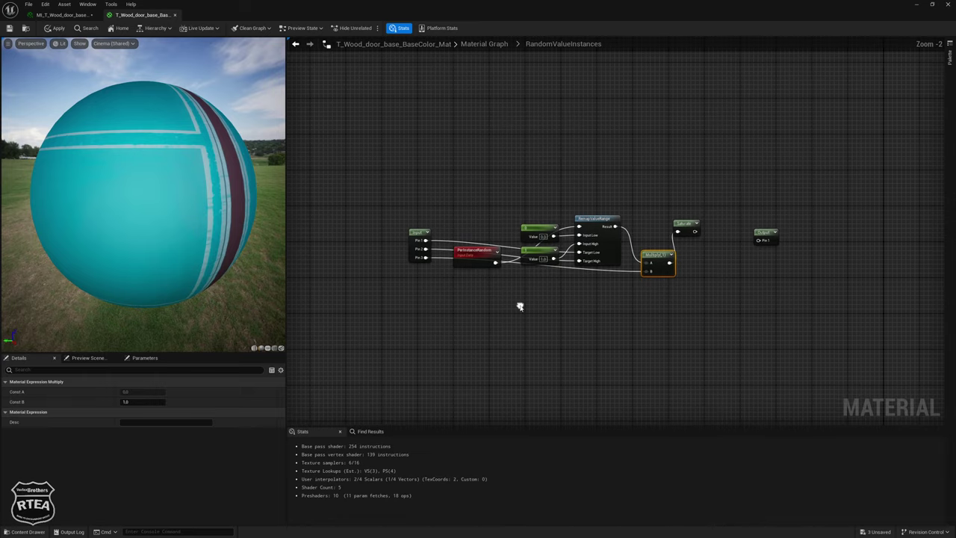
left_click_drag(471, 180, 714, 312)
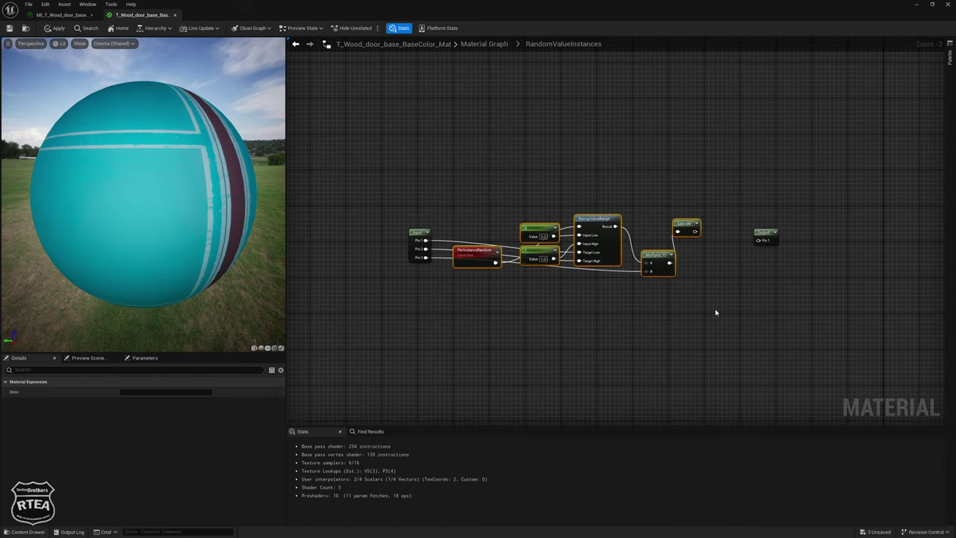
left_click_drag(695, 231, 759, 240)
left_click_drag(457, 192, 710, 327)
Back in the parent door material, paste another copy of the random-value nodes and trial-wire a constant and TexCoord into them
left_click(295, 44)
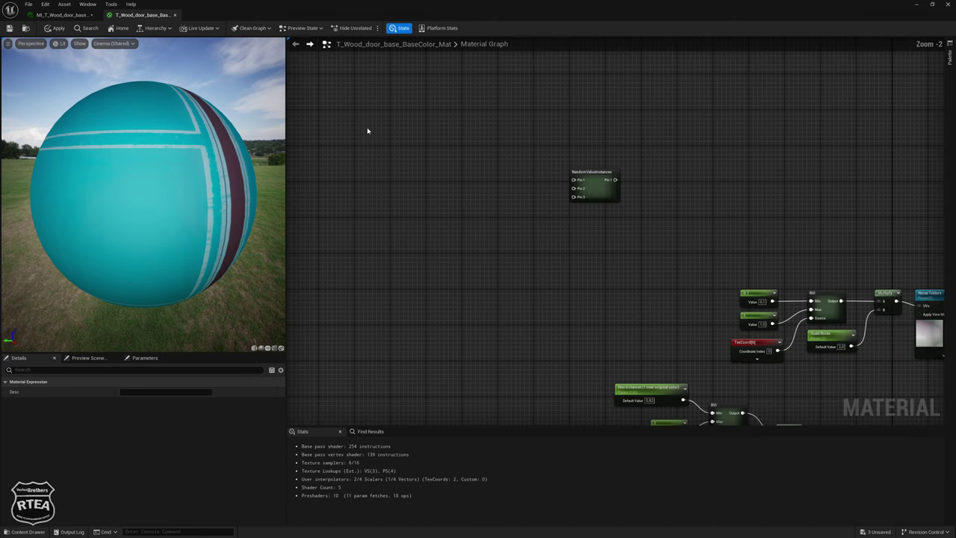
right_click_drag(534, 175, 442, 158)
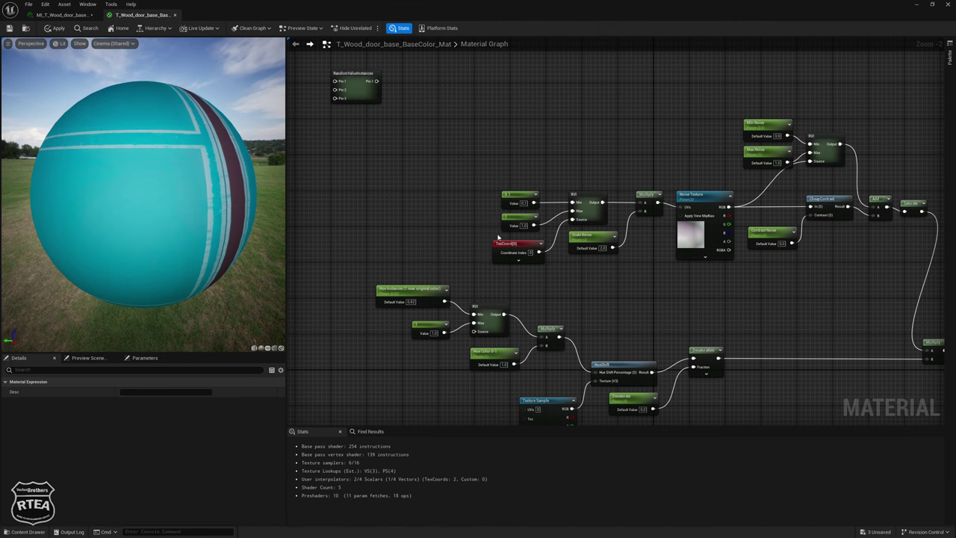
right_click_drag(497, 236, 503, 283)
key("ctrl+v")
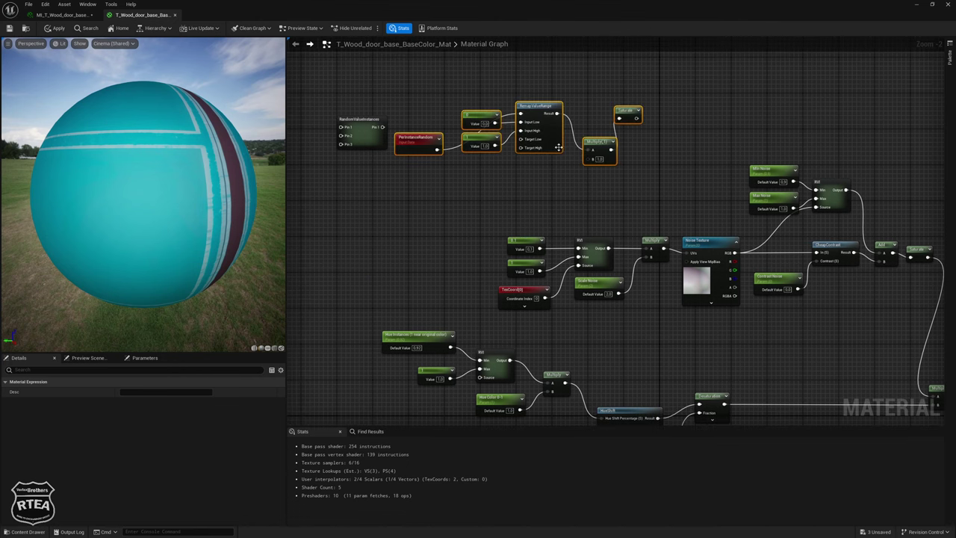
left_click_drag(537, 111, 600, 160)
left_click(524, 224)
right_click_drag(524, 239, 595, 232)
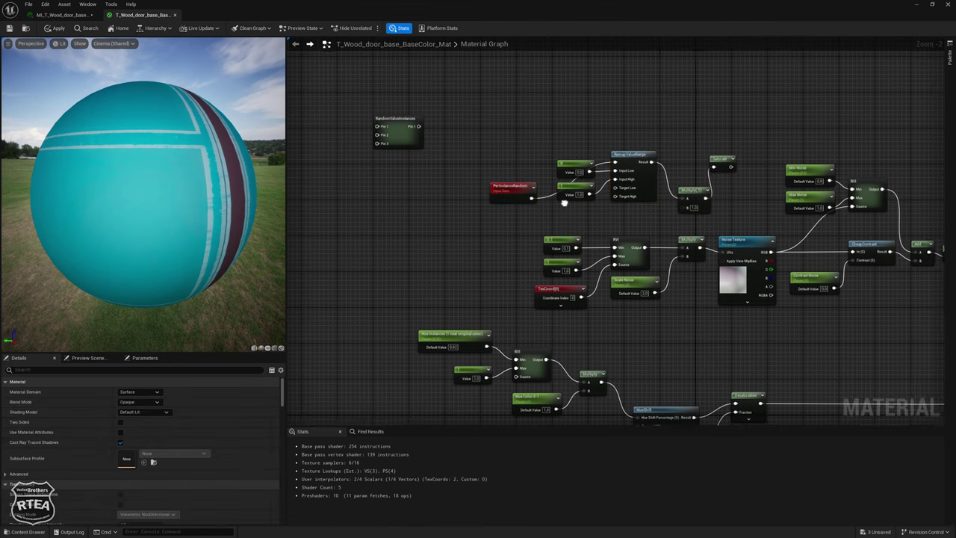
left_click_drag(611, 241, 654, 187)
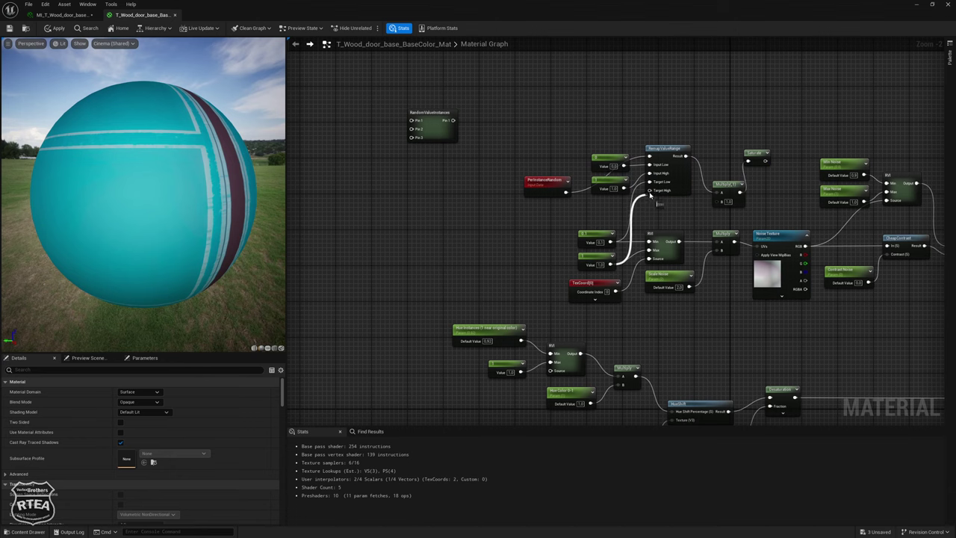
mouse_move(613, 292)
left_mouse_down()
mouse_move(736, 200)
mouse_move(719, 244)
mouse_move(706, 205)
left_mouse_up()
left_click(586, 104)
Delete the pasted PerInstanceRandom, remap, Multiply and Saturate nodes, then start the RVI node's Desc field
left_click_drag(582, 121, 772, 201)
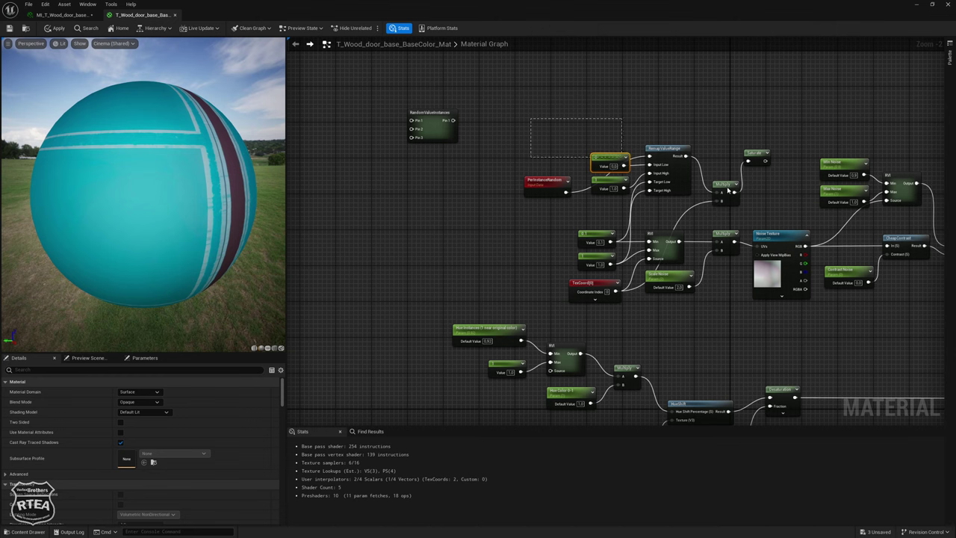
key("Delete")
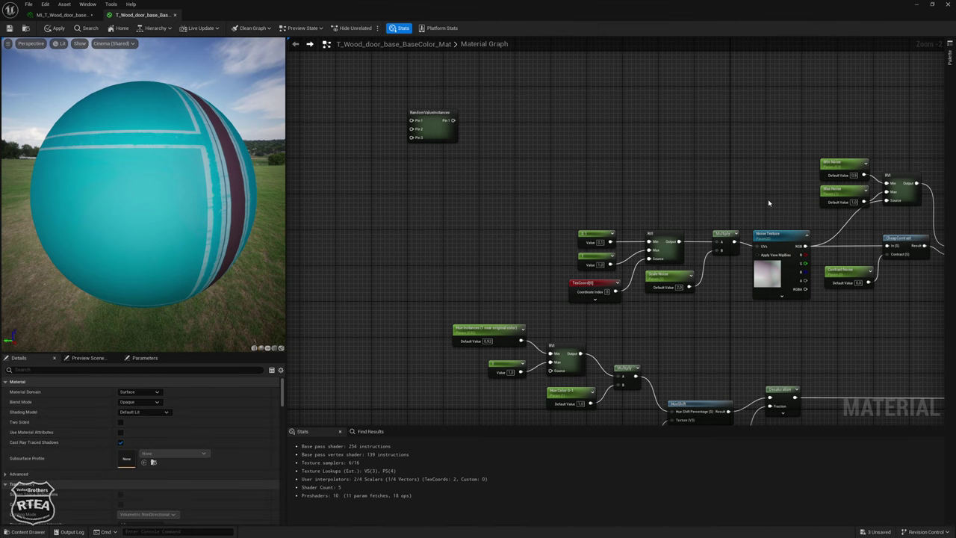
right_click_drag(652, 270, 598, 225)
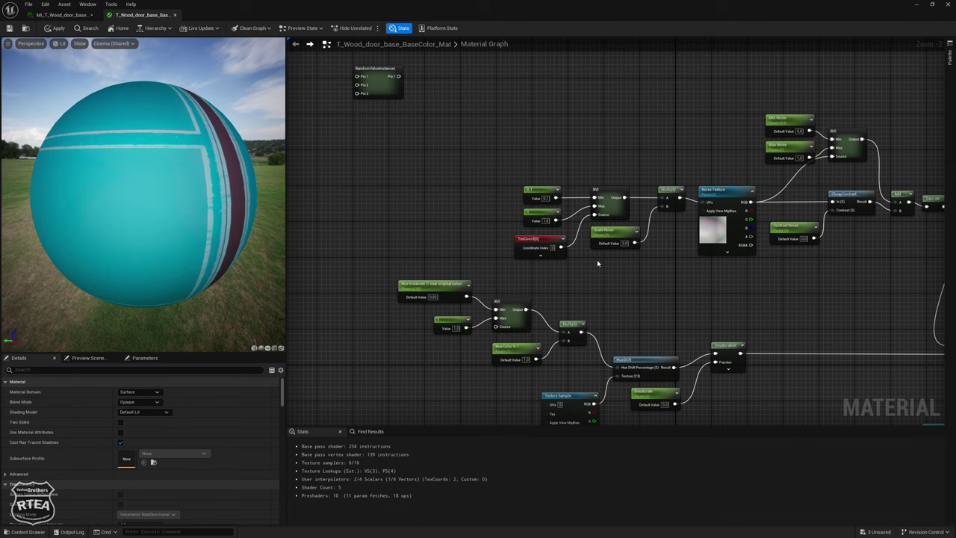
right_click_drag(597, 263, 511, 267)
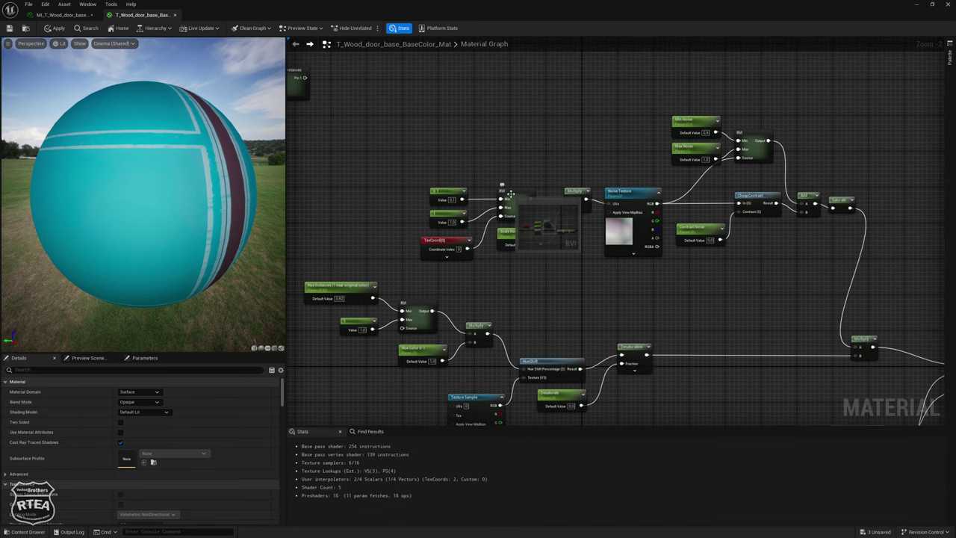
left_click(508, 199)
left_click(140, 433)
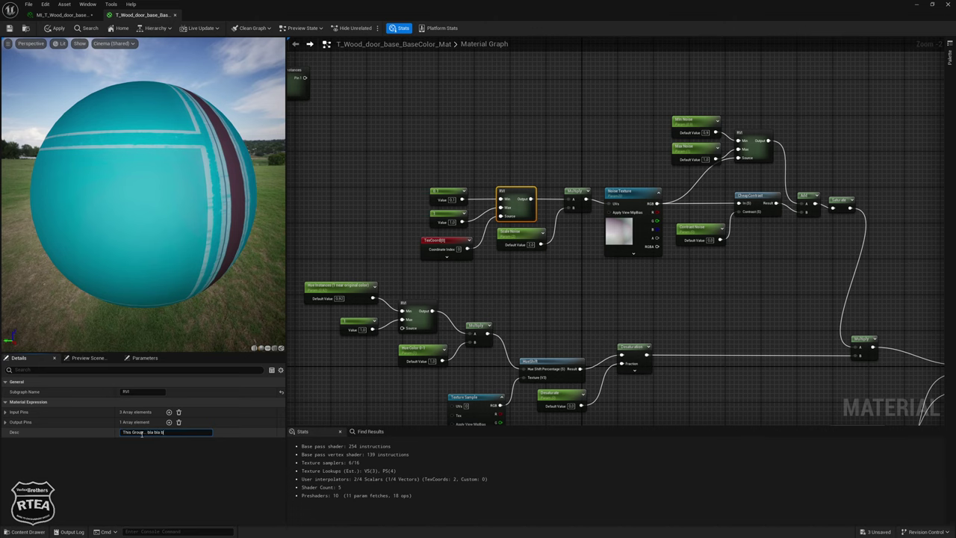
Finish the RVI node's placeholder description ending in 'bla bla bla' and commit it
type("la")
key("Return")
scroll(373, 130, "up", 2)
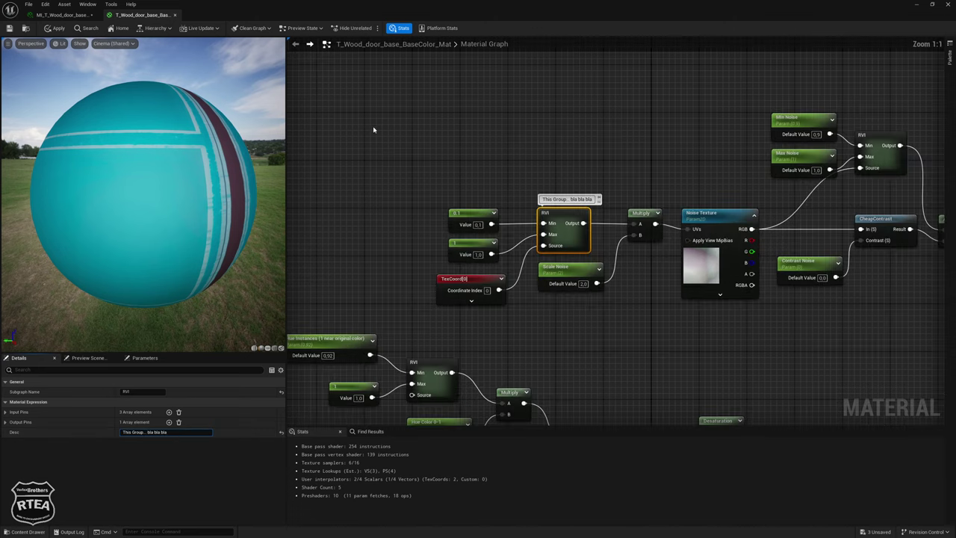
right_click_drag(374, 130, 318, 85)
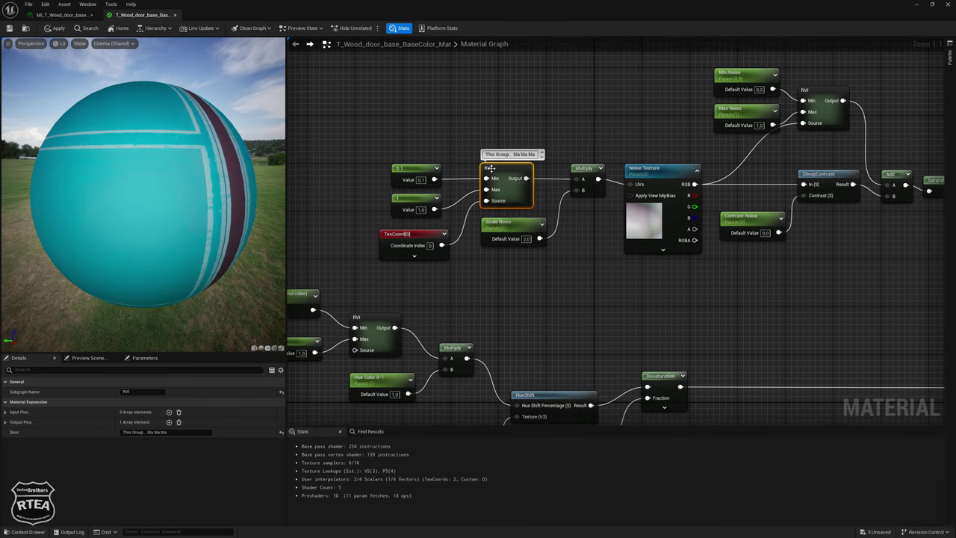
right_click_drag(575, 271, 529, 261)
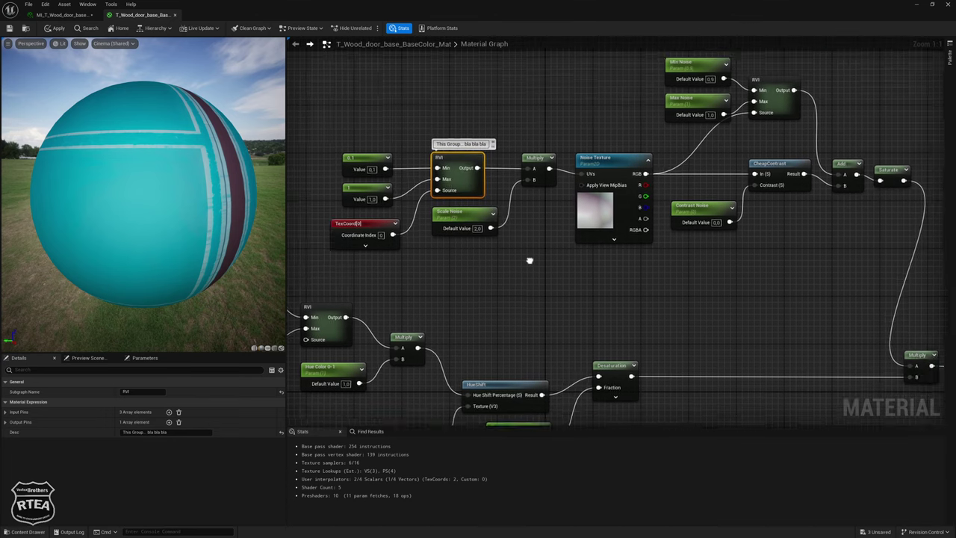
scroll(526, 301, "down", 1)
scroll(585, 239, "down", 2)
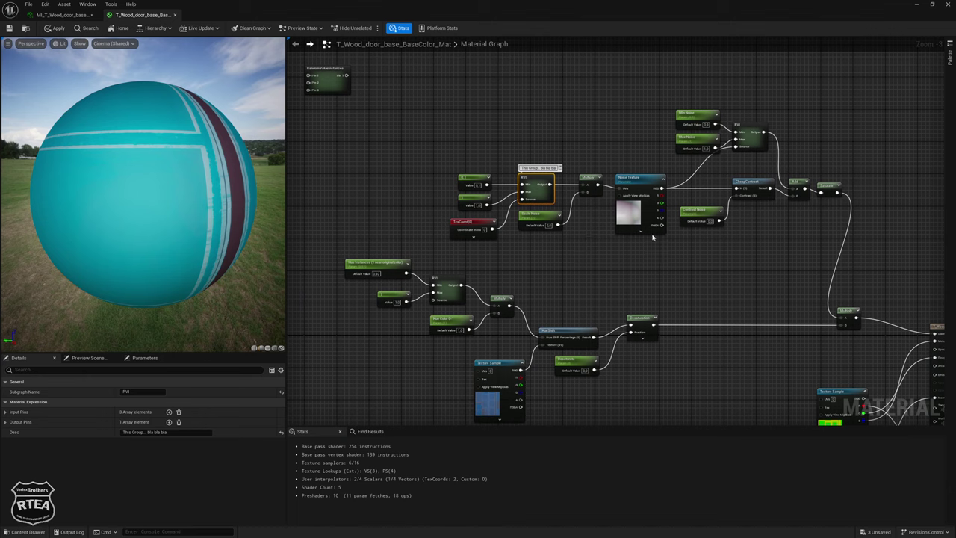
mouse_move(542, 190)
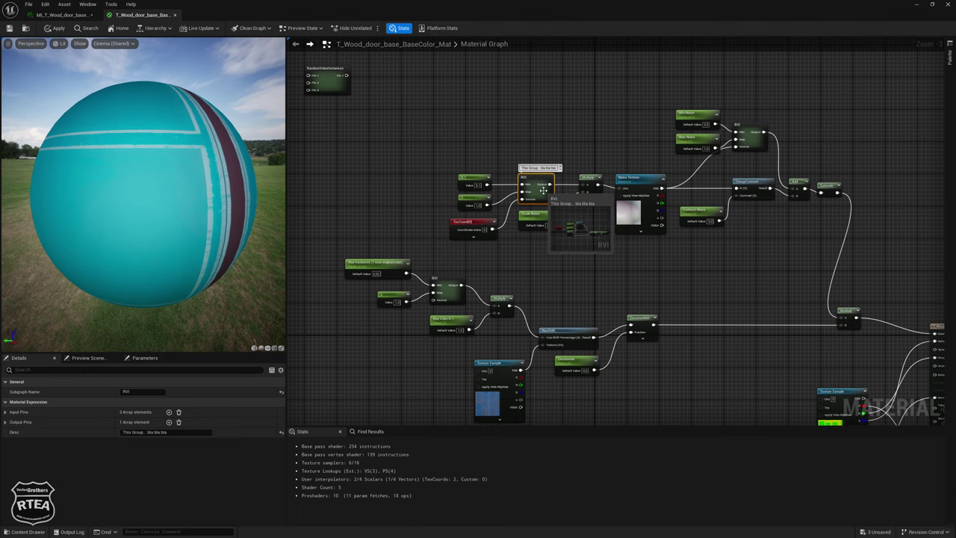
right_click_drag(684, 260, 619, 262)
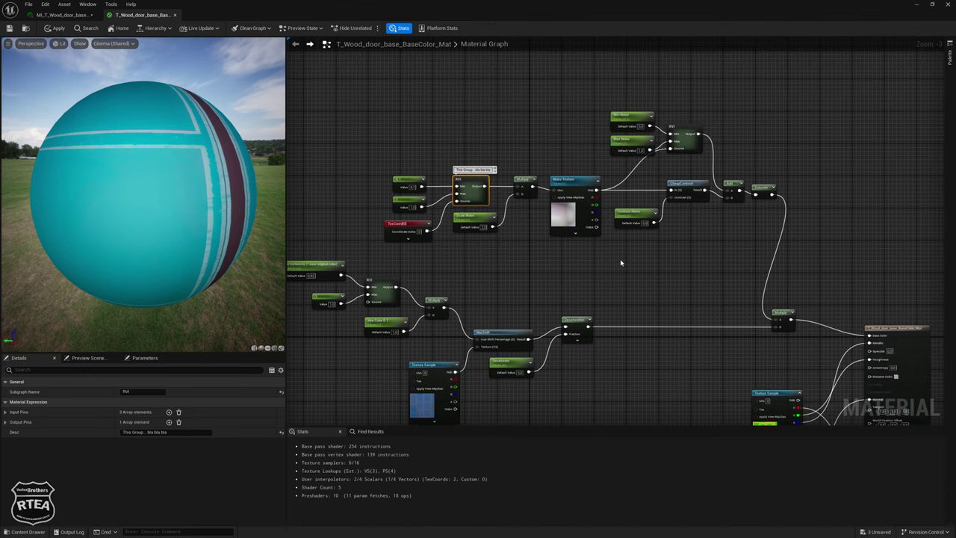
Select nodes around the noise chain, ending with only the Noise Texture node selected
left_click(679, 138)
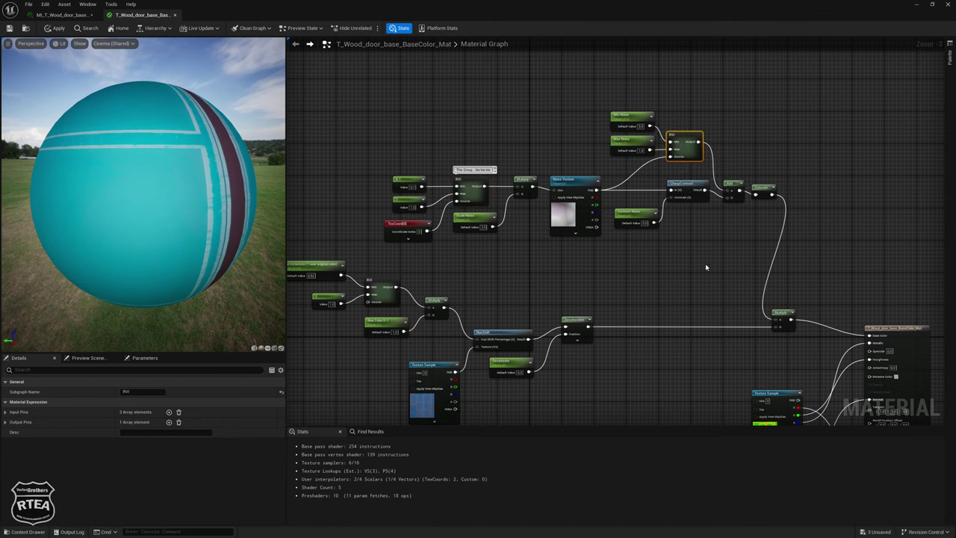
mouse_move(694, 262)
right_mouse_down()
mouse_move(617, 266)
mouse_move(637, 249)
right_mouse_up()
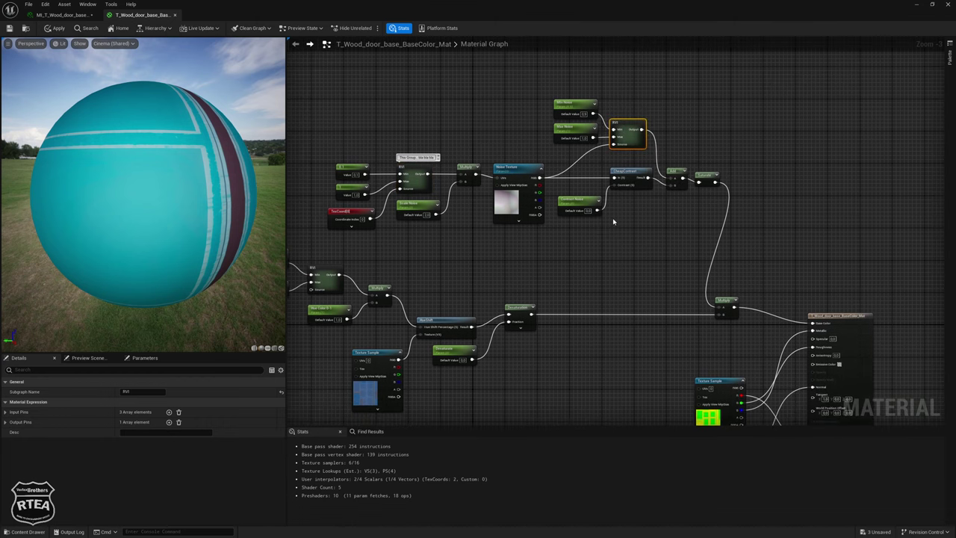
right_click_drag(620, 224, 589, 226)
left_click_drag(694, 192, 635, 175)
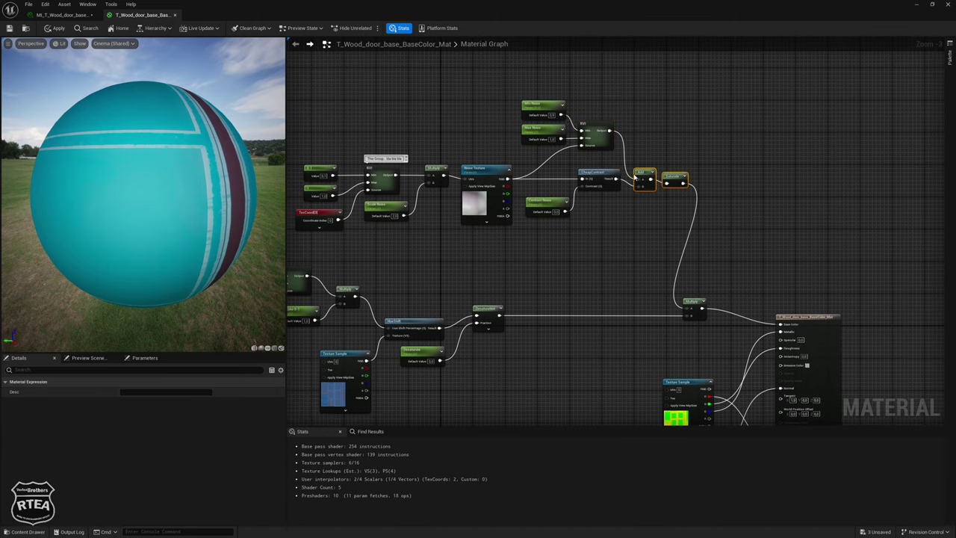
mouse_move(640, 234)
right_mouse_down()
mouse_move(745, 199)
mouse_move(794, 245)
right_mouse_up()
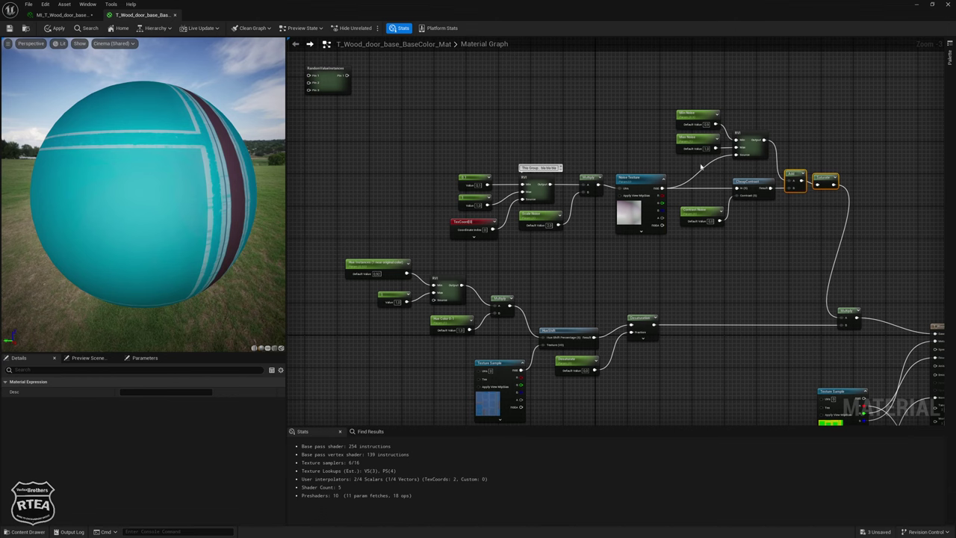
right_click_drag(731, 129, 698, 149)
left_click_drag(414, 166, 607, 266)
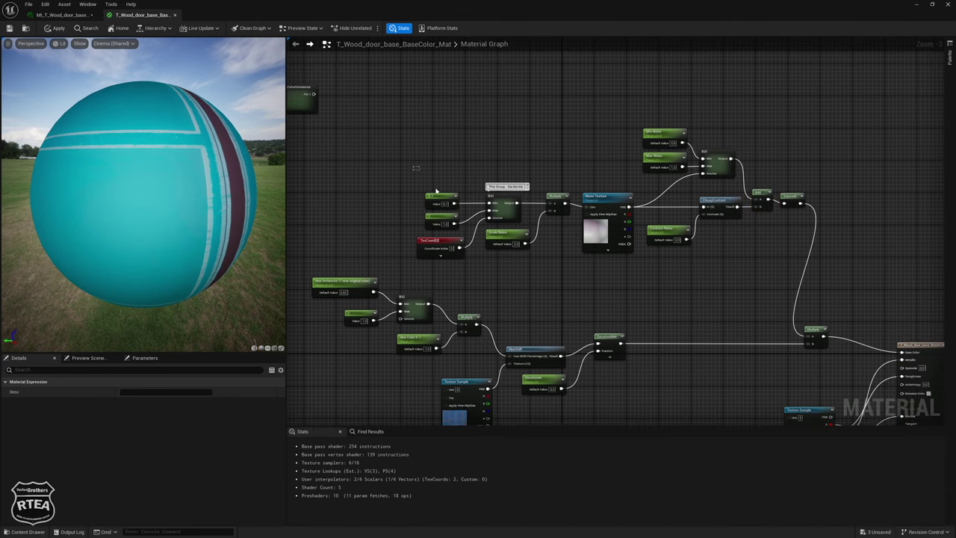
scroll(586, 231, "up", 2)
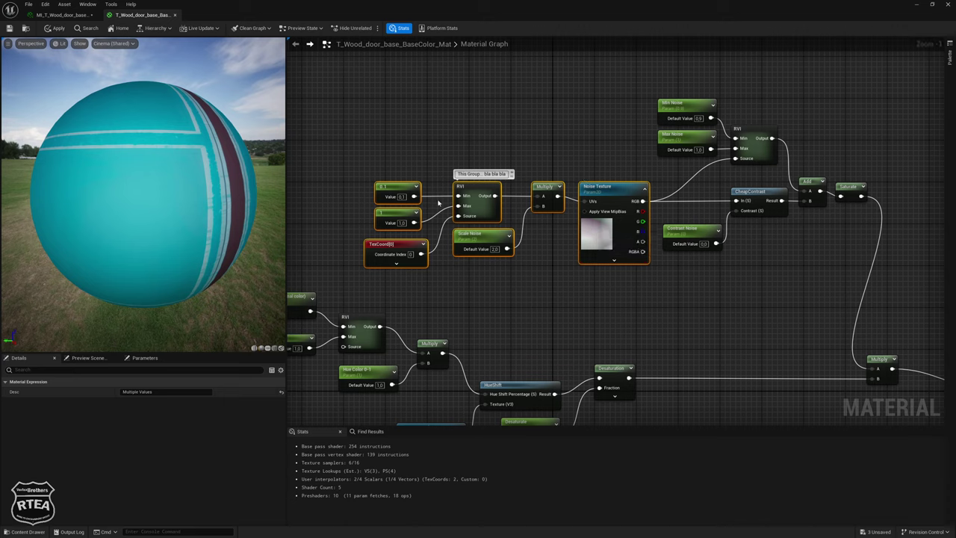
left_click(601, 235)
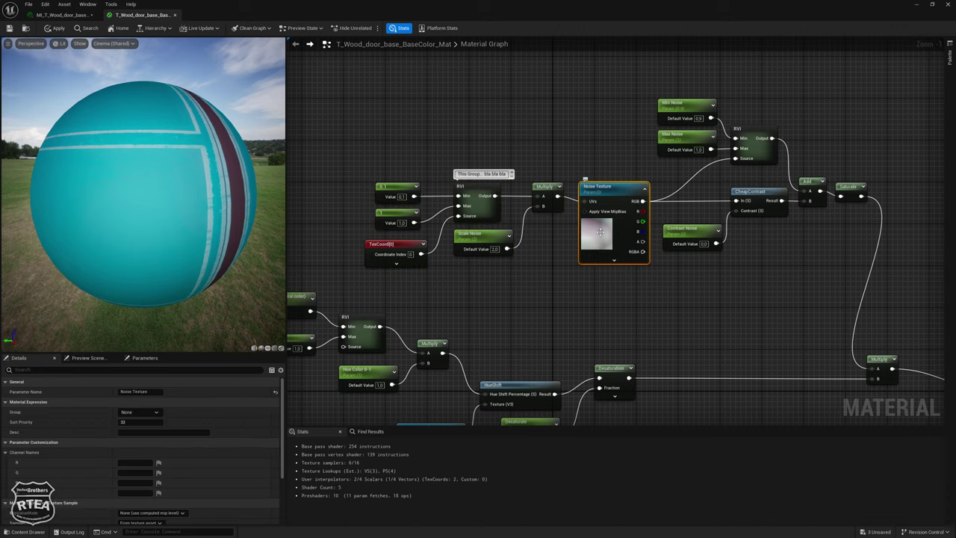
Preview the Noise Texture, RVI, CheapContrast and Add outputs on a flat plane preview mesh
key("space")
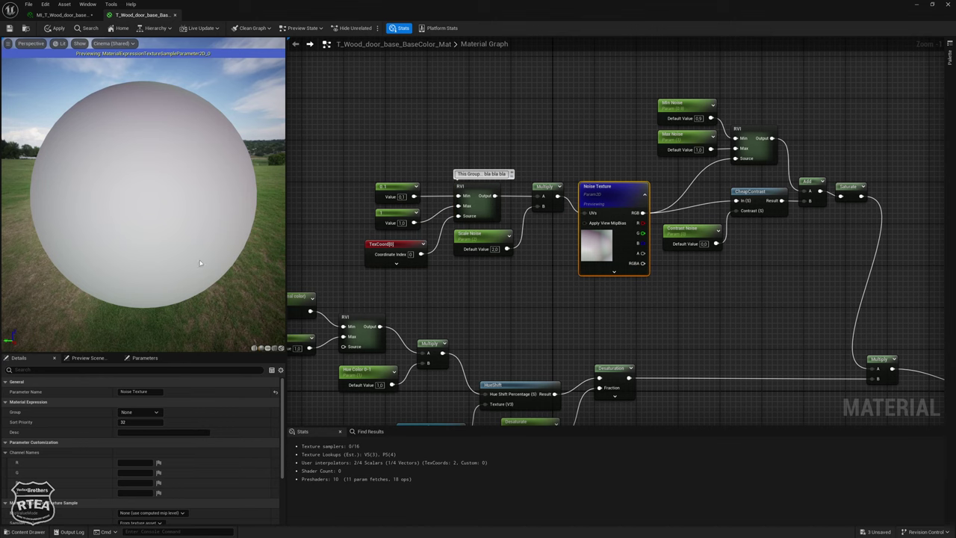
left_click_drag(200, 263, 261, 331)
left_click(268, 350)
left_click_drag(207, 296, 238, 291)
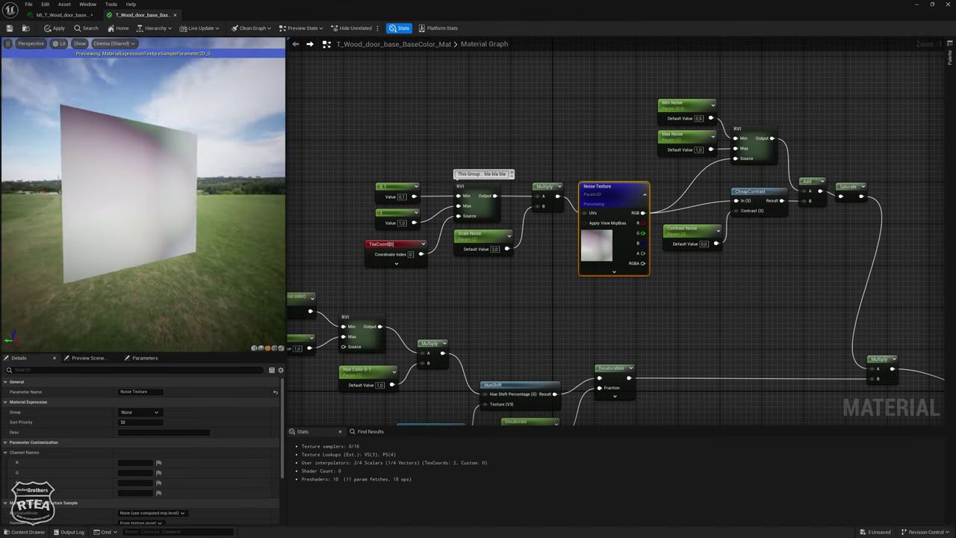
right_click_drag(621, 291, 560, 280)
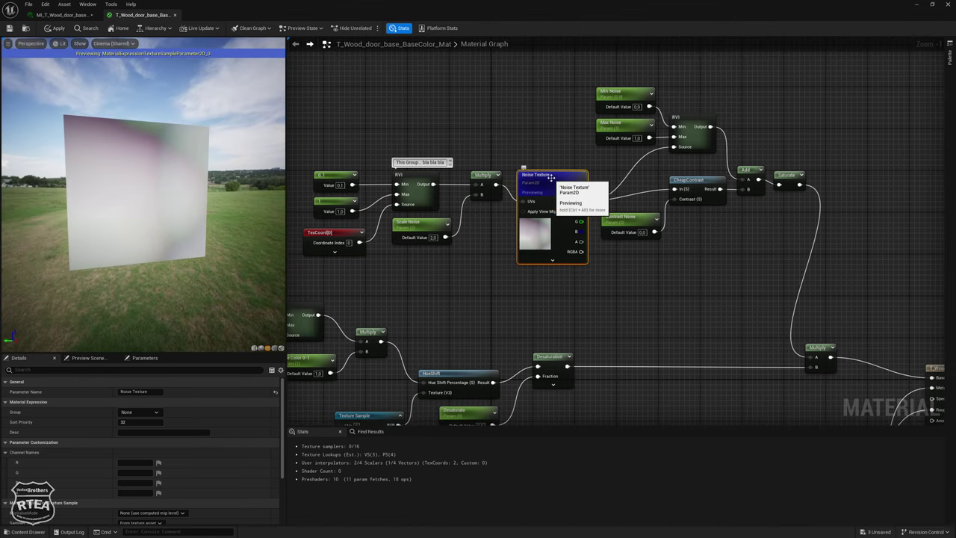
left_click(687, 124)
key("space")
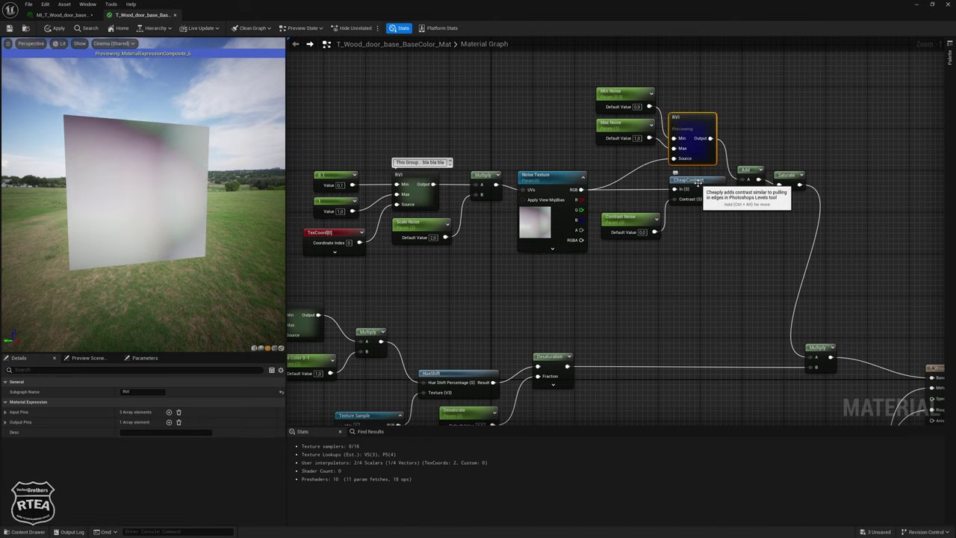
left_click(747, 170)
left_click(693, 120)
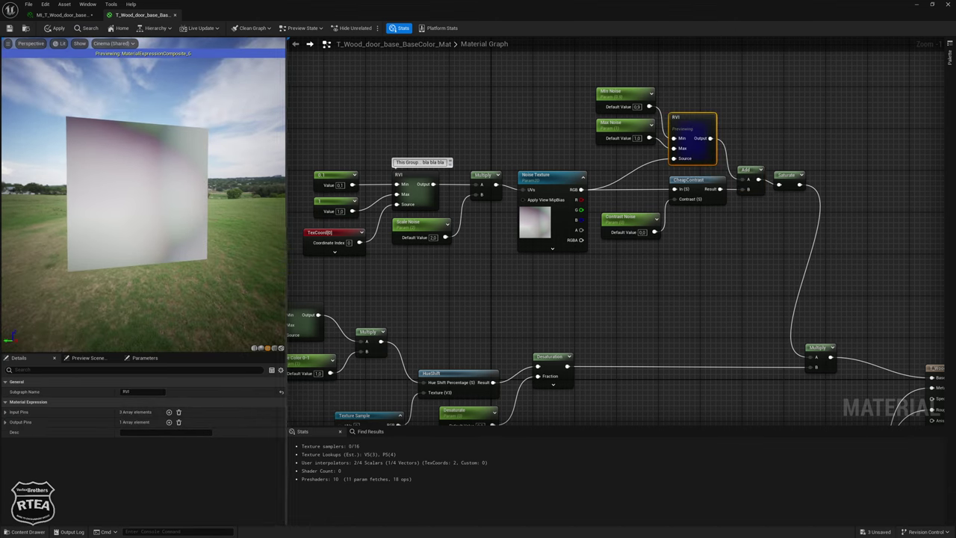
left_click(676, 196)
key("space")
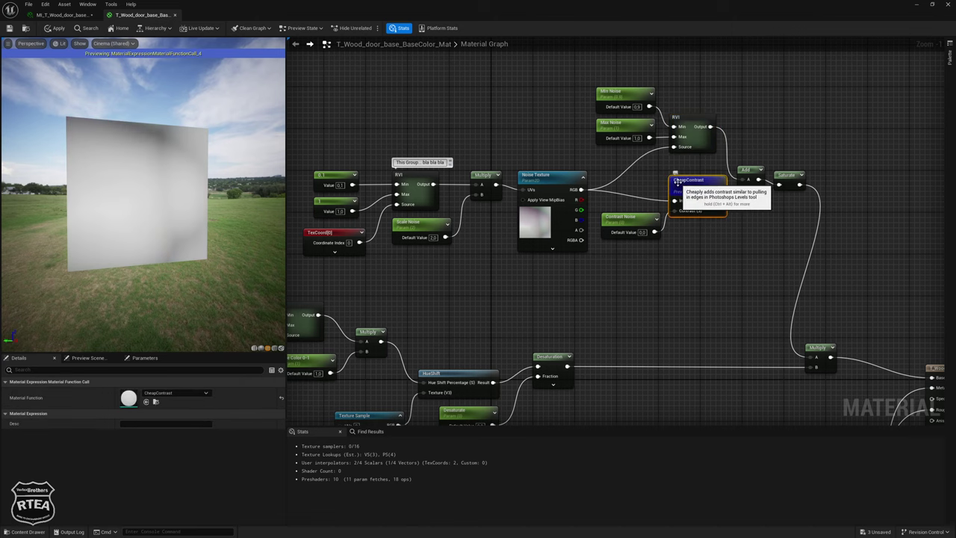
left_click(747, 173)
key("space")
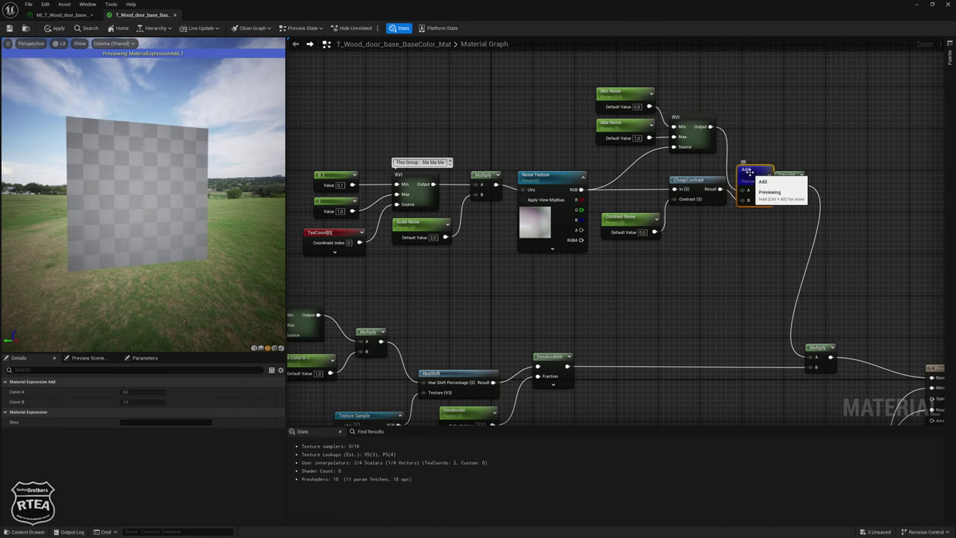
Inspect Contrast Noise, group Min Noise, Max Noise and RVI, and nudge the Saturate node into place
left_click(625, 232)
left_click(634, 215)
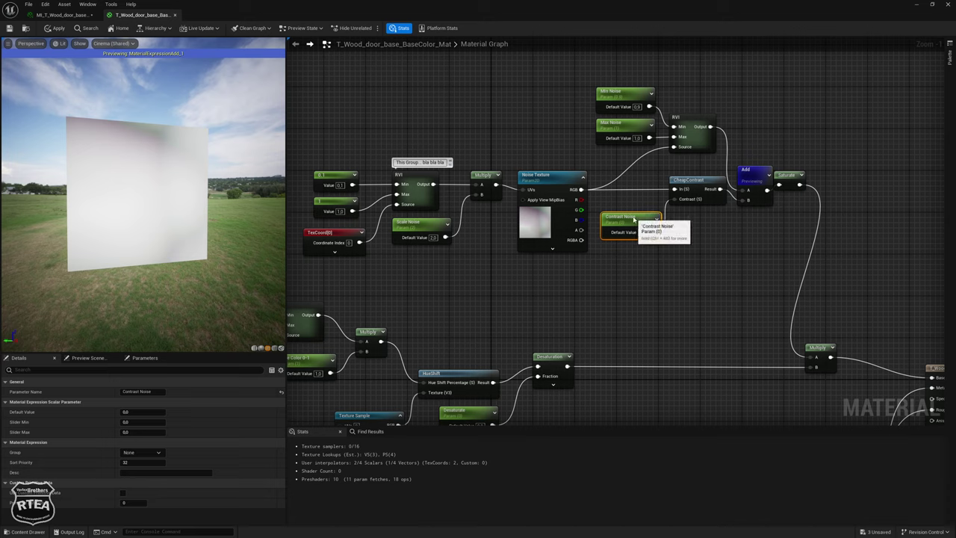
left_click(690, 183)
mouse_move(571, 80)
left_mouse_down()
mouse_move(721, 159)
mouse_move(681, 172)
left_mouse_up()
mouse_move(164, 169)
left_mouse_down()
mouse_move(188, 167)
mouse_move(120, 169)
left_mouse_up()
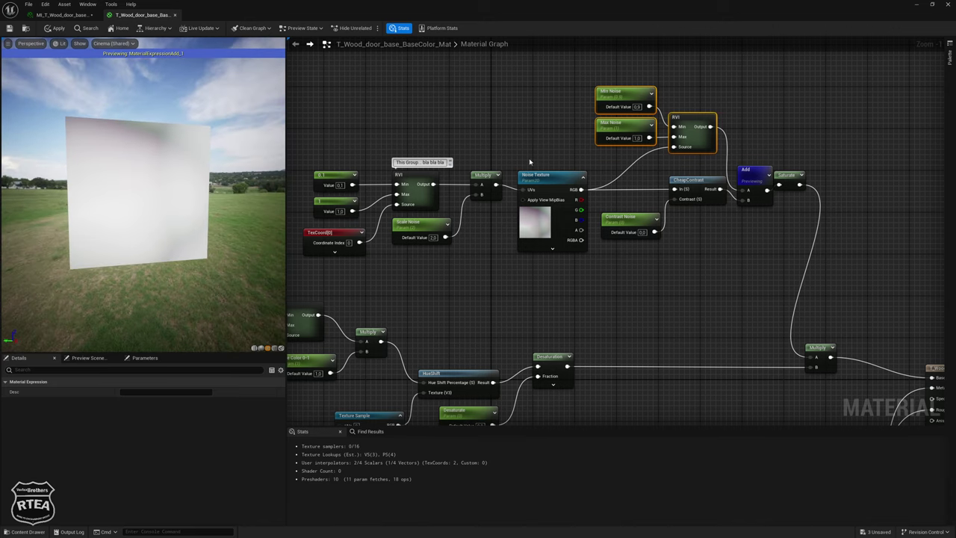
left_click_drag(565, 93, 686, 147)
right_click_drag(653, 164, 610, 172)
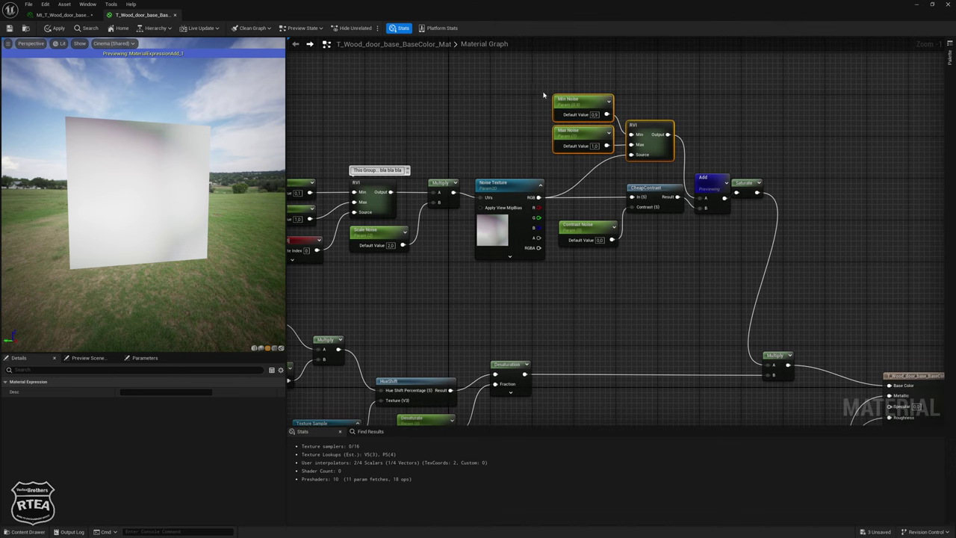
left_click_drag(510, 81, 670, 166)
right_click_drag(674, 167, 686, 216)
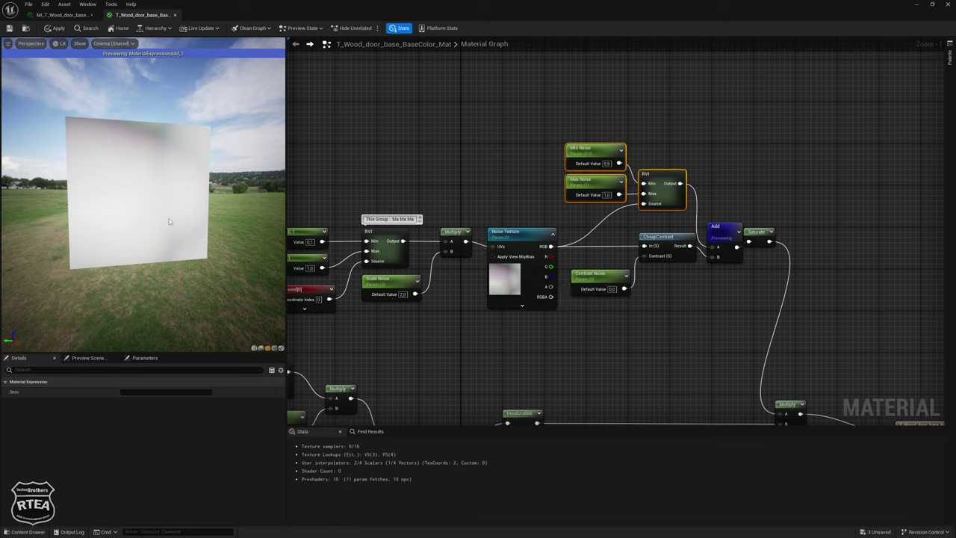
left_click_drag(534, 130, 683, 215)
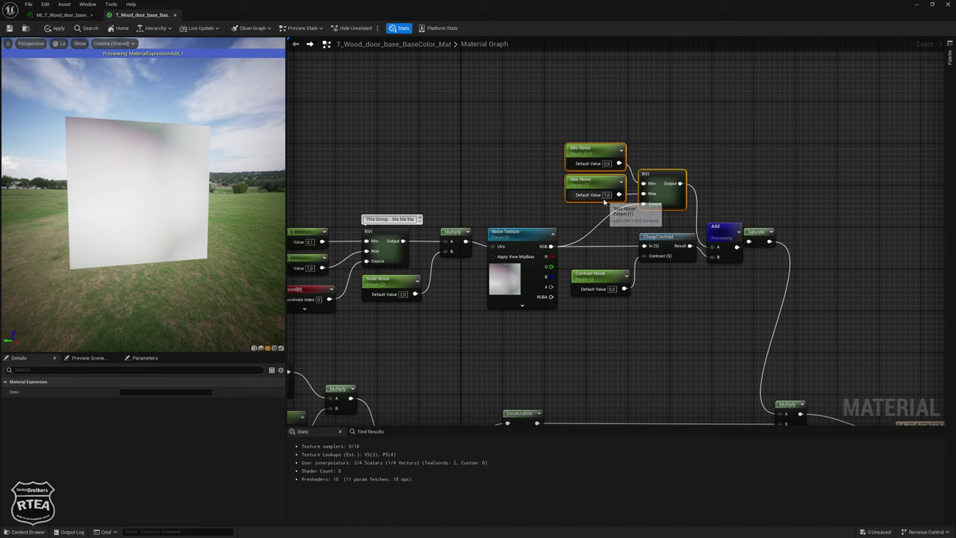
left_click_drag(761, 234, 773, 240)
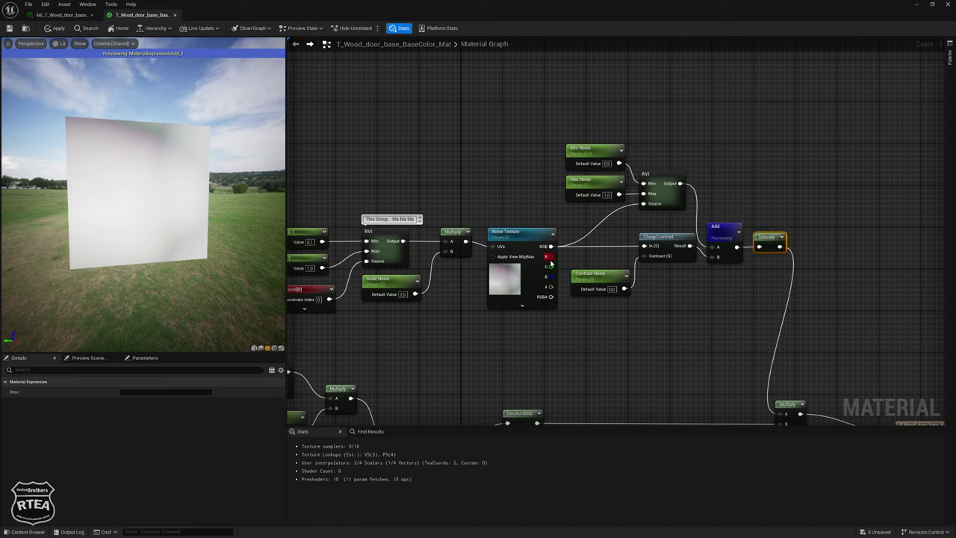
Preview the Noise Texture and Saturate outputs on the preview plane
left_click(501, 276)
key("space")
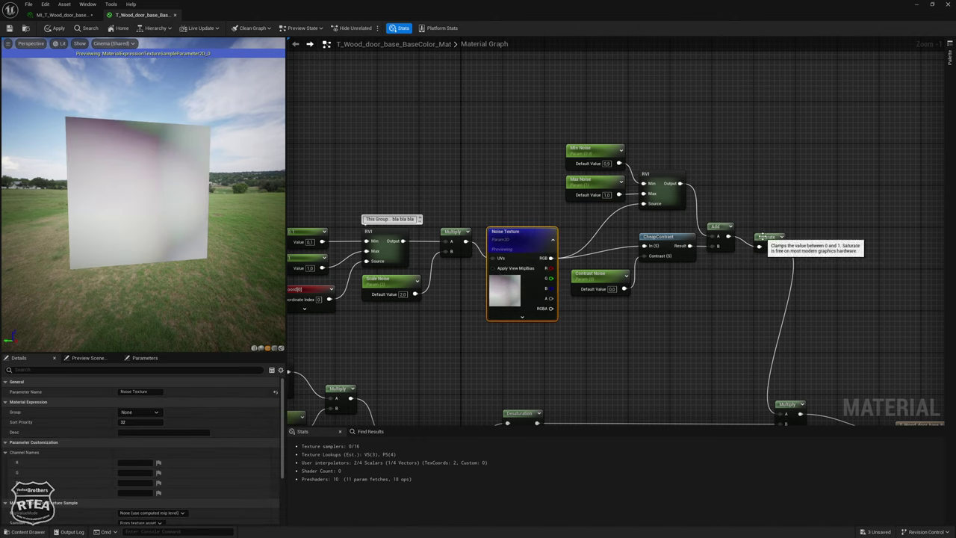
left_click(762, 236)
key("space")
left_click_drag(147, 193, 171, 195)
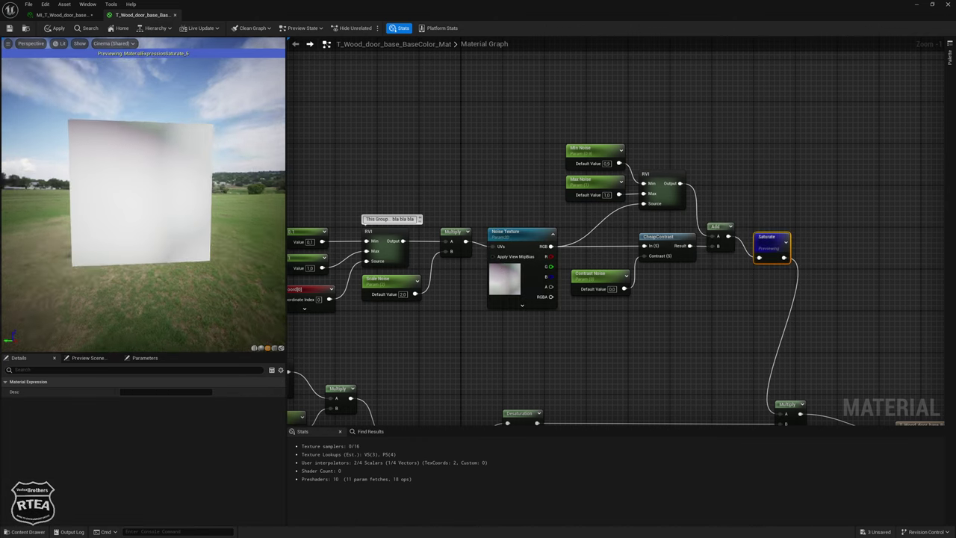
right_click_drag(488, 283, 668, 265)
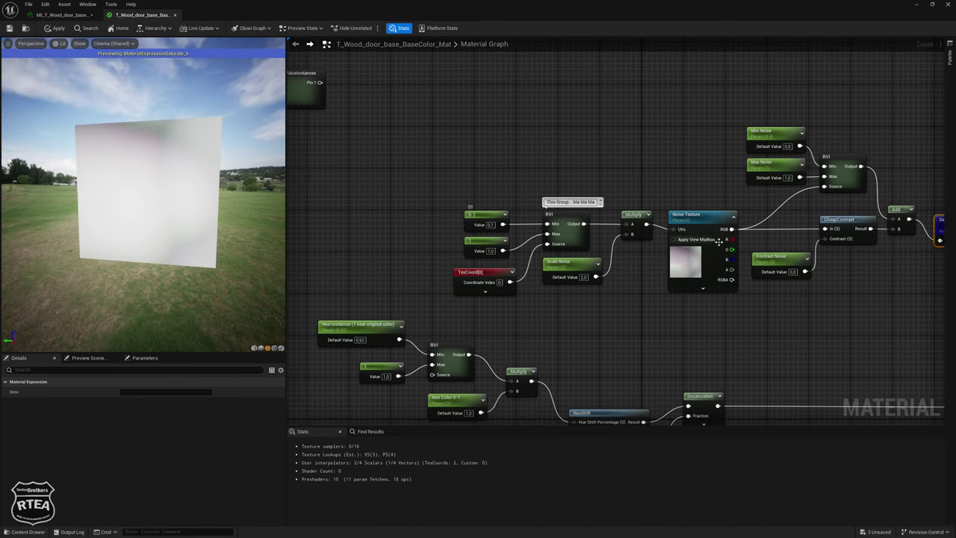
Set Scale Noise to 10, feed CheapContrast from the noise R channel, and apply the material
type("2")
key("Return")
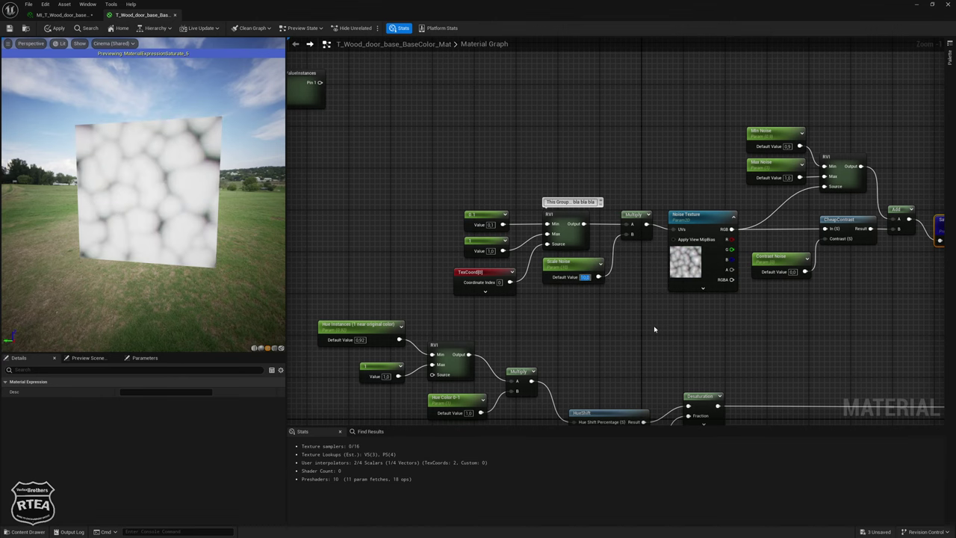
right_click_drag(565, 257, 442, 245)
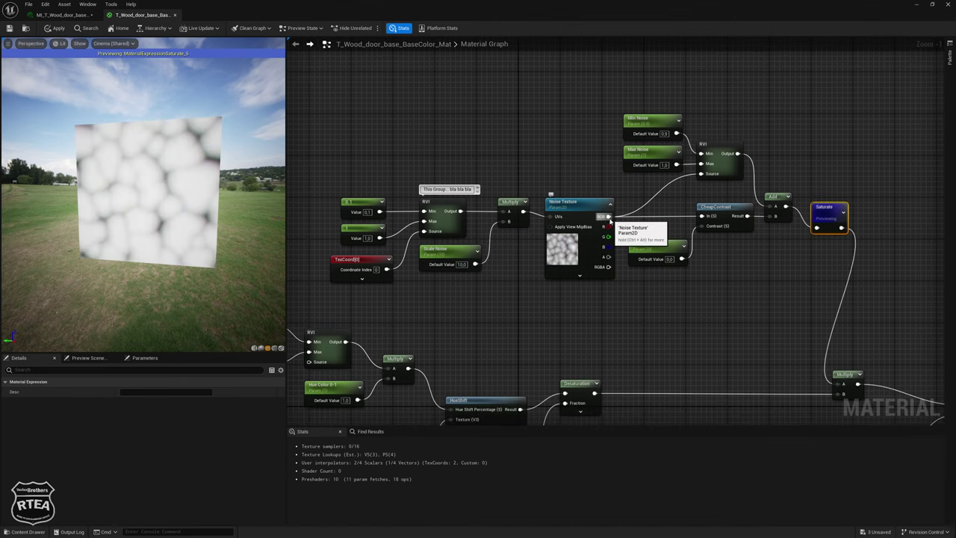
left_click_drag(608, 216, 607, 226, "ctrl")
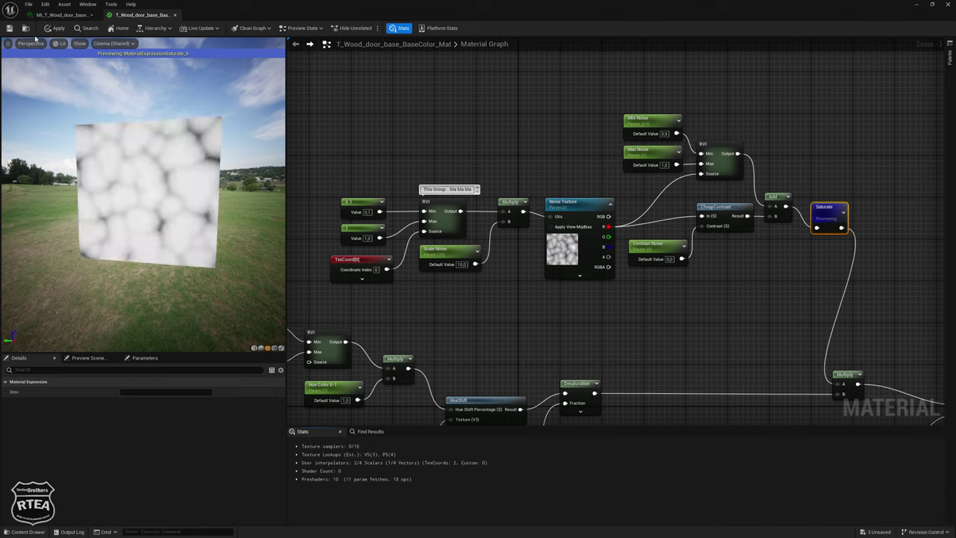
left_click(58, 28)
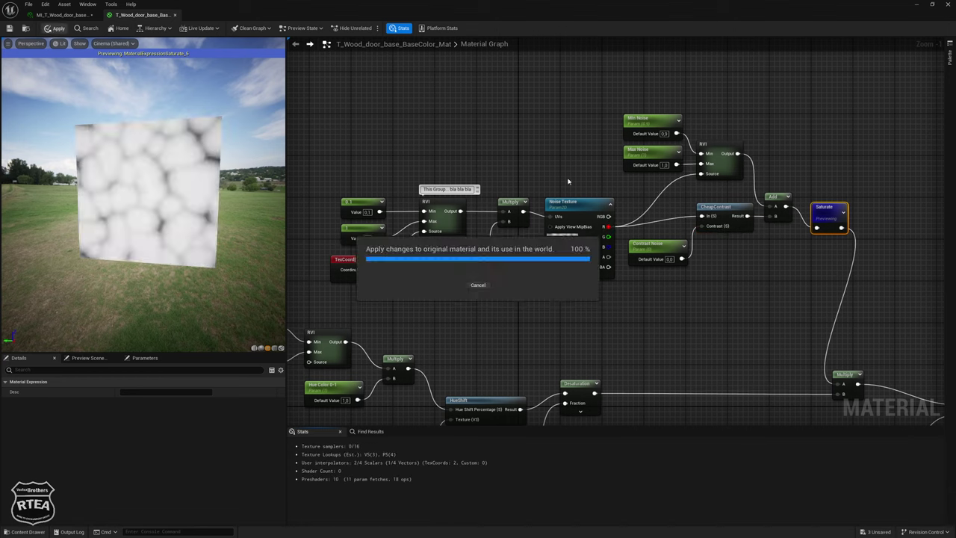
right_click_drag(570, 180, 521, 174)
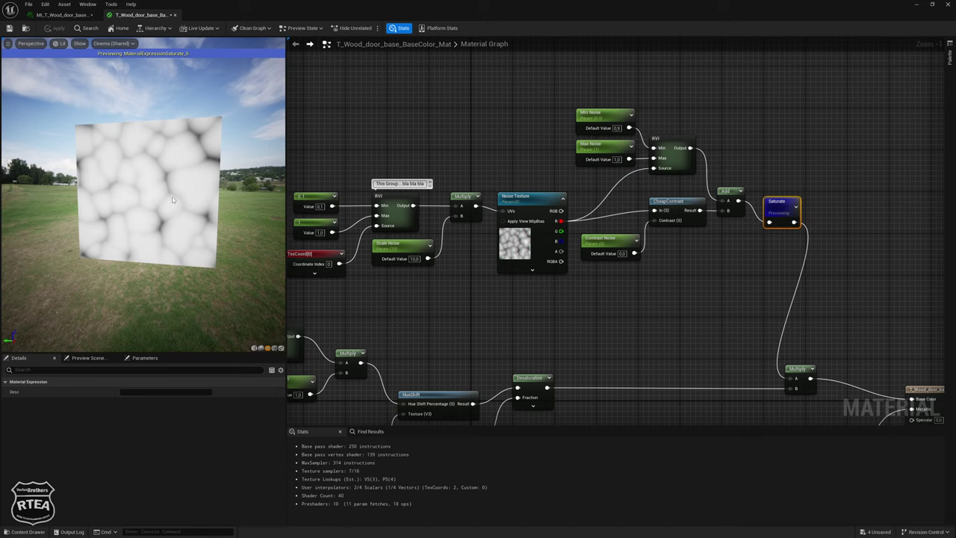
left_click_drag(173, 200, 157, 204)
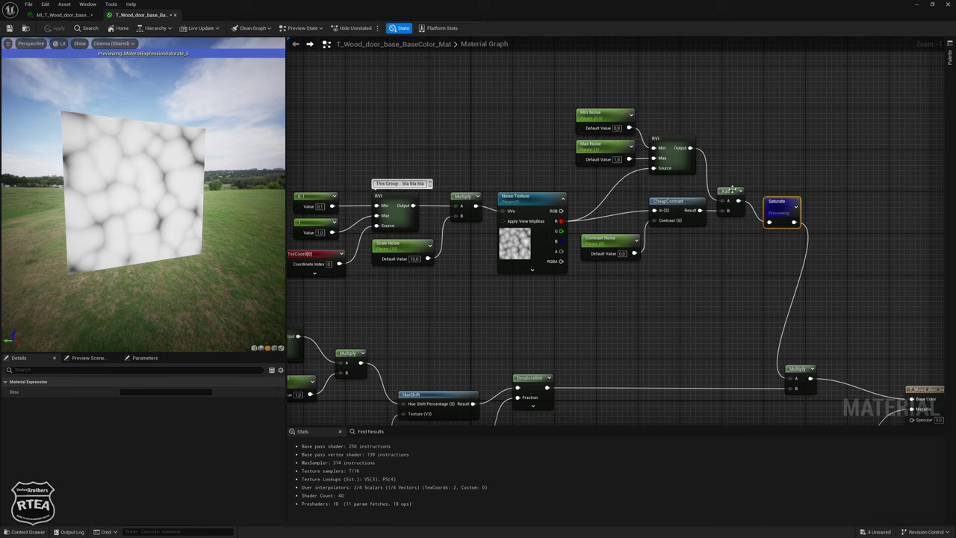
Preview CheapContrast and raise the Contrast Noise default to 0.584
left_click(672, 201)
key("space")
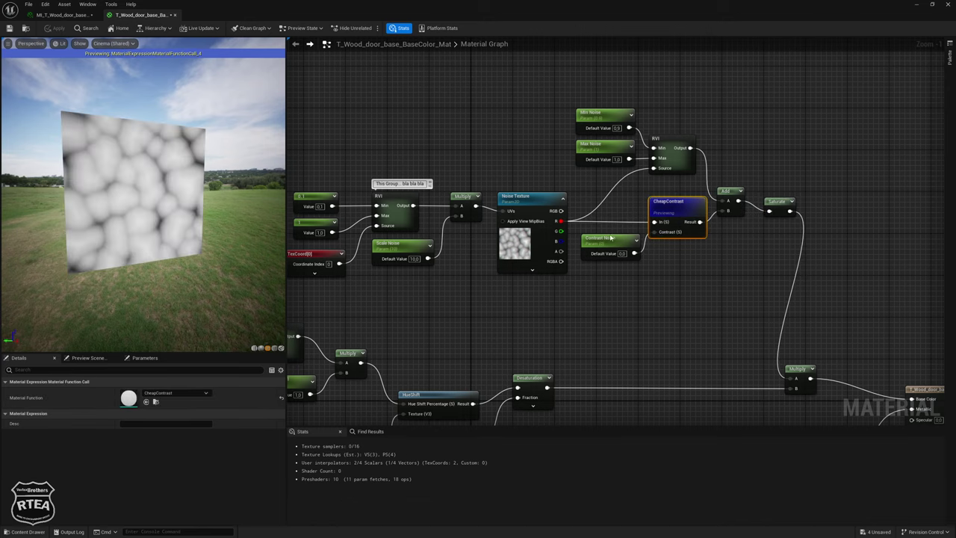
left_click(610, 238)
mouse_move(130, 411)
left_mouse_down()
mouse_move(160, 412)
mouse_move(131, 411)
left_mouse_up()
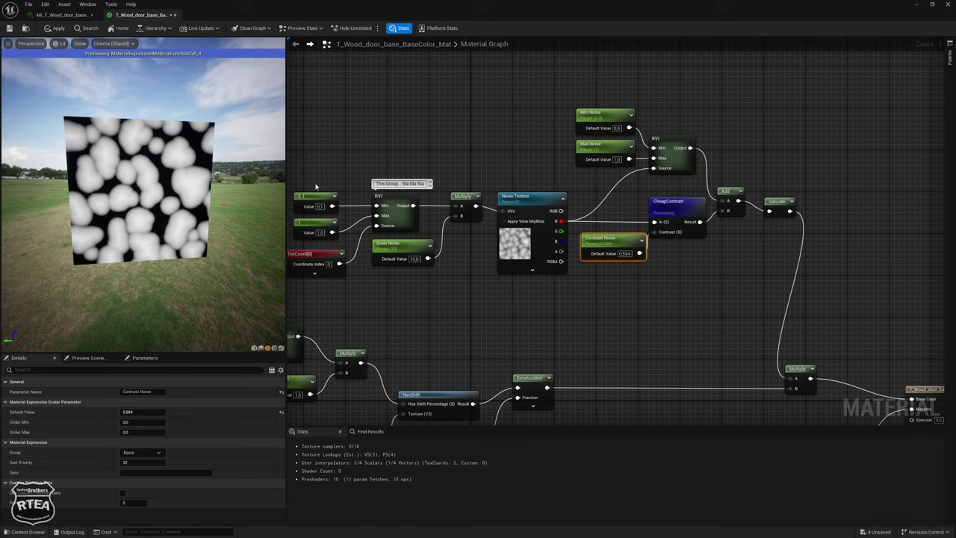
Preview the Add and Saturate outputs with the plane facing forward
left_click(725, 196)
key("space")
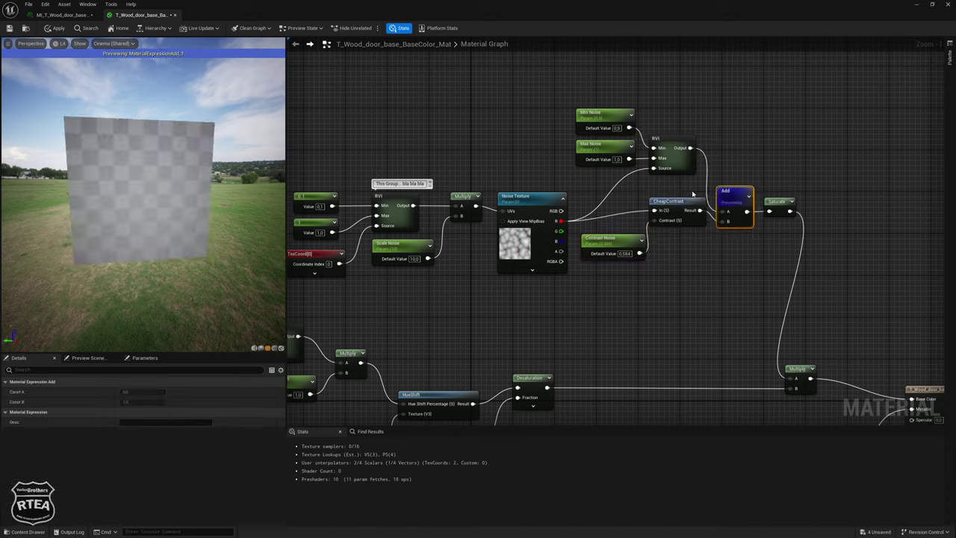
left_click_drag(178, 204, 153, 196)
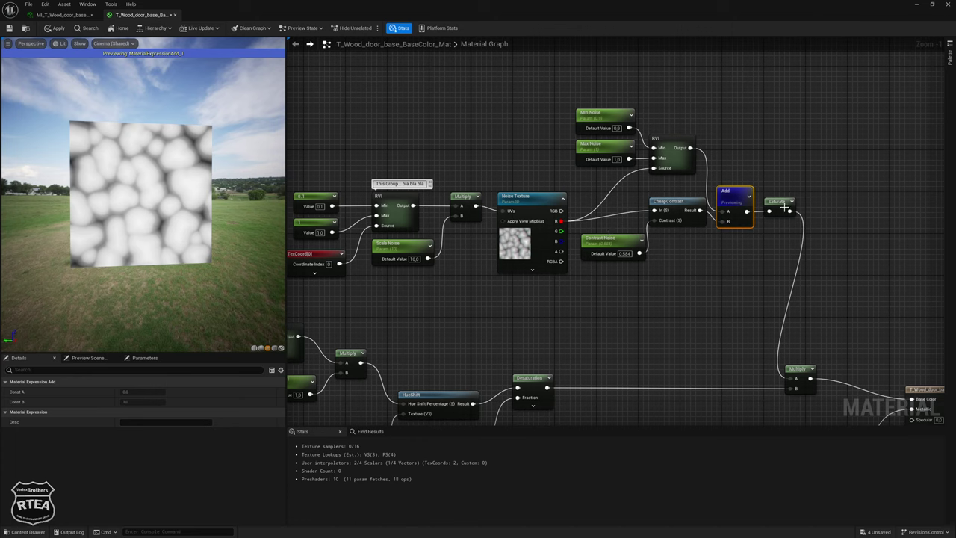
left_click(775, 203)
key("space")
left_click_drag(68, 206, 91, 187)
Raise Max Noise to 2.407816 and Min Noise to about 1.49
left_click(600, 124)
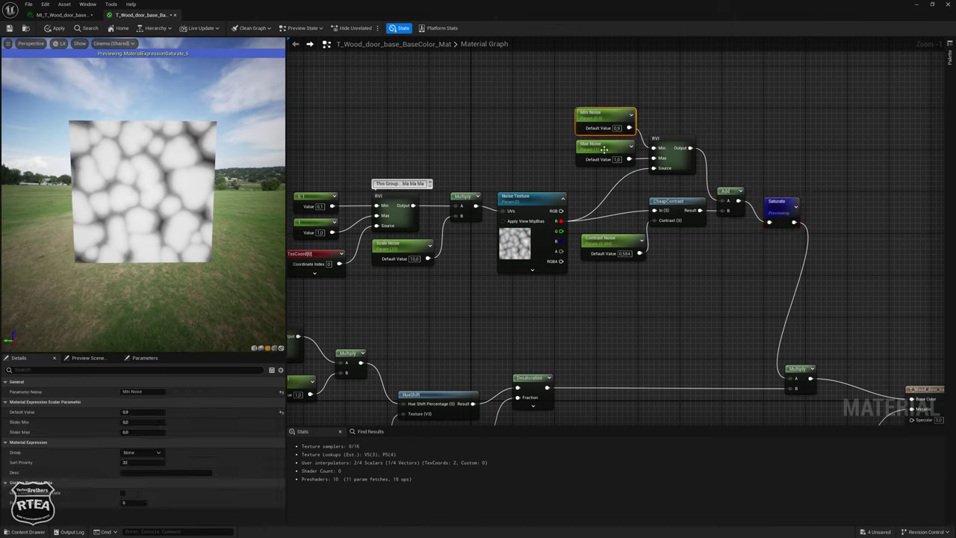
left_click(599, 142)
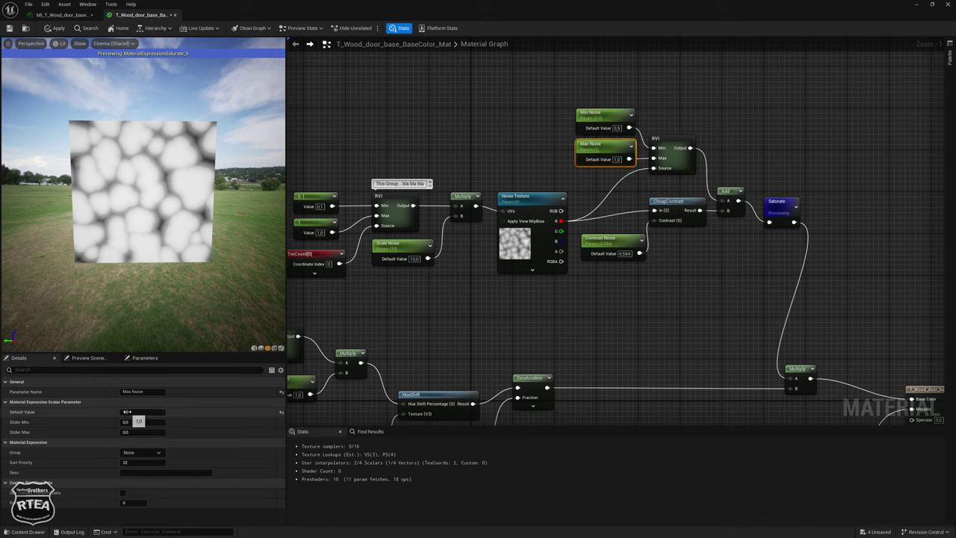
left_click_drag(129, 411, 149, 415)
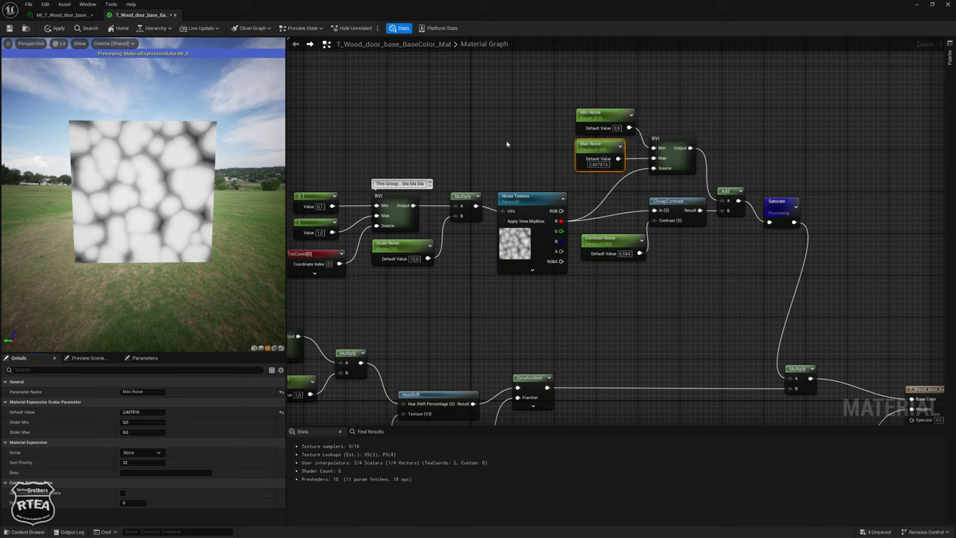
left_click(595, 121)
mouse_move(128, 412)
left_mouse_down()
mouse_move(142, 412)
mouse_move(128, 411)
left_mouse_up()
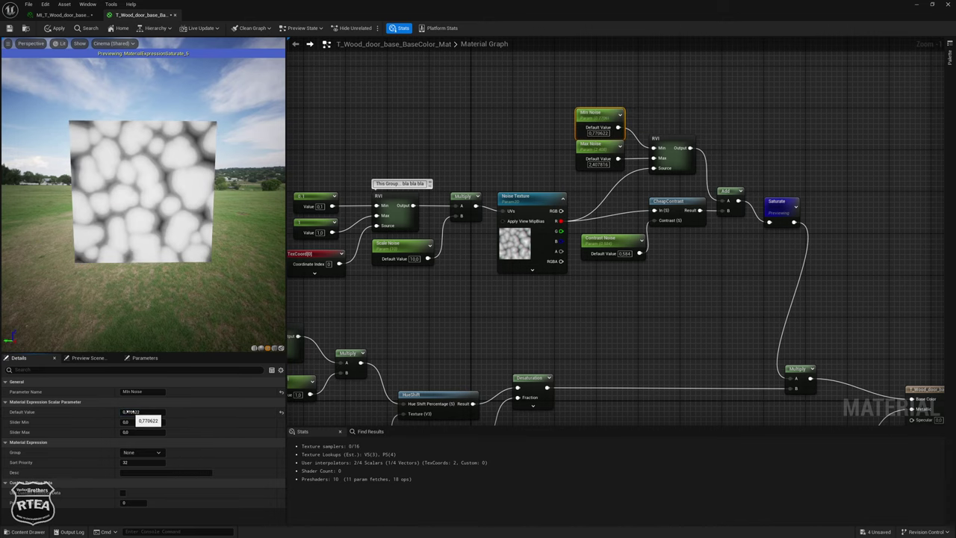
Preview the Desaturation node's output
mouse_move(595, 287)
right_mouse_down()
mouse_move(633, 239)
mouse_move(687, 204)
right_mouse_up()
right_click_drag(486, 239, 587, 230)
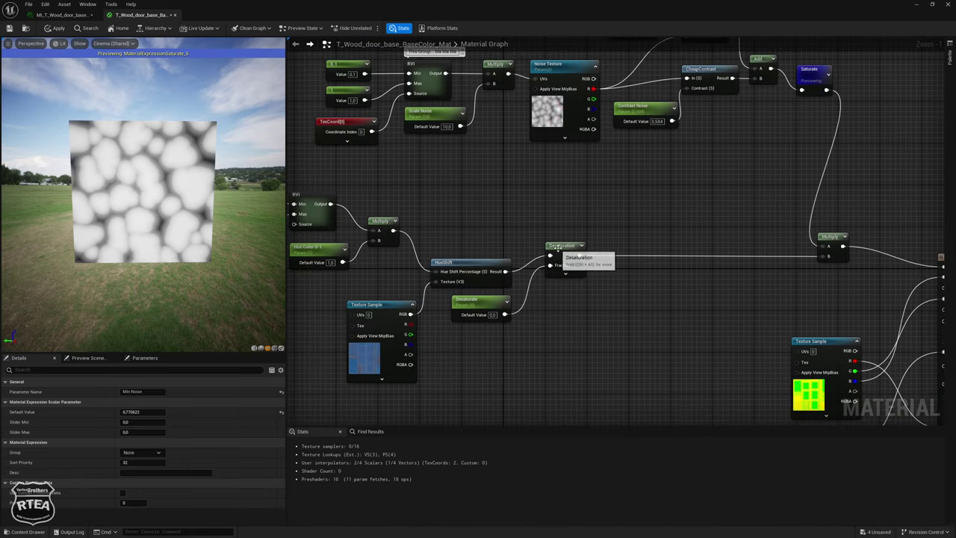
left_click(558, 249)
key("space")
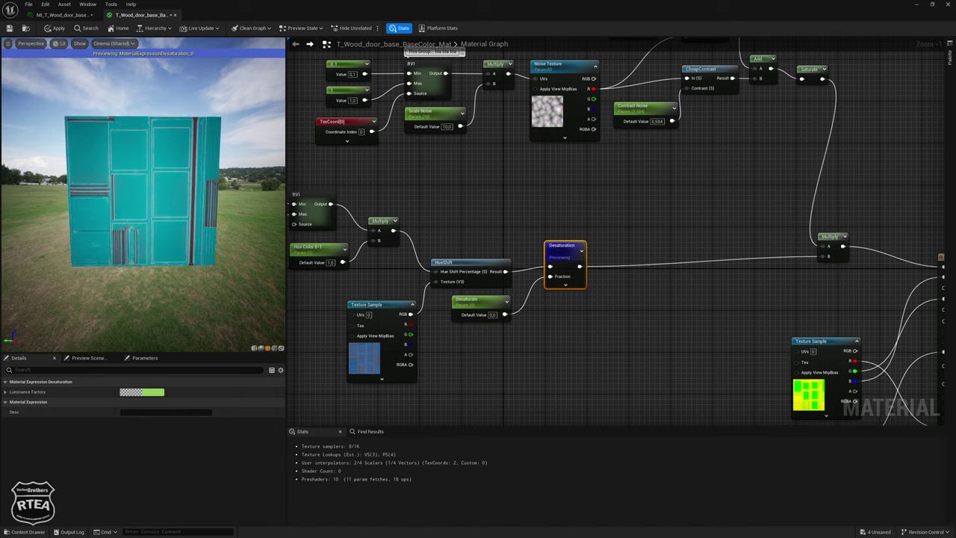
Preview the final Multiply, showing the teal door mottled with dark noise blotches
right_click_drag(692, 204, 535, 209)
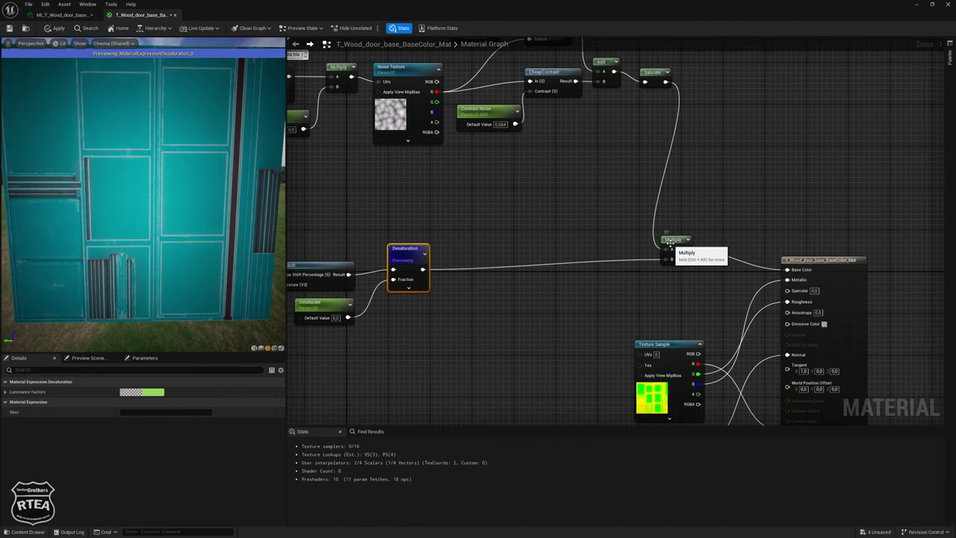
left_click(672, 240)
key("space")
right_click_drag(421, 239, 552, 230)
scroll(126, 206, "down", 5)
scroll(126, 205, "up", 5)
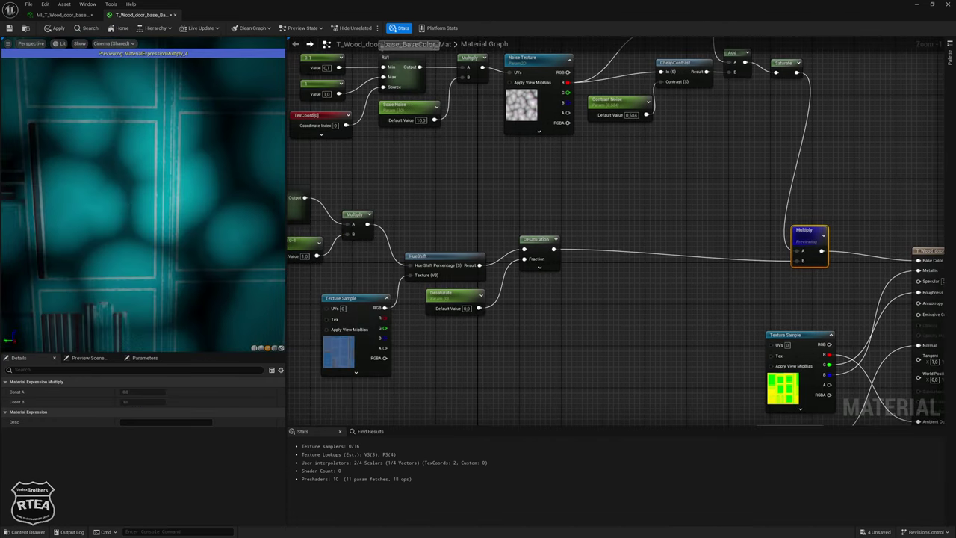
scroll(127, 205, "down", 5)
scroll(126, 205, "up", 3)
left_click_drag(126, 205, 90, 201)
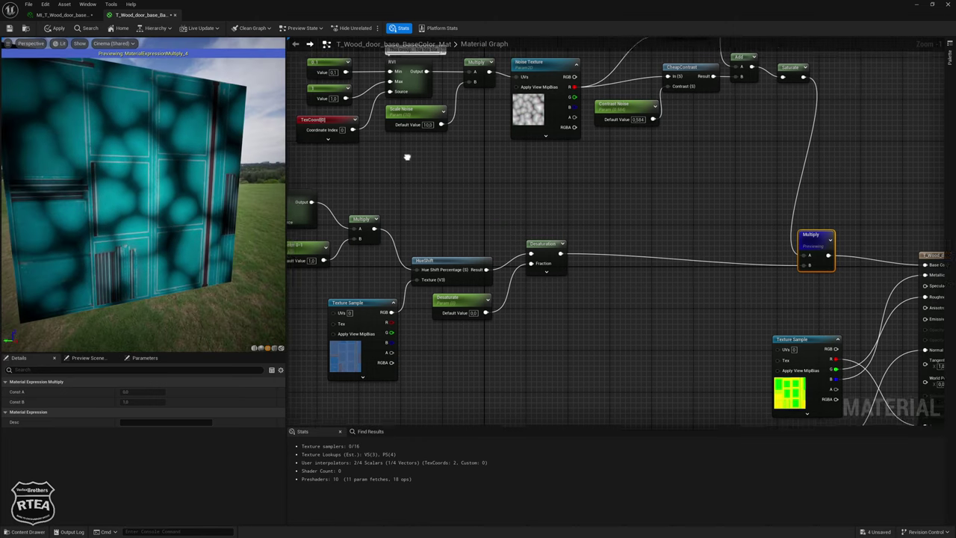
right_click_drag(412, 122, 492, 161)
type("1")
key("Return")
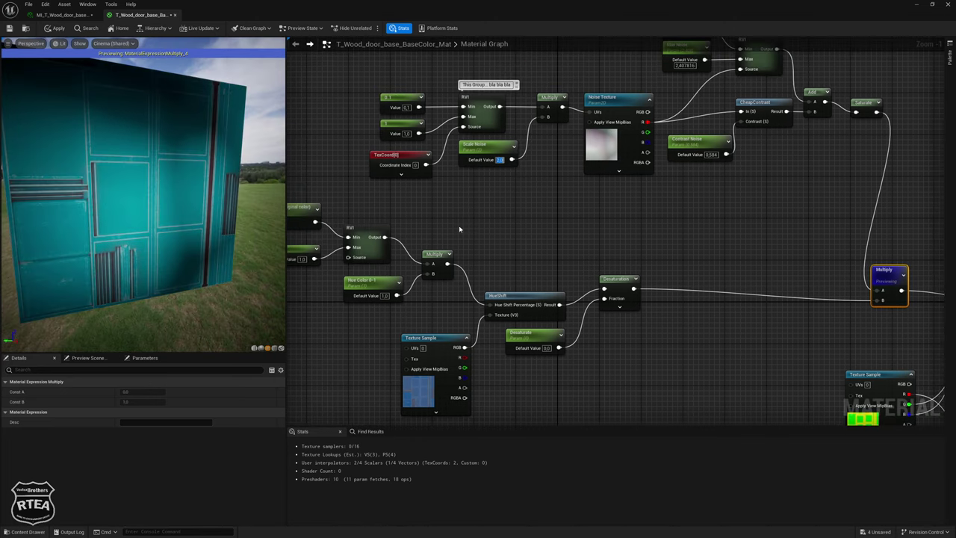
type("2")
key("Return")
scroll(54, 126, "down", 3)
scroll(54, 126, "up", 2)
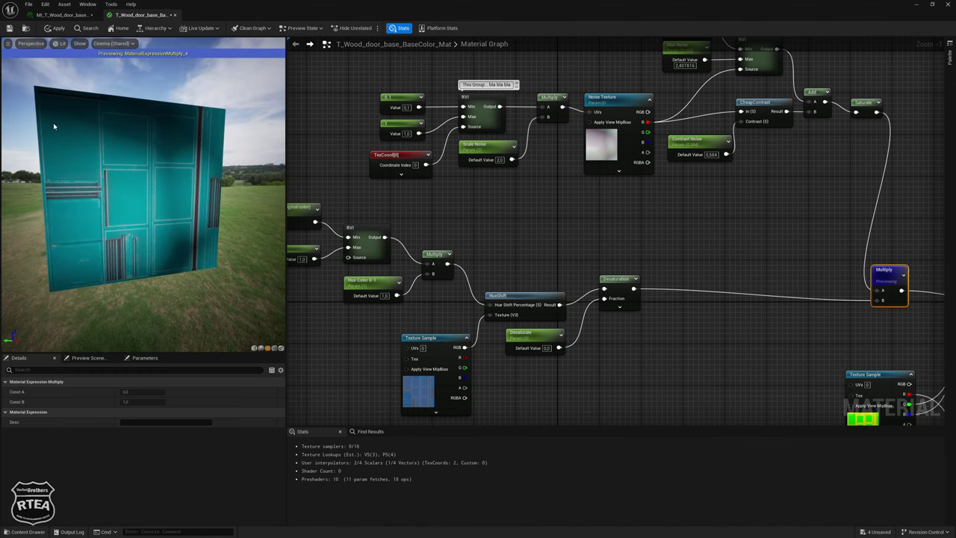
right_click_drag(495, 168, 557, 231)
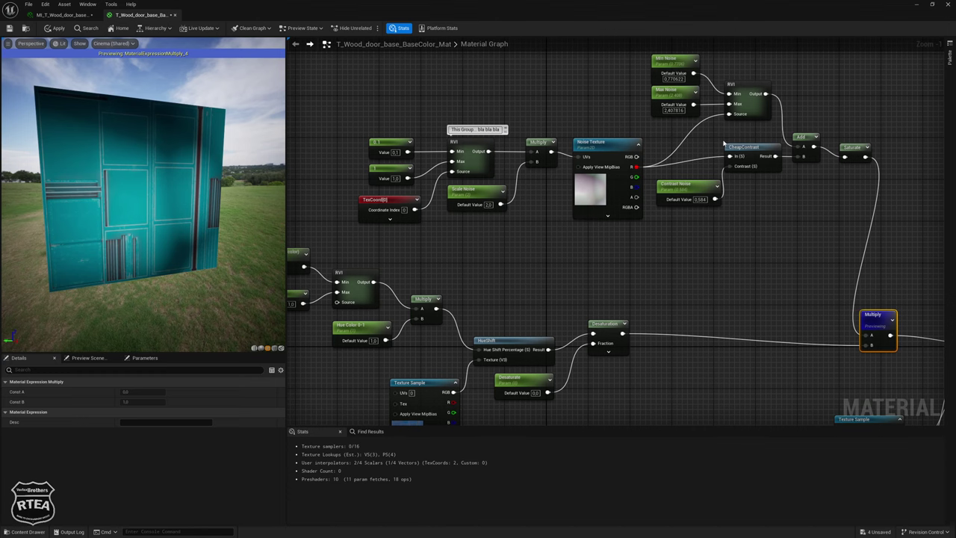
left_click(477, 149)
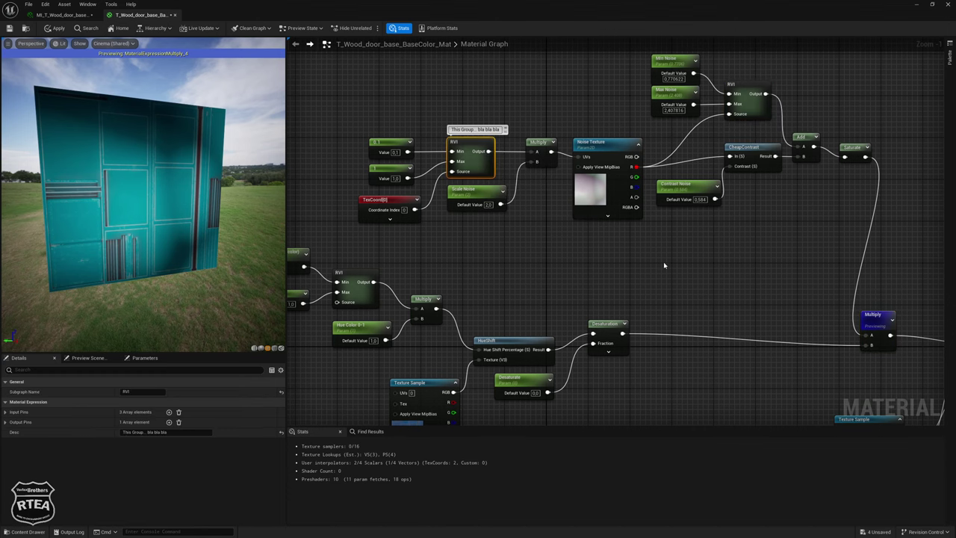
right_click_drag(663, 266, 689, 302)
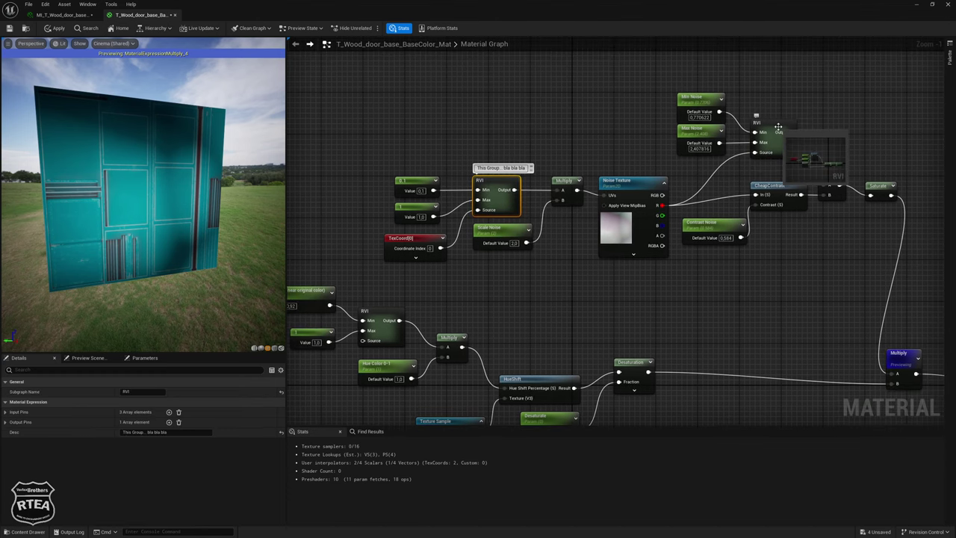
right_click_drag(706, 229, 648, 243)
left_click(648, 243)
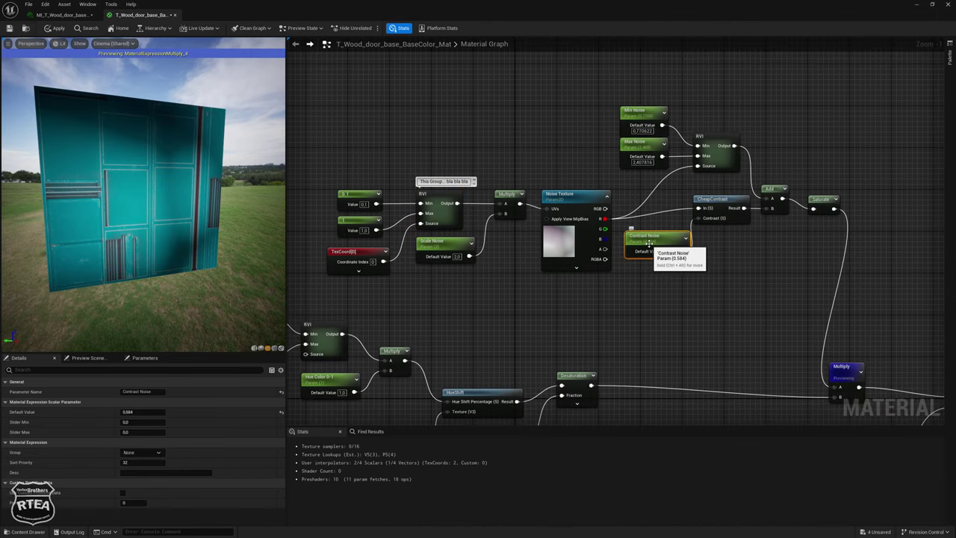
left_click(444, 245)
mouse_move(518, 296)
right_mouse_down()
mouse_move(539, 264)
mouse_move(560, 261)
right_mouse_up()
mouse_move(540, 392)
right_mouse_down()
mouse_move(614, 309)
mouse_move(697, 306)
right_mouse_up()
left_click(614, 309)
left_click(512, 256)
right_click_drag(519, 294, 460, 308)
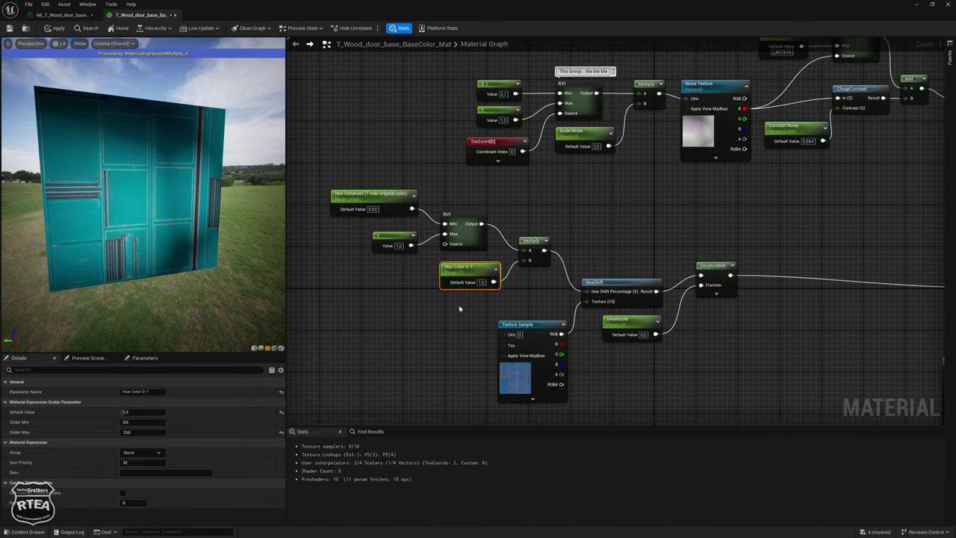
left_click_drag(362, 179, 478, 252)
right_click_drag(435, 317, 358, 303)
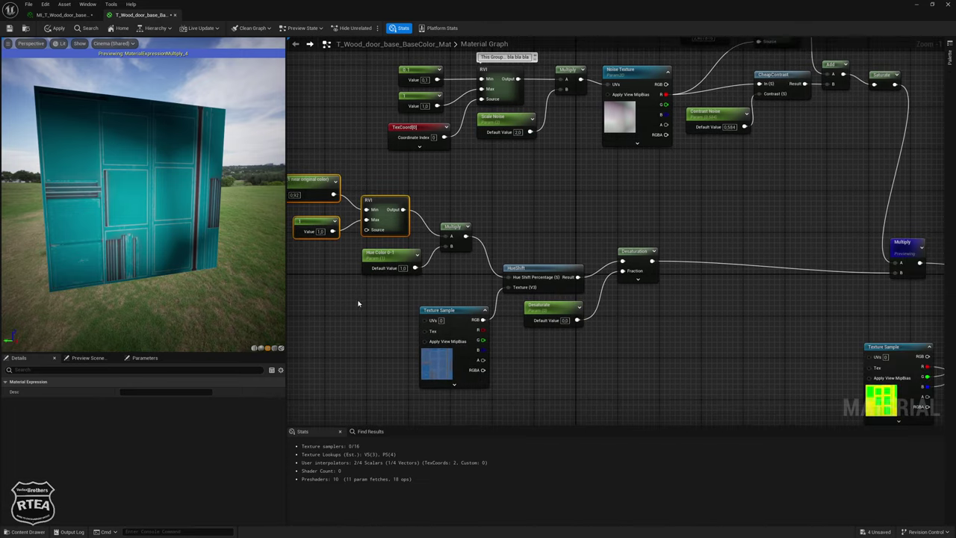
right_click_drag(647, 351, 459, 252)
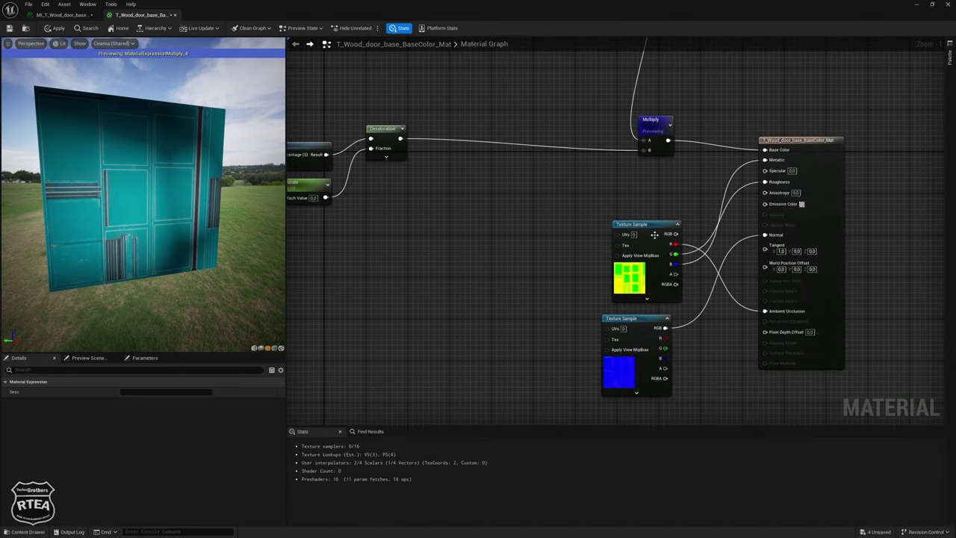
Break the packed texture's B-to-Metallic connection and apply the material
left_click(651, 230)
right_click_drag(565, 271, 505, 263)
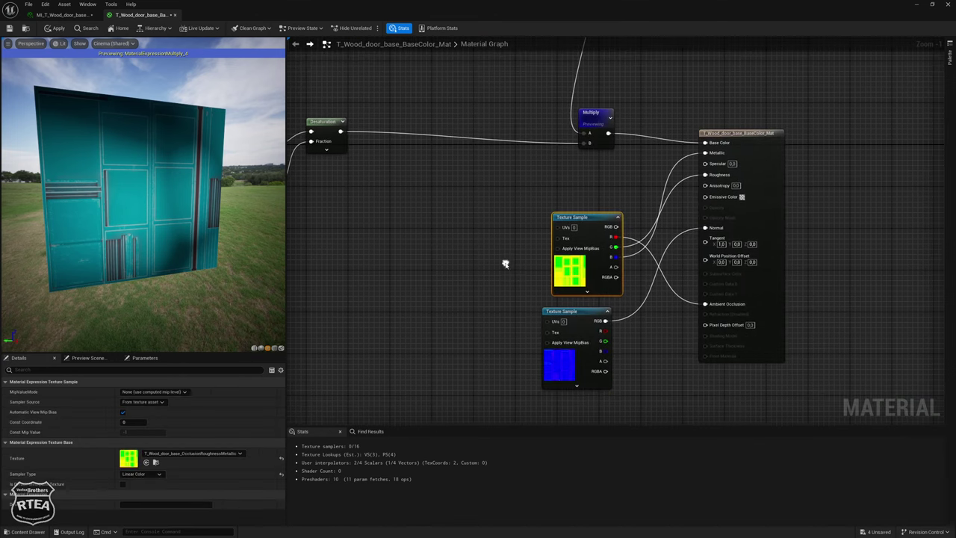
left_click(616, 257, "alt")
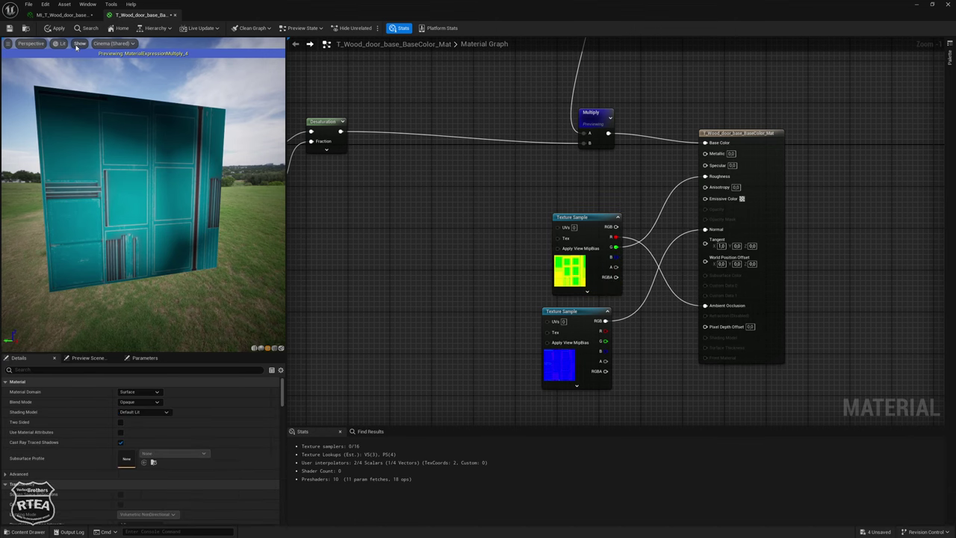
left_click(54, 28)
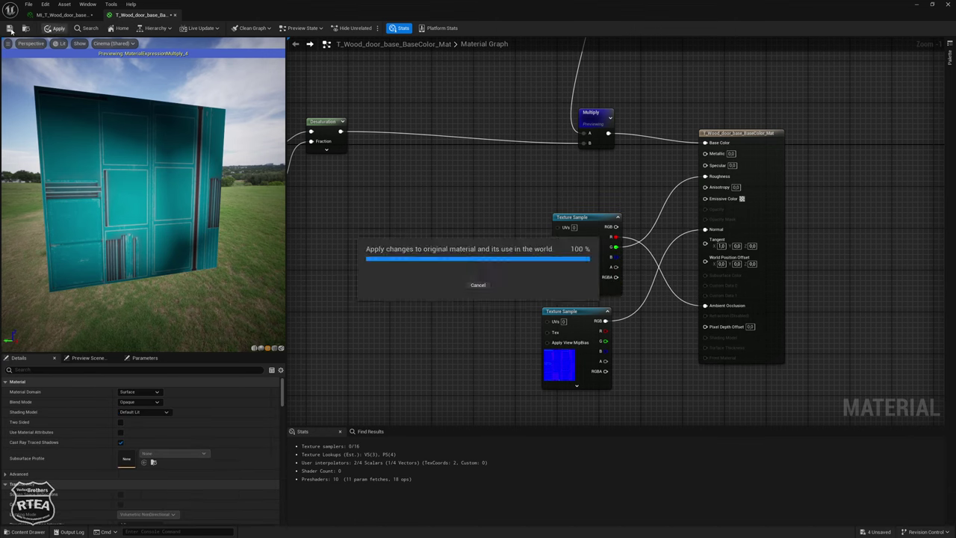
Drag a new wire out of the normal map texture sample's RGB pin
left_click(546, 310)
mouse_move(683, 346)
right_mouse_down()
mouse_move(817, 283)
mouse_move(722, 314)
right_mouse_up()
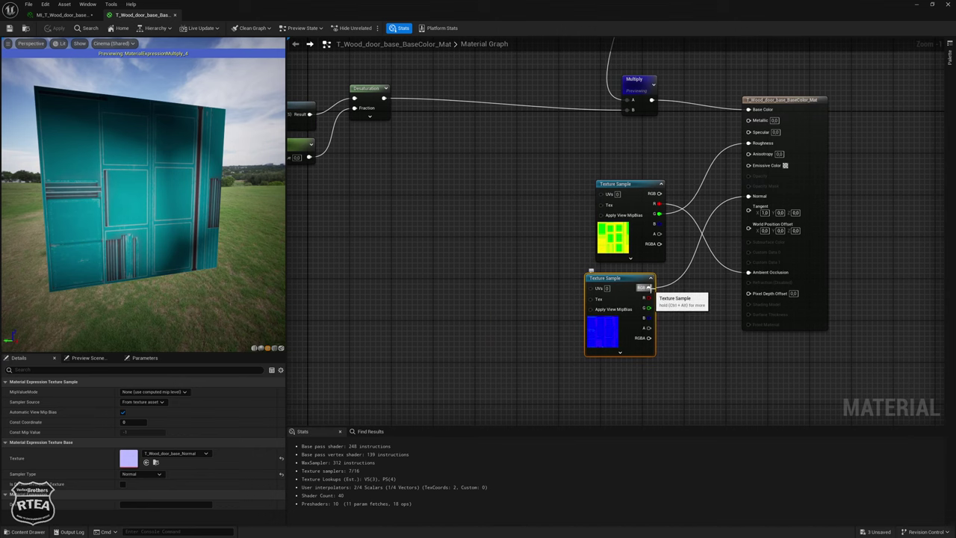
right_click_drag(675, 309, 725, 234)
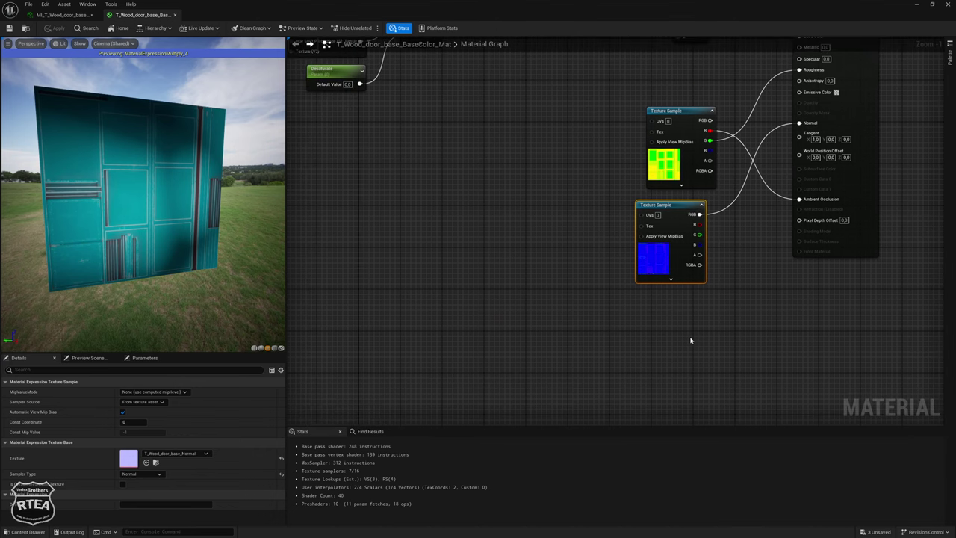
right_click_drag(708, 316, 650, 315)
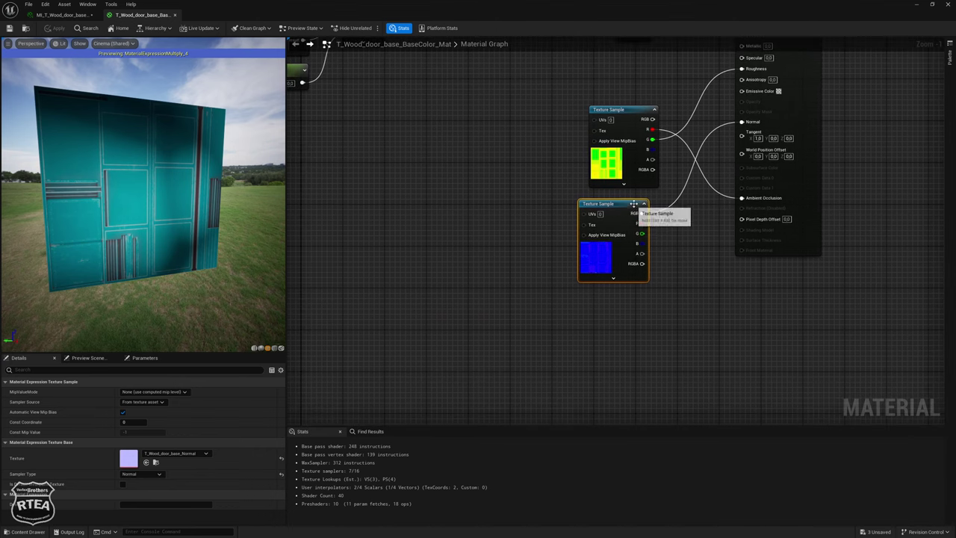
left_click_drag(642, 214, 686, 266)
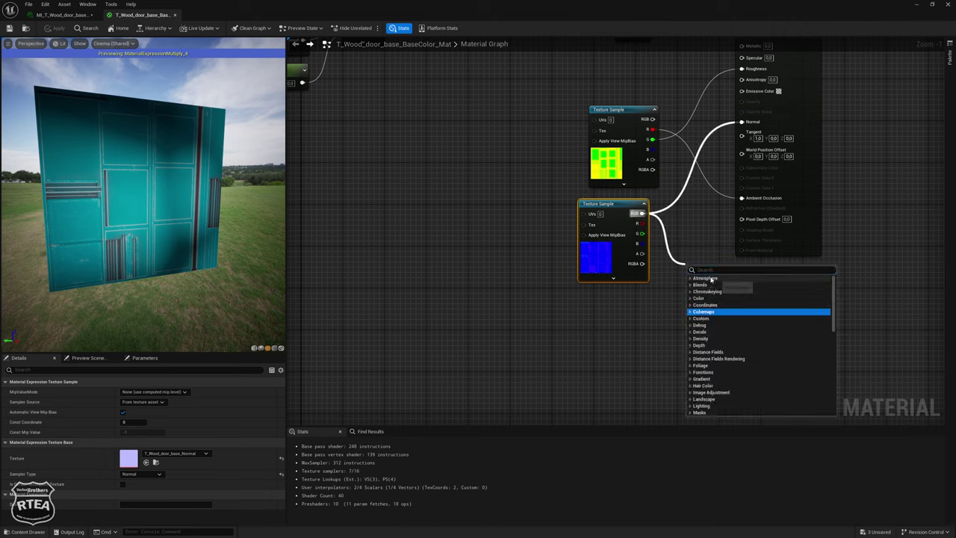
Add a Lerp with the normal map RGB in A and a 0,0,1 constant in B
left_click(709, 263)
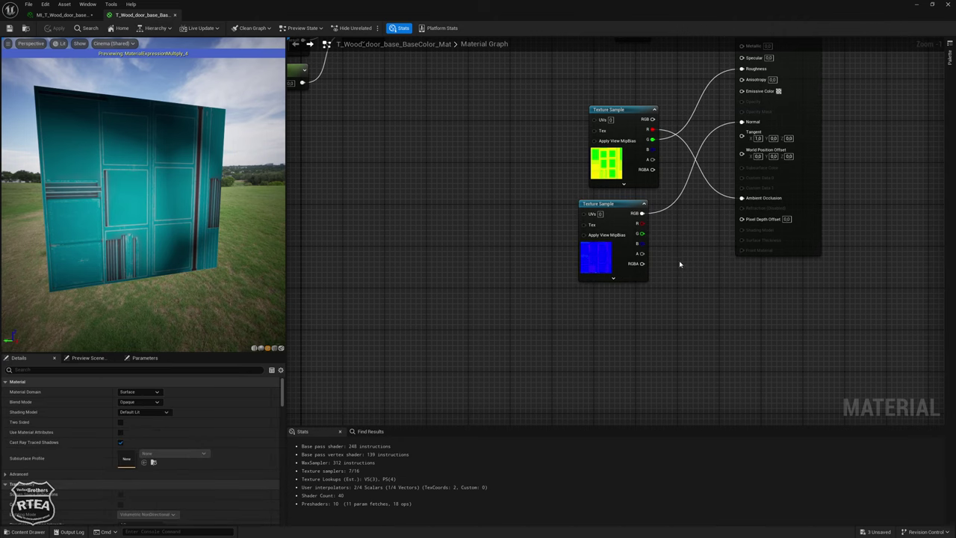
left_click(679, 263)
left_click_drag(641, 214, 684, 276)
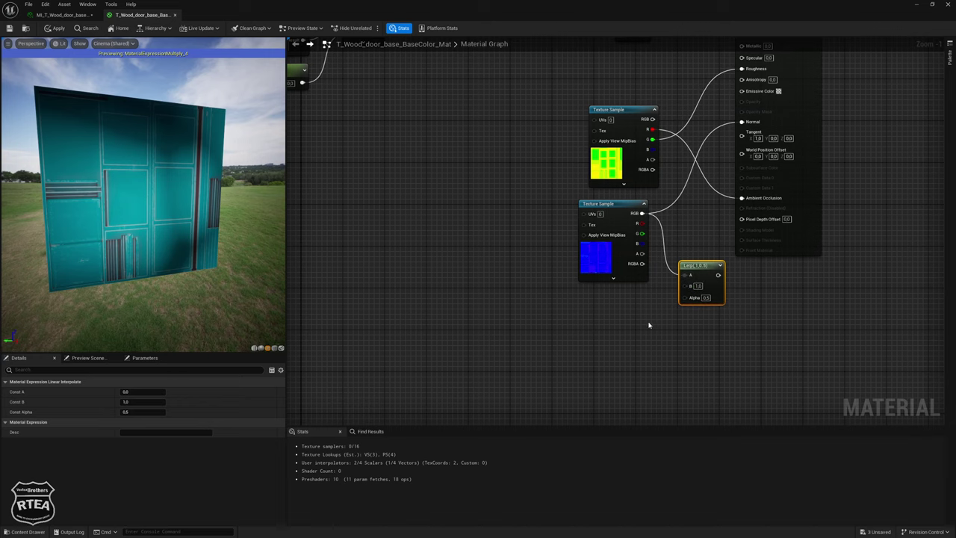
right_click_drag(580, 326, 648, 309)
left_click(639, 292)
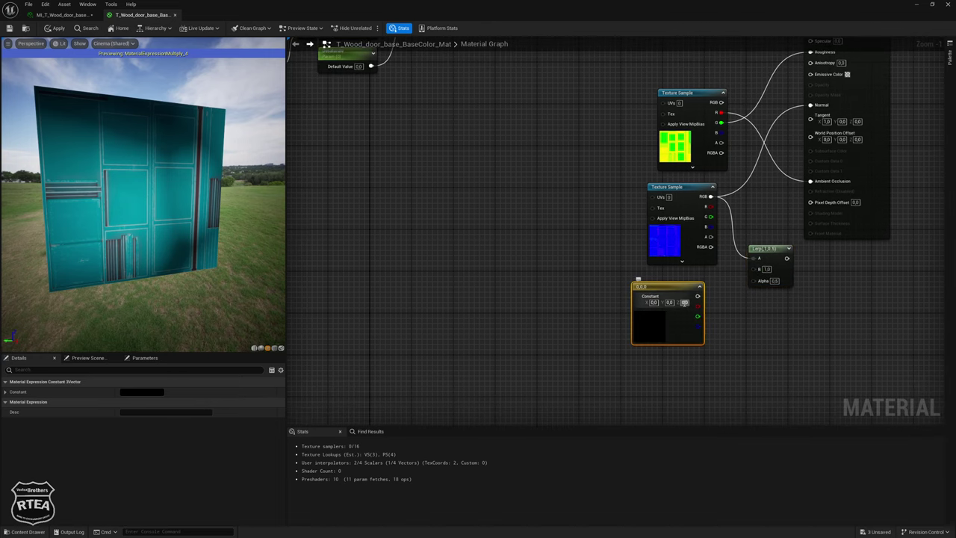
left_click(684, 301)
type("1")
key("Return")
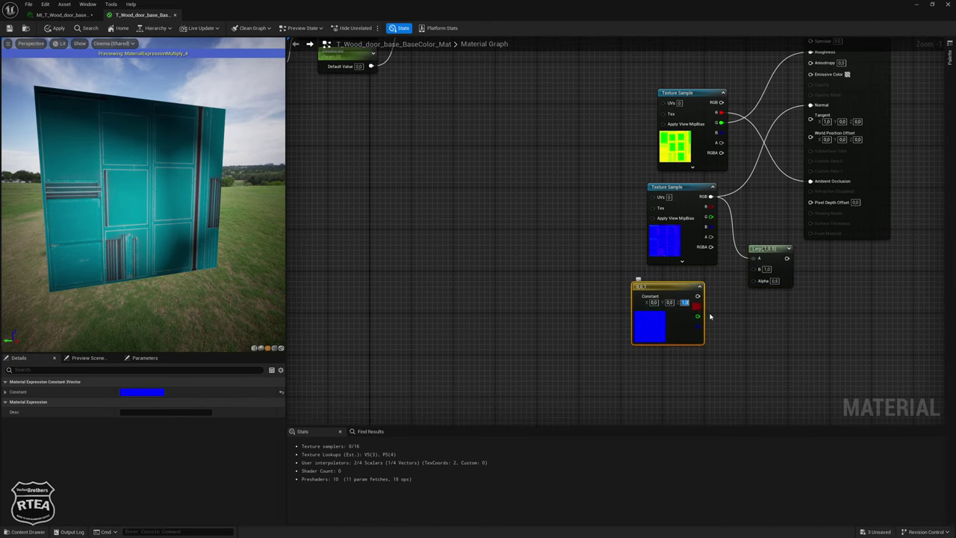
left_click_drag(697, 297, 754, 269)
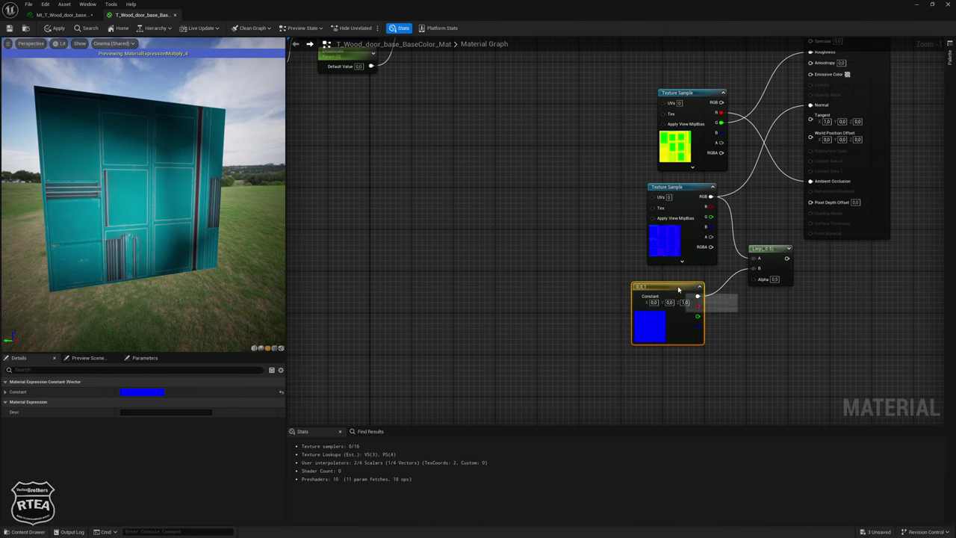
Wire the Lerp into Normal and drive its Alpha with a new scalar parameter
right_click_drag(733, 291, 604, 338)
left_click_drag(661, 304, 681, 152)
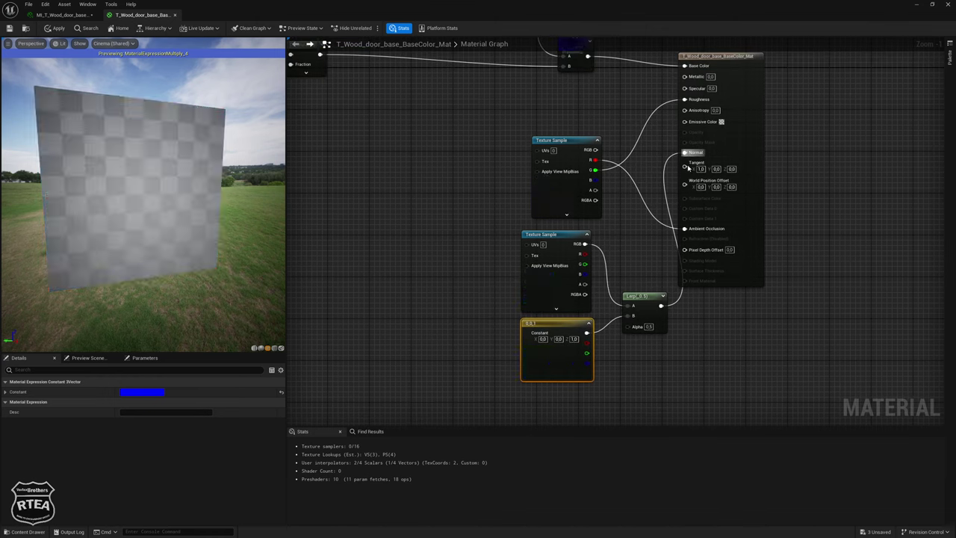
right_click_drag(621, 351, 680, 255)
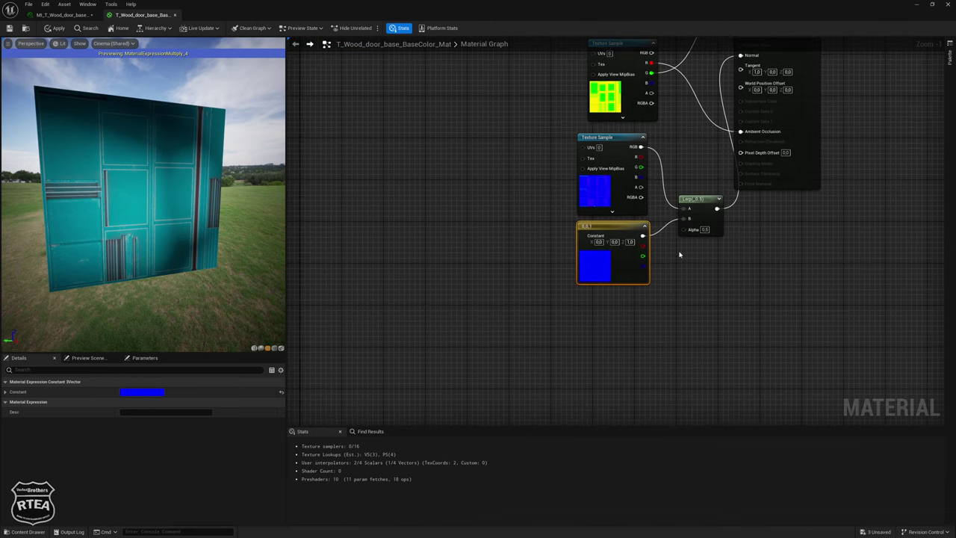
left_click(600, 324)
left_click_drag(651, 338, 688, 231)
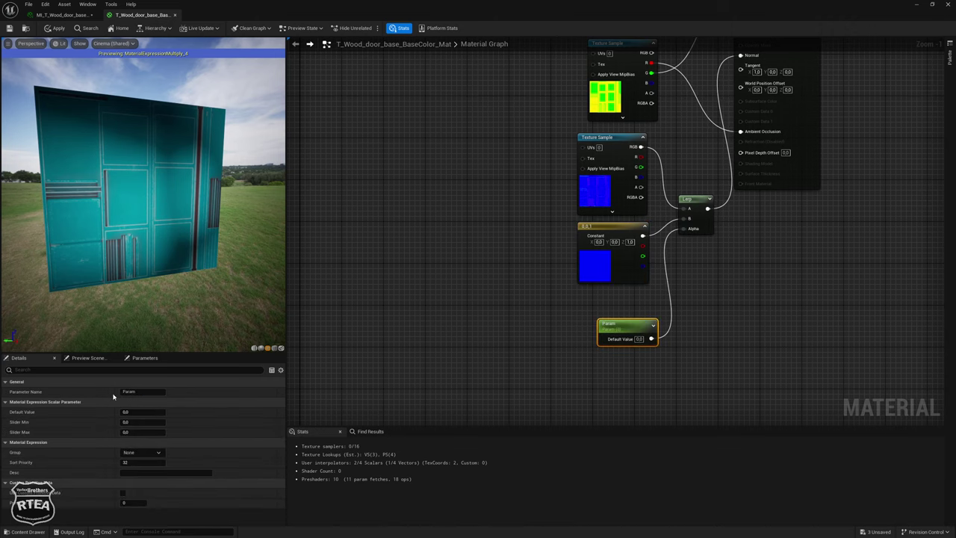
Scrub the Param scalar's default value, settling around 0.07
left_click_drag(129, 411, 157, 411)
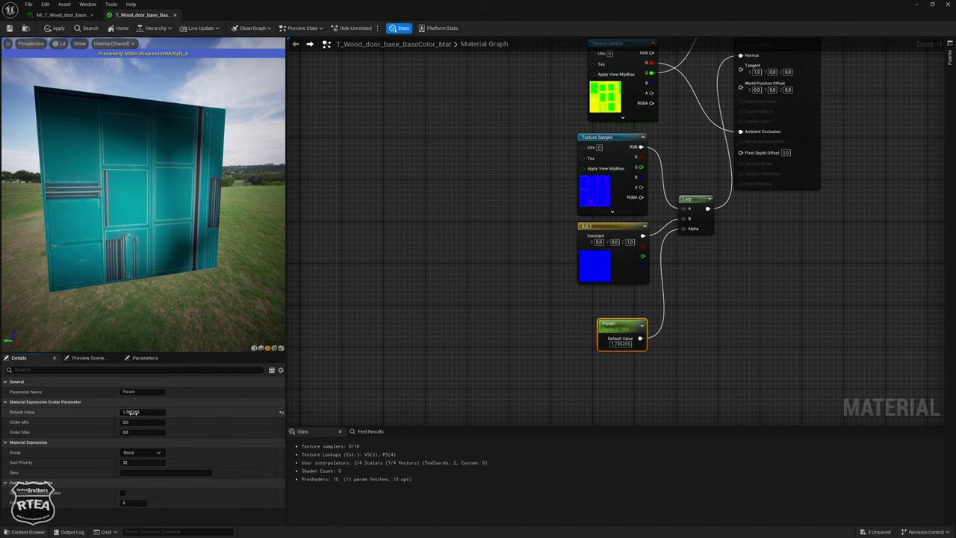
right_click_drag(420, 274, 449, 407)
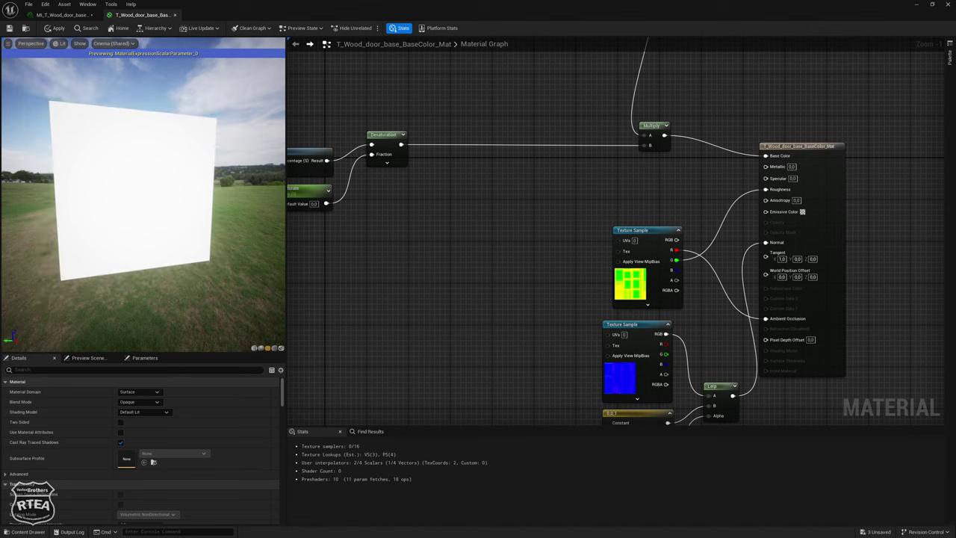
mouse_move(446, 355)
right_mouse_down()
mouse_move(516, 189)
mouse_move(407, 186)
right_mouse_up()
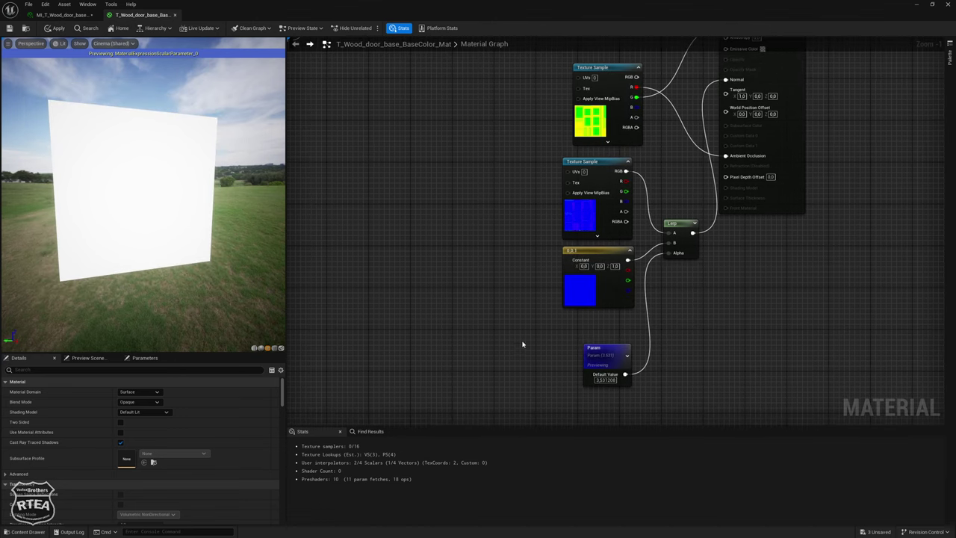
left_click(602, 364)
left_click_drag(142, 411, 112, 412)
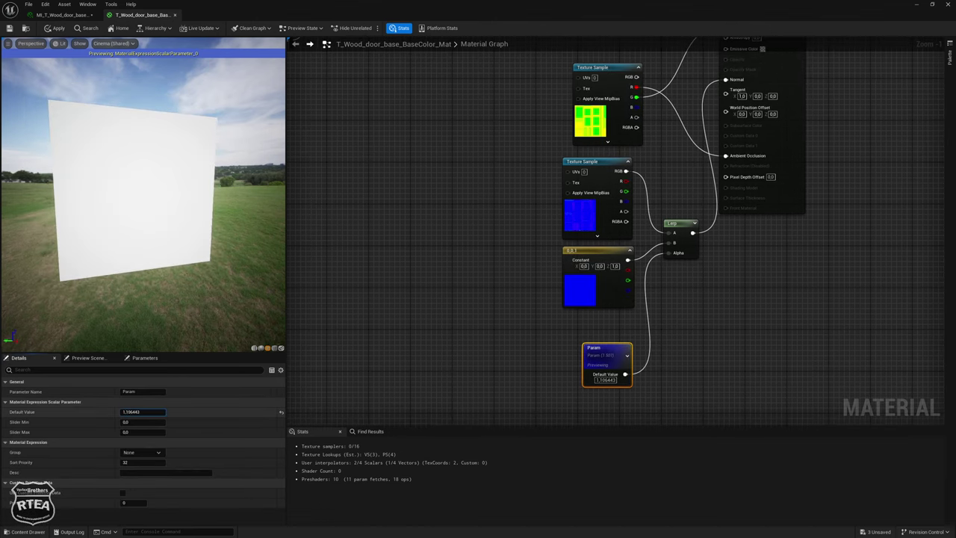
right_click_drag(391, 284, 379, 323)
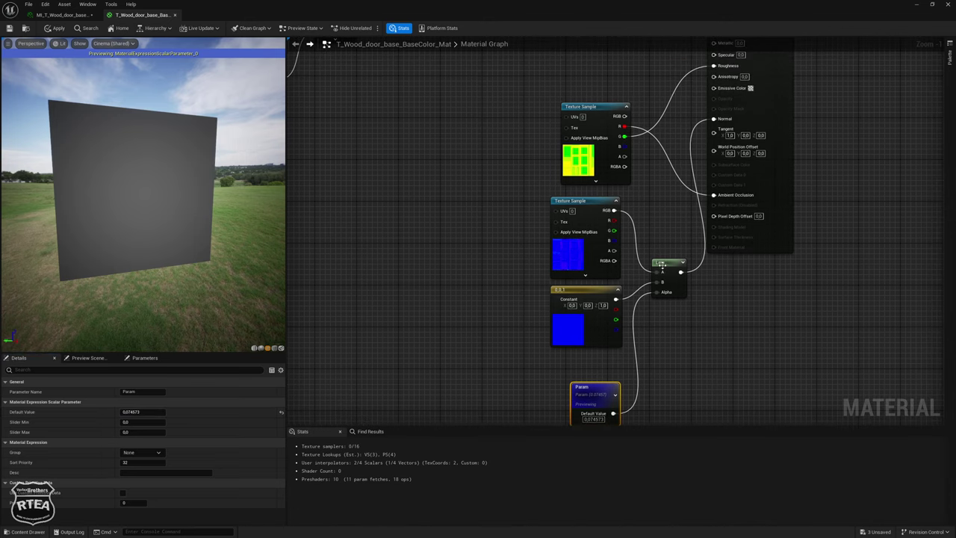
Preview the Lerp output and scrub Param's default value to about 0.73
left_click(665, 265)
key("space")
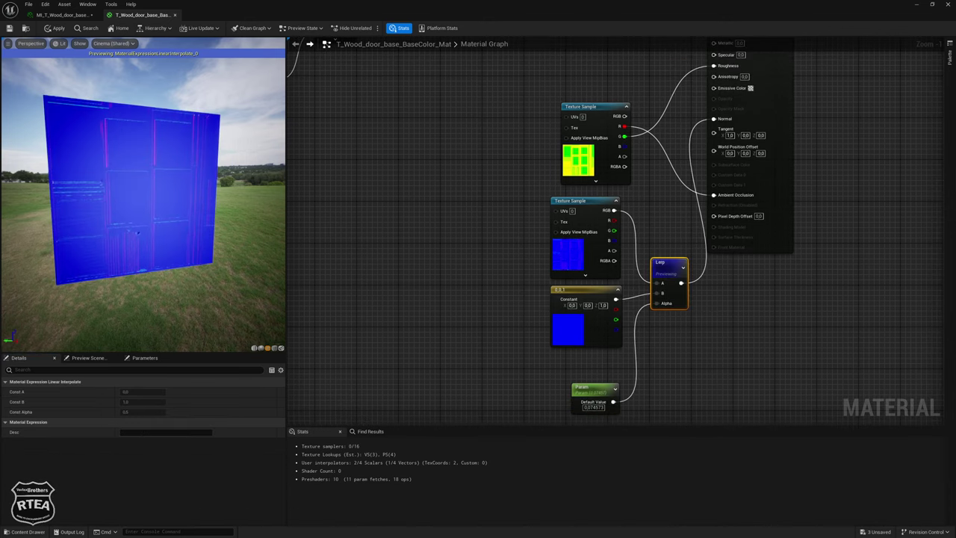
left_click(597, 391)
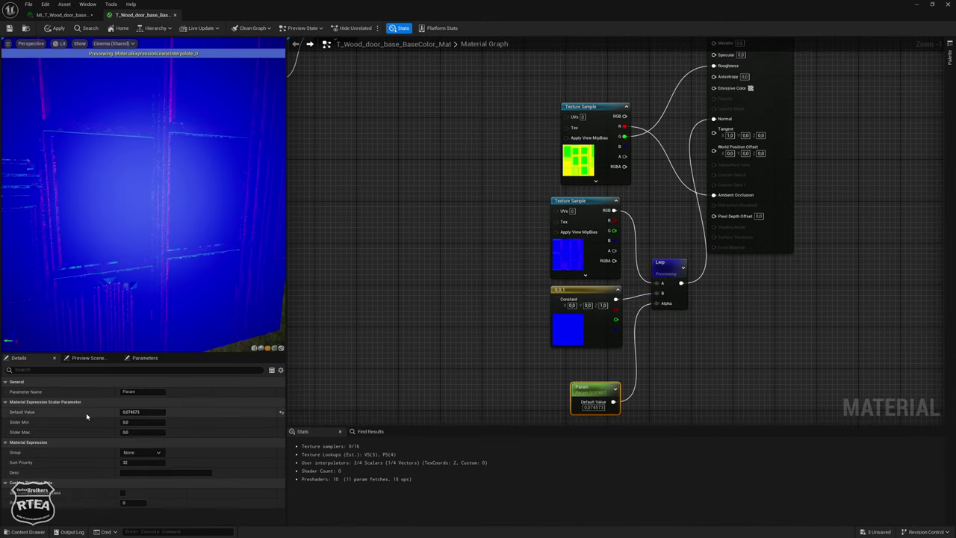
left_click_drag(141, 411, 180, 412)
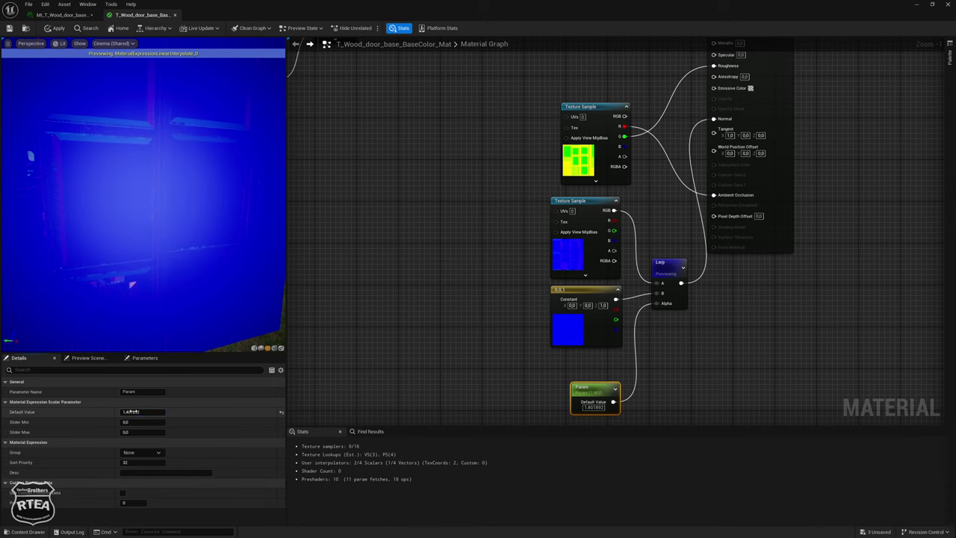
mouse_move(142, 411)
left_mouse_down()
mouse_move(112, 411)
mouse_move(160, 411)
left_mouse_up()
scroll(457, 262, "down", 4)
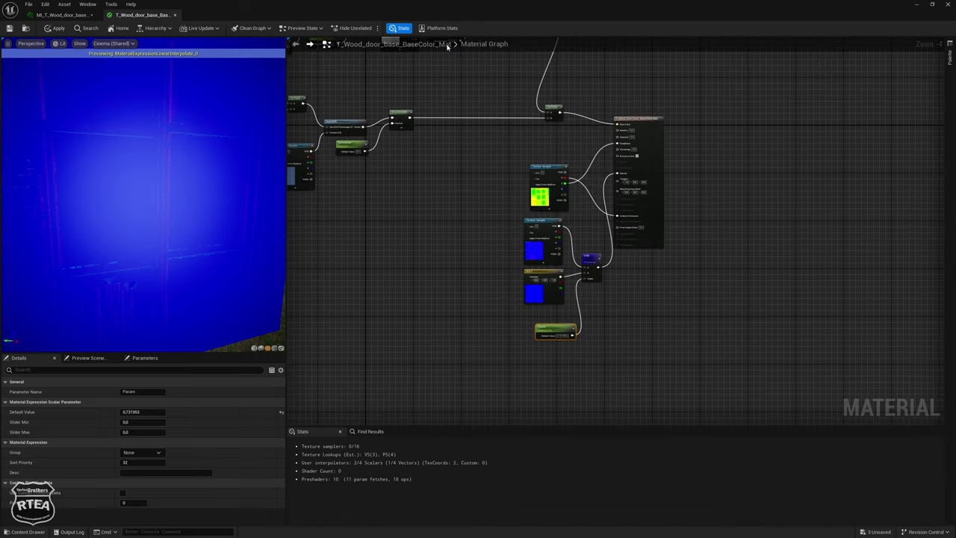
Set Param's default value to 0 and preview the Lerp output
right_click_drag(448, 201, 518, 212)
left_click(667, 272)
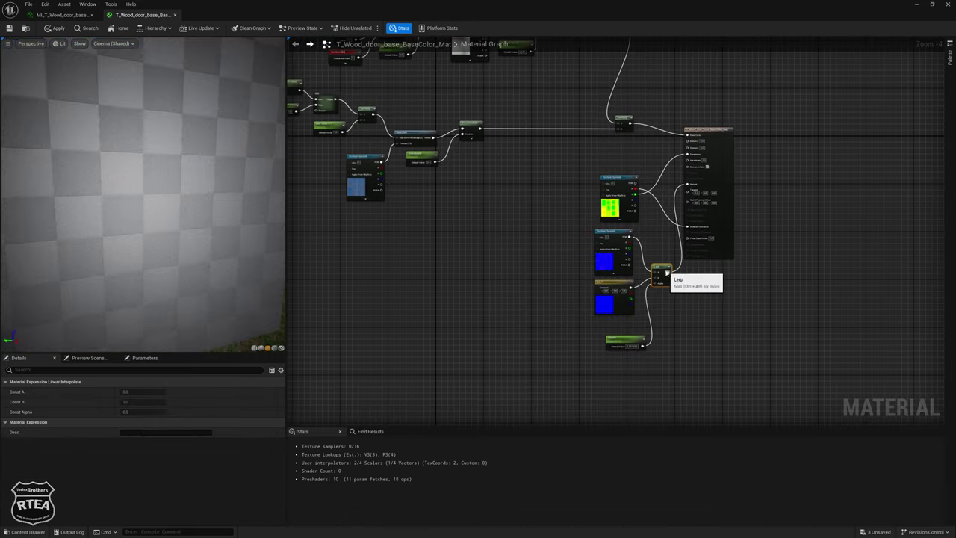
scroll(632, 347, "up", 4)
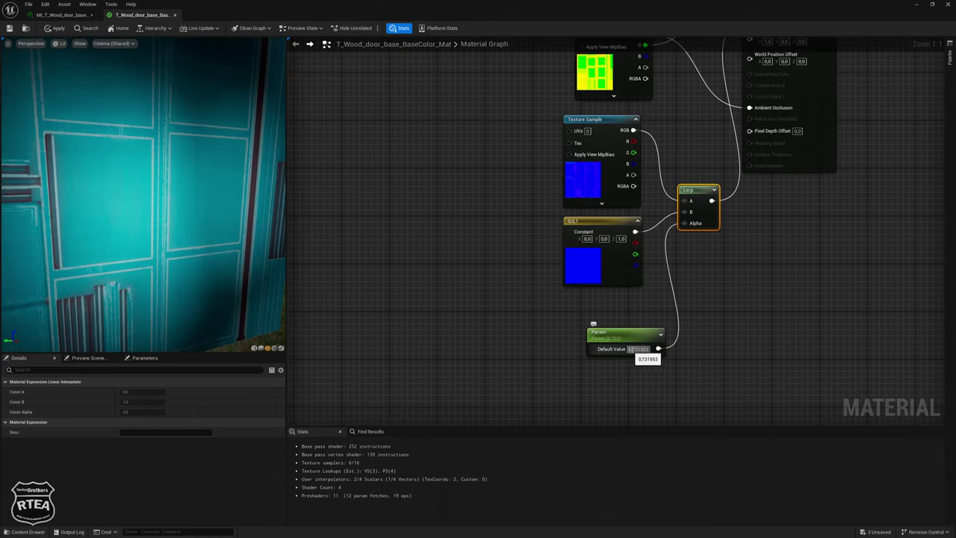
left_click(630, 348)
type("0")
key("Return")
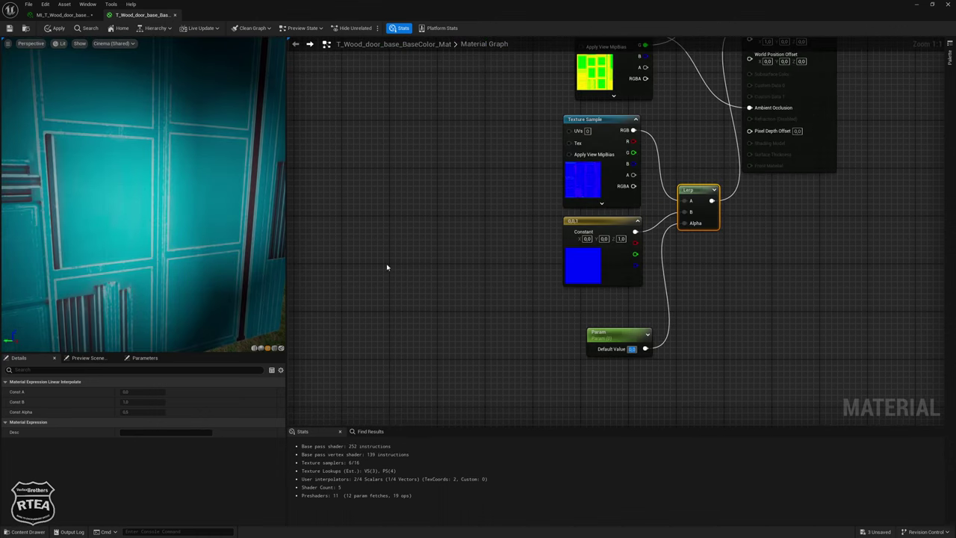
key("space")
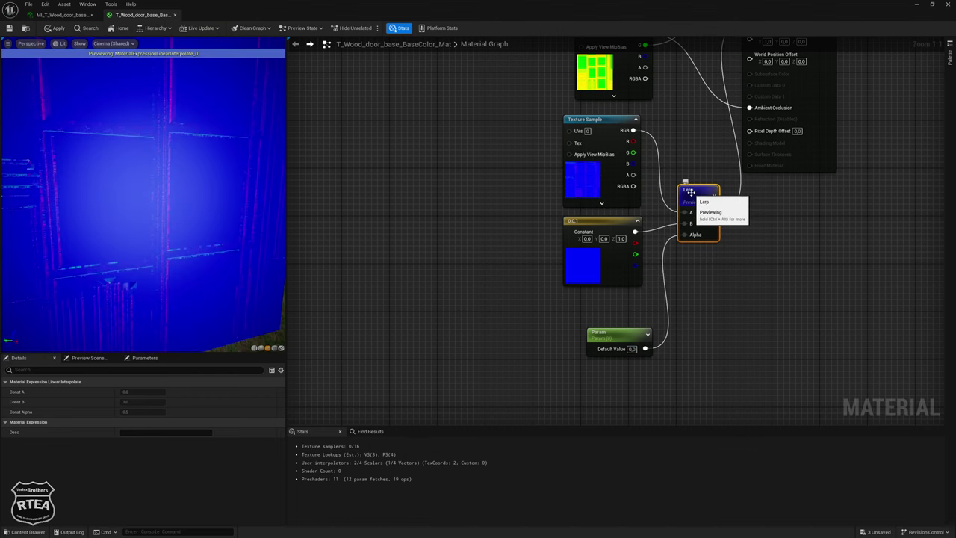
Apply and save the door base material, then close the material and instance editors
left_click(53, 29)
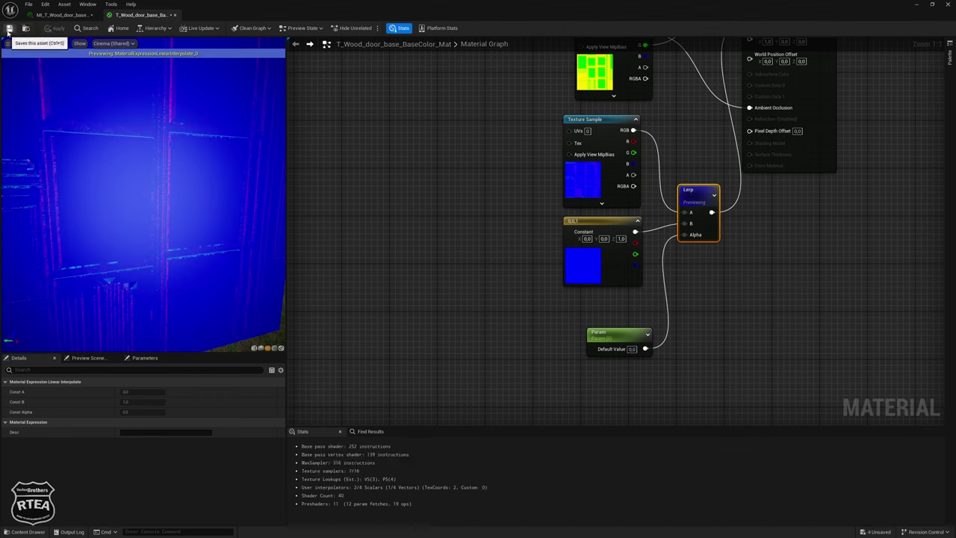
left_click(61, 15)
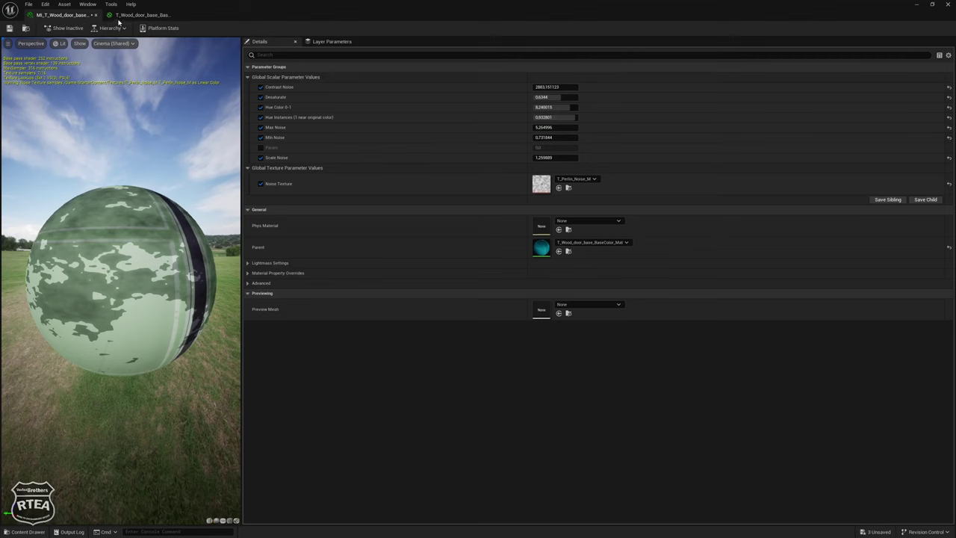
left_click(124, 16)
left_click(177, 15)
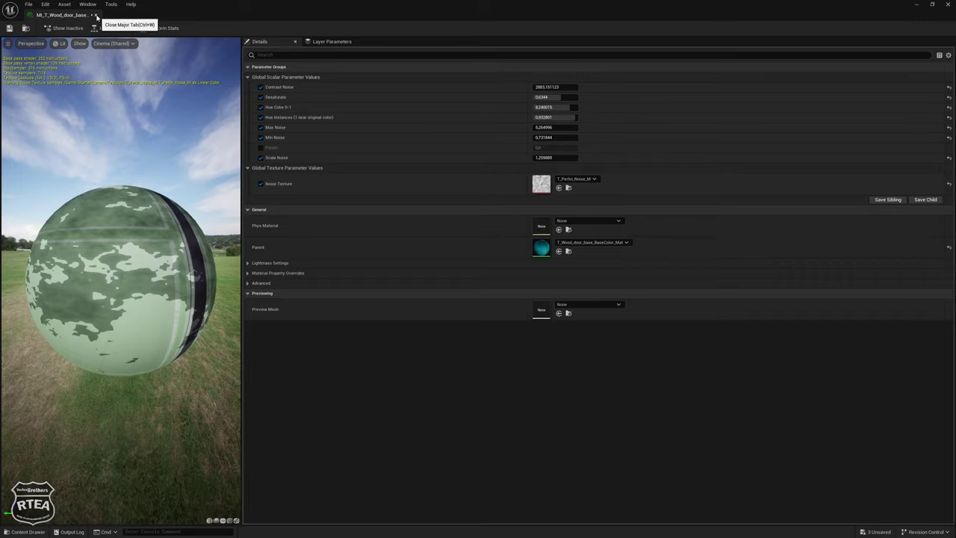
left_click(96, 15)
mouse_move(411, 254)
right_mouse_down()
mouse_move(420, 229)
mouse_move(495, 221)
mouse_move(453, 218)
right_mouse_up()
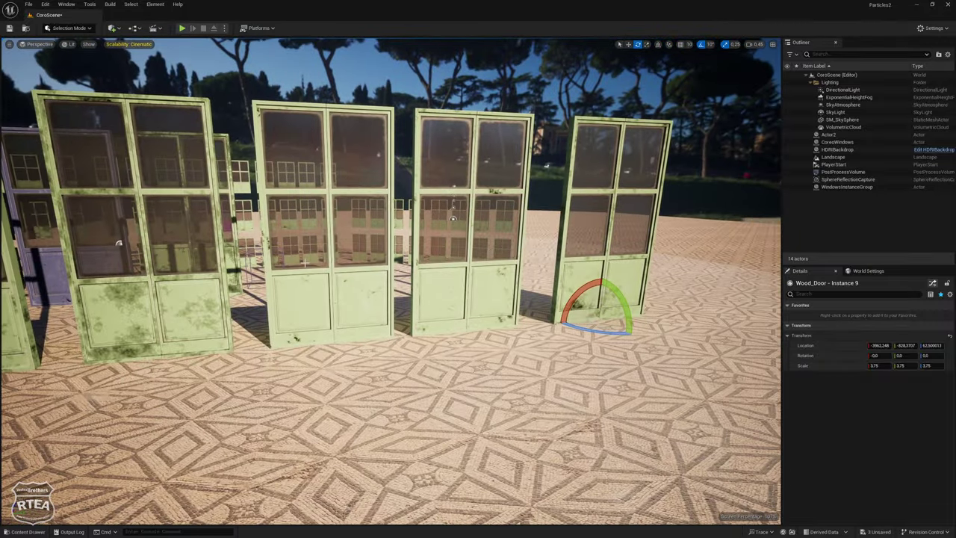
Open MI_T_Wood_door_base_BaseColor from the Content Drawer and dock it beside the level view
key("ctrl+space")
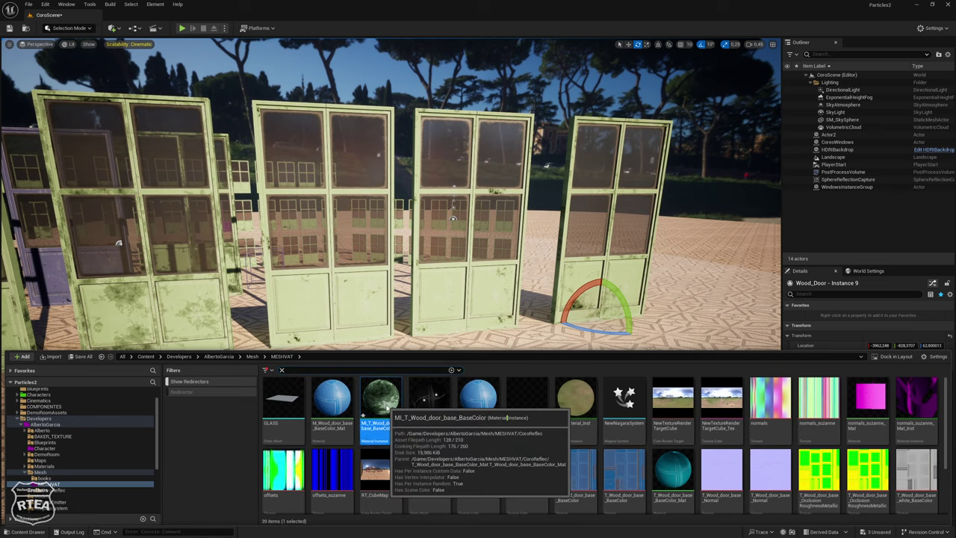
double_click(397, 407)
mouse_move(488, 14)
left_mouse_down()
mouse_move(765, 110)
mouse_move(818, 66)
left_mouse_up()
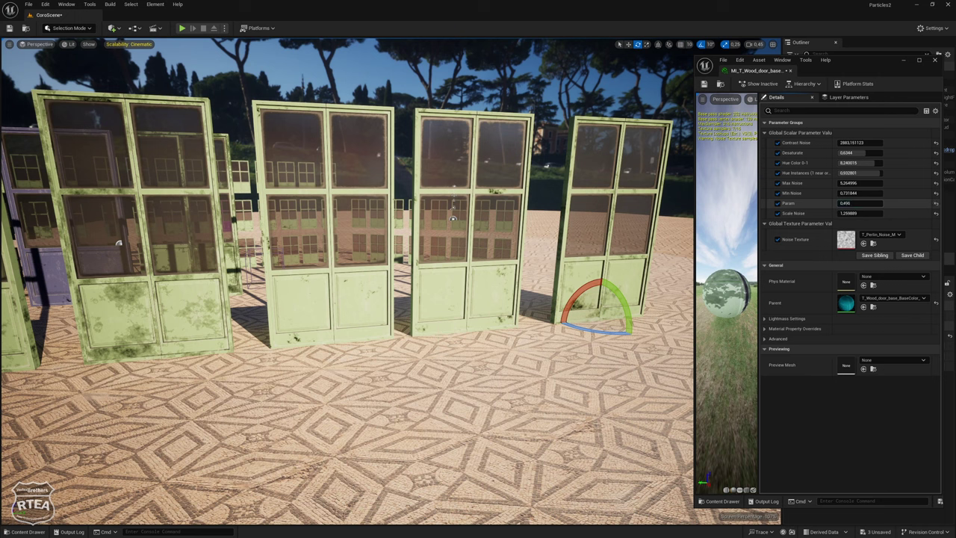
Set Param to about 4.73 and Desaturate to 0.5744, and shift Hue Color 0-1 and Hue Instances to tint the doors pink
left_click_drag(851, 203, 873, 203)
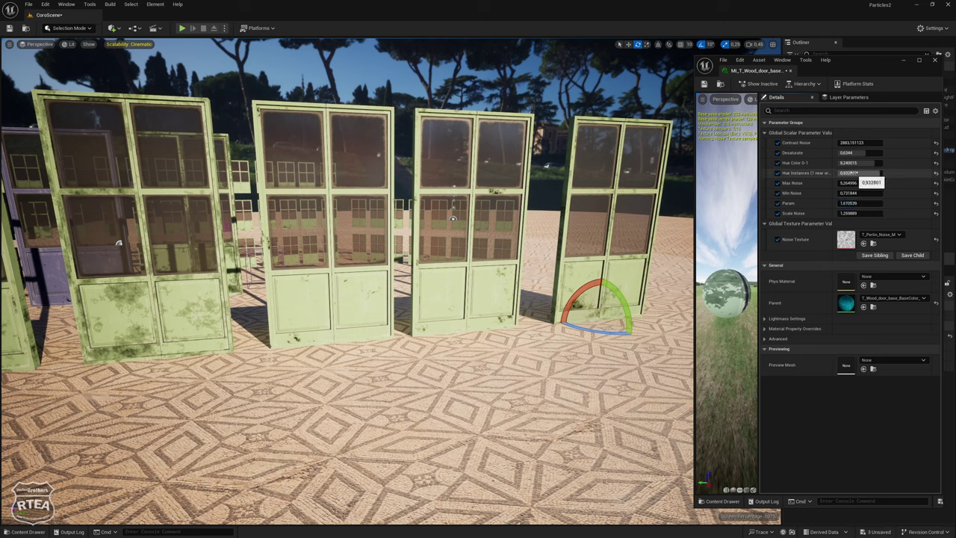
left_click(851, 163)
mouse_move(859, 164)
left_mouse_down()
mouse_move(870, 163)
mouse_move(856, 154)
left_mouse_up()
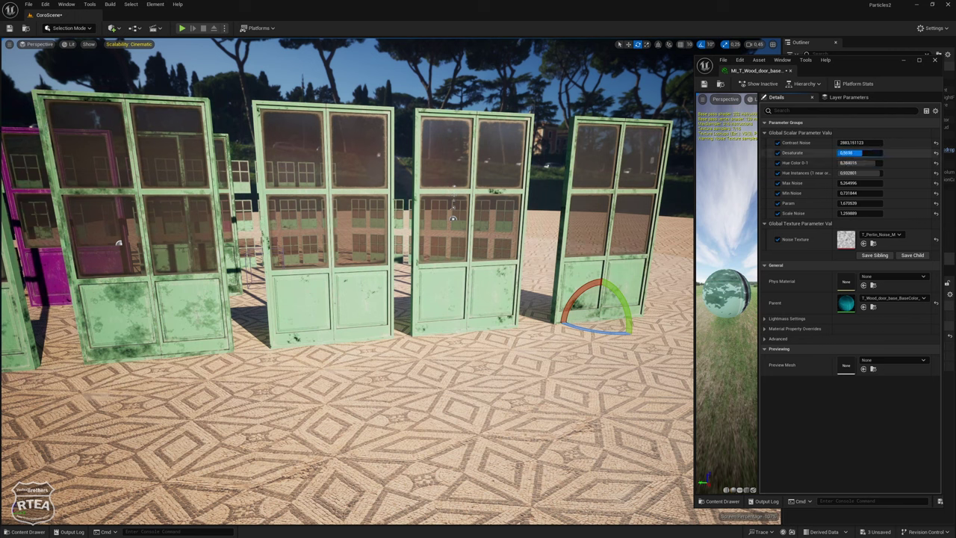
left_click_drag(856, 153, 854, 153)
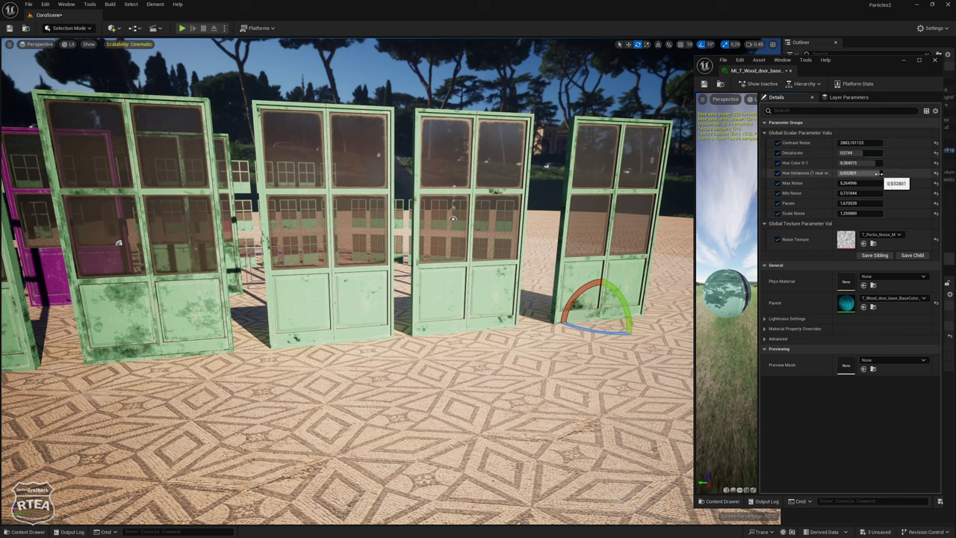
mouse_move(859, 173)
left_mouse_down()
mouse_move(840, 173)
mouse_move(926, 162)
mouse_move(872, 172)
mouse_move(851, 162)
mouse_move(866, 172)
left_mouse_up()
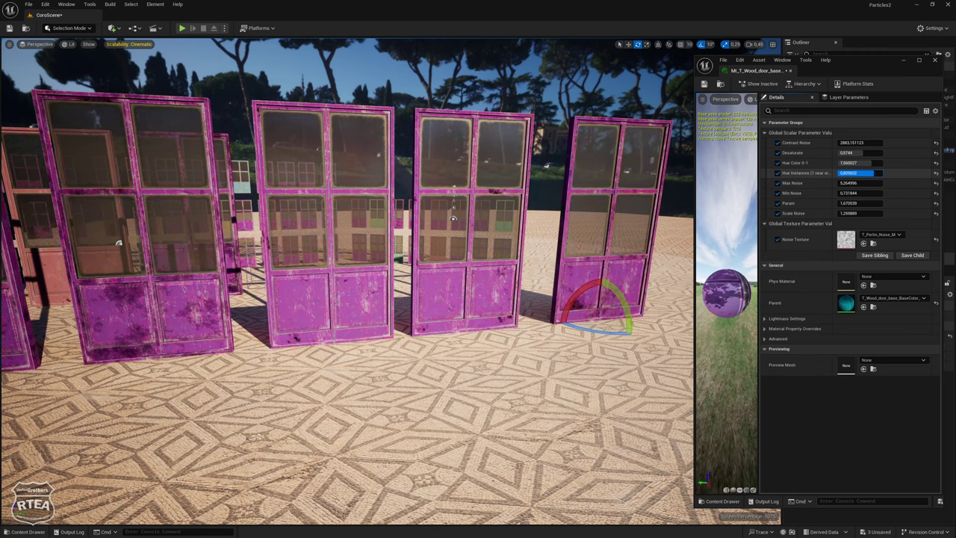
mouse_move(859, 172)
left_mouse_down()
mouse_move(852, 187)
mouse_move(901, 172)
mouse_move(872, 163)
mouse_move(895, 173)
left_mouse_up()
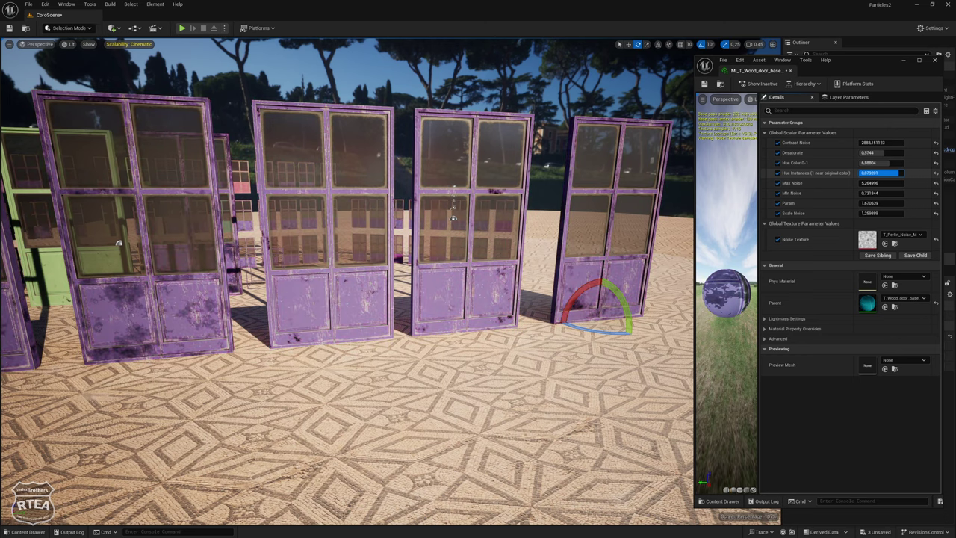
mouse_move(895, 173)
left_mouse_down()
mouse_move(918, 173)
mouse_move(896, 173)
left_mouse_up()
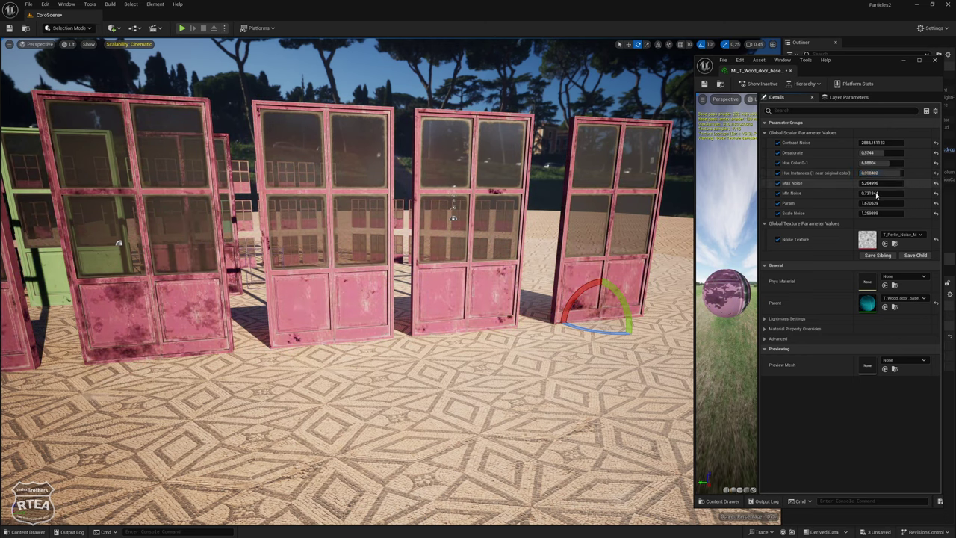
Open the parent door material's graph and bring the hue, desaturation and RVI nodes into view
double_click(871, 308)
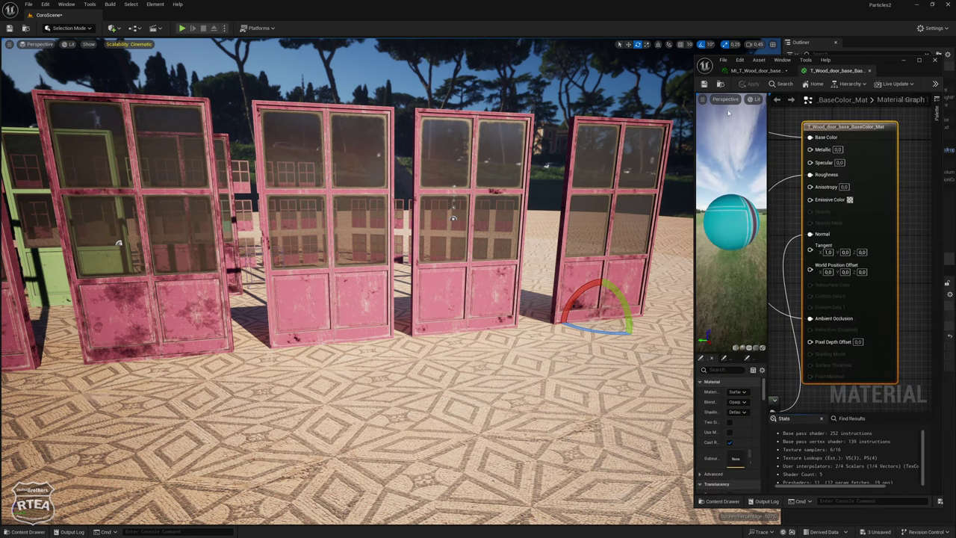
left_click_drag(692, 162, 196, 162)
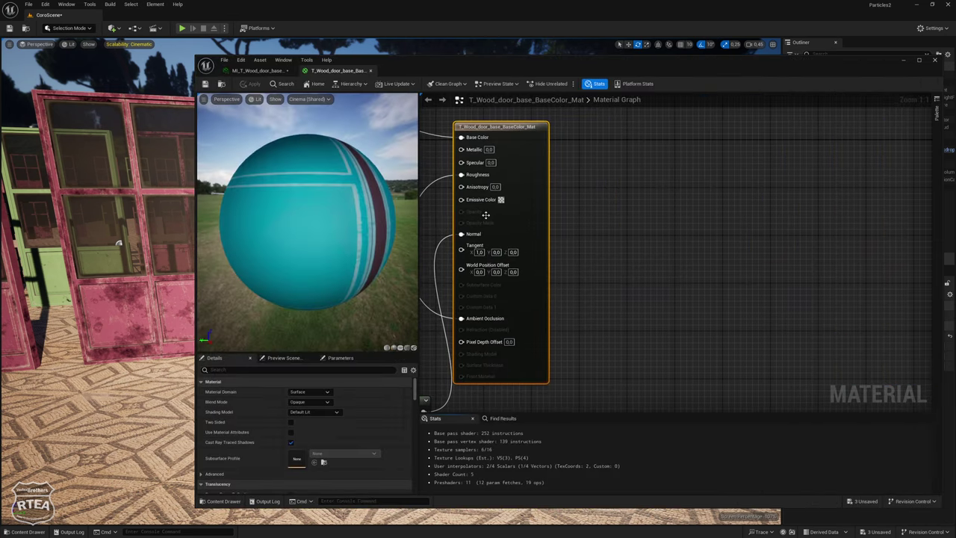
right_click_drag(619, 235, 618, 273)
scroll(618, 273, "down", 3)
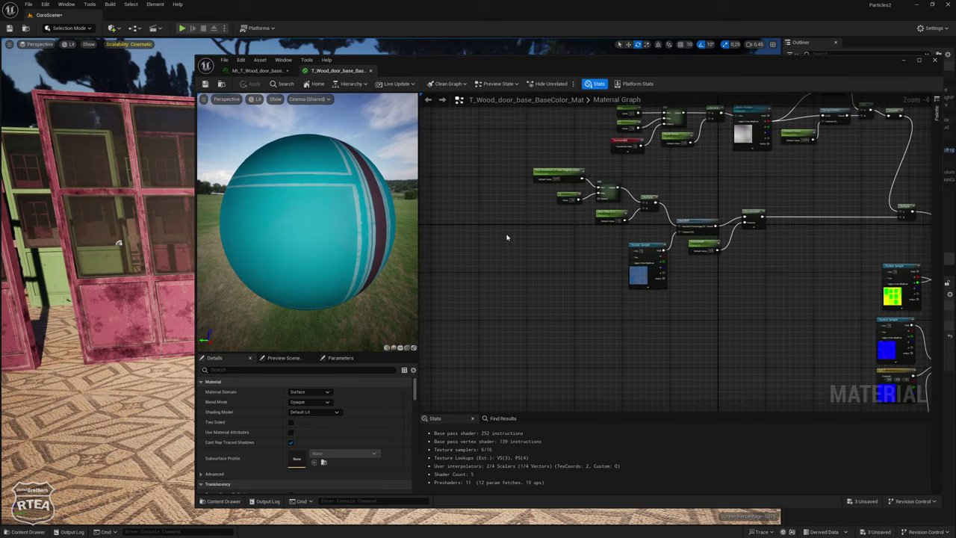
scroll(512, 305, "up", 2)
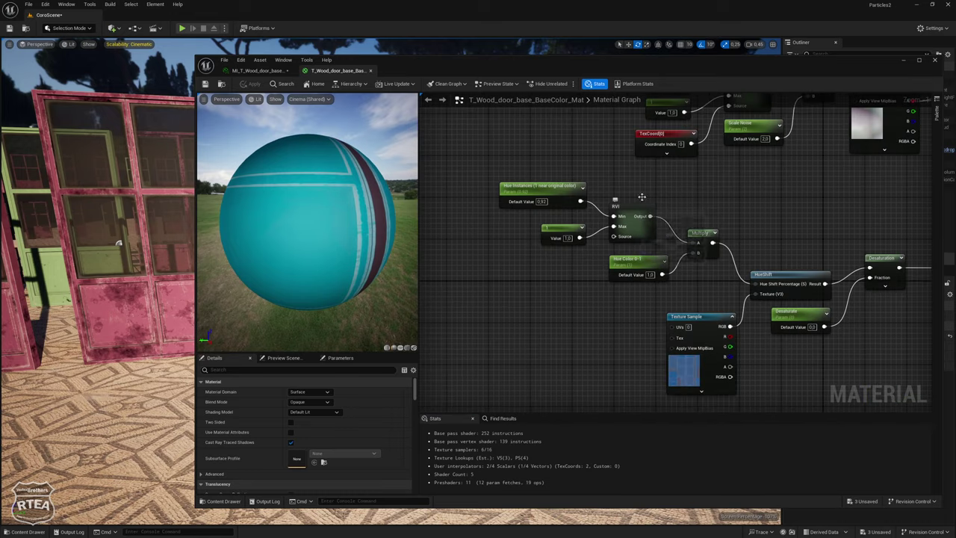
right_click_drag(617, 224, 554, 294)
Duplicate the RVI node, wire Hue Instances to its Min and 1.0 to its Max, and apply the material
left_click(681, 159)
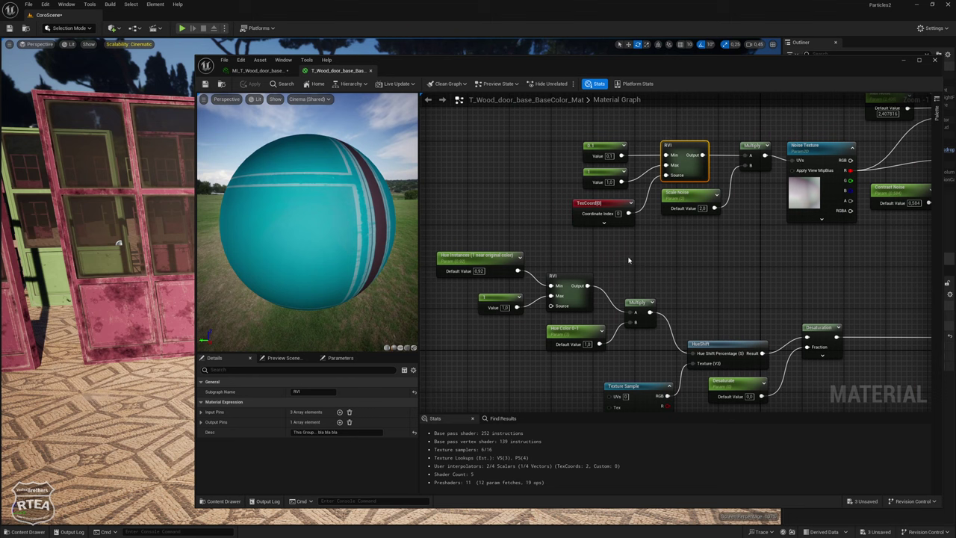
key("ctrl+c")
key("ctrl+v")
left_click_drag(631, 259, 611, 246)
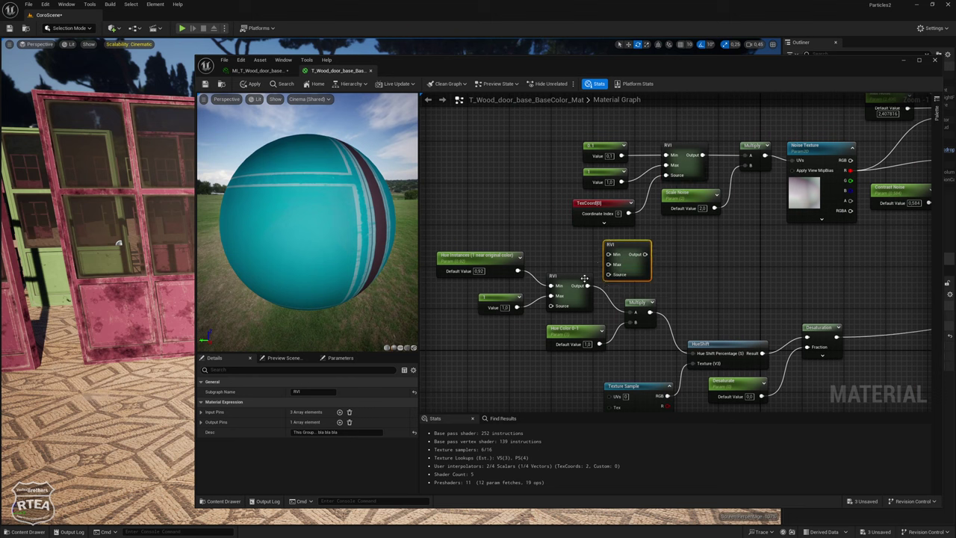
left_click_drag(517, 271, 608, 254)
mouse_move(515, 307)
left_mouse_down()
mouse_move(608, 264)
mouse_move(633, 312)
left_mouse_up()
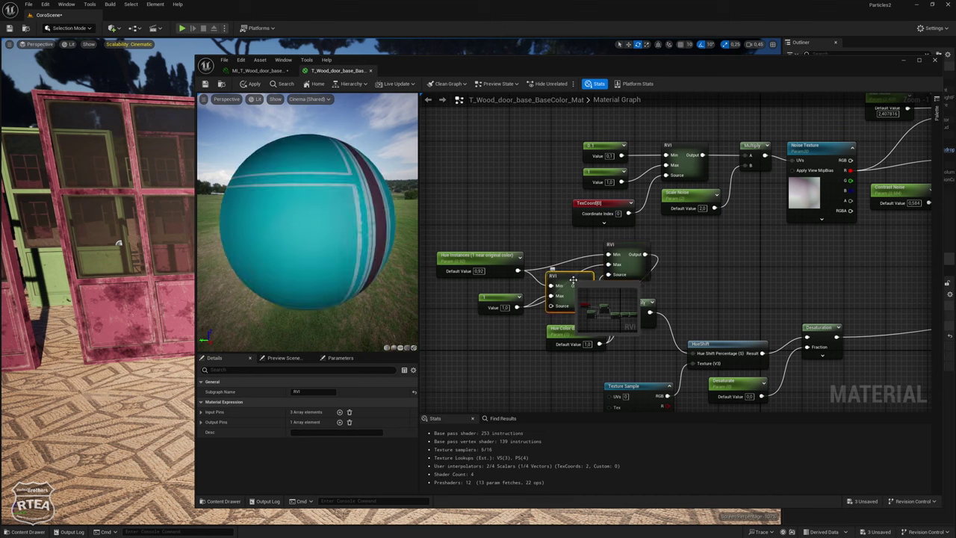
left_click(523, 224)
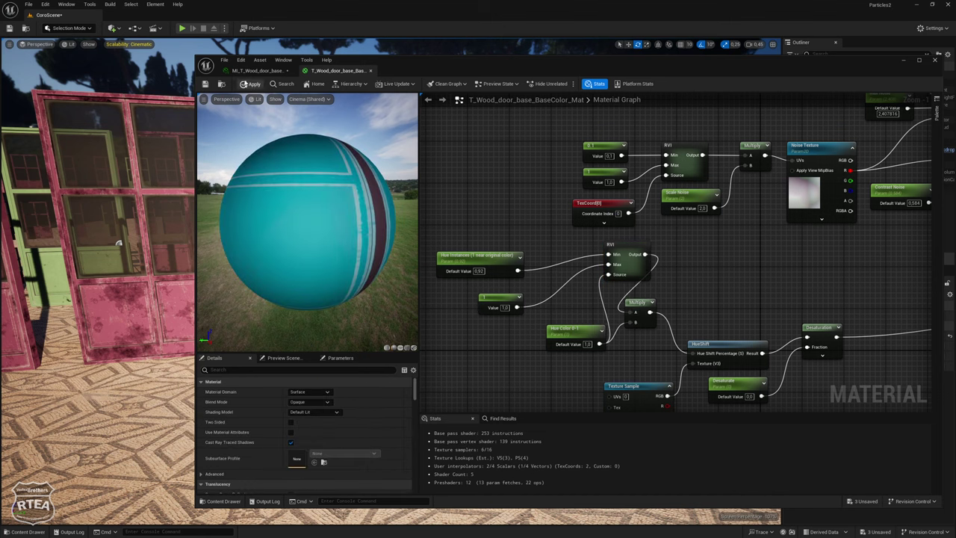
left_click(250, 83)
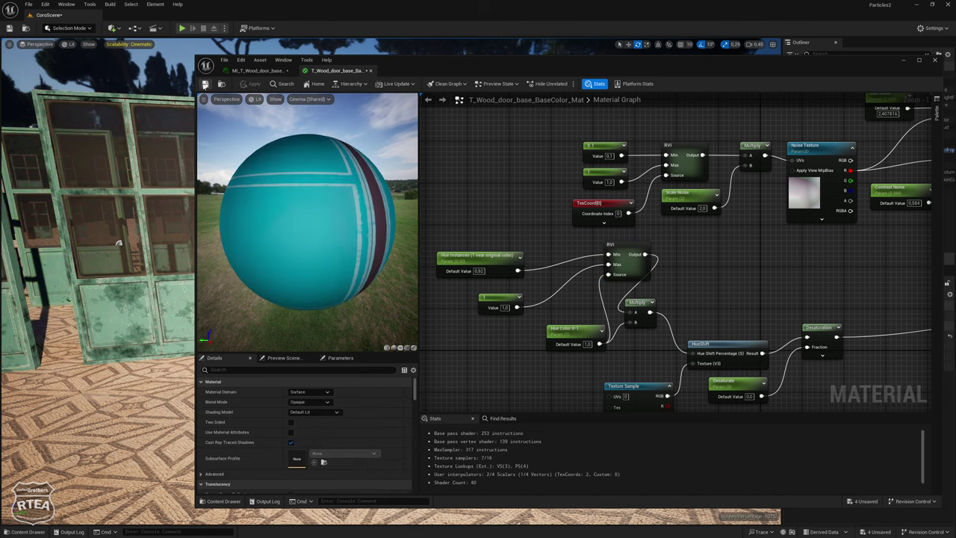
In the narrowed door instance editor, set Hue Color 0-1 to about 6.46 and type a new Hue Instances value
left_click(258, 70)
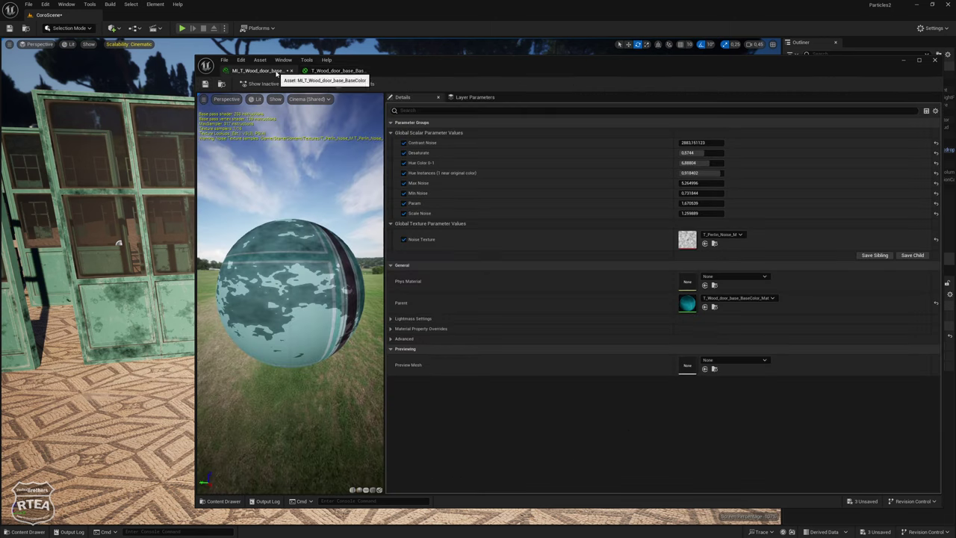
left_click_drag(194, 150, 650, 150)
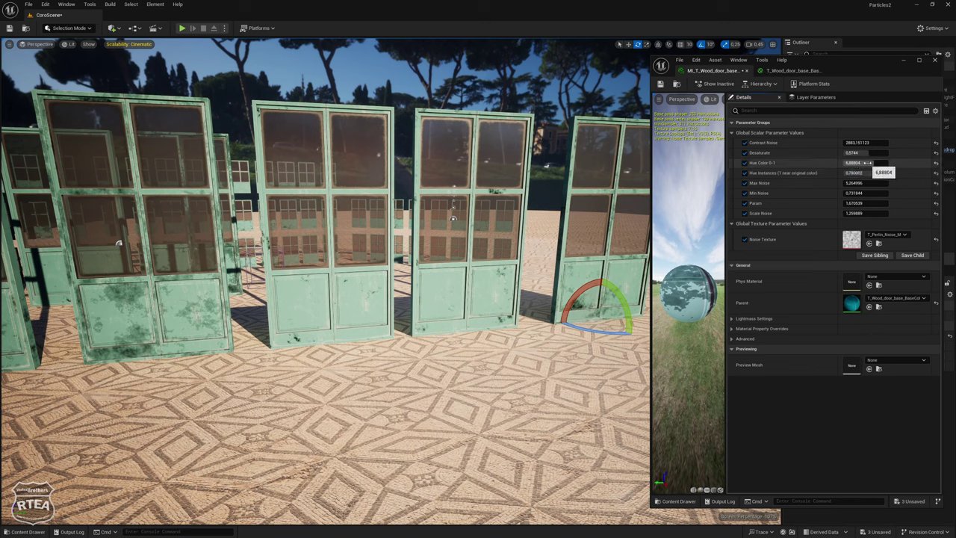
left_click_drag(858, 162, 878, 162)
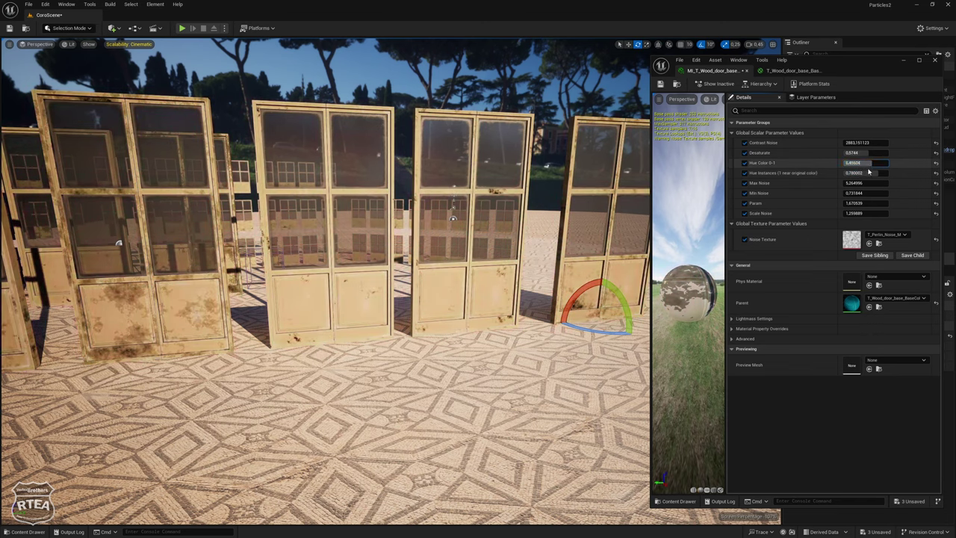
left_click_drag(858, 173, 863, 173)
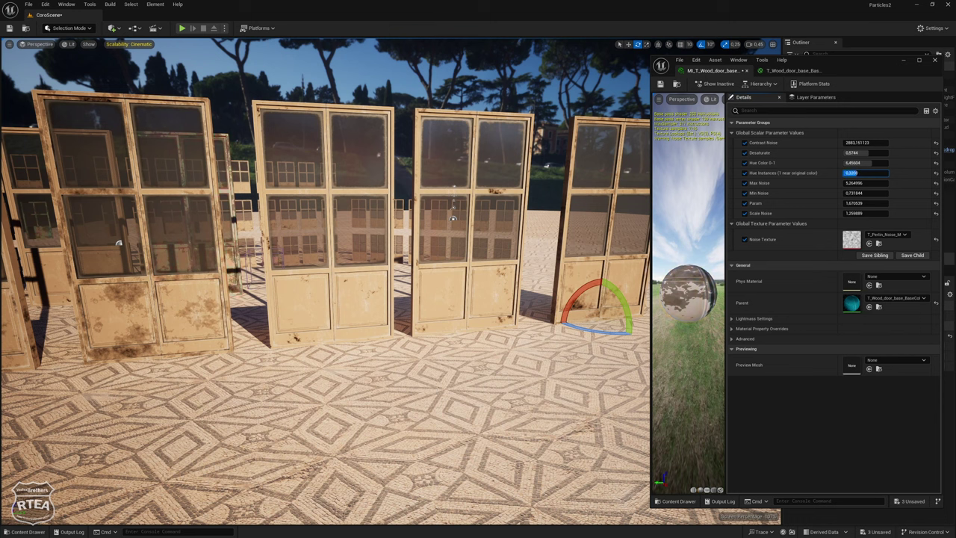
left_click(865, 172)
type("0,0754")
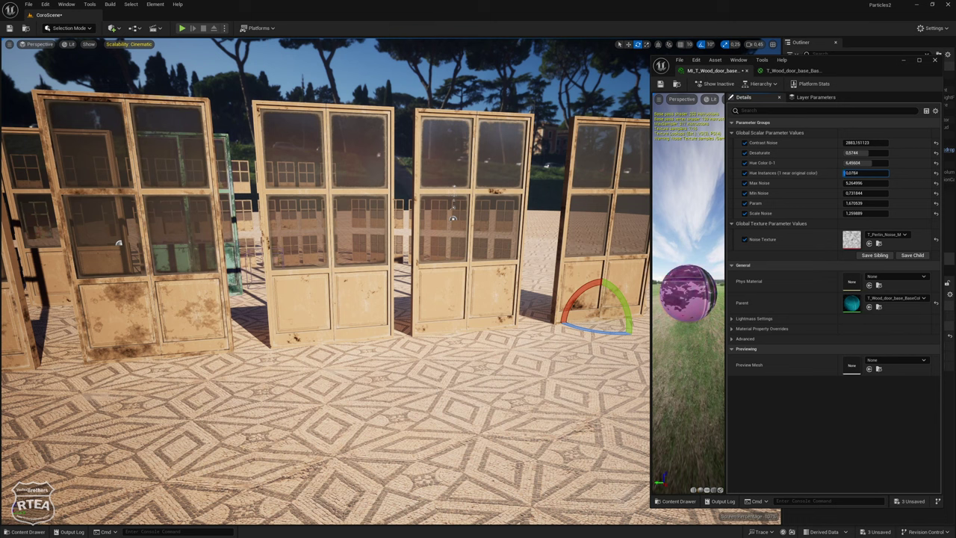
type("0,7776")
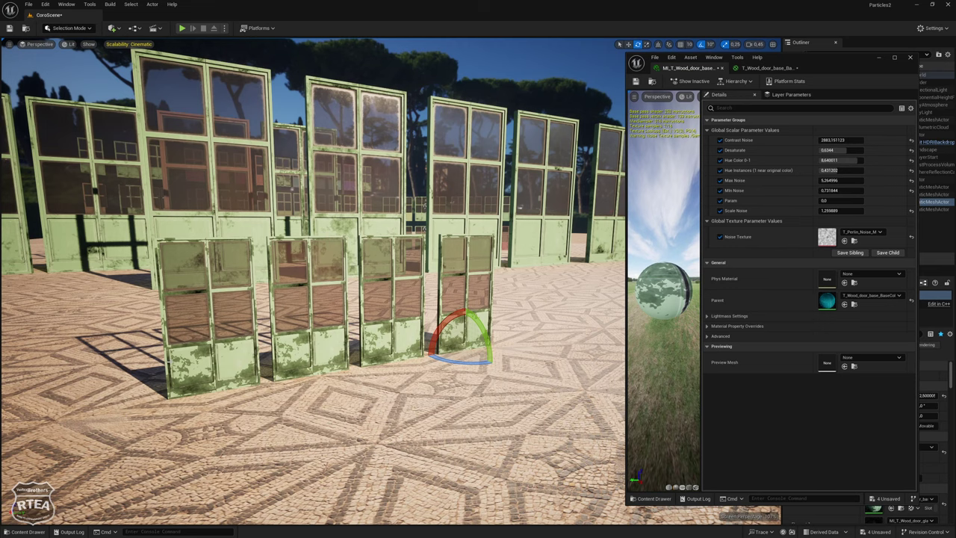
Select the front doors and combine them with Merge Actors > Batch into one instanced actor
left_click(202, 336)
left_click(385, 306)
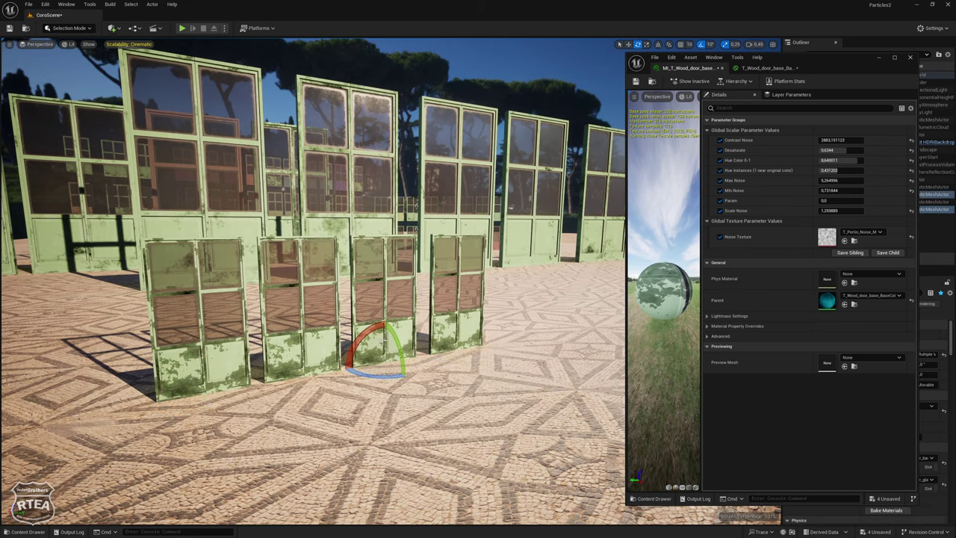
left_click(456, 299)
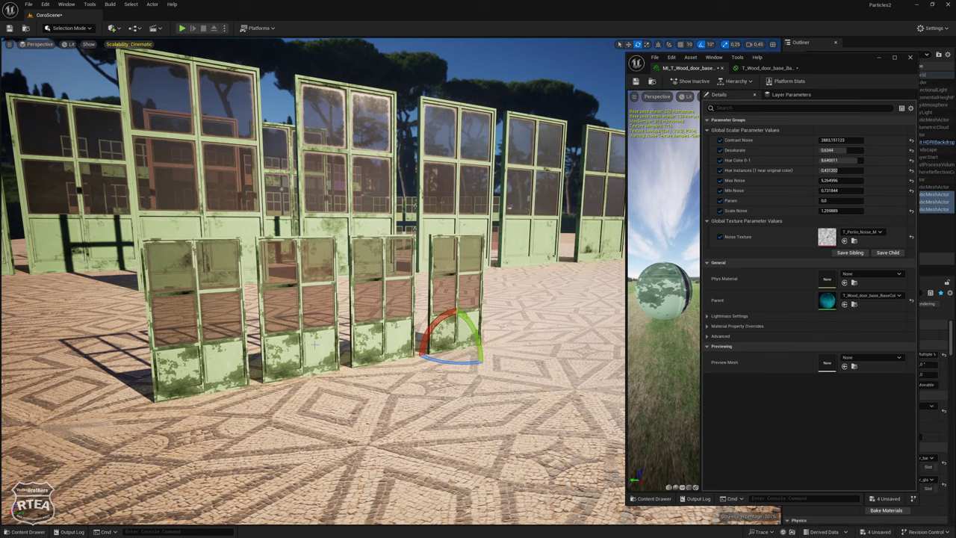
left_click_drag(829, 68, 823, 105)
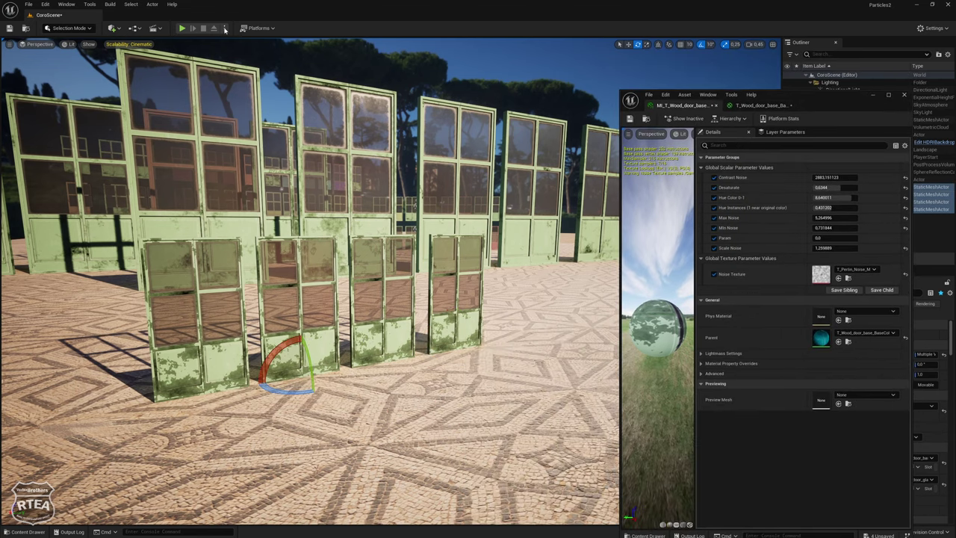
left_click(153, 5)
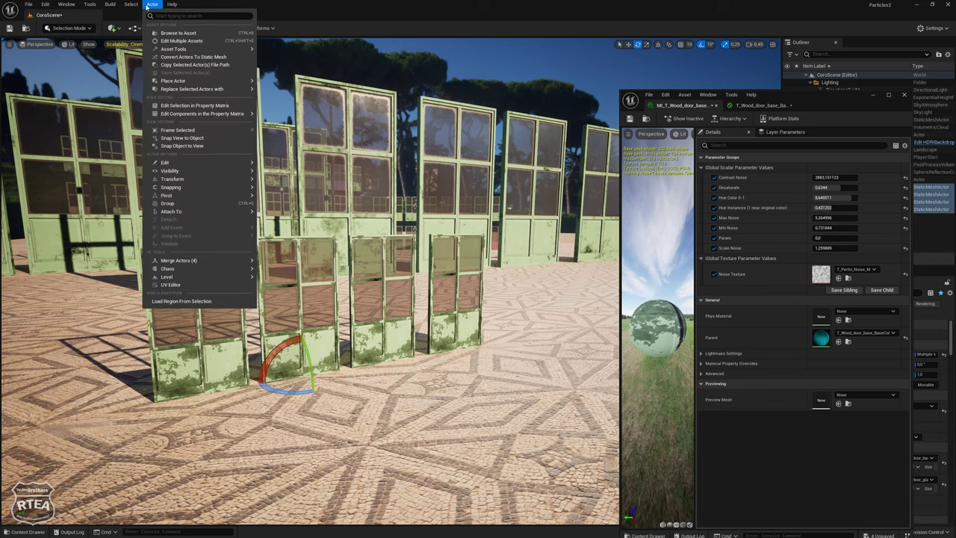
mouse_move(161, 260)
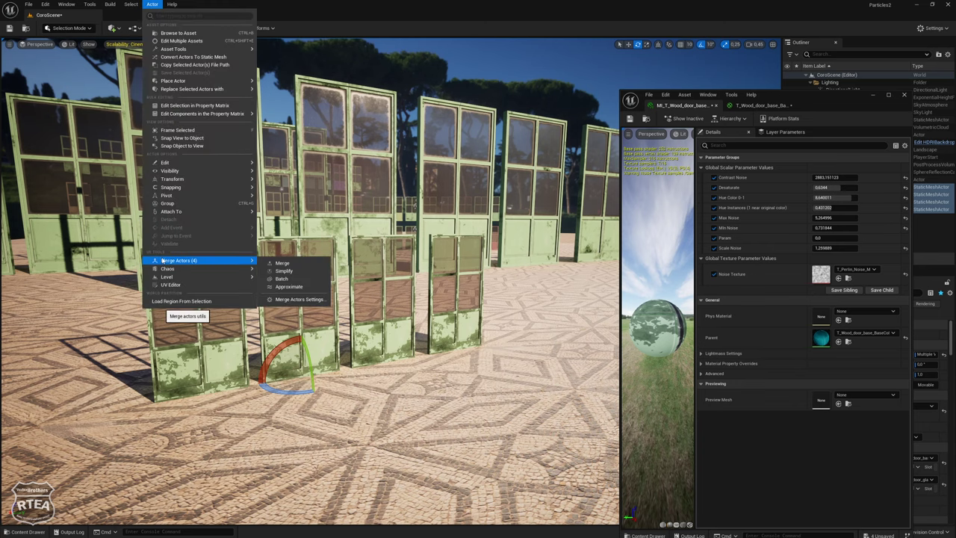
left_click(282, 278)
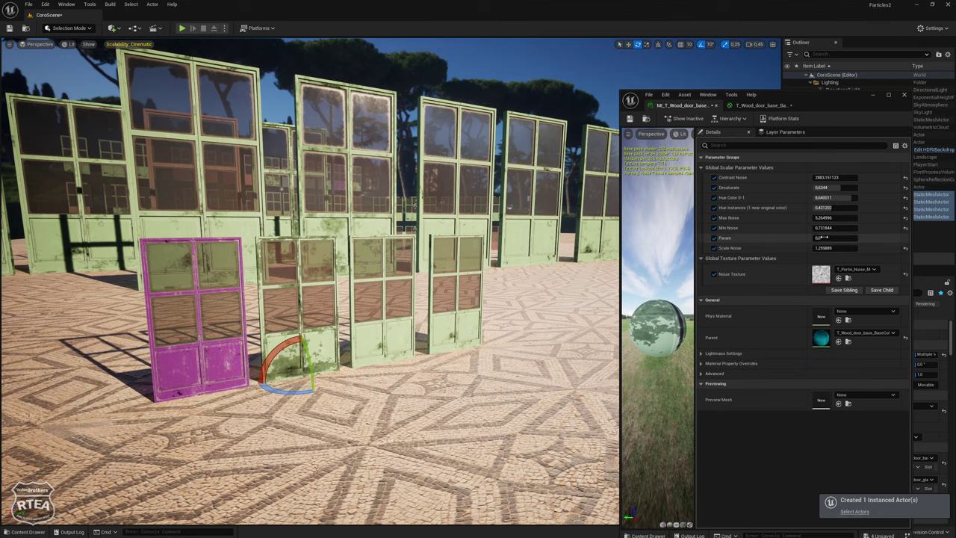
Shift Hue Color 0-1 to about 6.63 and lower Desaturate to about 0.44, then fly closer to the doors
mouse_move(841, 198)
left_mouse_down()
mouse_move(888, 197)
mouse_move(838, 198)
mouse_move(825, 207)
left_mouse_up()
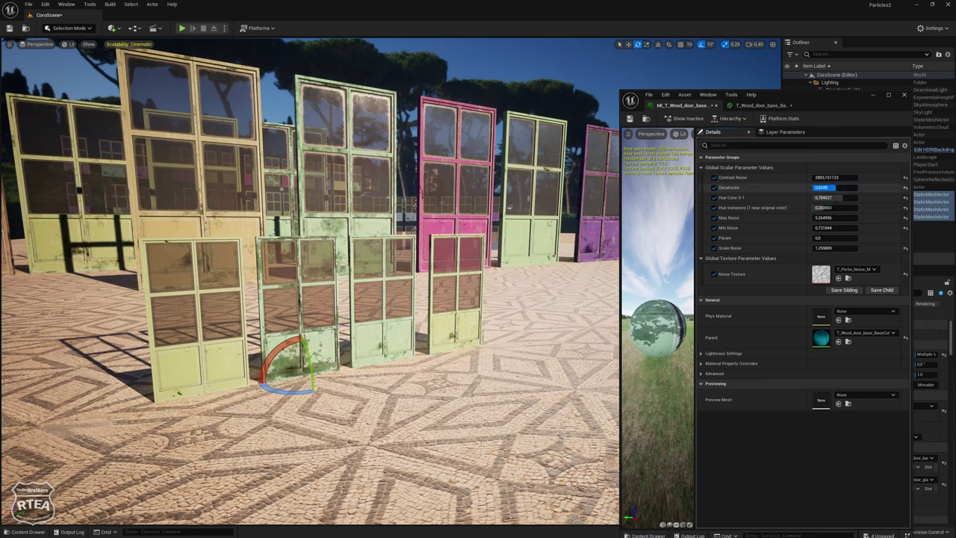
left_click_drag(821, 188, 820, 198)
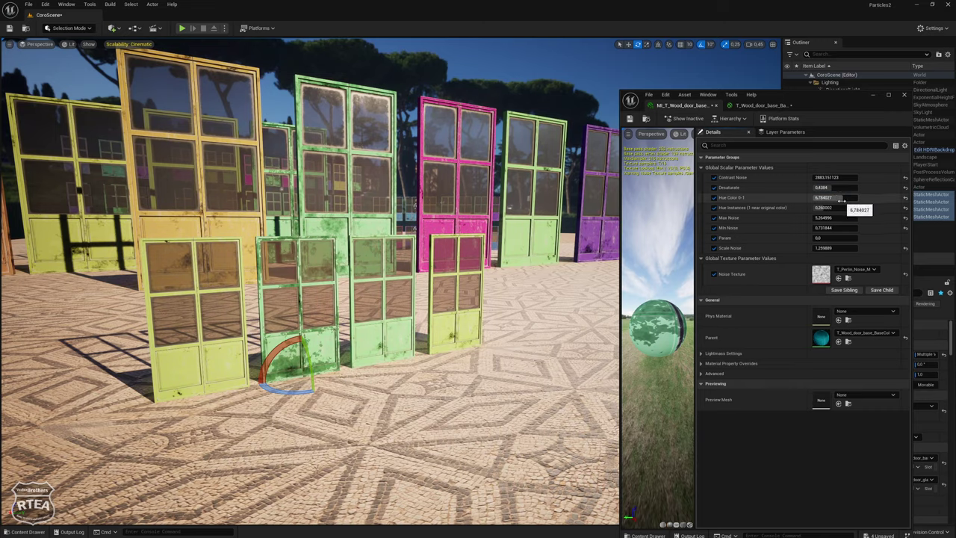
mouse_move(285, 359)
right_mouse_down()
mouse_move(473, 219)
mouse_move(92, 199)
right_mouse_up()
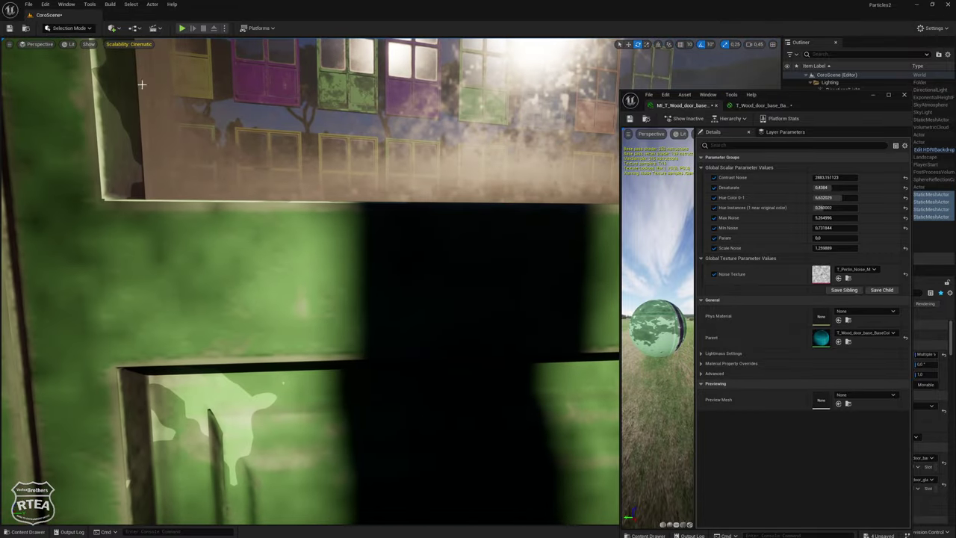
Play-test the level, stopping and restarting the session, to walk past the varied door tints
left_click(181, 28)
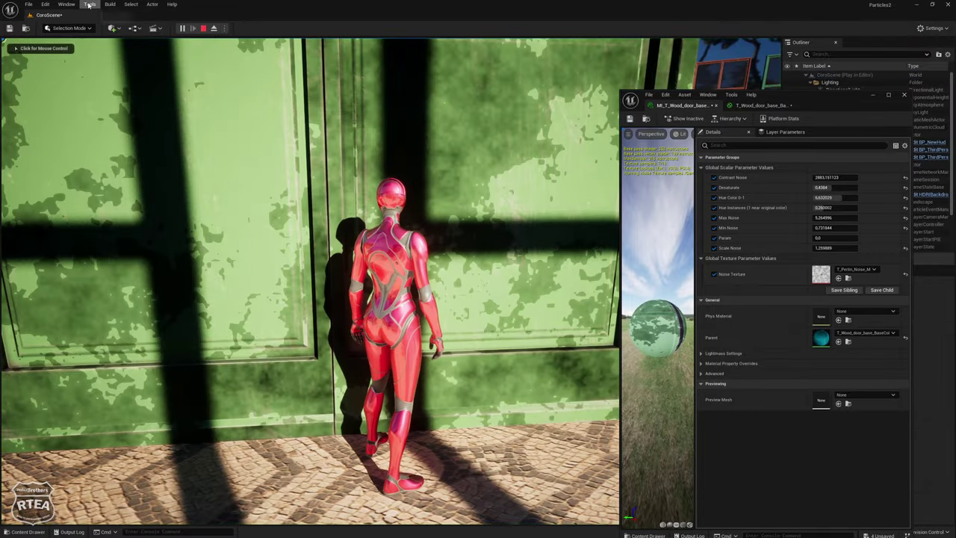
left_click(110, 5)
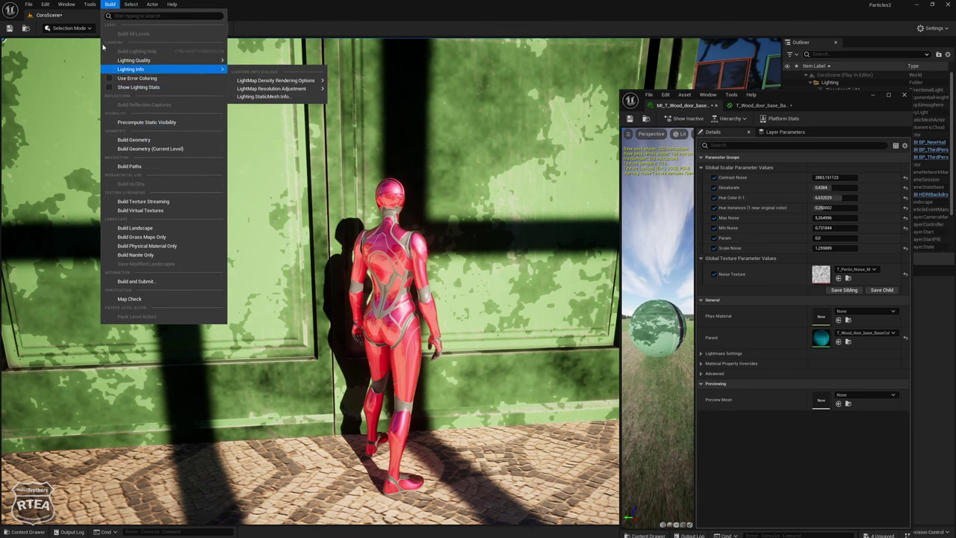
left_click(277, 106)
key("Escape")
left_click(109, 3)
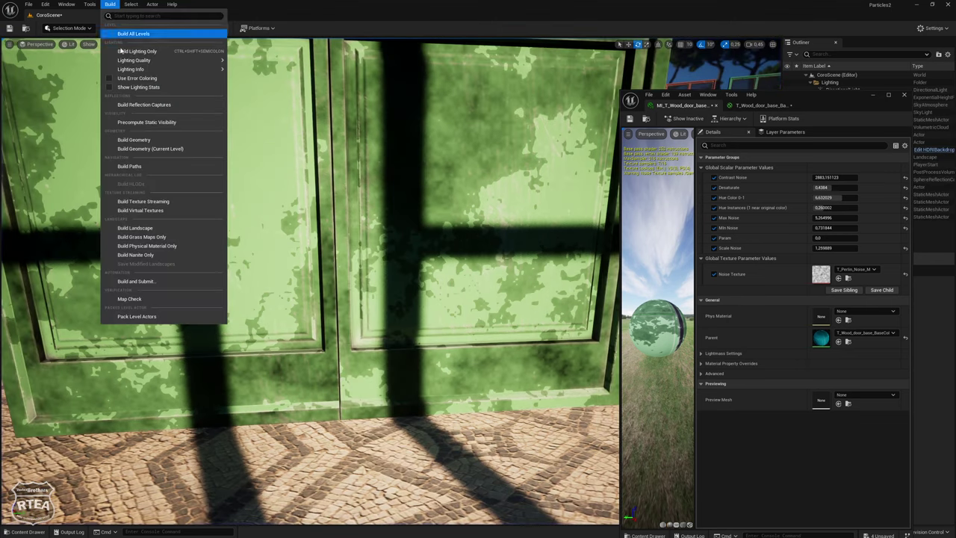
left_click(137, 105)
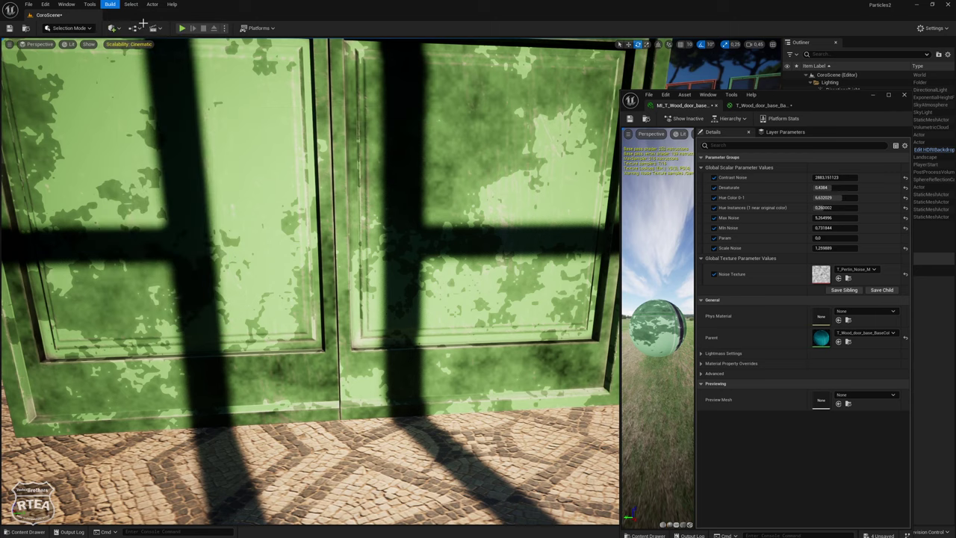
left_click(181, 28)
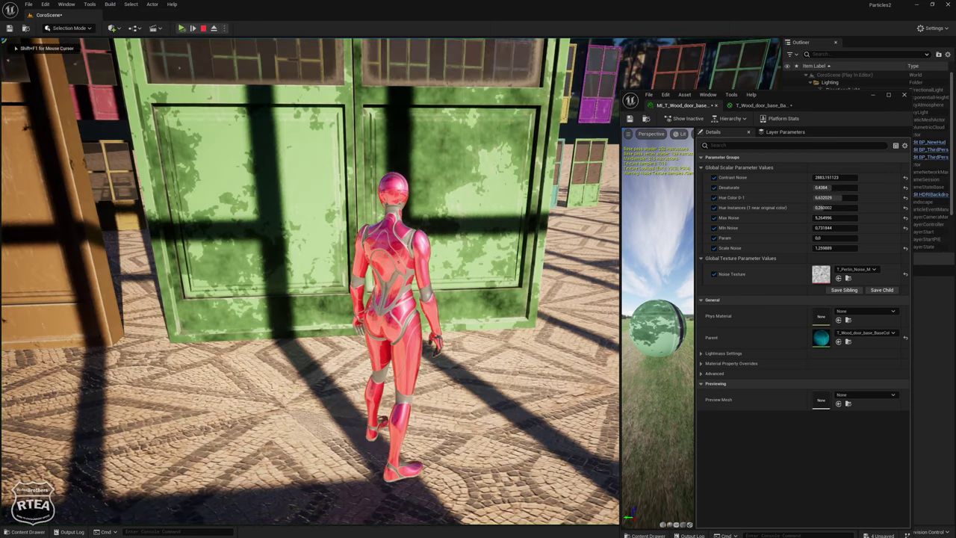
key("Escape")
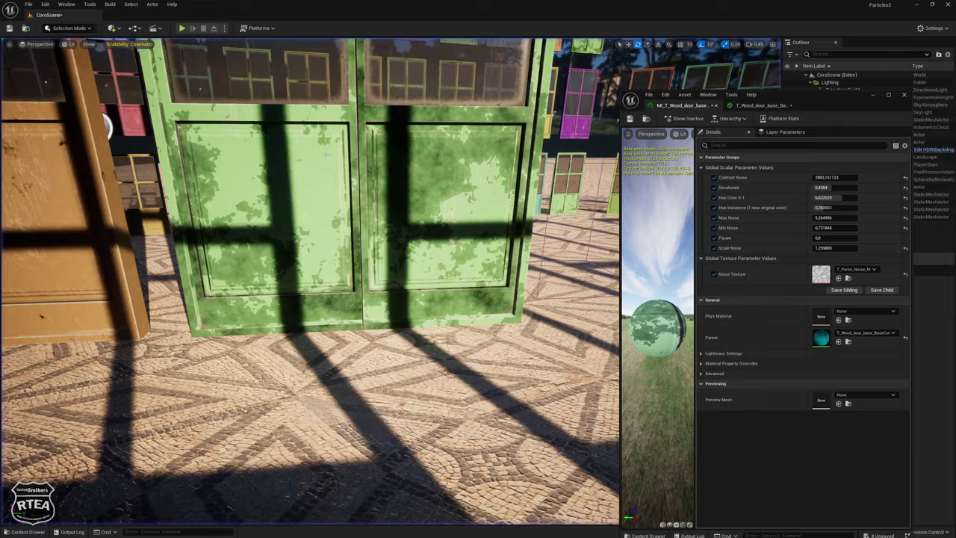
left_click(183, 28)
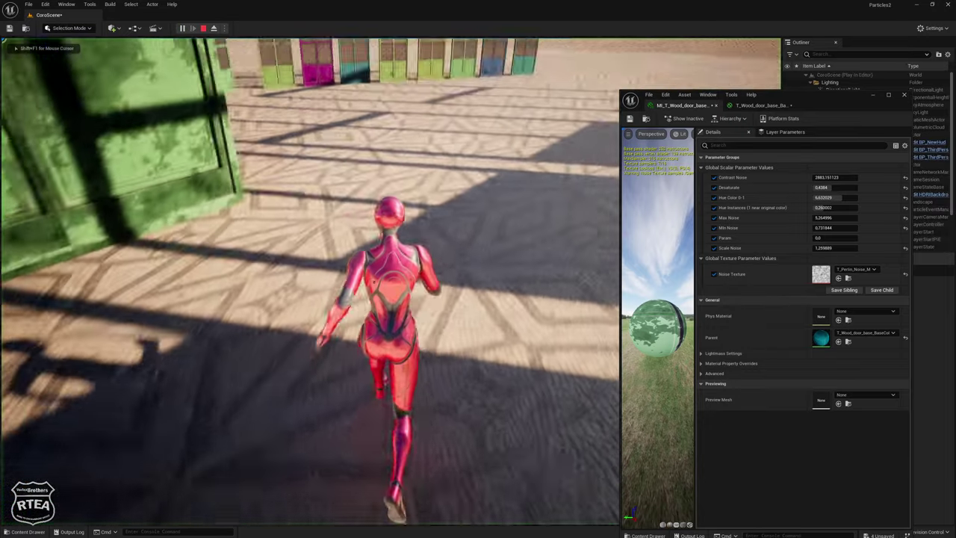